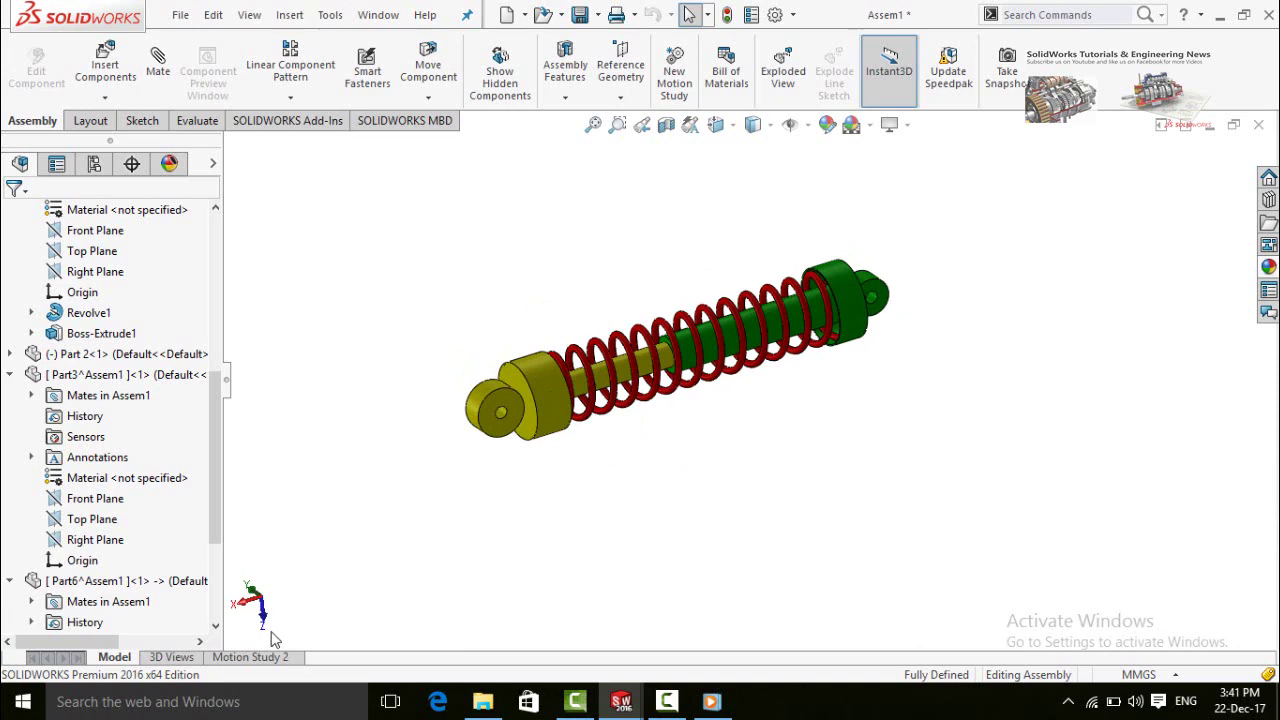
View Motion Study 2 of the shock absorber assembly and play the Shock Absorber video in the media player.
{"action": "left_click", "coordinate": [250, 657]}
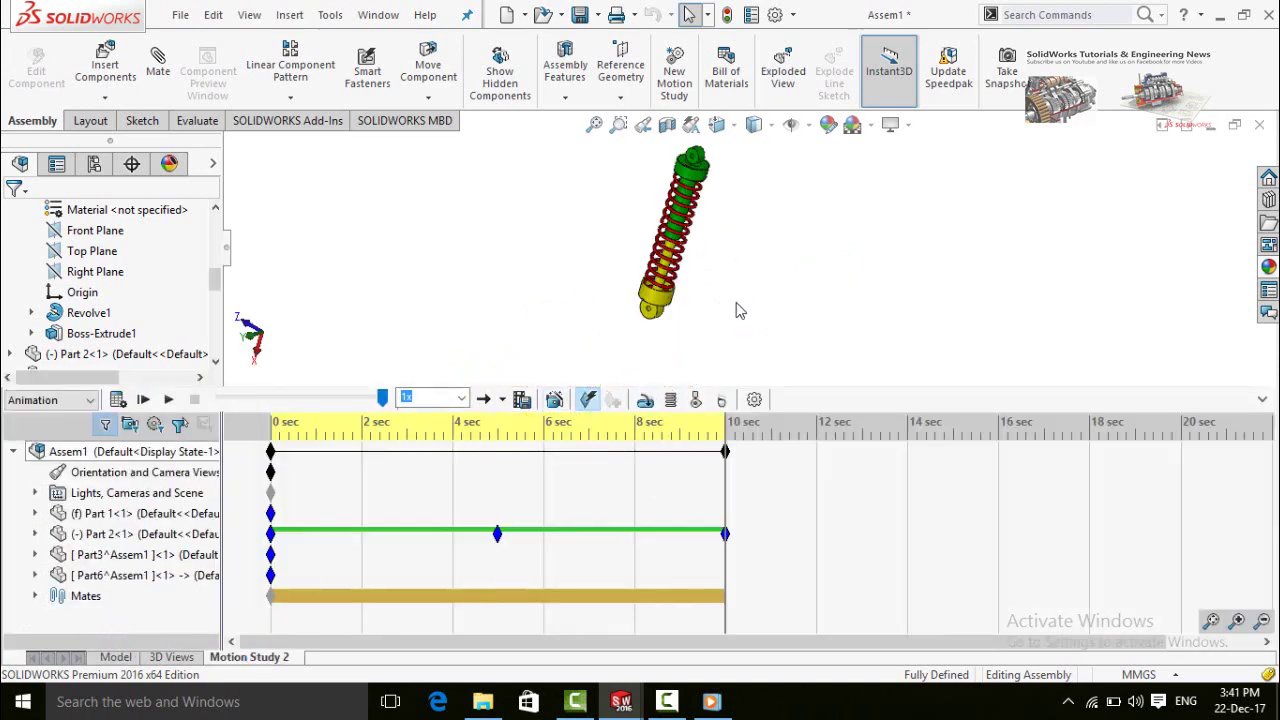
{"action": "left_click", "coordinate": [711, 702]}
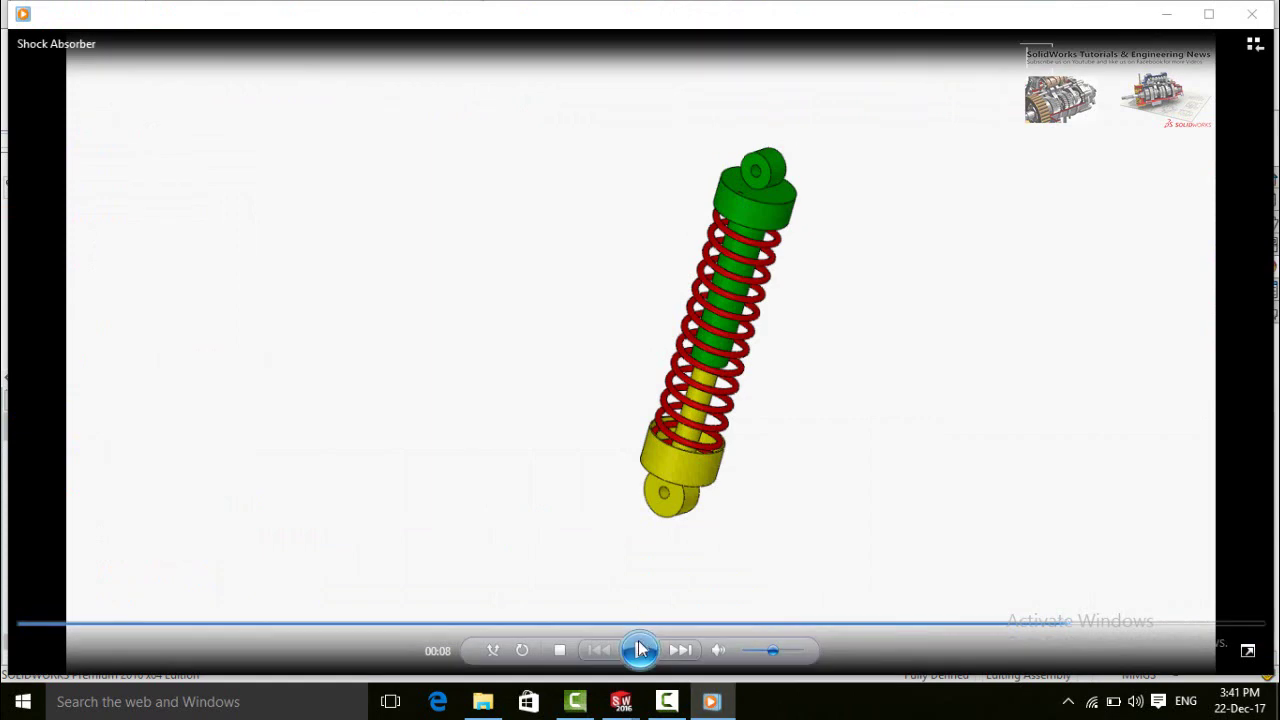
{"action": "left_click", "coordinate": [640, 651]}
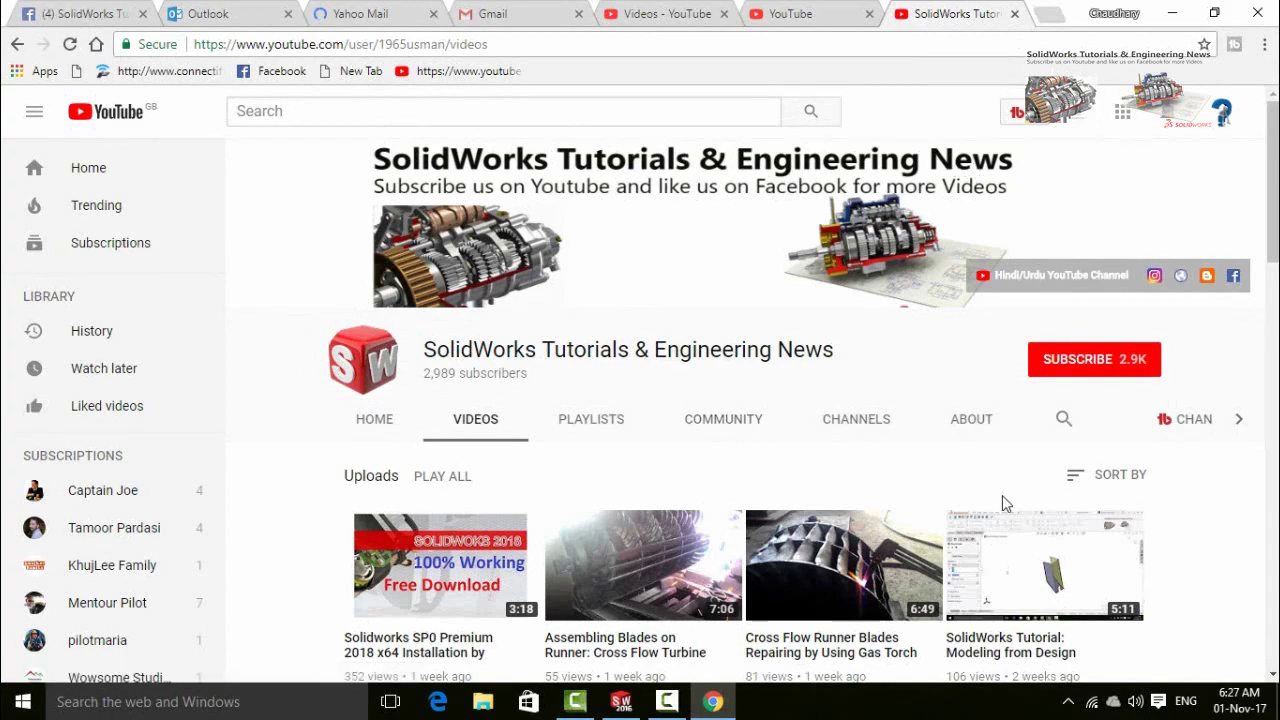
Look through the uploaded videos on the SolidWorks Tutorials & Engineering News YouTube channel.
{"action": "scroll", "coordinate": [1186, 500], "scroll_direction": "down", "scroll_amount": 10}
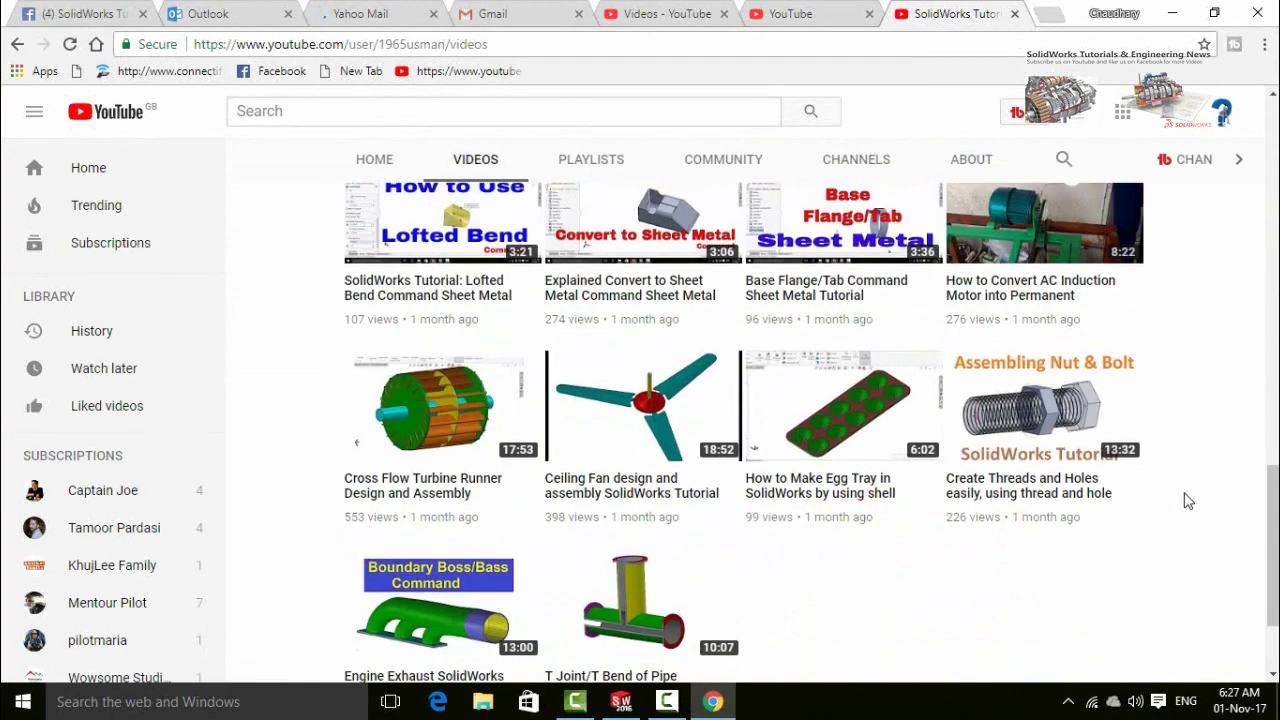
{"action": "scroll", "coordinate": [1186, 500], "scroll_direction": "up", "scroll_amount": 10}
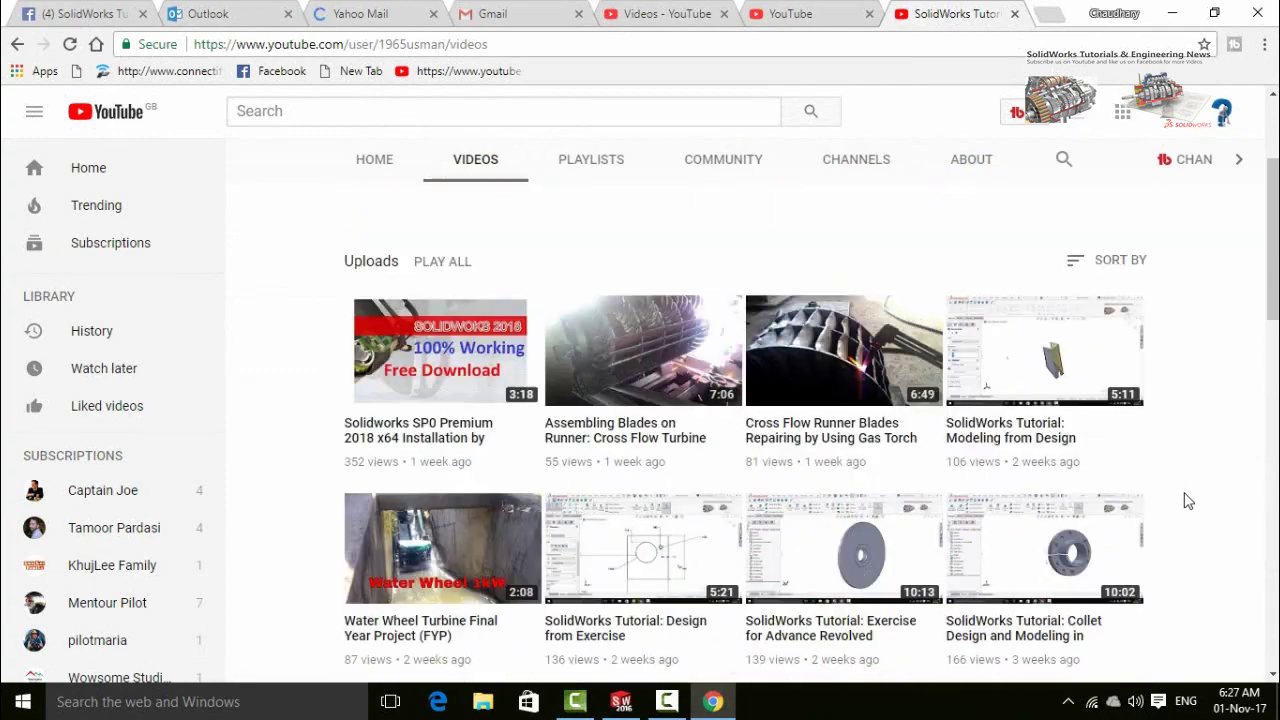
{"action": "scroll", "coordinate": [1186, 500], "scroll_direction": "up", "scroll_amount": 2}
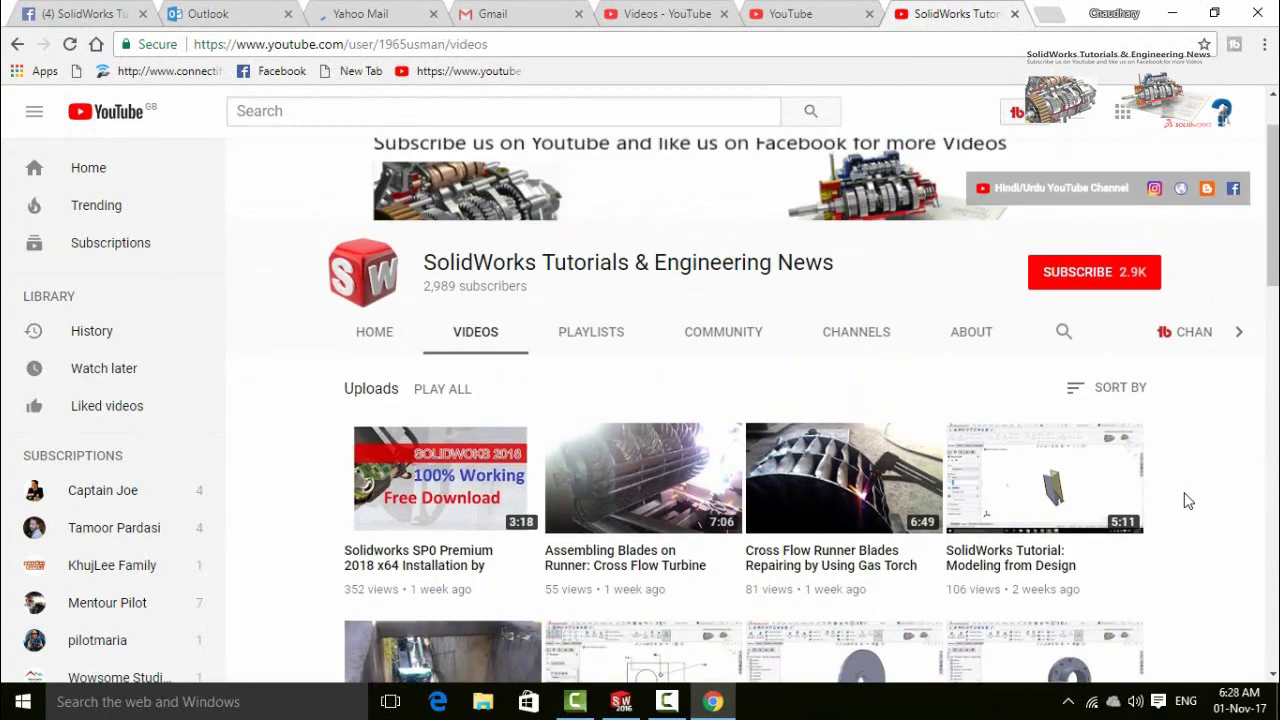
{"action": "left_click", "coordinate": [1057, 279]}
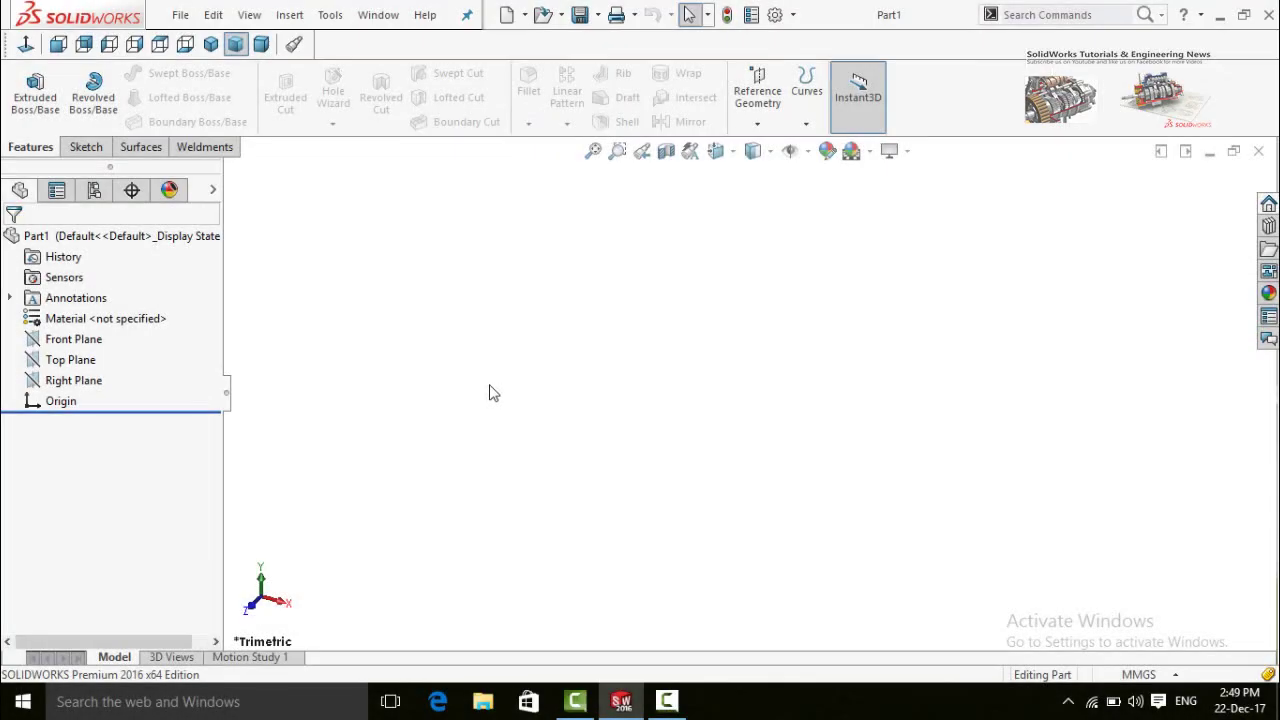
Start a sketch on the Front Plane and draw a nearly horizontal line about 202 mm long leftward from the origin.
{"action": "left_click", "coordinate": [68, 343]}
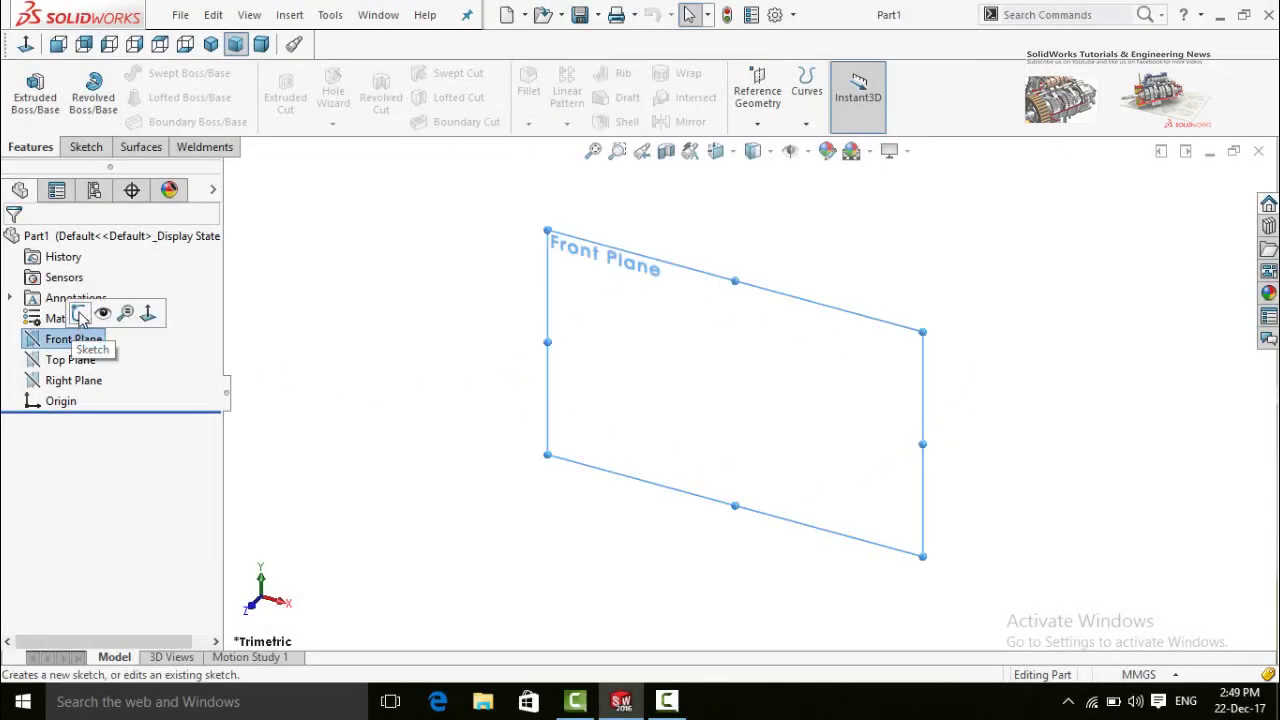
{"action": "left_click", "coordinate": [80, 317]}
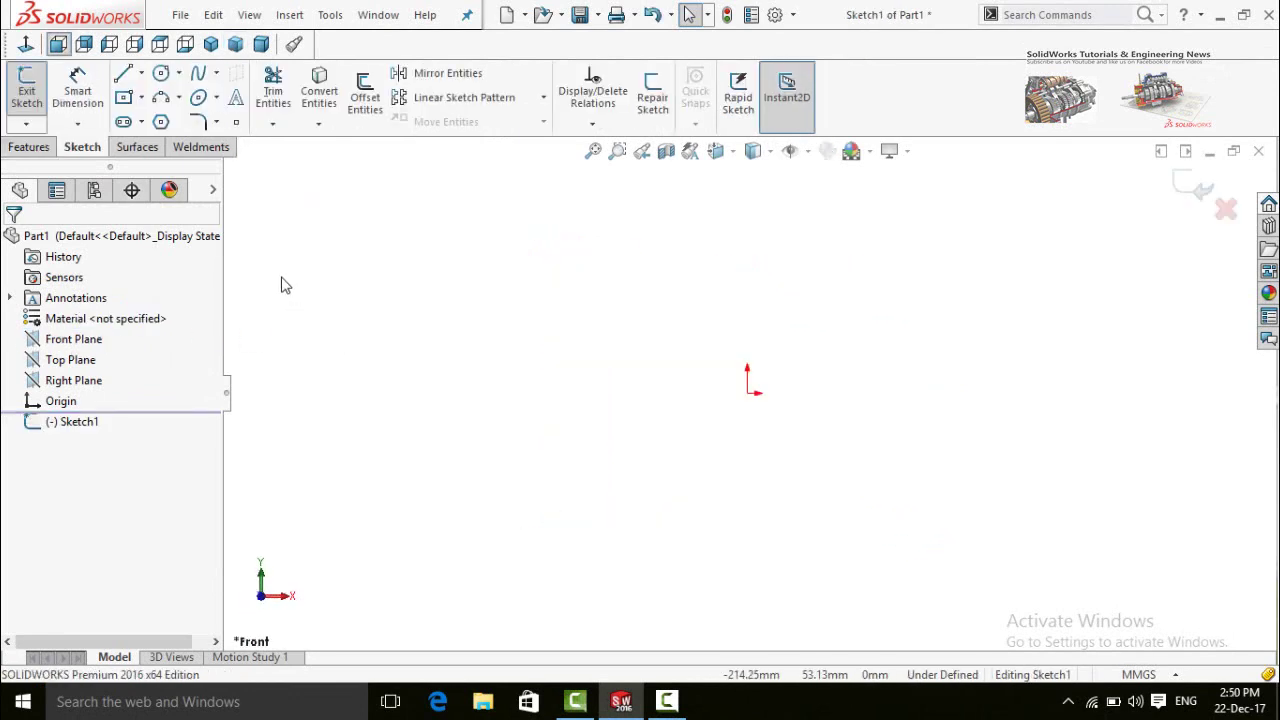
{"action": "left_click", "coordinate": [123, 76]}
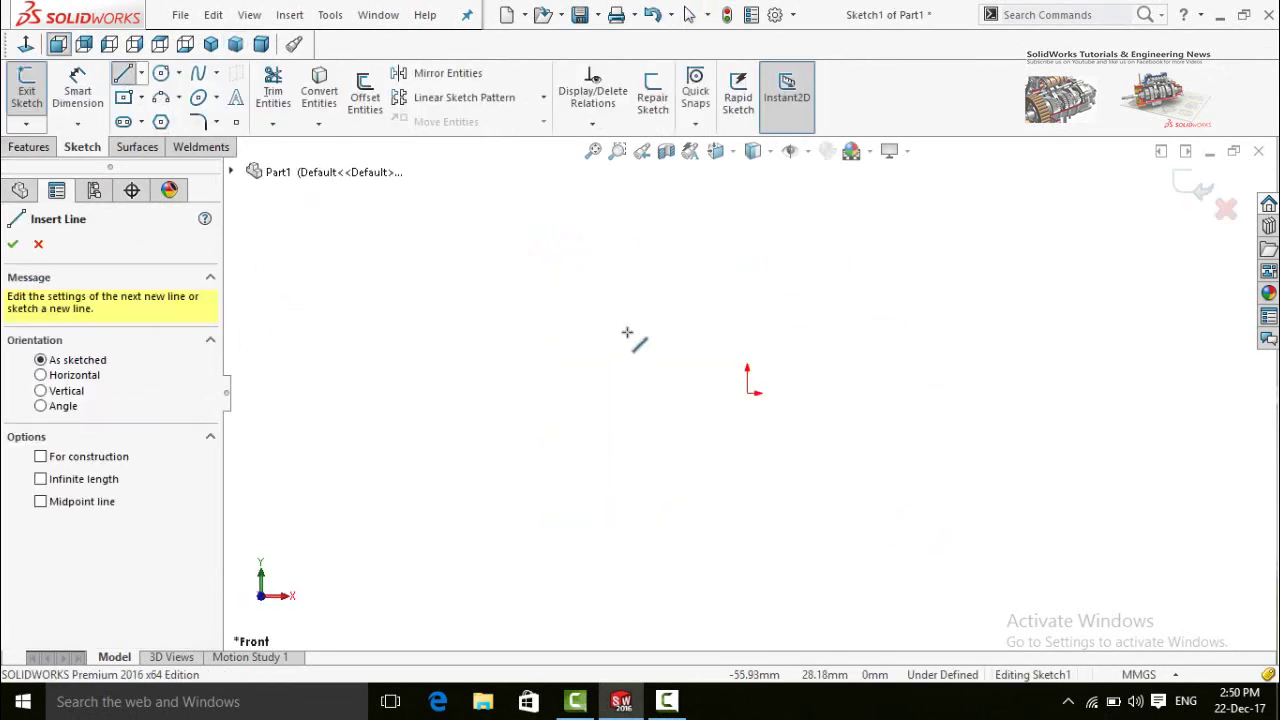
{"action": "left_click", "coordinate": [748, 393]}
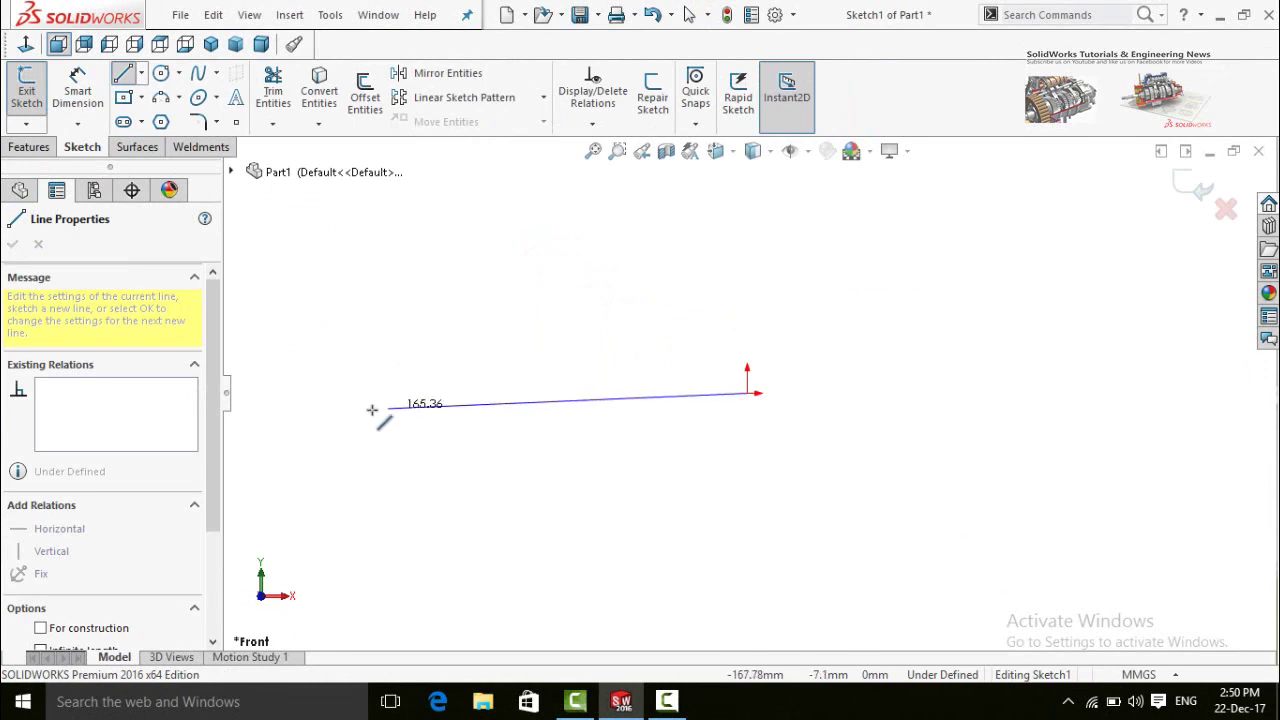
{"action": "left_click", "coordinate": [307, 401]}
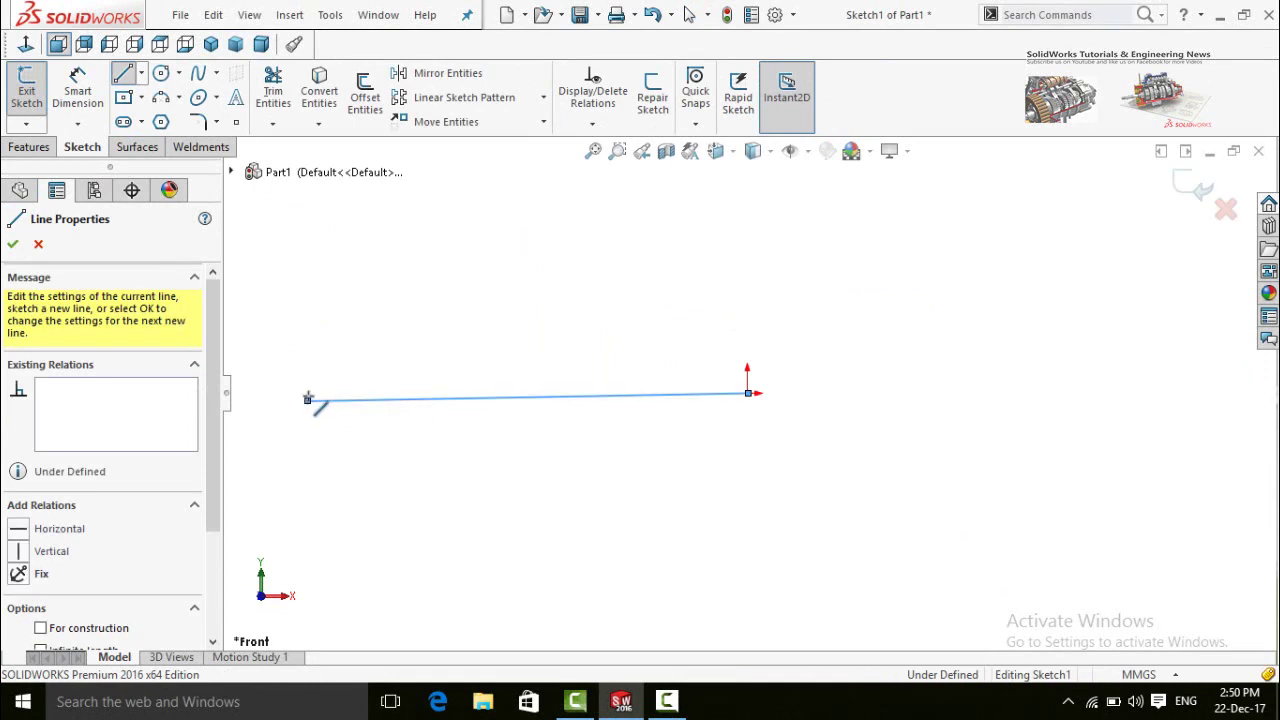
Continue the line chain up and back to the origin, closing a rod profile with a taller hooked head at the origin end.
{"action": "left_click", "coordinate": [307, 372]}
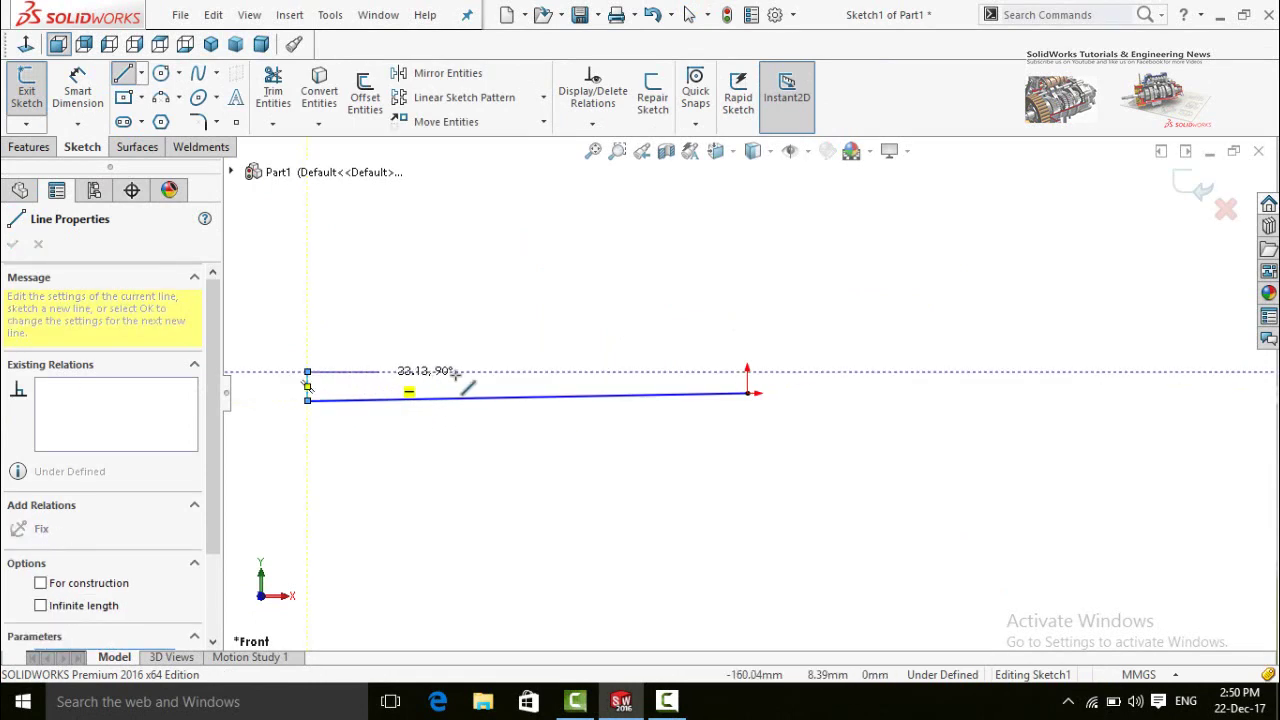
{"action": "left_click", "coordinate": [637, 372]}
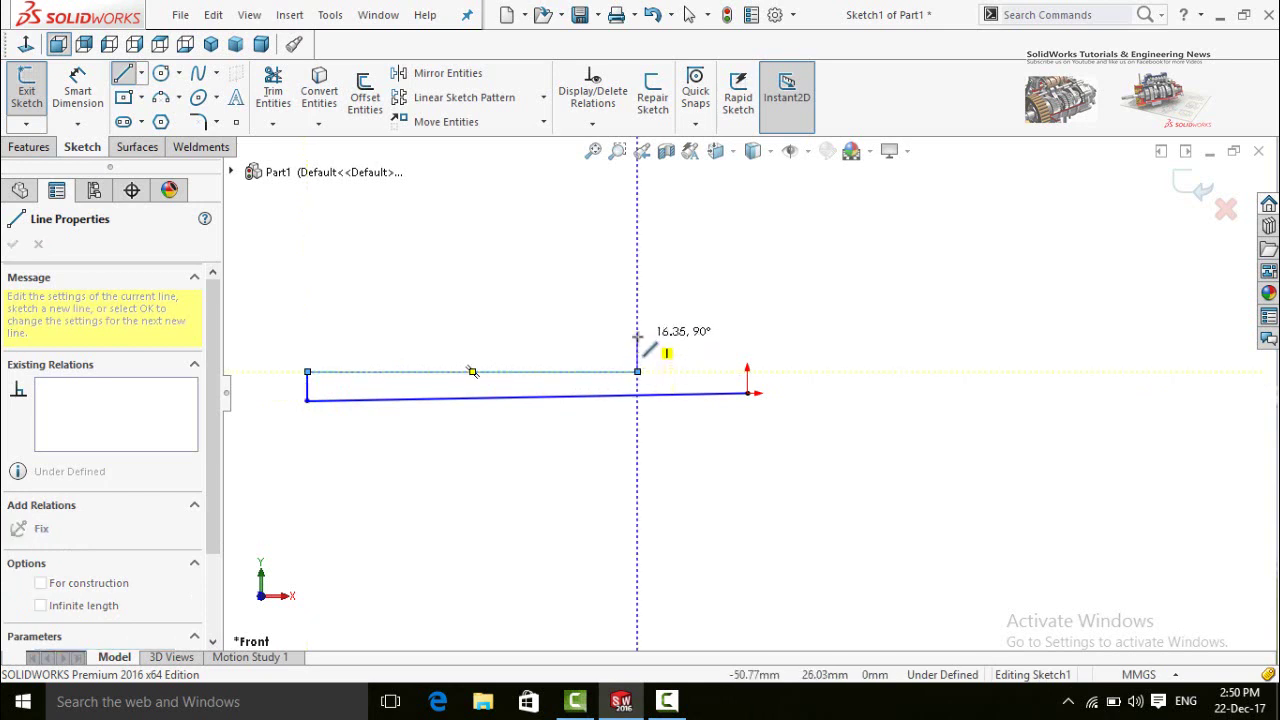
{"action": "left_click", "coordinate": [637, 336]}
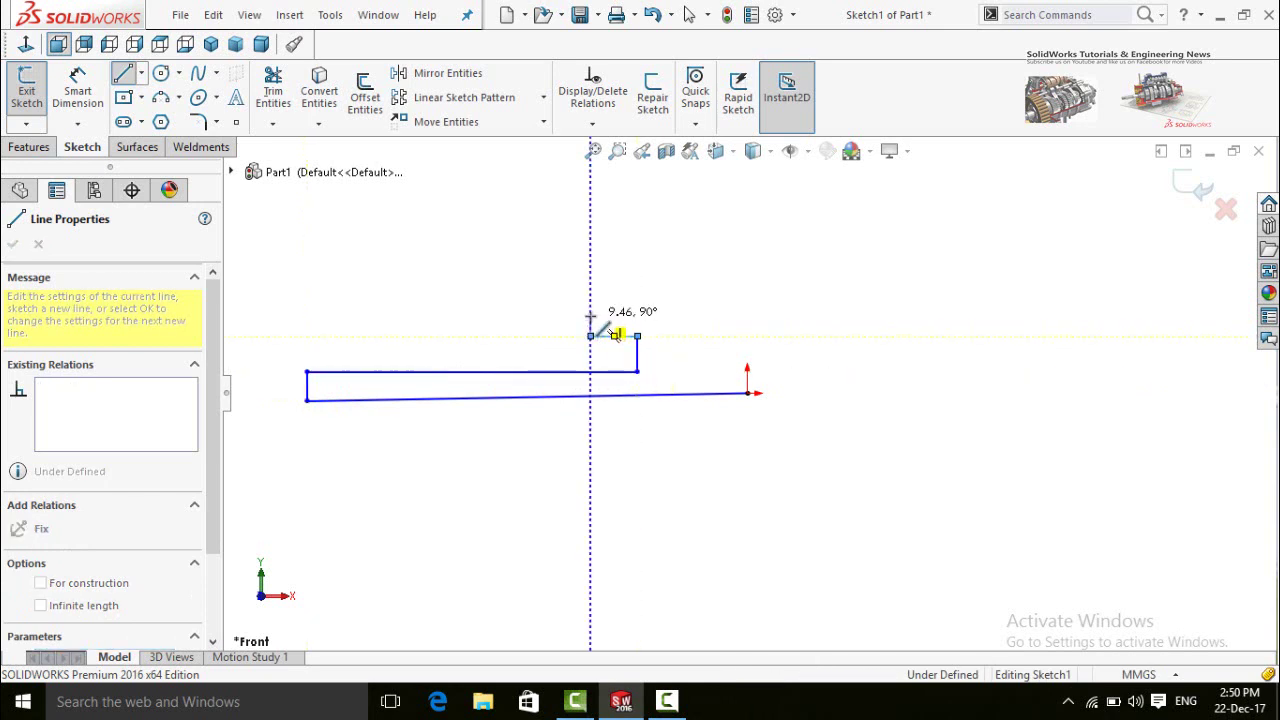
{"action": "left_click", "coordinate": [590, 336]}
{"action": "left_click", "coordinate": [590, 316]}
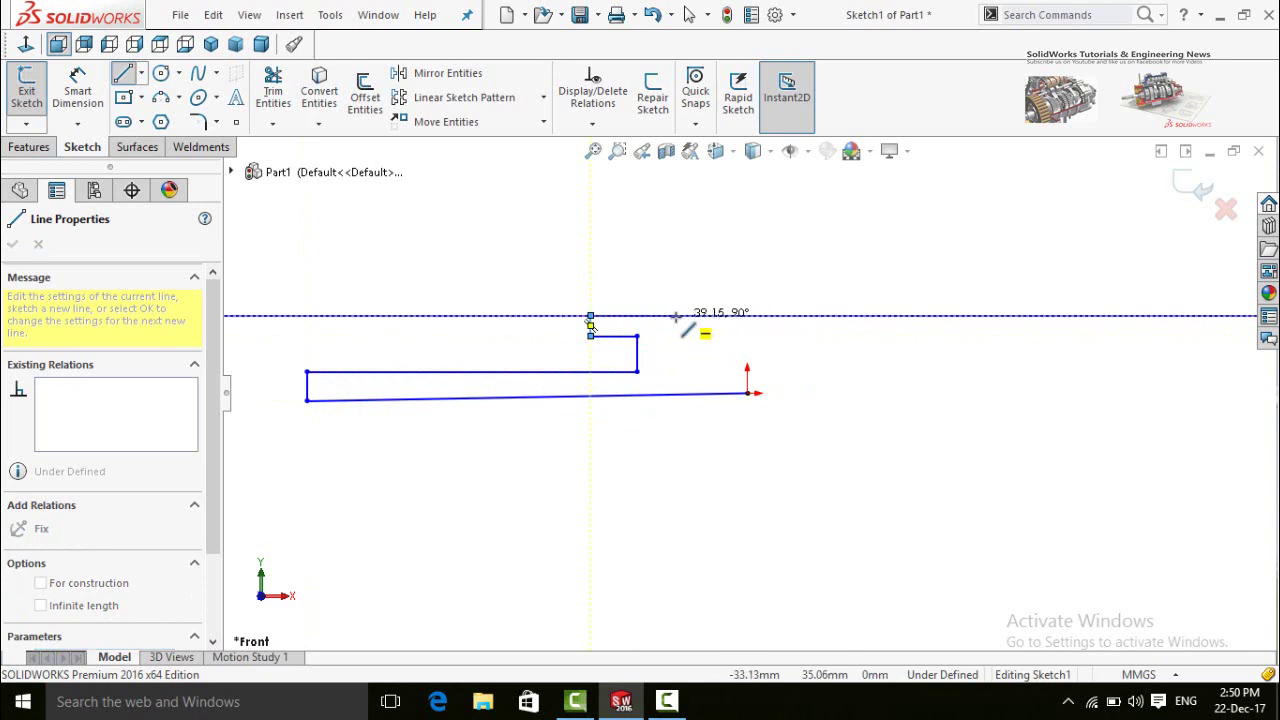
{"action": "left_click", "coordinate": [746, 316]}
{"action": "left_click", "coordinate": [748, 393]}
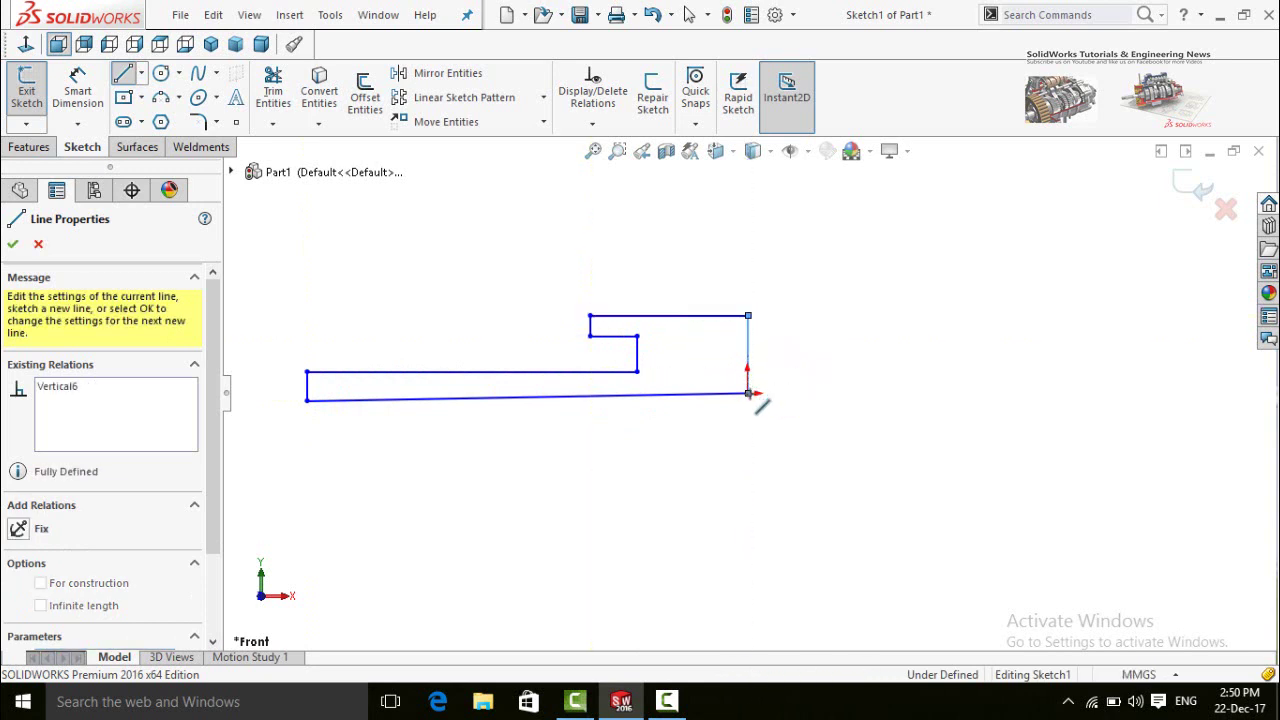
{"action": "key", "text": "Escape"}
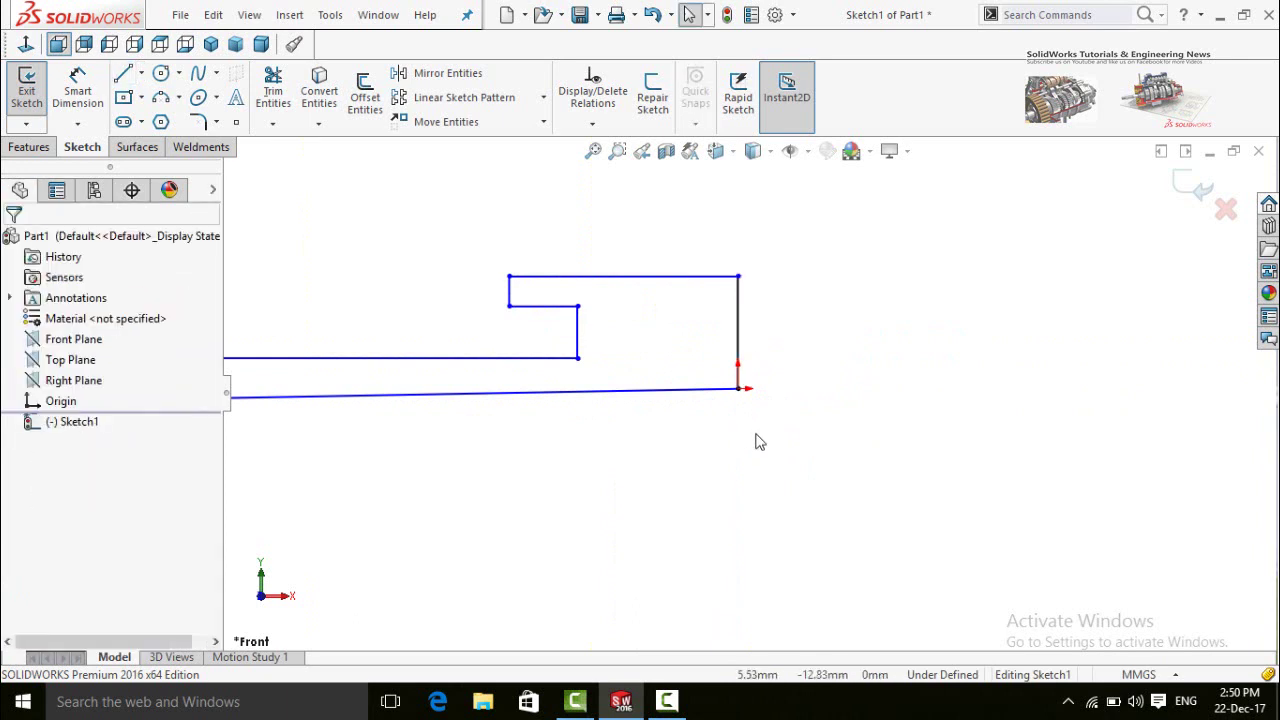
Make the slightly slanted base line of the profile horizontal.
{"action": "left_click", "coordinate": [468, 370]}
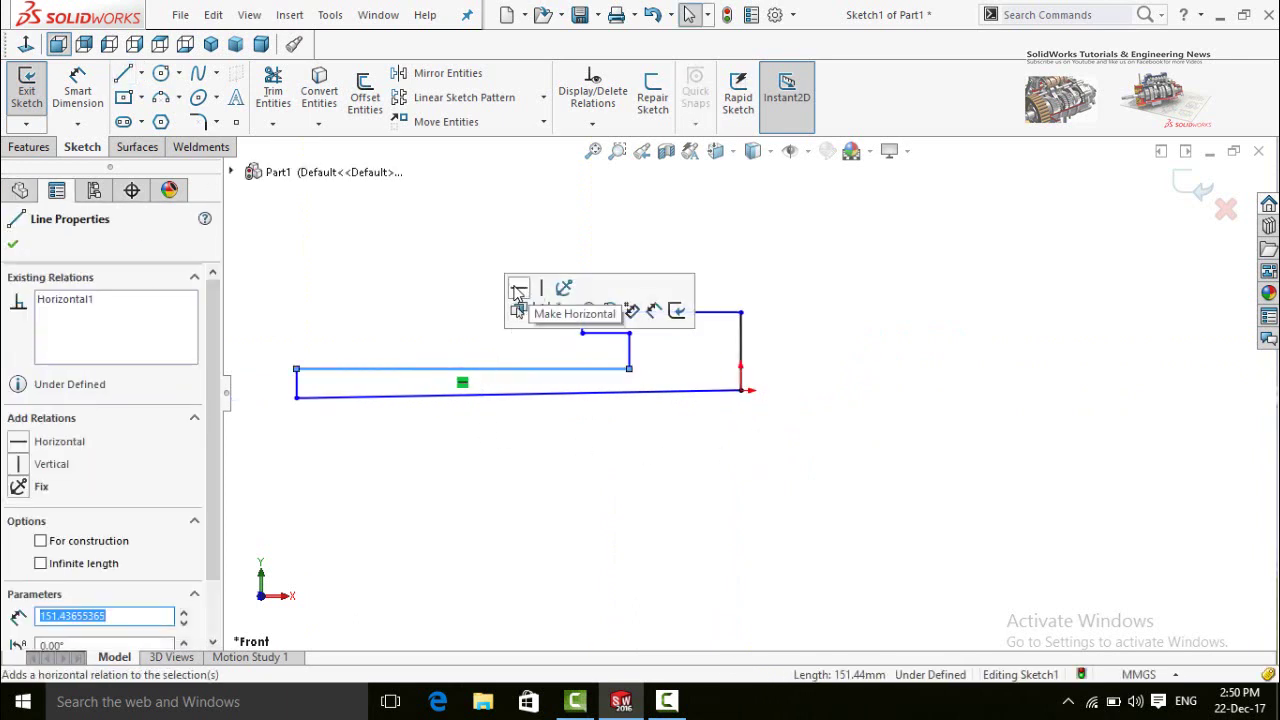
{"action": "left_click", "coordinate": [534, 395]}
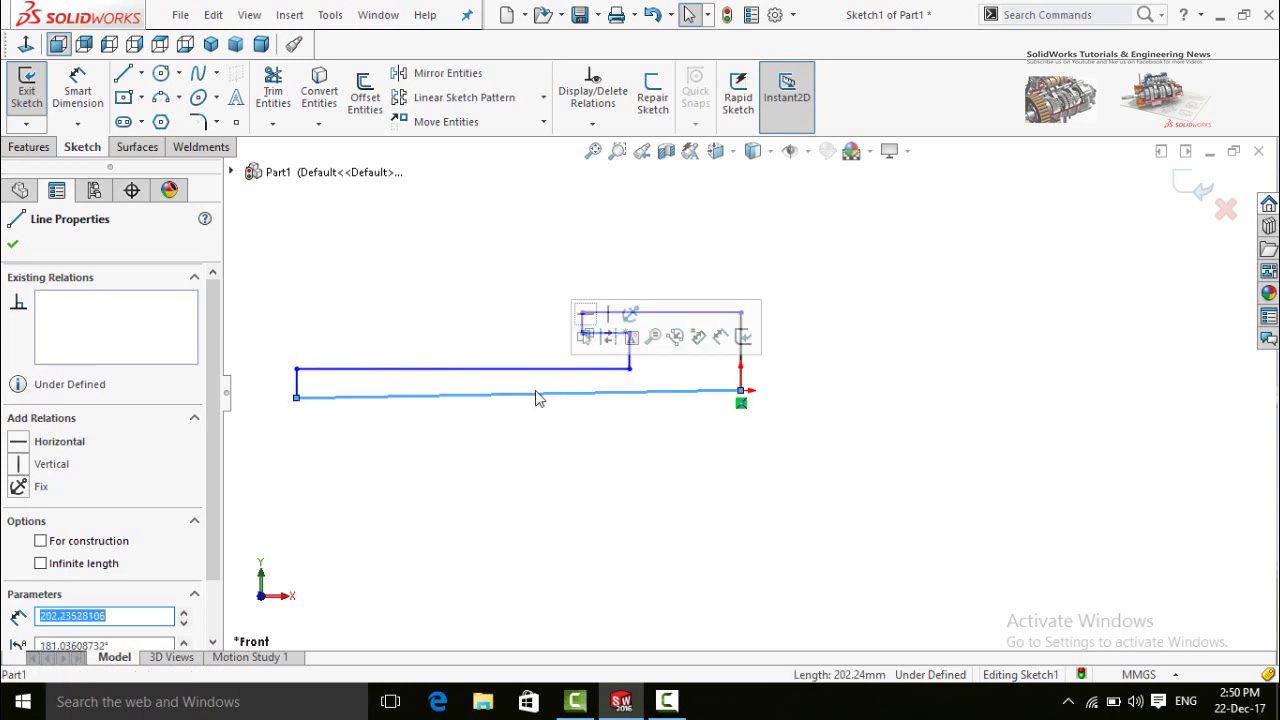
{"action": "left_click", "coordinate": [582, 316]}
{"action": "left_click", "coordinate": [643, 434]}
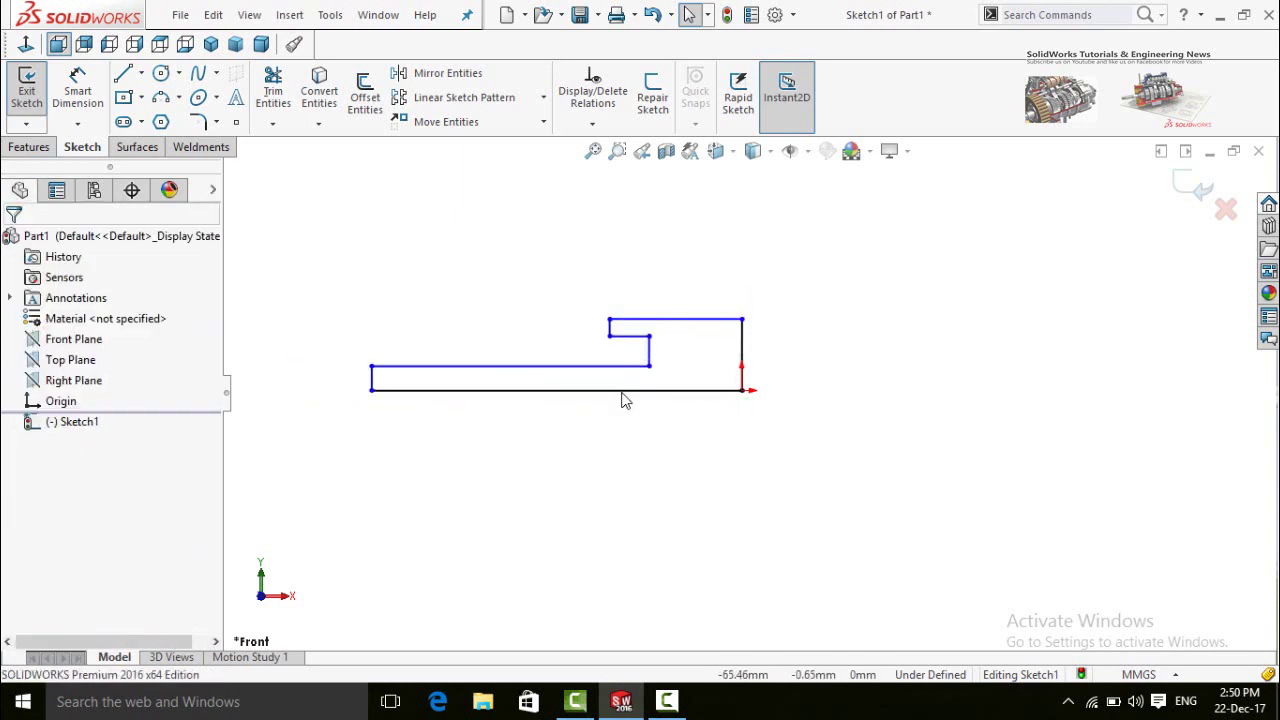
Dimension the short vertical edge at the free end of the rod profile to 10 mm.
{"action": "right_click_drag", "start_coordinate": [757, 500], "coordinate": [760, 314]}
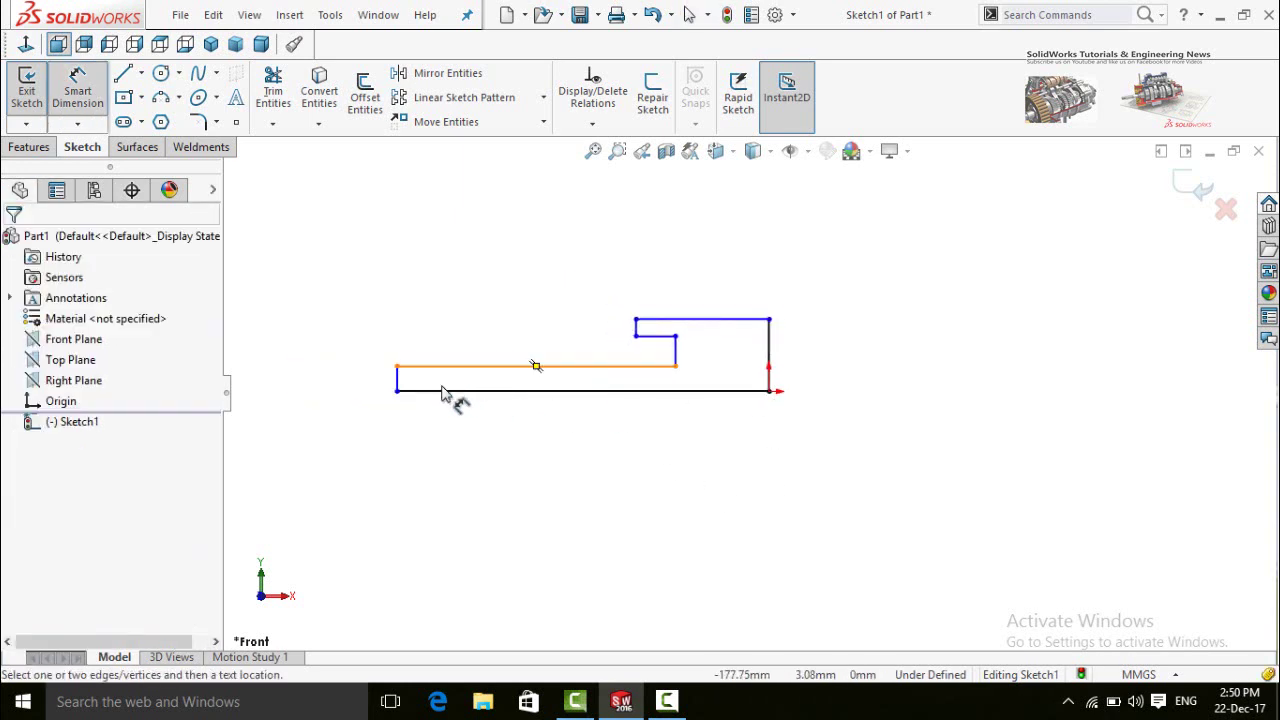
{"action": "left_click", "coordinate": [397, 380]}
{"action": "left_click", "coordinate": [366, 480]}
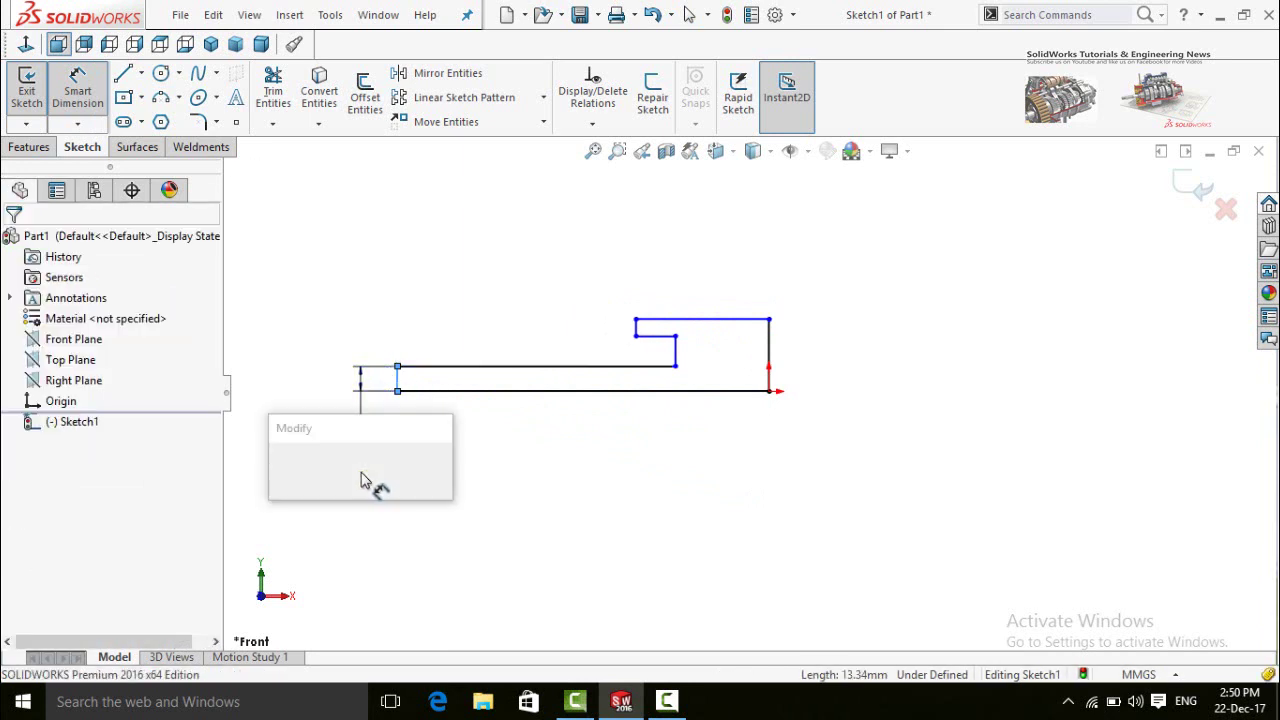
{"action": "type", "text": "10"}
{"action": "key", "text": "Return"}
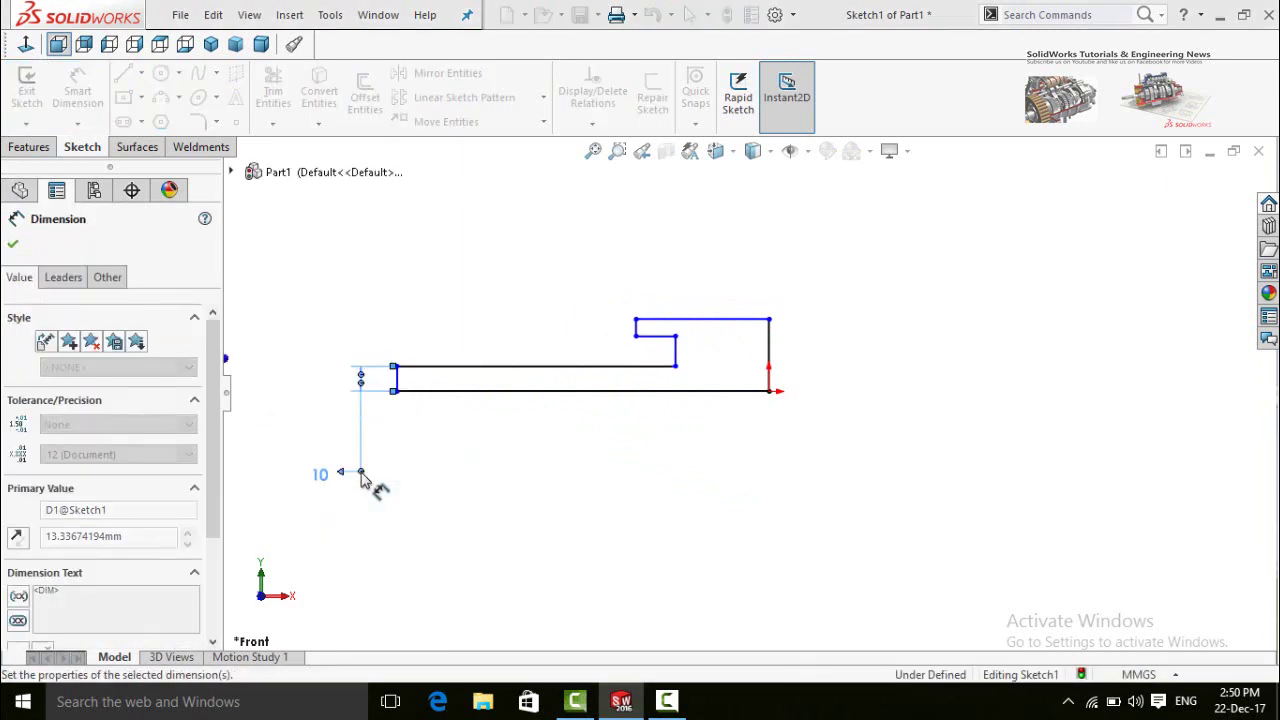
Dimension the long upper edge of the rod section to 6 in.
{"action": "left_click", "coordinate": [514, 368]}
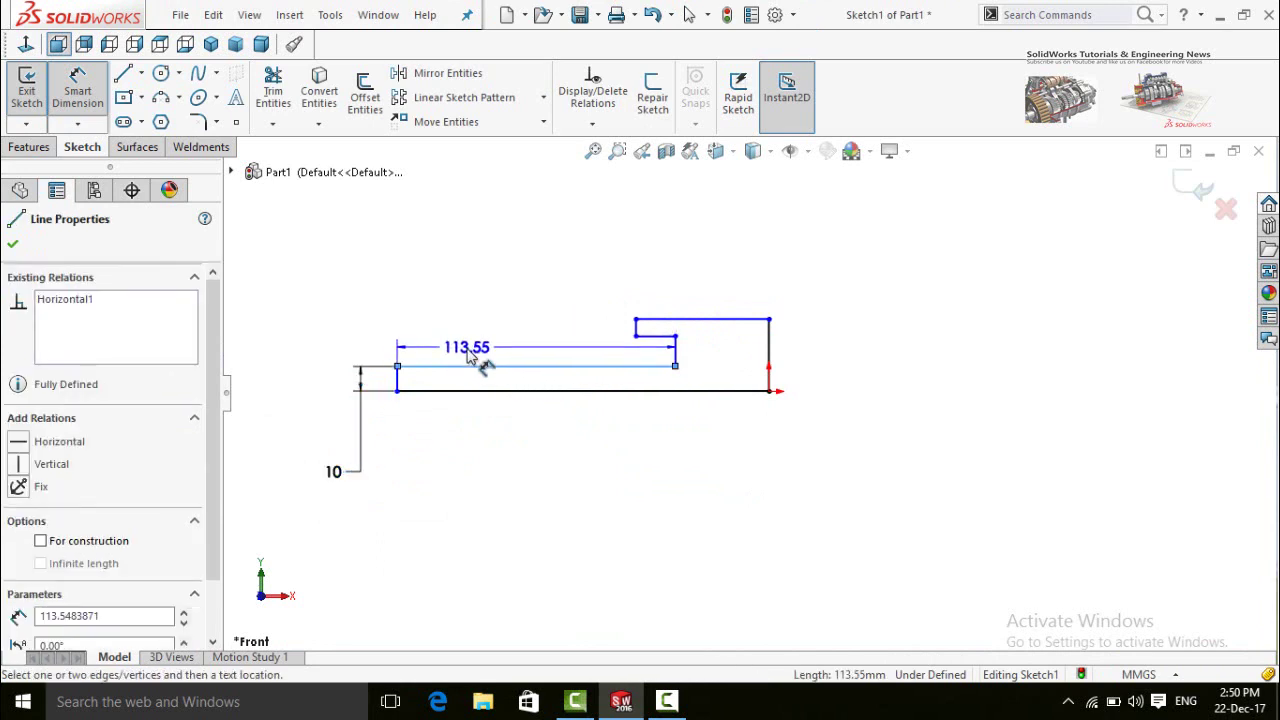
{"action": "left_click", "coordinate": [474, 355]}
{"action": "type", "text": "6"}
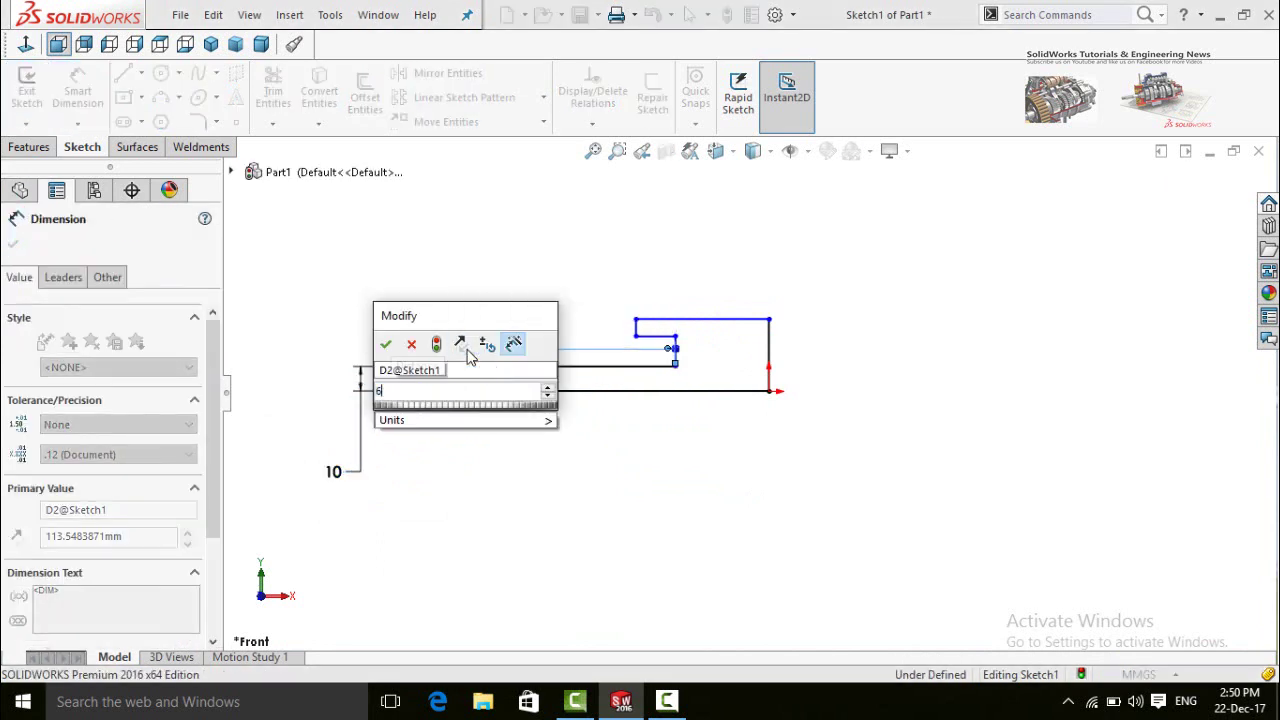
{"action": "type", "text": "in"}
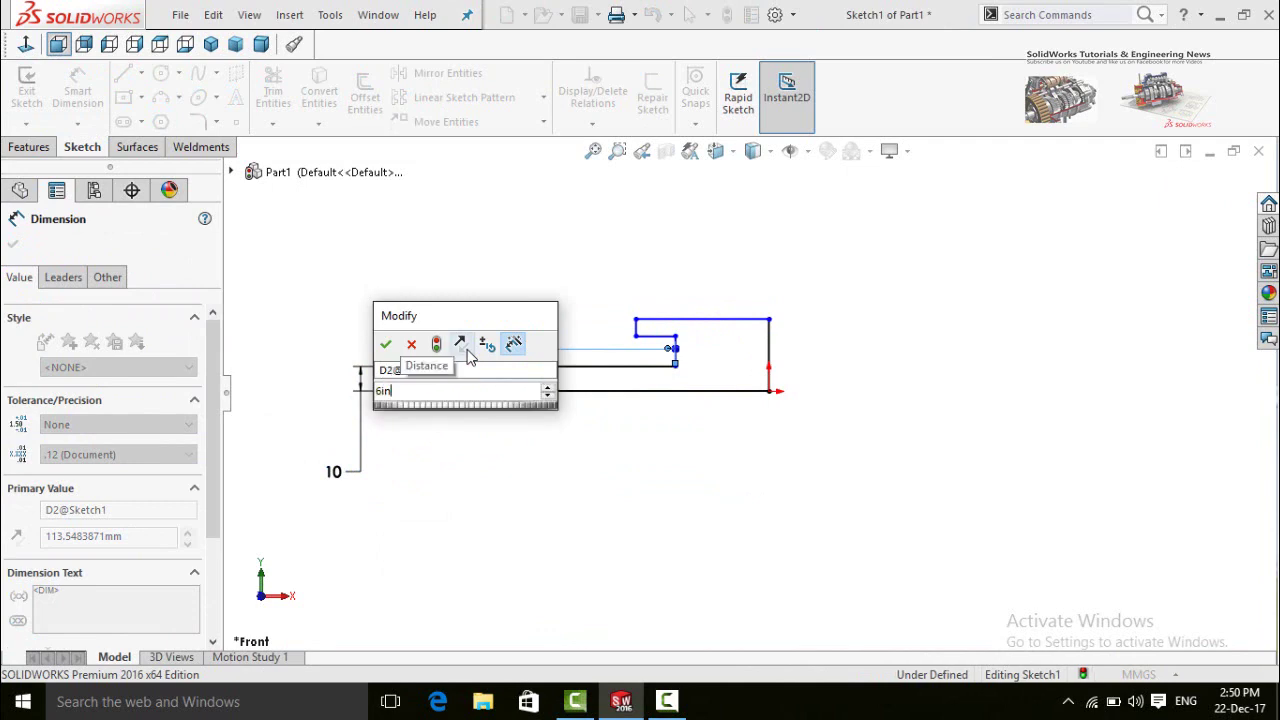
{"action": "key", "text": "Return"}
Move the inner corner where the rod meets the head back to the rod side of the vertical edge through the origin.
{"action": "scroll", "coordinate": [834, 382], "scroll_direction": "down", "scroll_amount": 3}
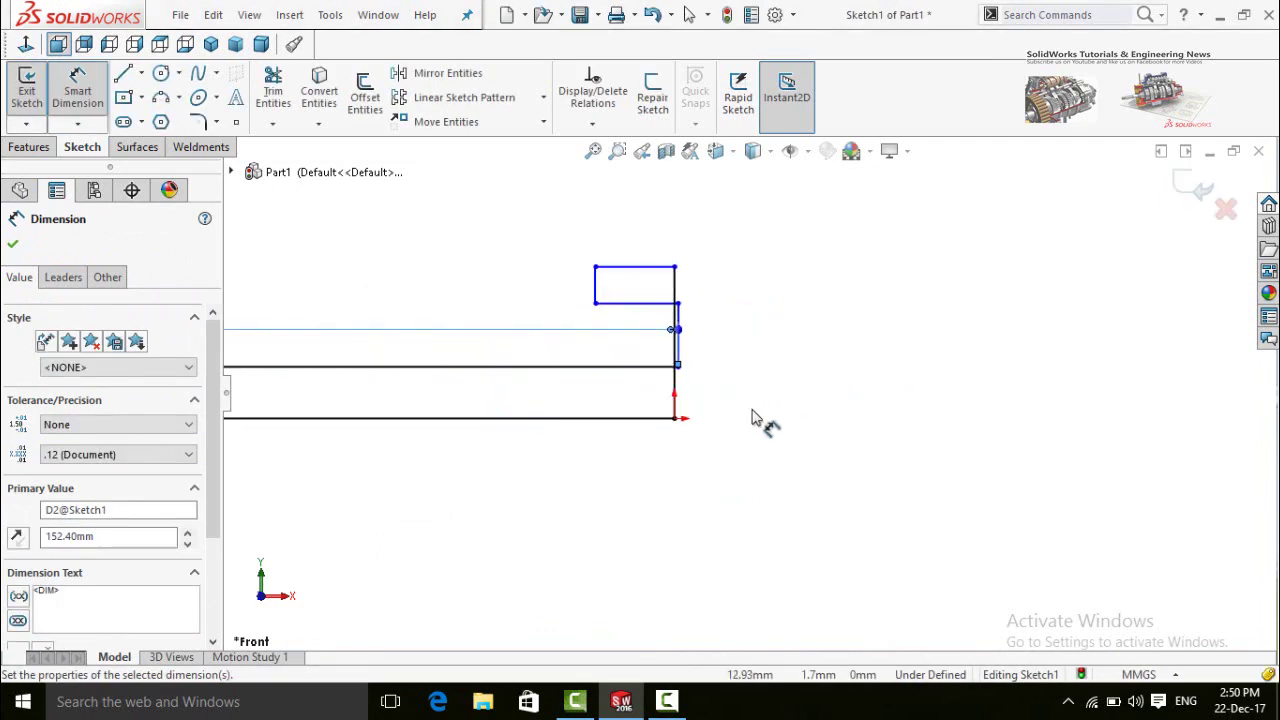
{"action": "key", "text": "Escape"}
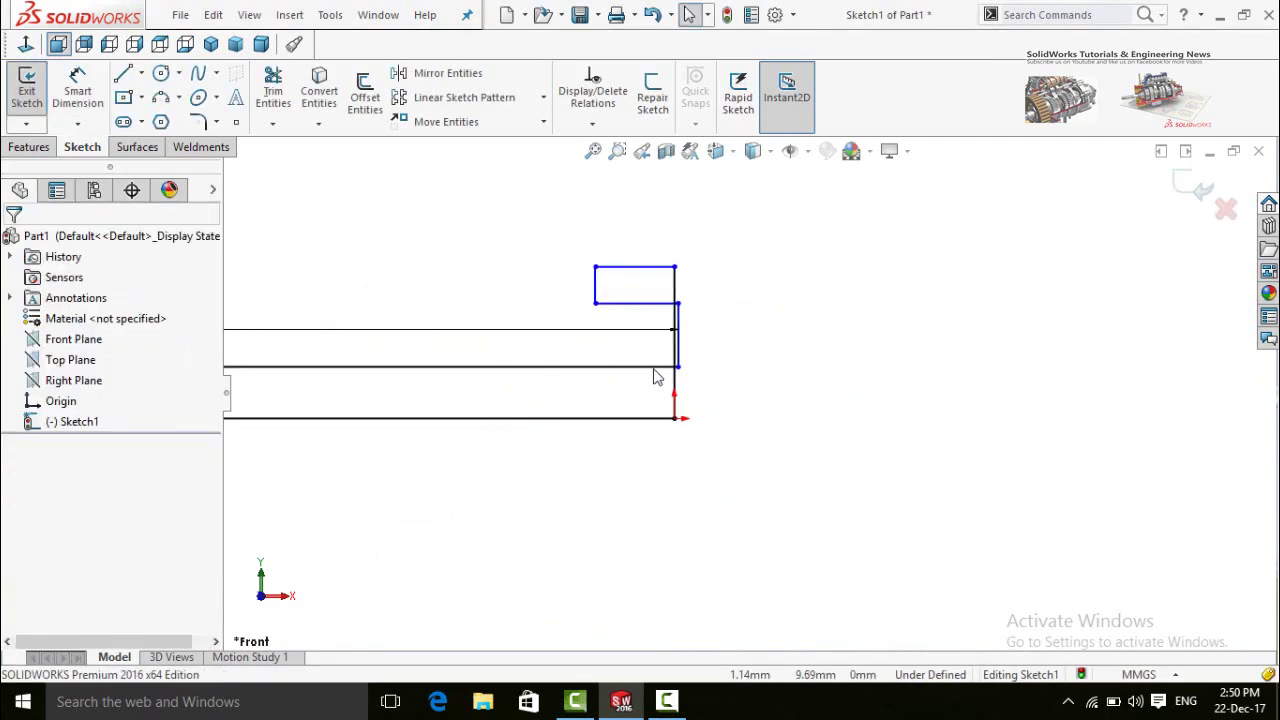
{"action": "mouse_move", "coordinate": [677, 367]}
{"action": "left_mouse_down"}
{"action": "mouse_move", "coordinate": [580, 373]}
{"action": "mouse_move", "coordinate": [639, 366]}
{"action": "left_mouse_up"}
{"action": "key", "text": "Escape"}
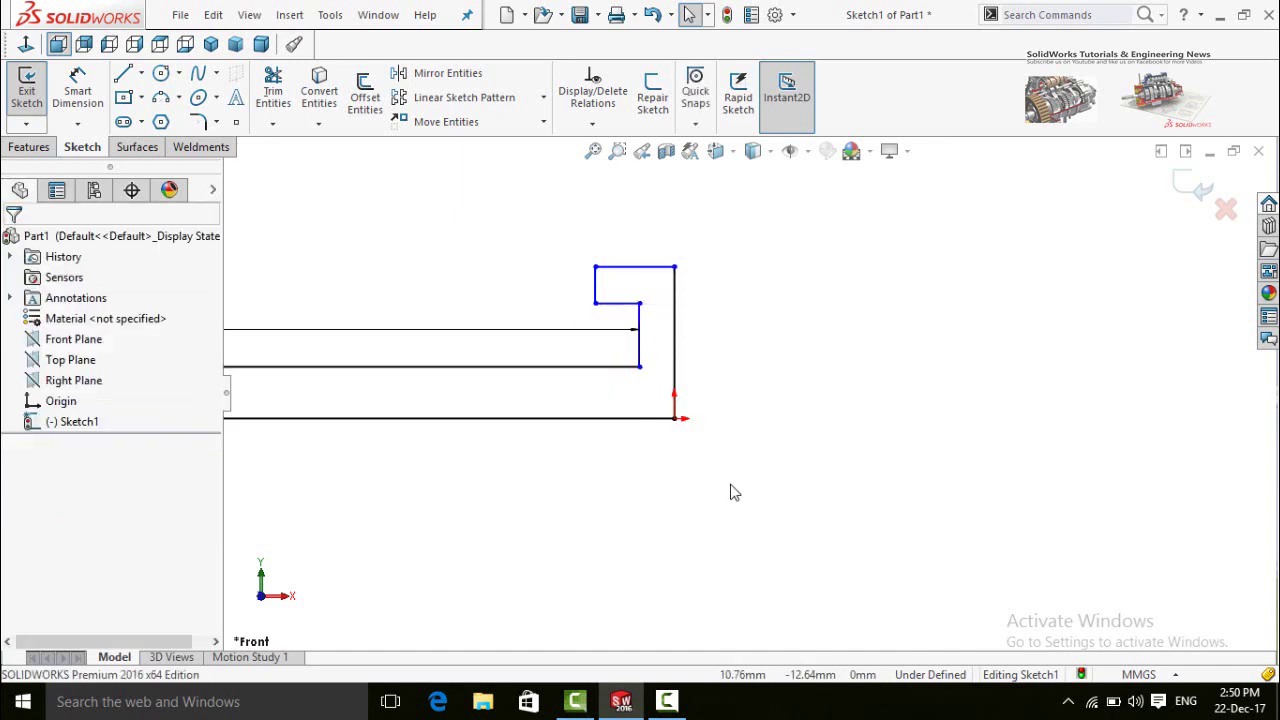
Dimension the top horizontal edge of the head to 30 mm.
{"action": "scroll", "coordinate": [715, 430], "scroll_direction": "up", "scroll_amount": 3}
{"action": "scroll", "coordinate": [709, 417], "scroll_direction": "down", "scroll_amount": 2}
{"action": "right_click_drag", "start_coordinate": [793, 478], "coordinate": [787, 413]}
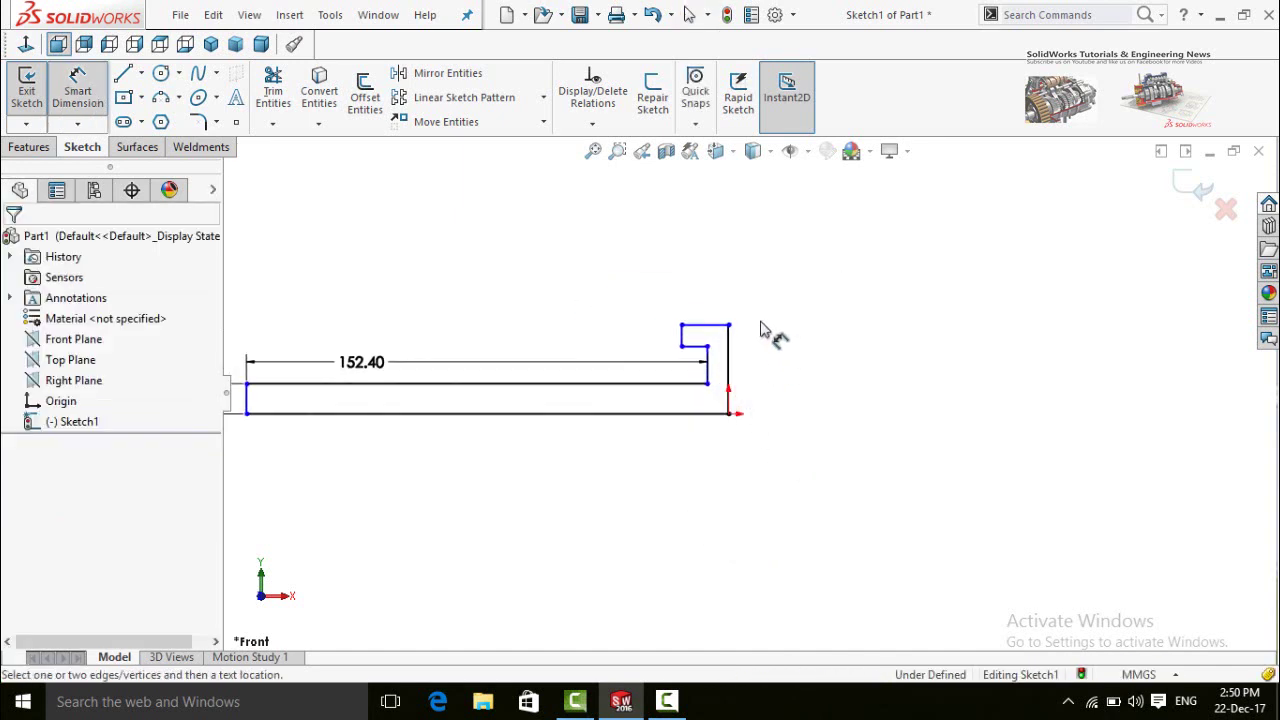
{"action": "scroll", "coordinate": [760, 336], "scroll_direction": "down", "scroll_amount": 2}
{"action": "left_click", "coordinate": [712, 331]}
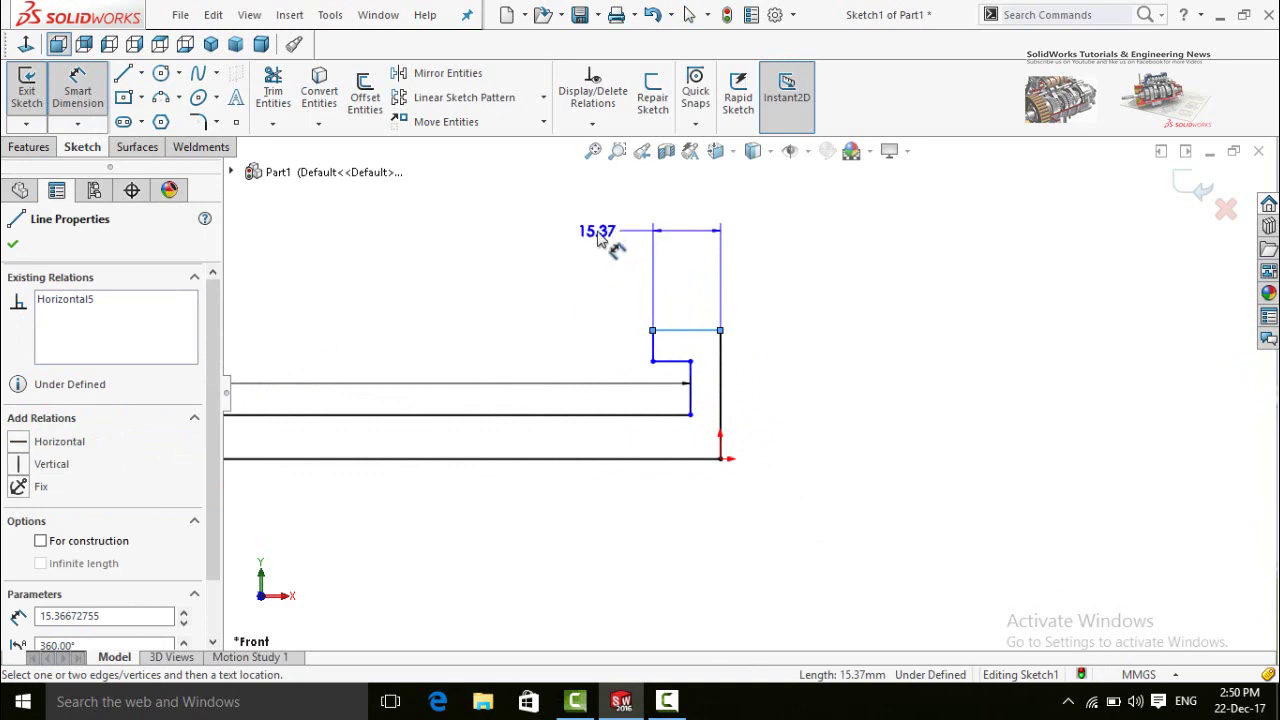
{"action": "left_click", "coordinate": [597, 240]}
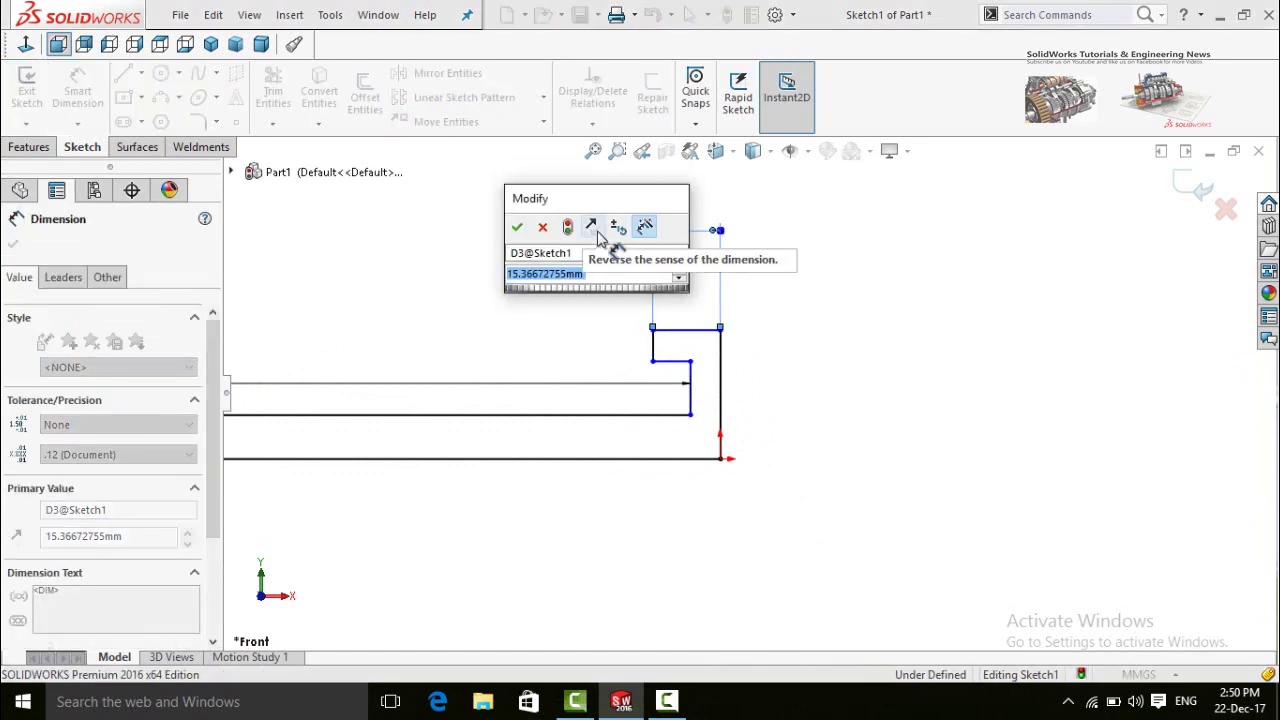
{"action": "type", "text": "30"}
{"action": "key", "text": "Return"}
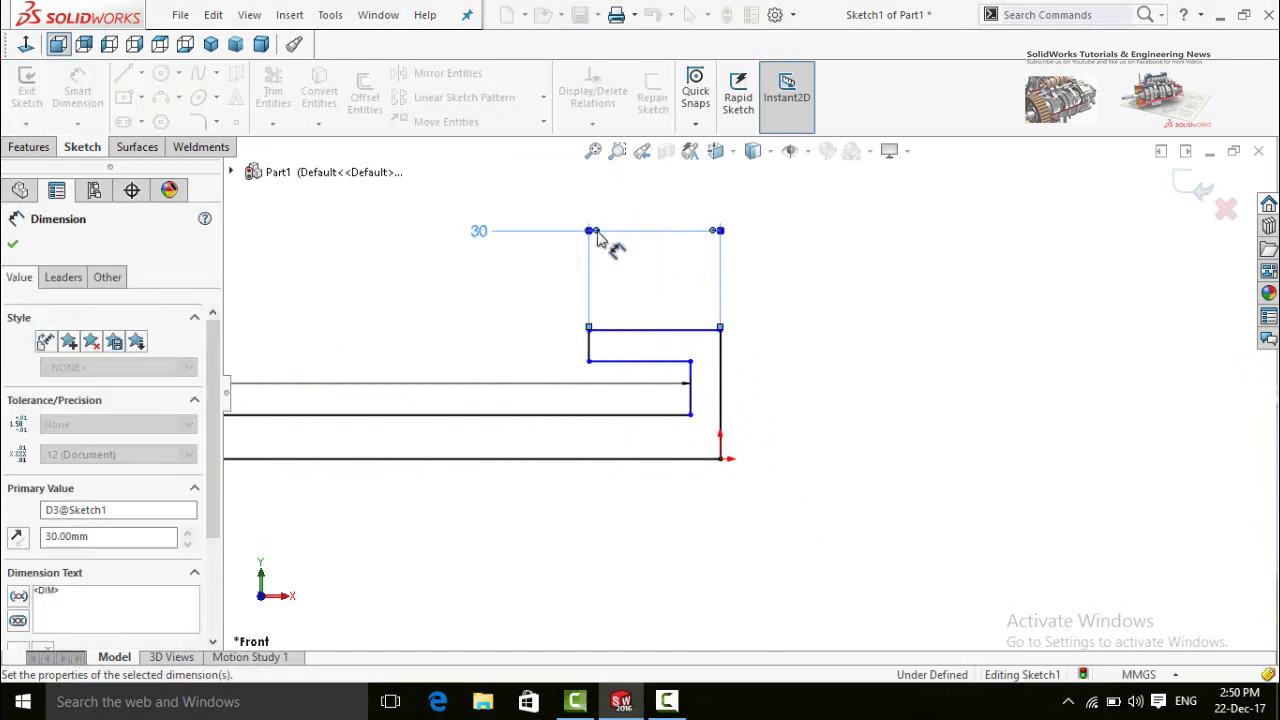
Dimension the short vertical edge at the head's rod-side end to 1 mm.
{"action": "left_click", "coordinate": [586, 348]}
{"action": "left_click", "coordinate": [443, 309]}
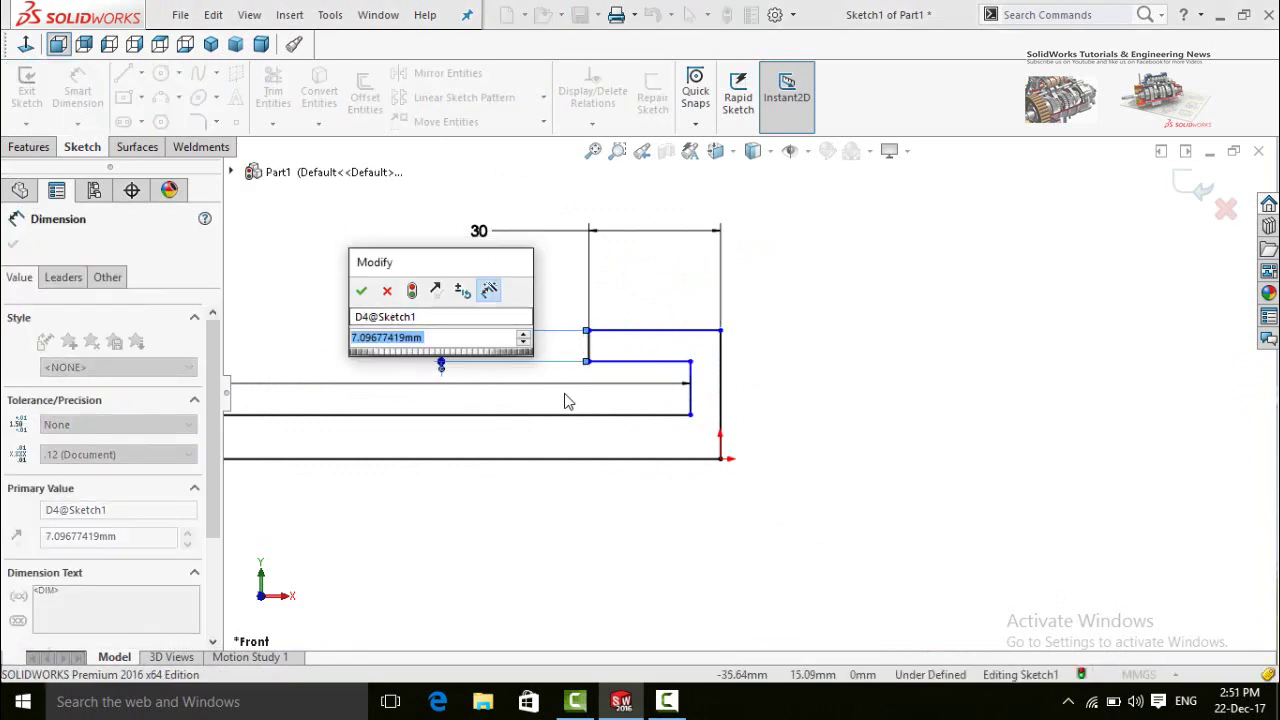
{"action": "type", "text": "1"}
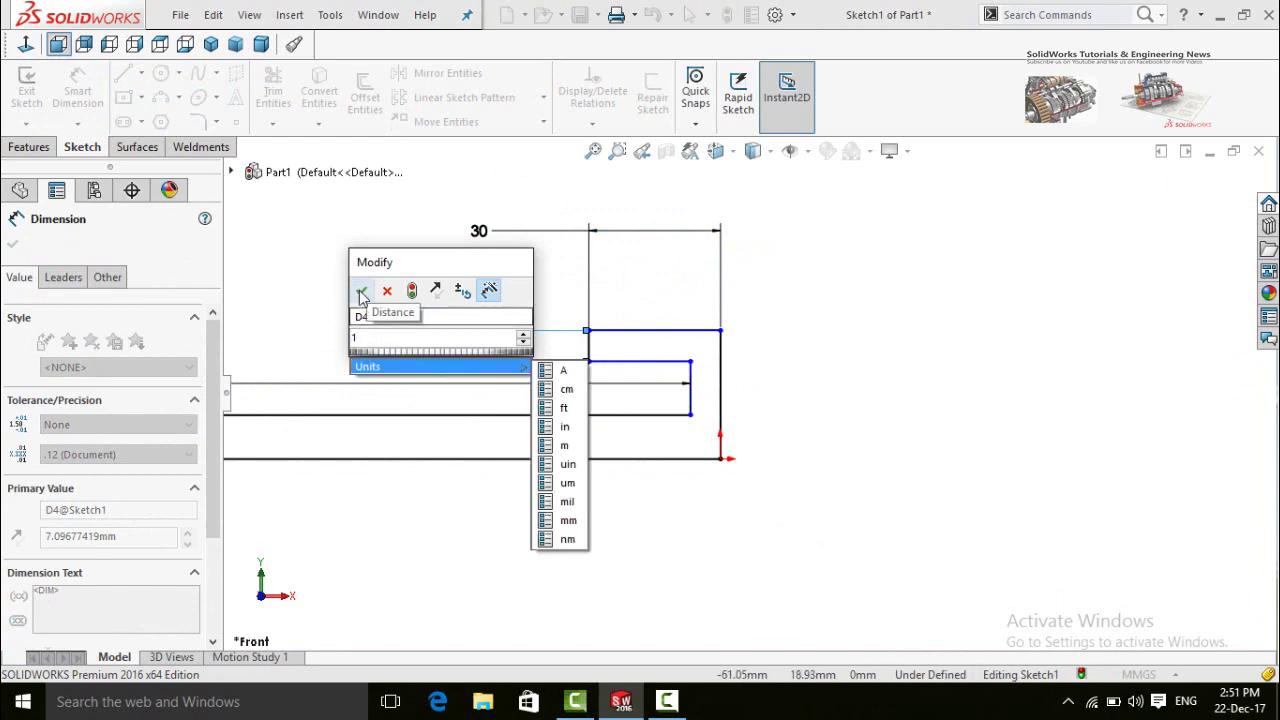
{"action": "left_click", "coordinate": [361, 292]}
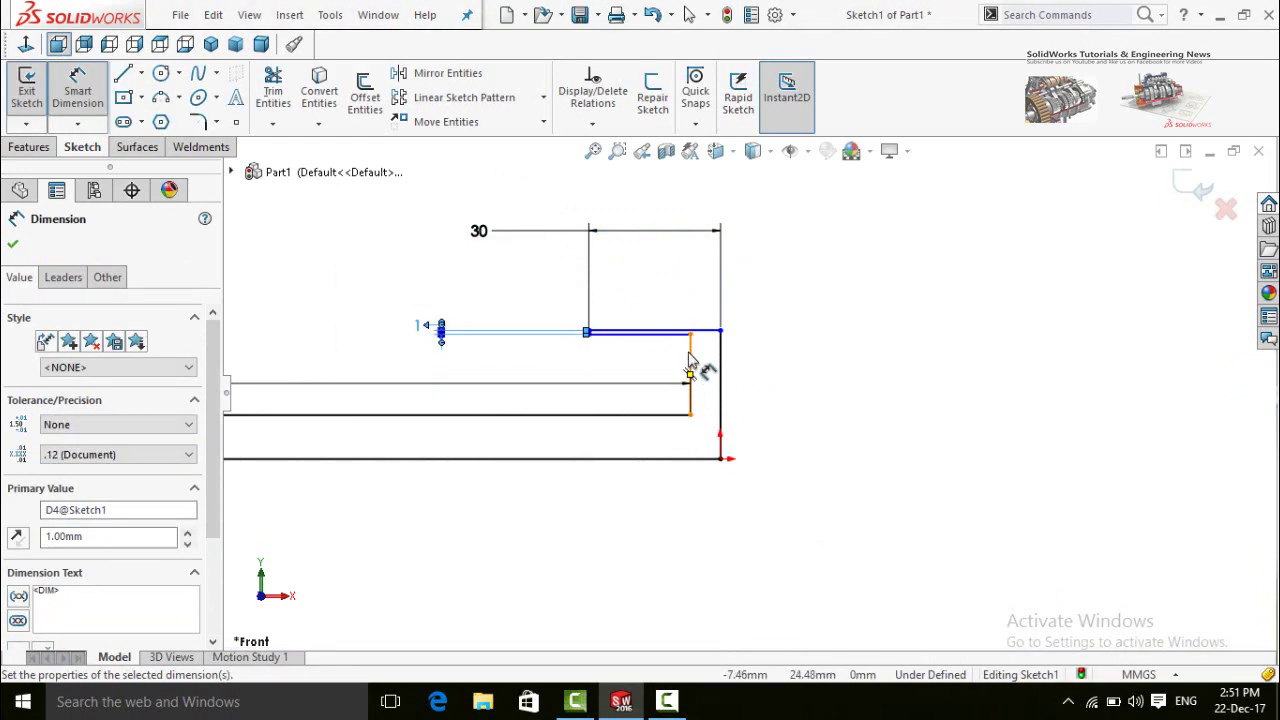
Dimension the horizontal distance between the head's inner vertical edge and the vertical edge through the origin to 1 mm.
{"action": "left_click", "coordinate": [690, 362]}
{"action": "left_click", "coordinate": [720, 400]}
{"action": "left_click", "coordinate": [698, 440]}
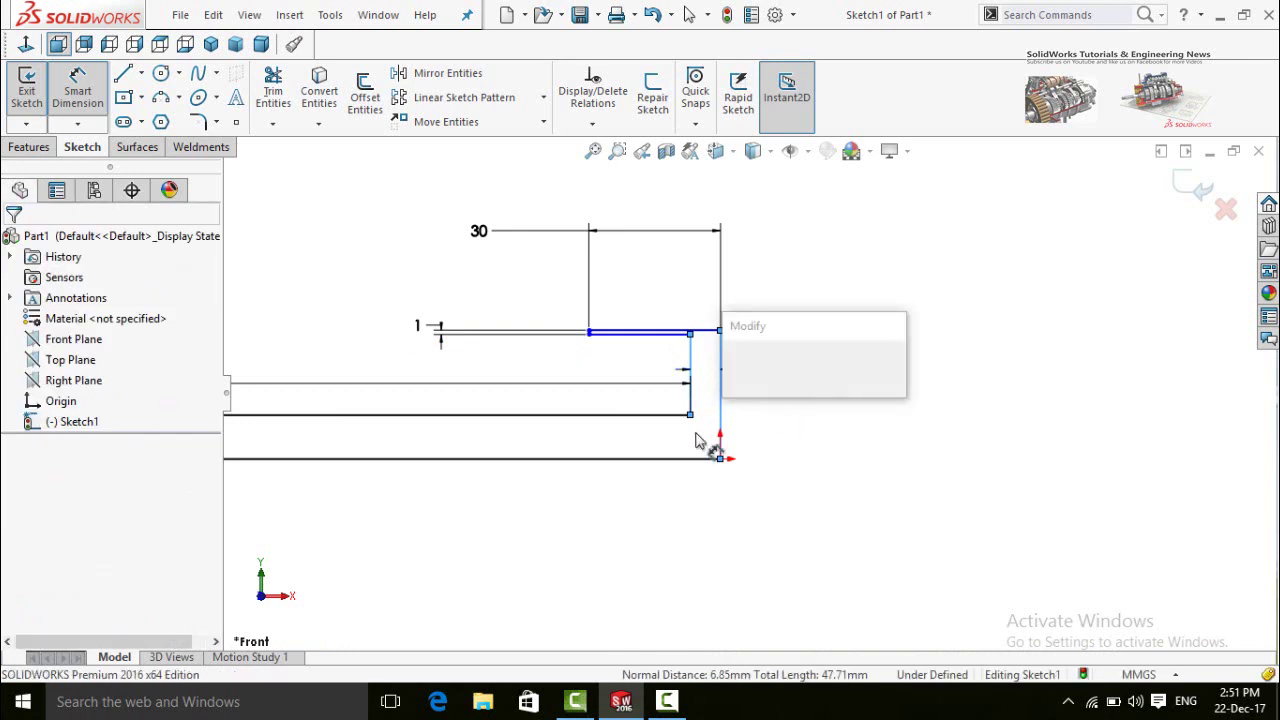
{"action": "type", "text": "1"}
{"action": "left_click", "coordinate": [737, 366]}
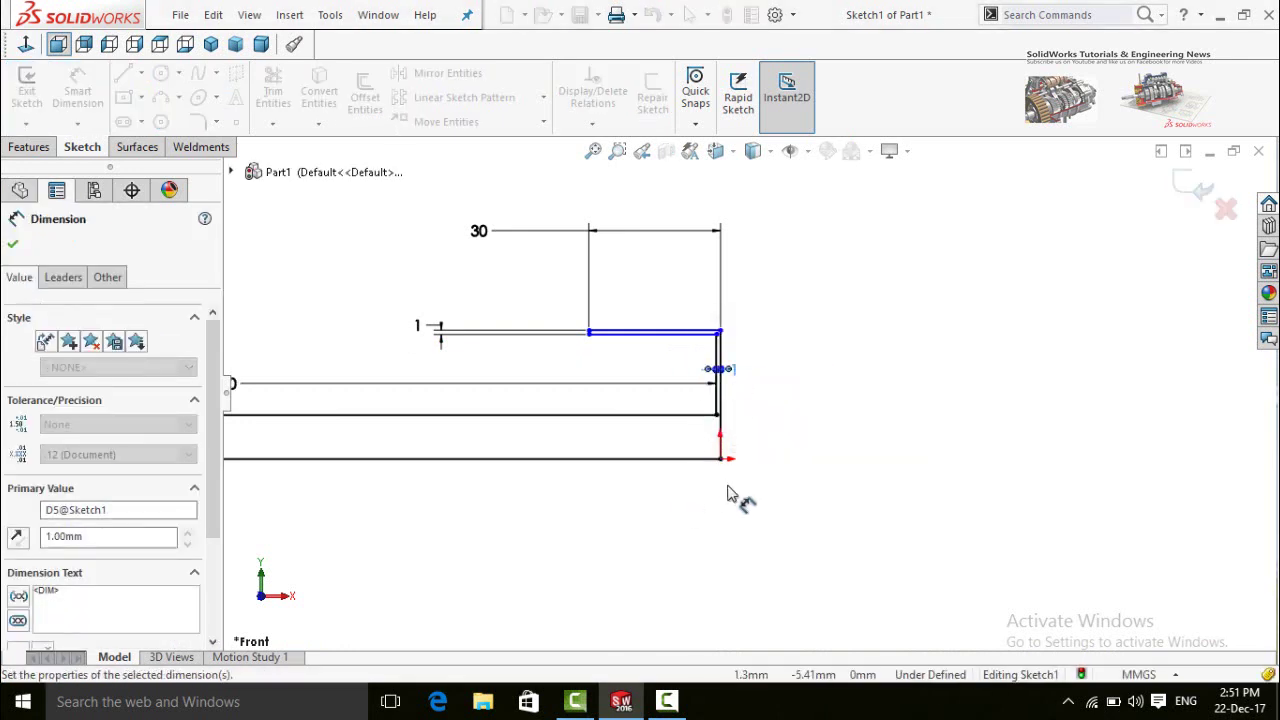
{"action": "scroll", "coordinate": [737, 491], "scroll_direction": "up", "scroll_amount": 3}
{"action": "left_click", "coordinate": [663, 457]}
{"action": "scroll", "coordinate": [720, 372], "scroll_direction": "down", "scroll_amount": 1}
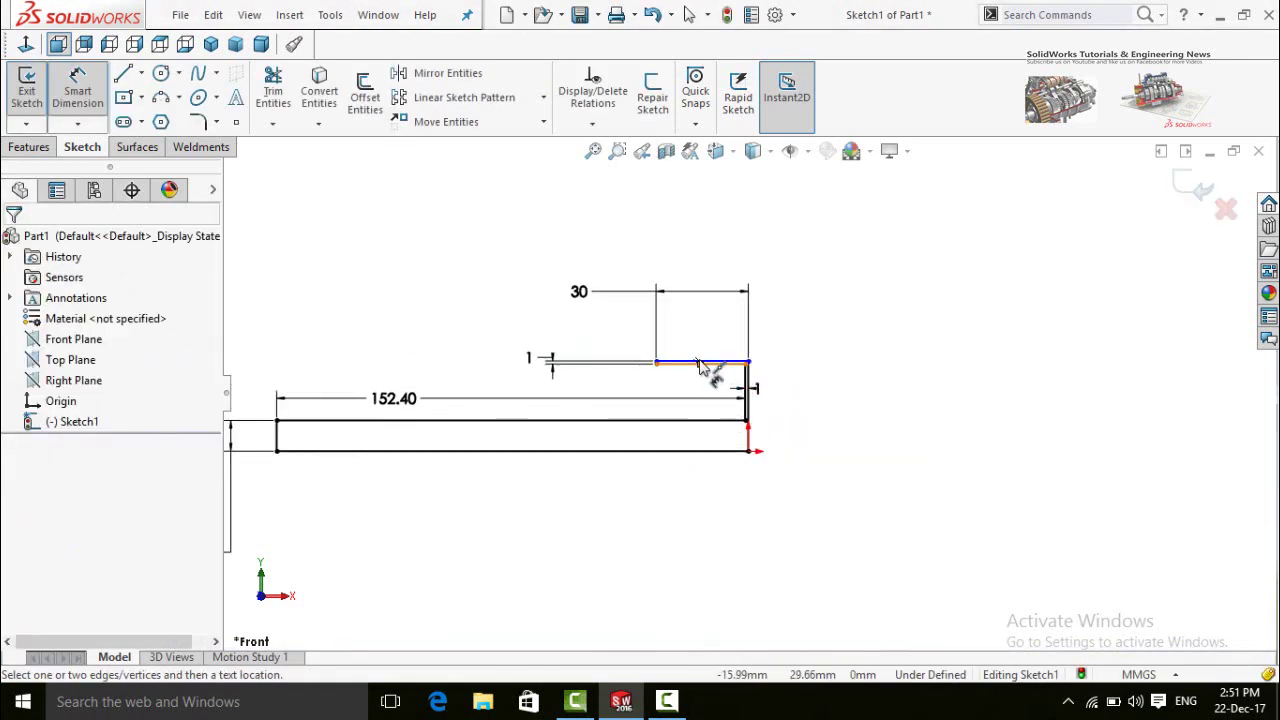
{"action": "scroll", "coordinate": [700, 367], "scroll_direction": "down", "scroll_amount": 3}
{"action": "left_click", "coordinate": [738, 372]}
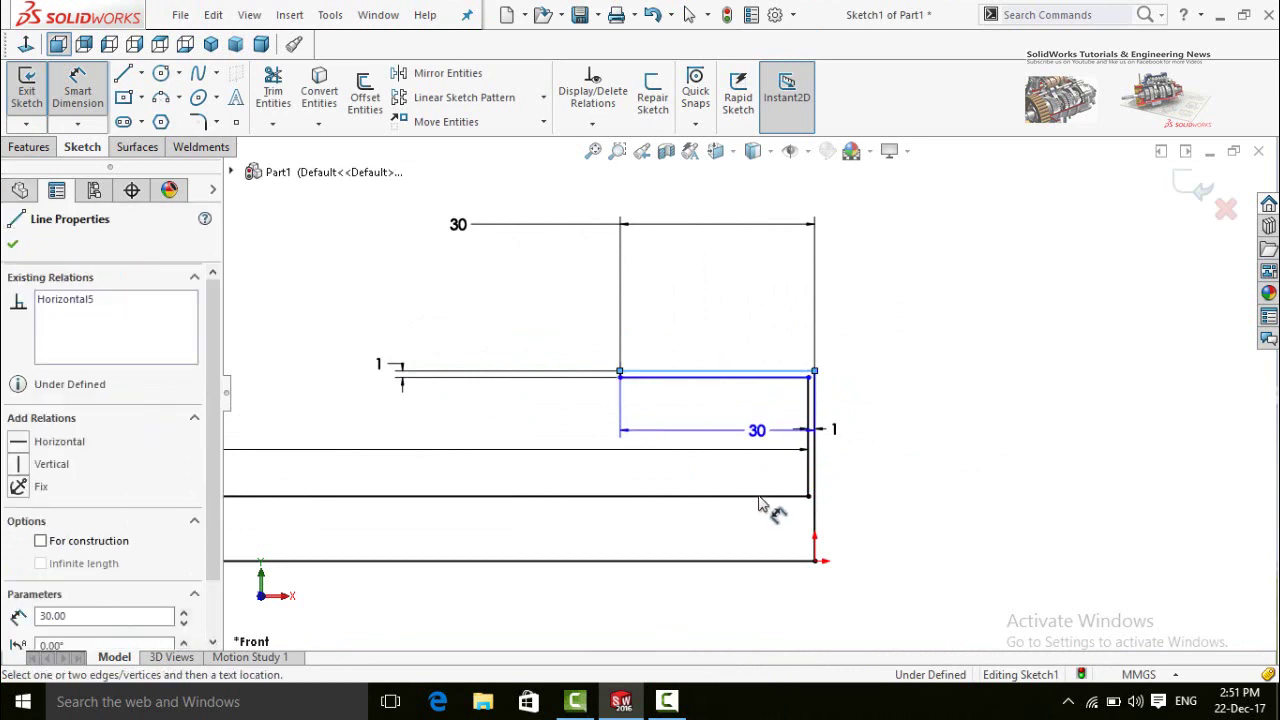
{"action": "key", "text": "Escape"}
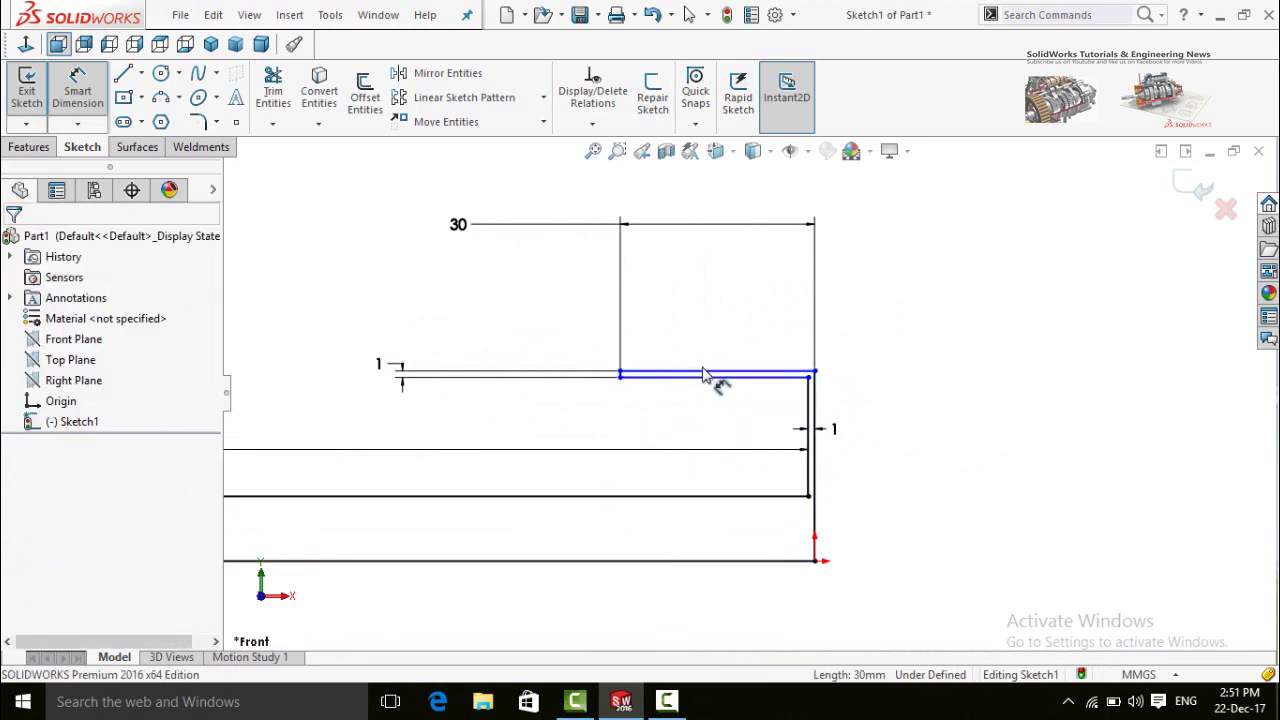
Dimension the vertical distance from the head's inner horizontal edge to the profile's long base line to 30 mm.
{"action": "left_click", "coordinate": [712, 376]}
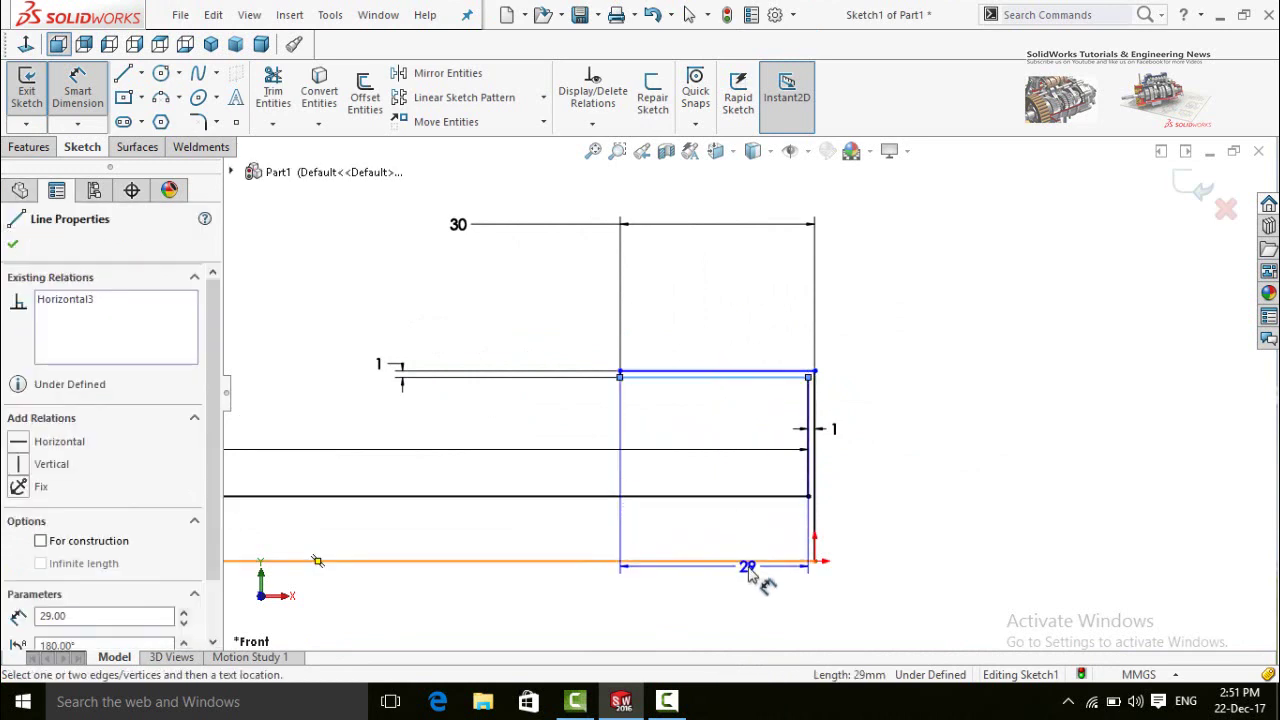
{"action": "left_click", "coordinate": [750, 570]}
{"action": "left_click", "coordinate": [928, 485]}
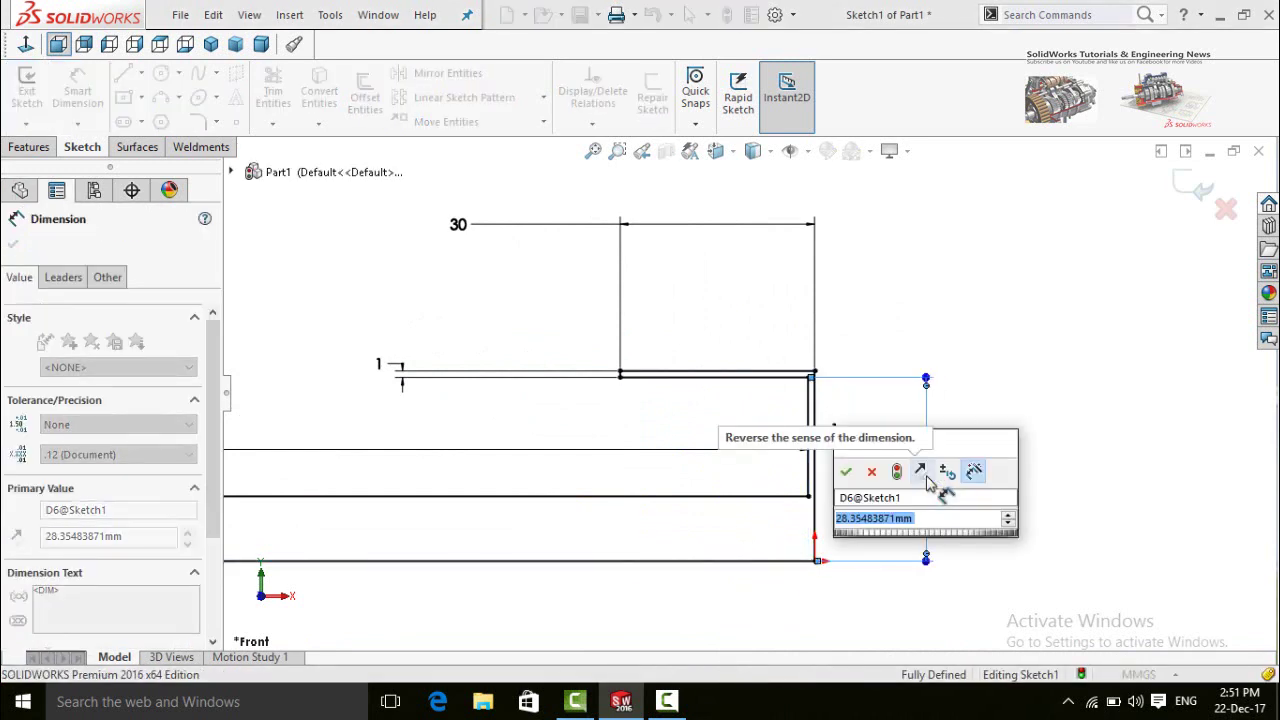
{"action": "type", "text": "30"}
{"action": "key", "text": "Return"}
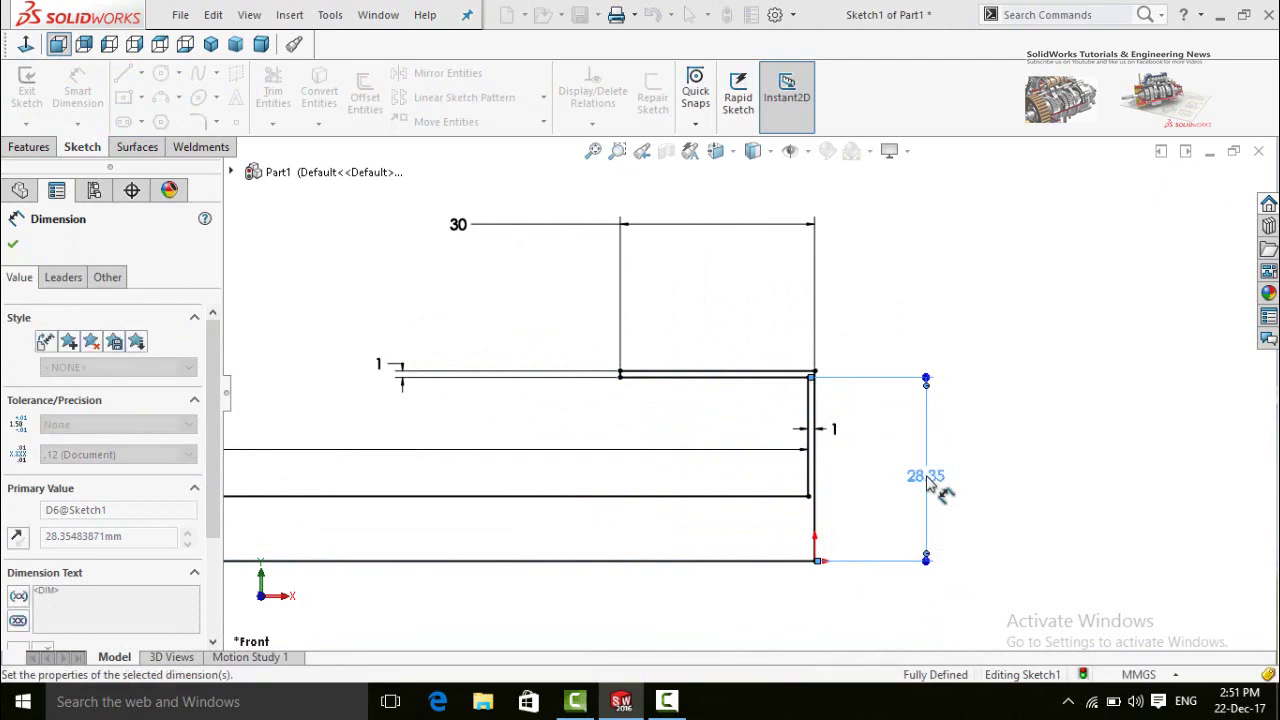
{"action": "scroll", "coordinate": [770, 485], "scroll_direction": "up", "scroll_amount": 2}
{"action": "scroll", "coordinate": [700, 465], "scroll_direction": "up", "scroll_amount": 2}
{"action": "scroll", "coordinate": [751, 503], "scroll_direction": "down", "scroll_amount": 2}
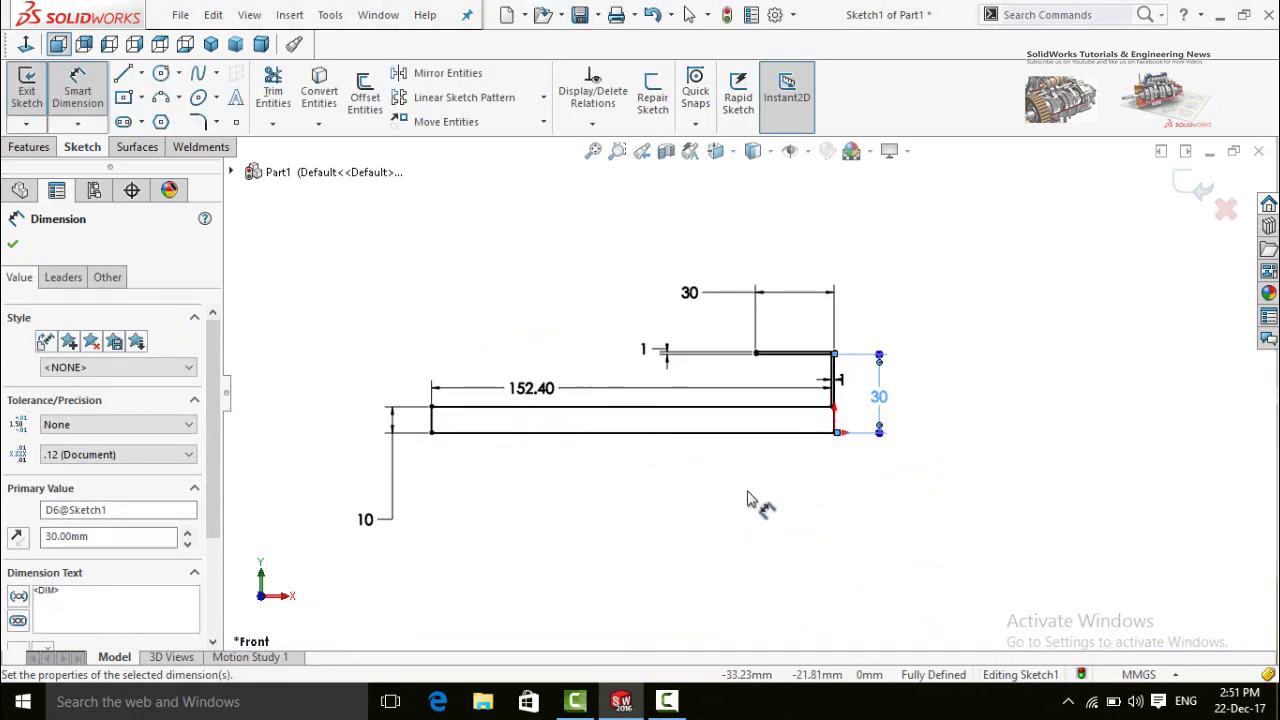
{"action": "scroll", "coordinate": [629, 451], "scroll_direction": "down", "scroll_amount": 1}
{"action": "key", "text": "Escape"}
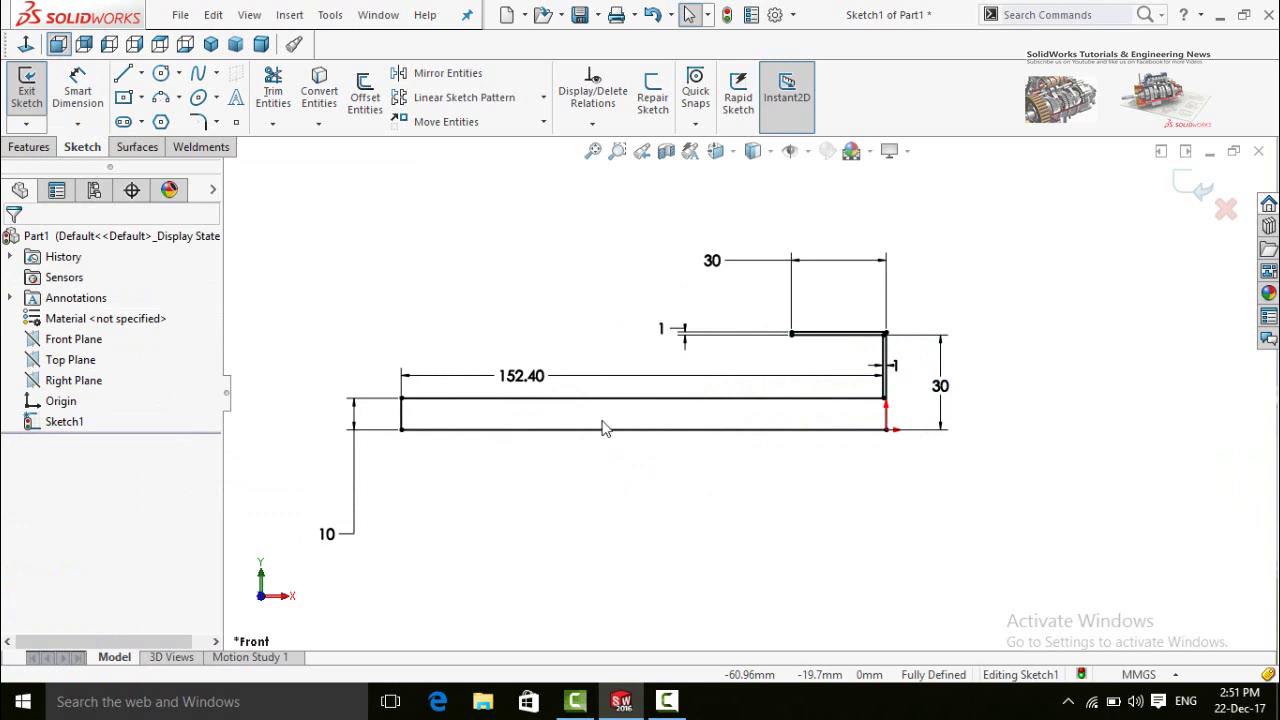
Revolve the profile 360 degrees about its long base line through the origin.
{"action": "left_click", "coordinate": [26, 149]}
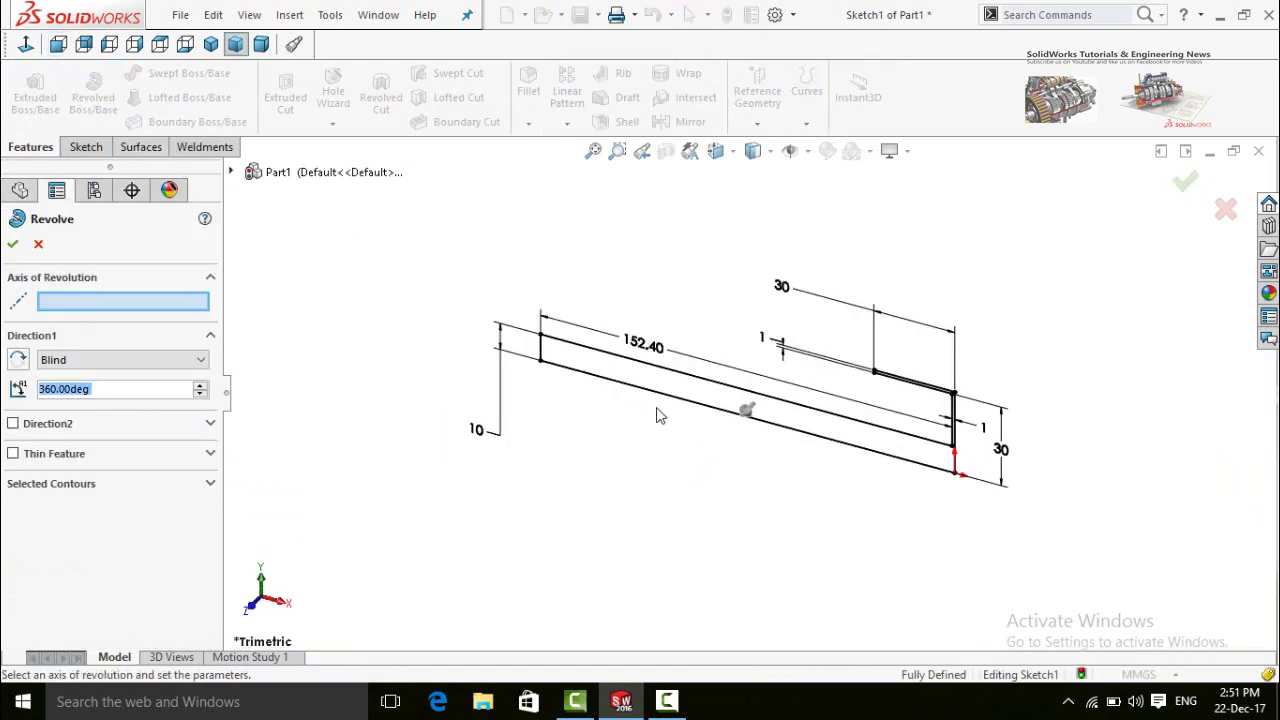
{"action": "scroll", "coordinate": [660, 410], "scroll_direction": "down", "scroll_amount": 2}
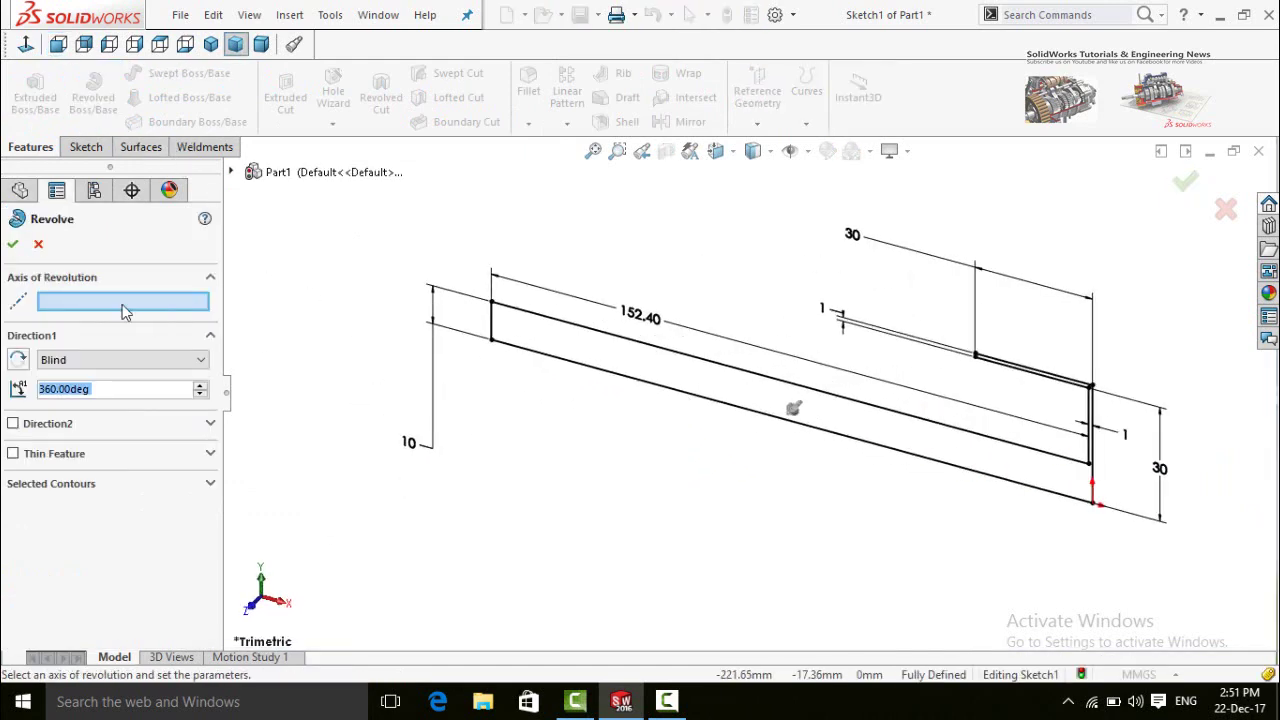
{"action": "left_click", "coordinate": [656, 385]}
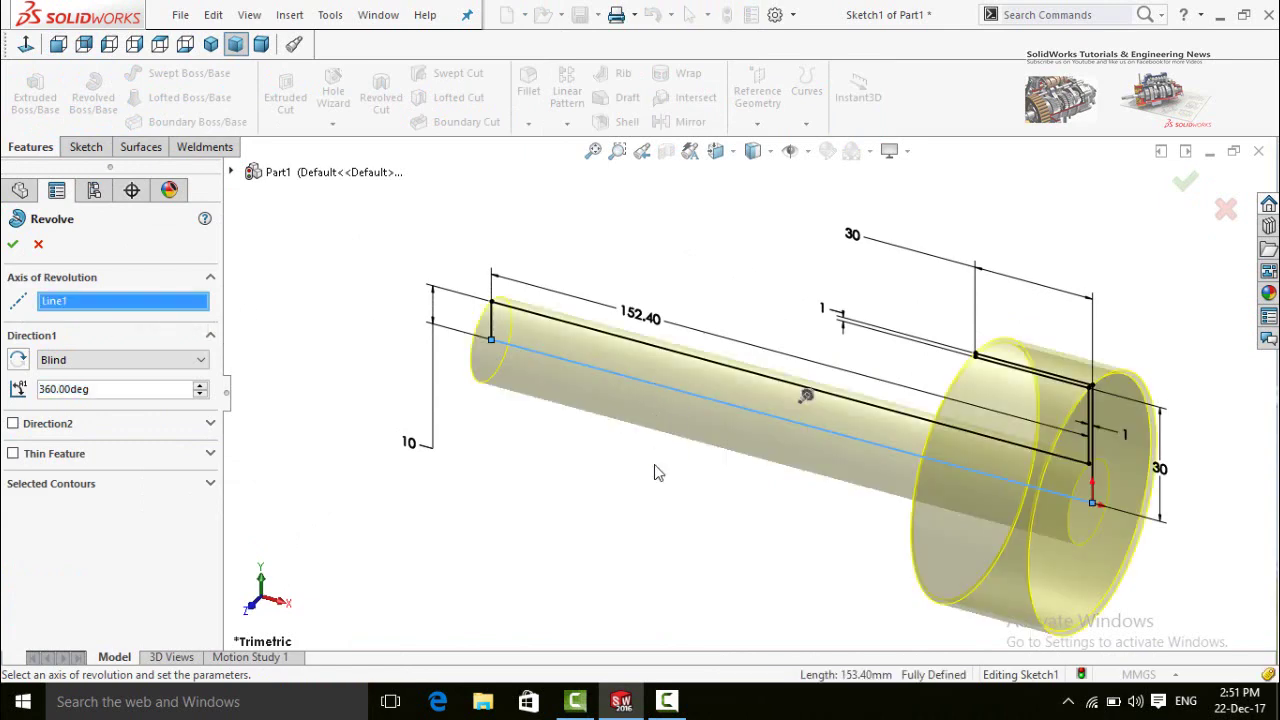
{"action": "scroll", "coordinate": [656, 472], "scroll_direction": "up", "scroll_amount": 2}
{"action": "left_click", "coordinate": [12, 245]}
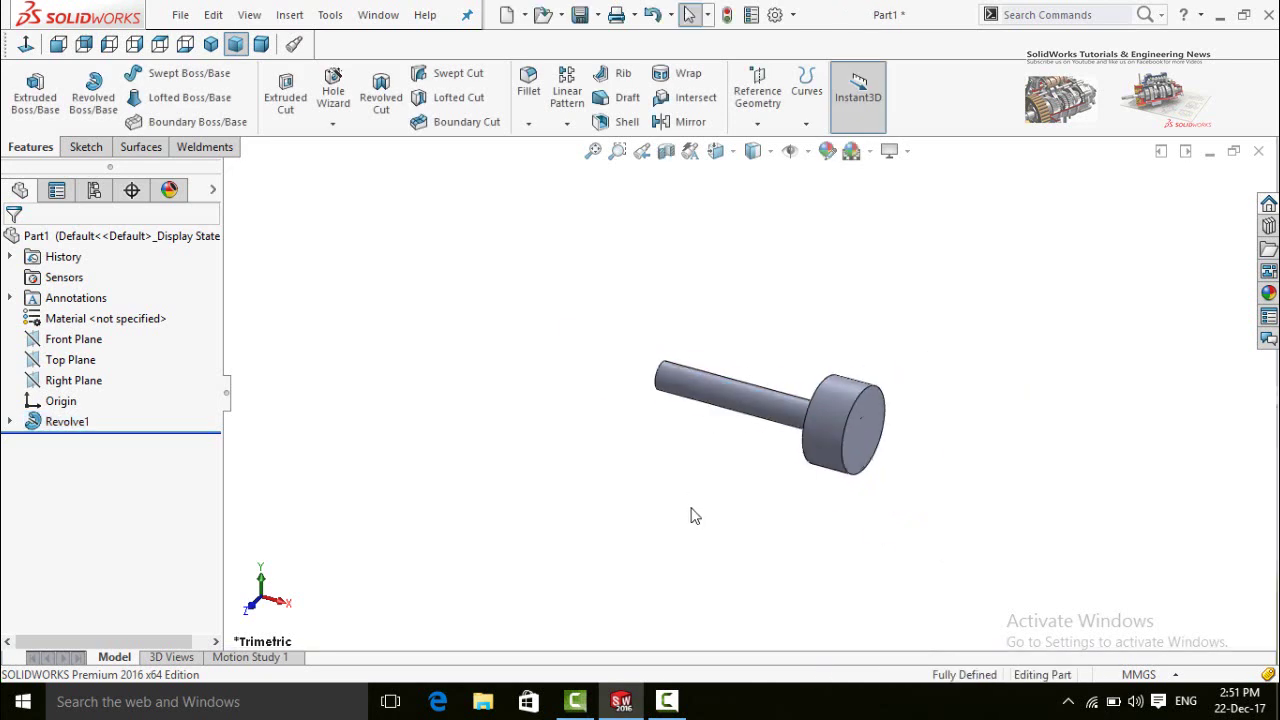
Sketch two concentric circles about 19 mm and 33 mm in diameter on the Top Plane, just beyond the head's flat end face.
{"action": "middle_click_drag", "start_coordinate": [691, 514], "coordinate": [640, 356]}
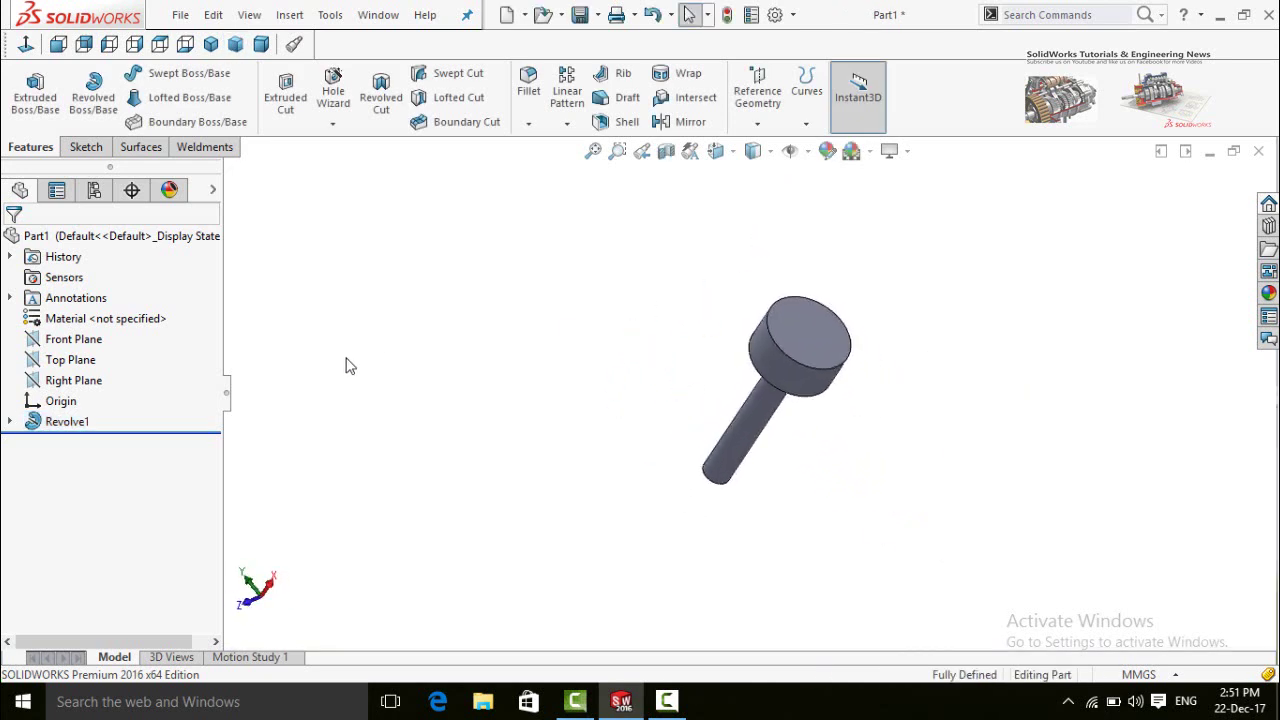
{"action": "left_click", "coordinate": [50, 362]}
{"action": "left_click", "coordinate": [55, 334]}
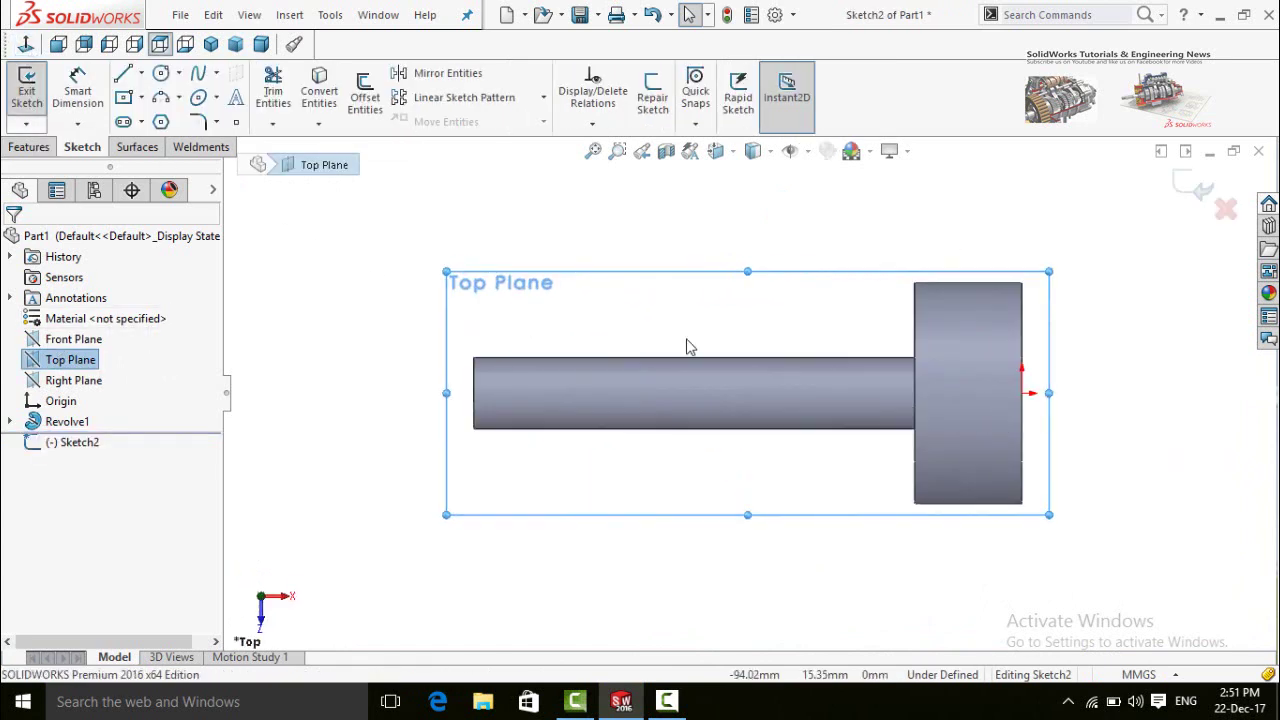
{"action": "left_click", "coordinate": [160, 73]}
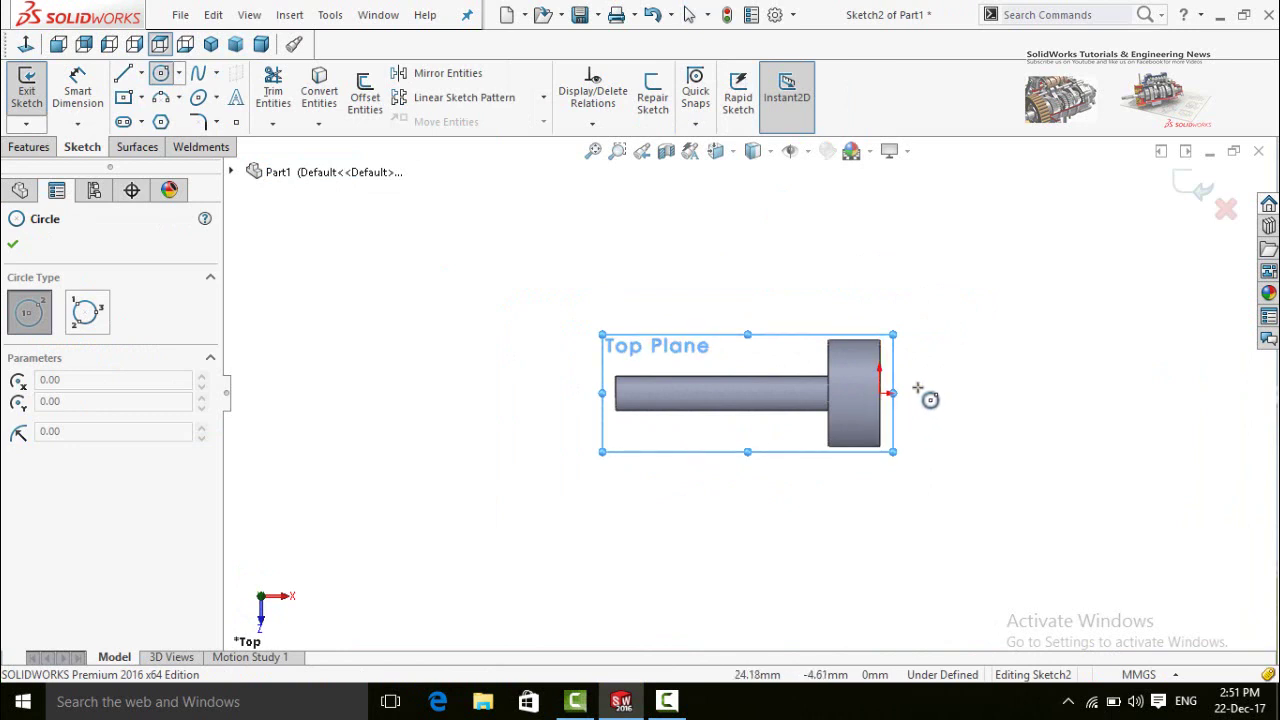
{"action": "scroll", "coordinate": [915, 395], "scroll_direction": "down", "scroll_amount": 5}
{"action": "mouse_move", "coordinate": [857, 390]}
{"action": "left_mouse_down"}
{"action": "mouse_move", "coordinate": [889, 398]}
{"action": "mouse_move", "coordinate": [899, 432]}
{"action": "left_mouse_up"}
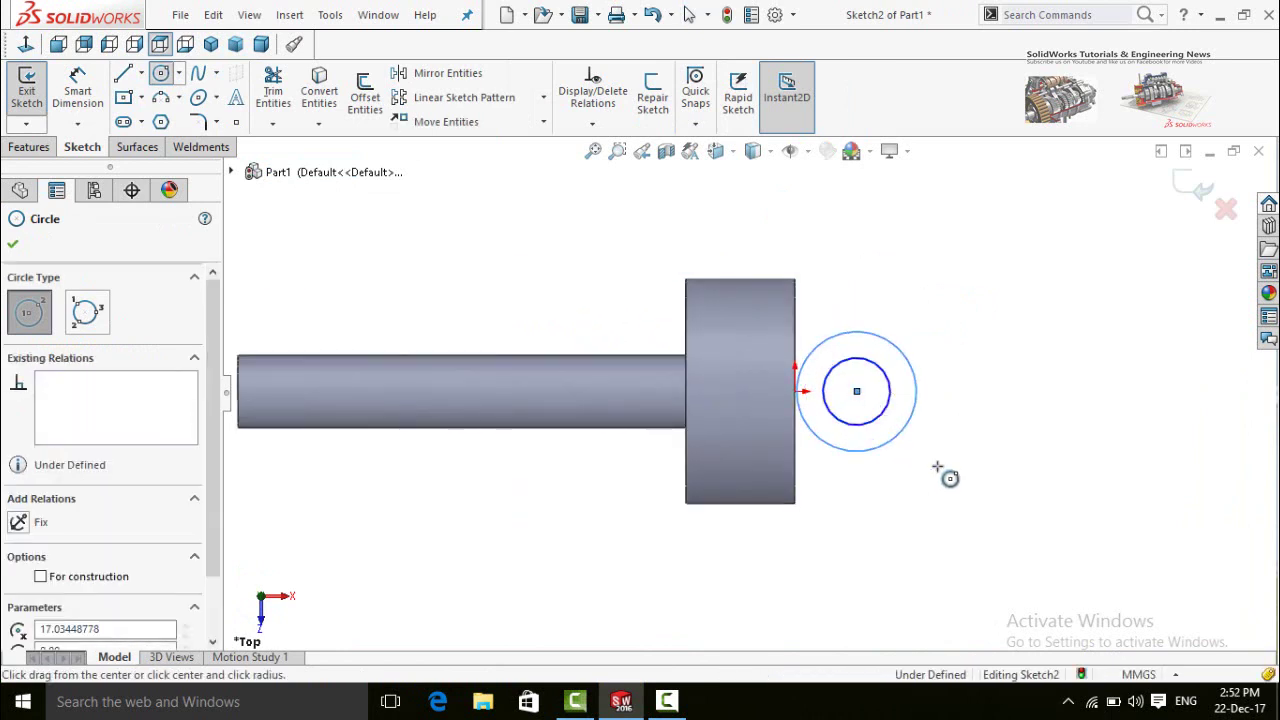
Dimension the inner circle's diameter to 10 mm.
{"action": "right_click_drag", "start_coordinate": [962, 478], "coordinate": [868, 428]}
{"action": "left_click", "coordinate": [866, 420]}
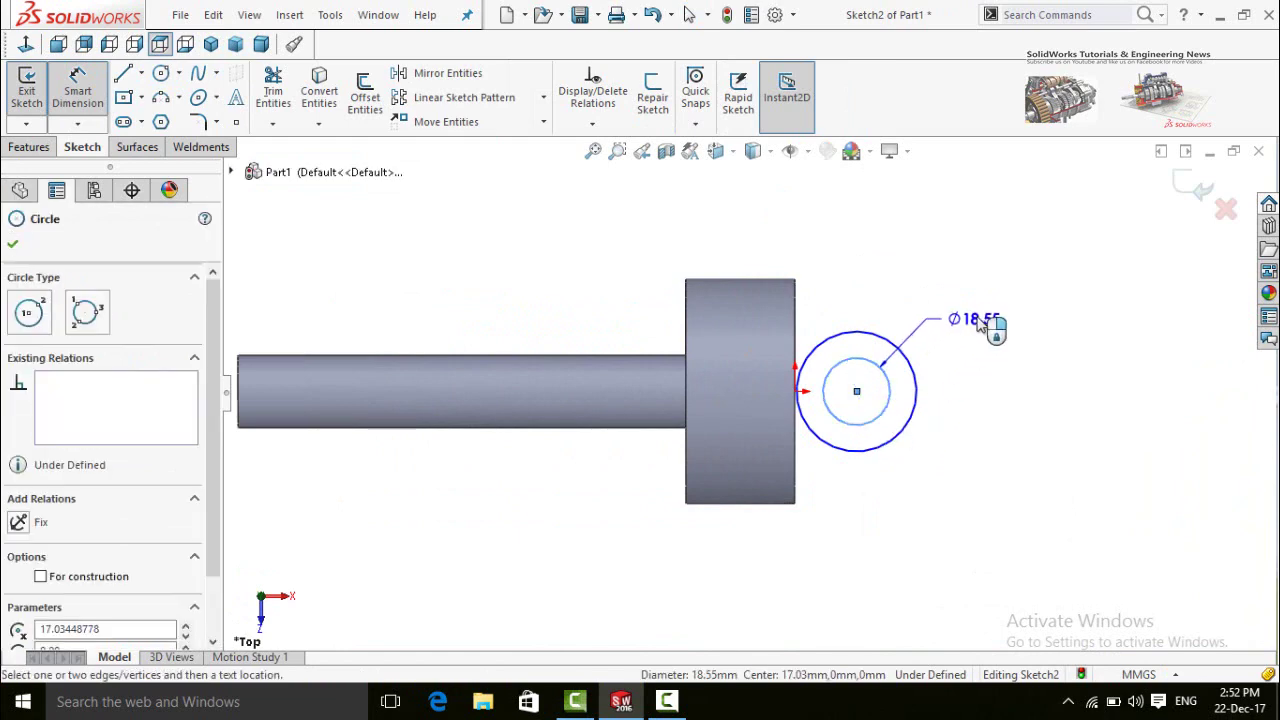
{"action": "left_click", "coordinate": [950, 330]}
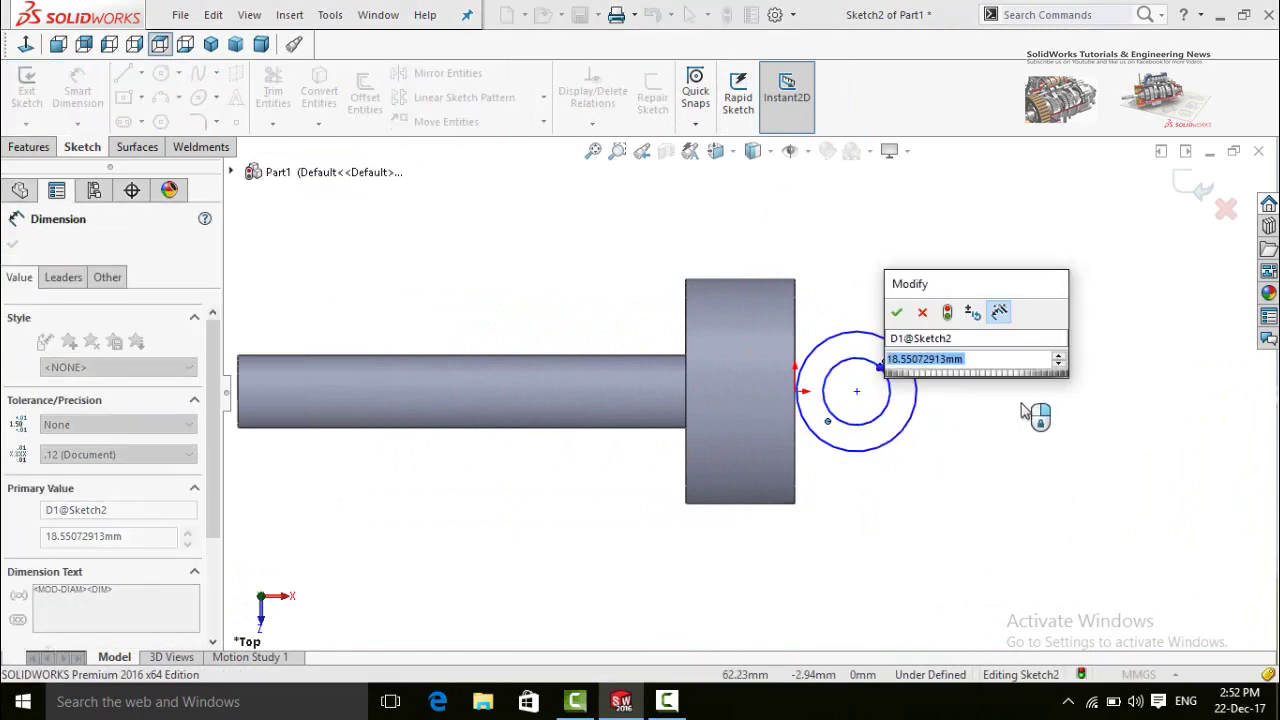
{"action": "type", "text": "10"}
{"action": "key", "text": "Return"}
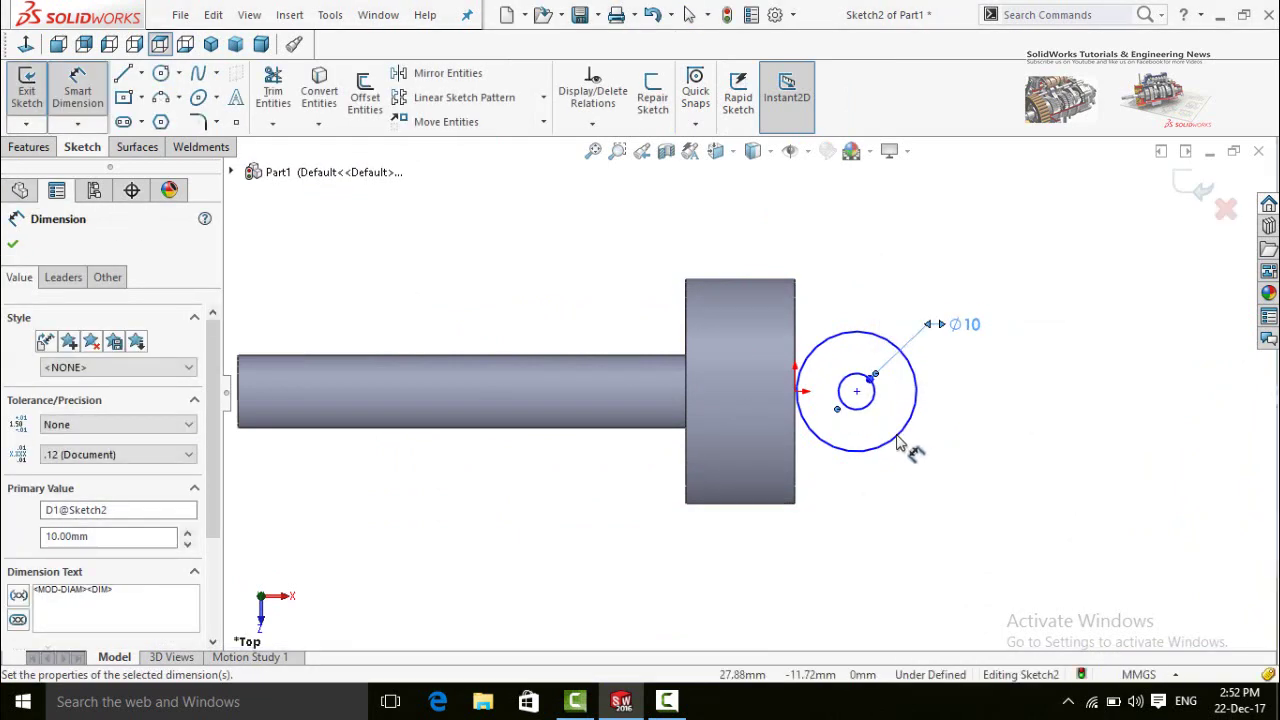
Dimension the outer circle's diameter to 40 mm.
{"action": "left_click", "coordinate": [885, 452]}
{"action": "left_click", "coordinate": [986, 571]}
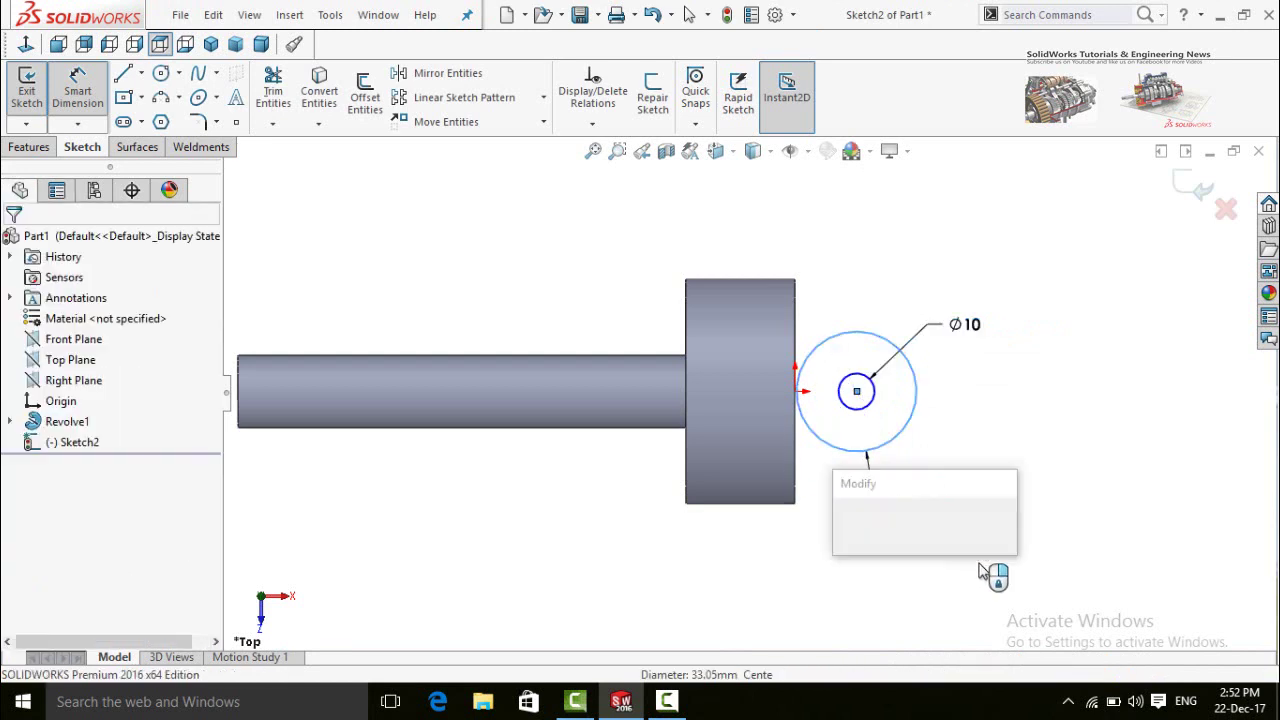
{"action": "type", "text": "30"}
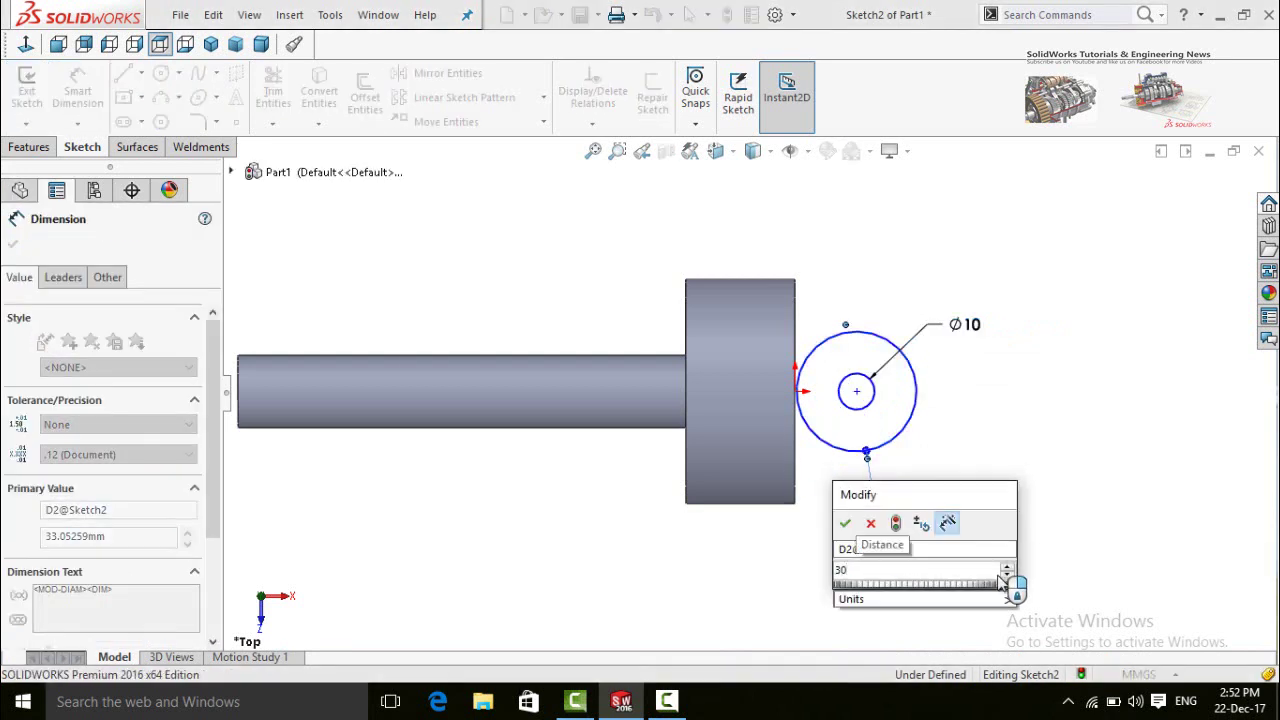
{"action": "key", "text": "BackSpace"}
{"action": "key", "text": "BackSpace"}
{"action": "type", "text": "40"}
{"action": "key", "text": "Return"}
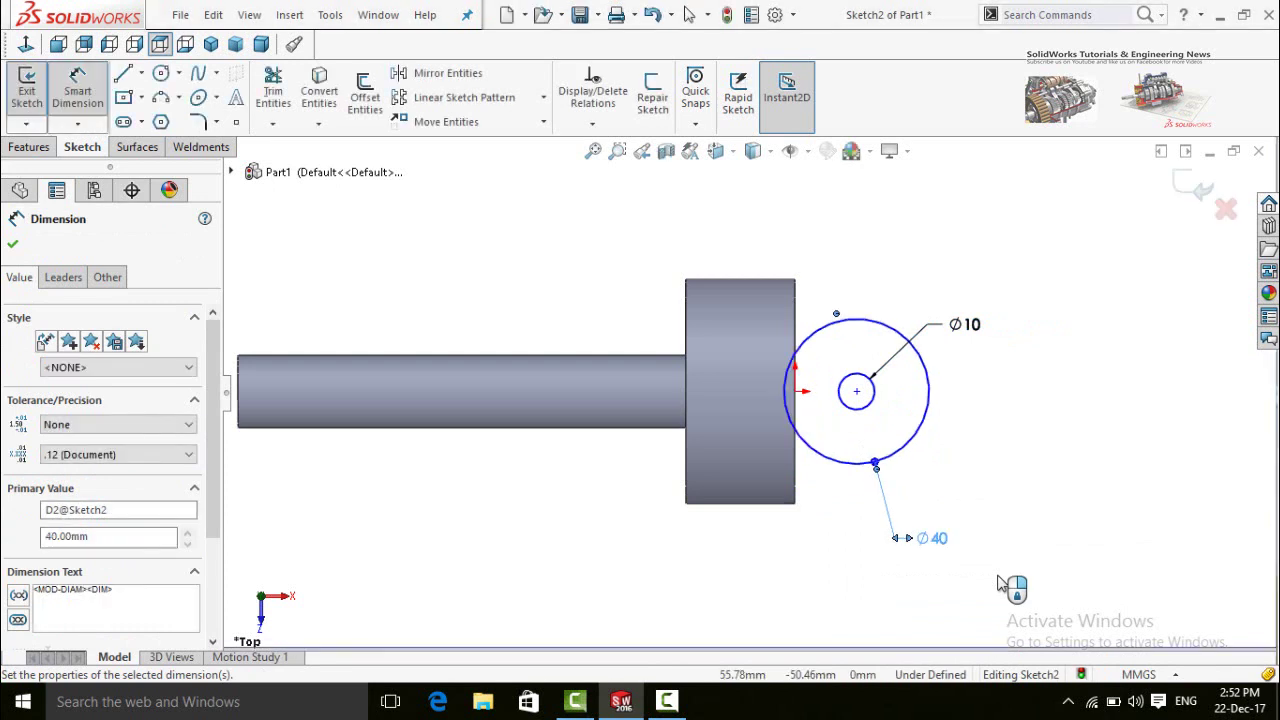
{"action": "key", "text": "Escape"}
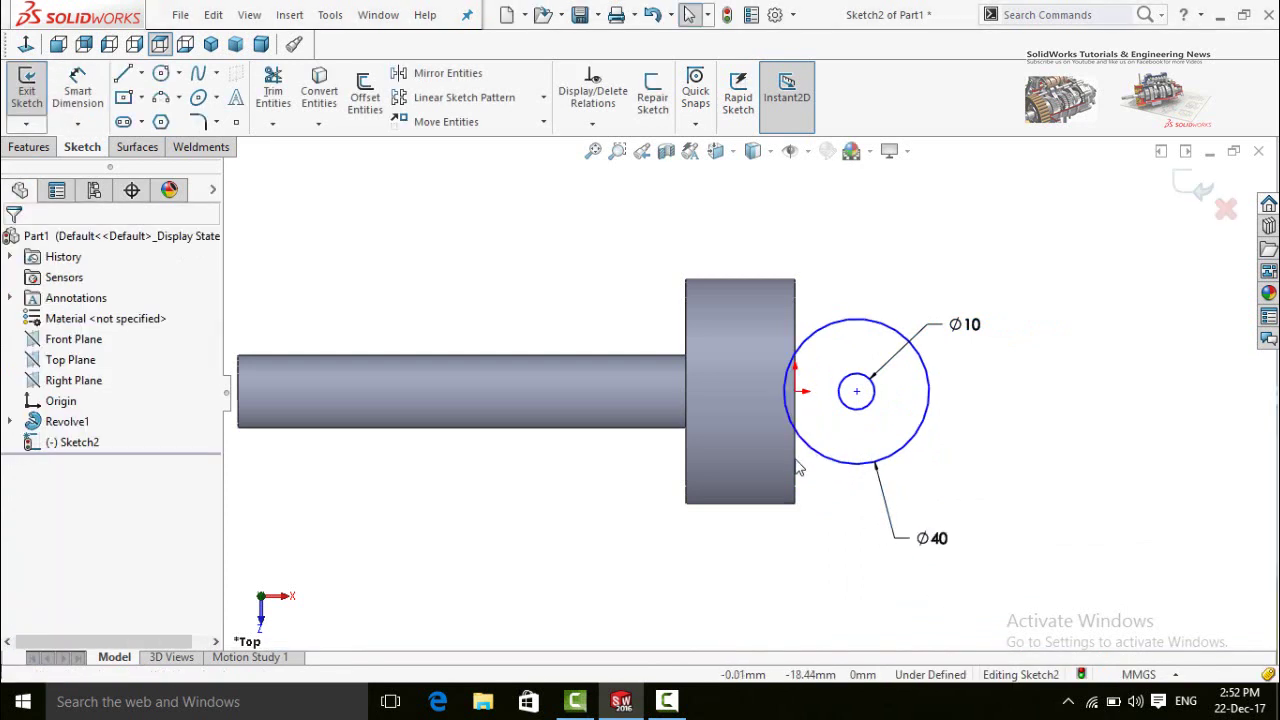
Make the outer circle tangent to the edge of the head's flat end face.
{"action": "left_click", "coordinate": [808, 450]}
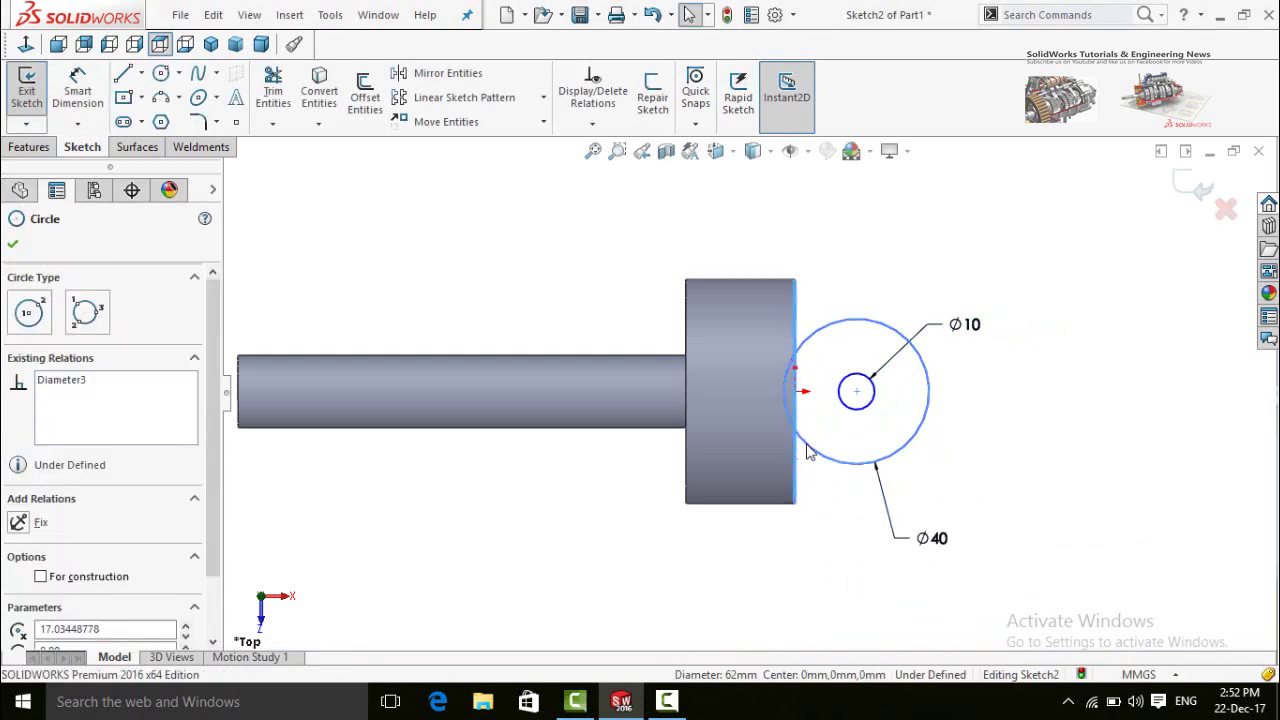
{"action": "left_click", "coordinate": [812, 452], "text": "ctrl"}
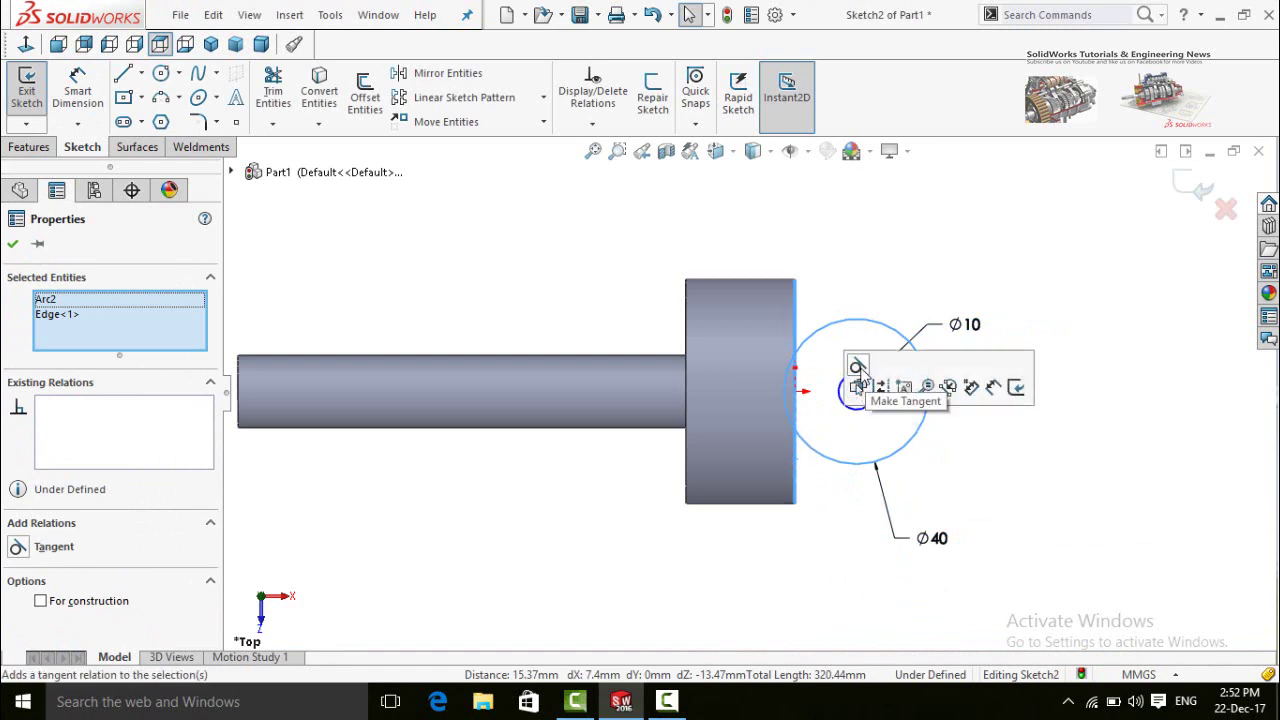
{"action": "left_click", "coordinate": [857, 368]}
{"action": "key", "text": "Escape"}
{"action": "scroll", "coordinate": [808, 417], "scroll_direction": "down", "scroll_amount": 3}
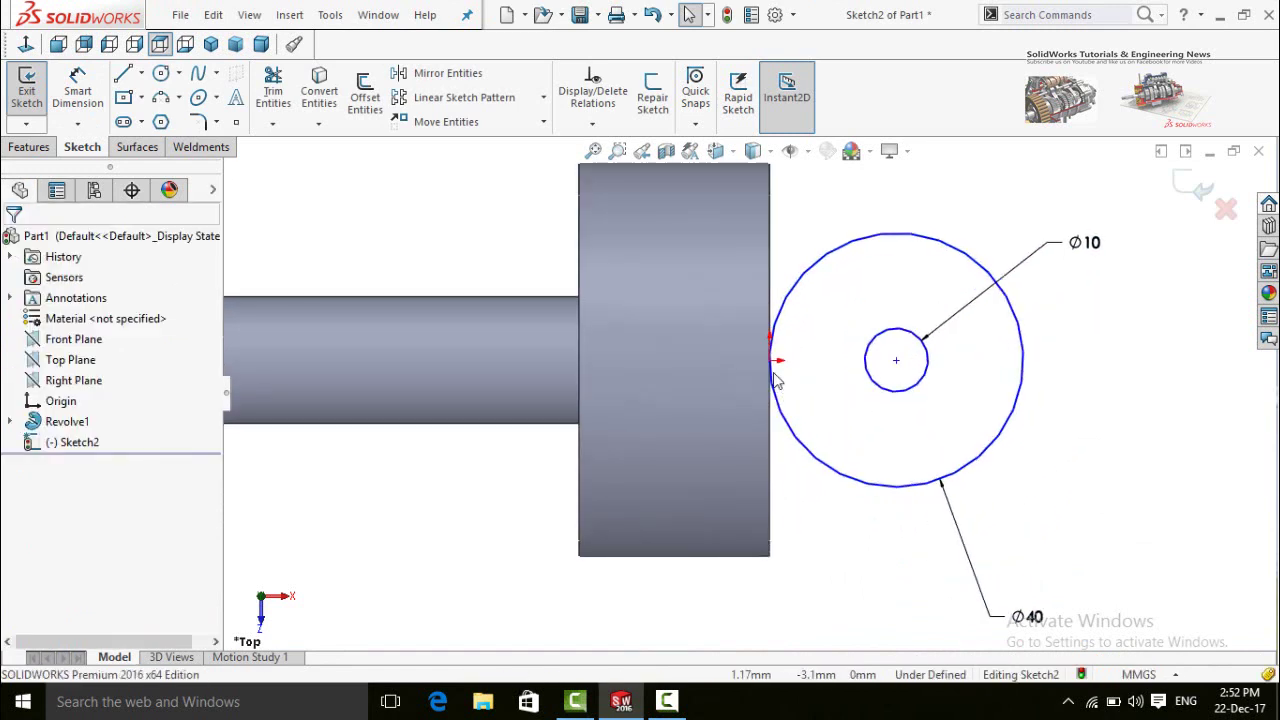
Add a horizontal relation between the origin and the common center of the two circles.
{"action": "left_click", "coordinate": [771, 362]}
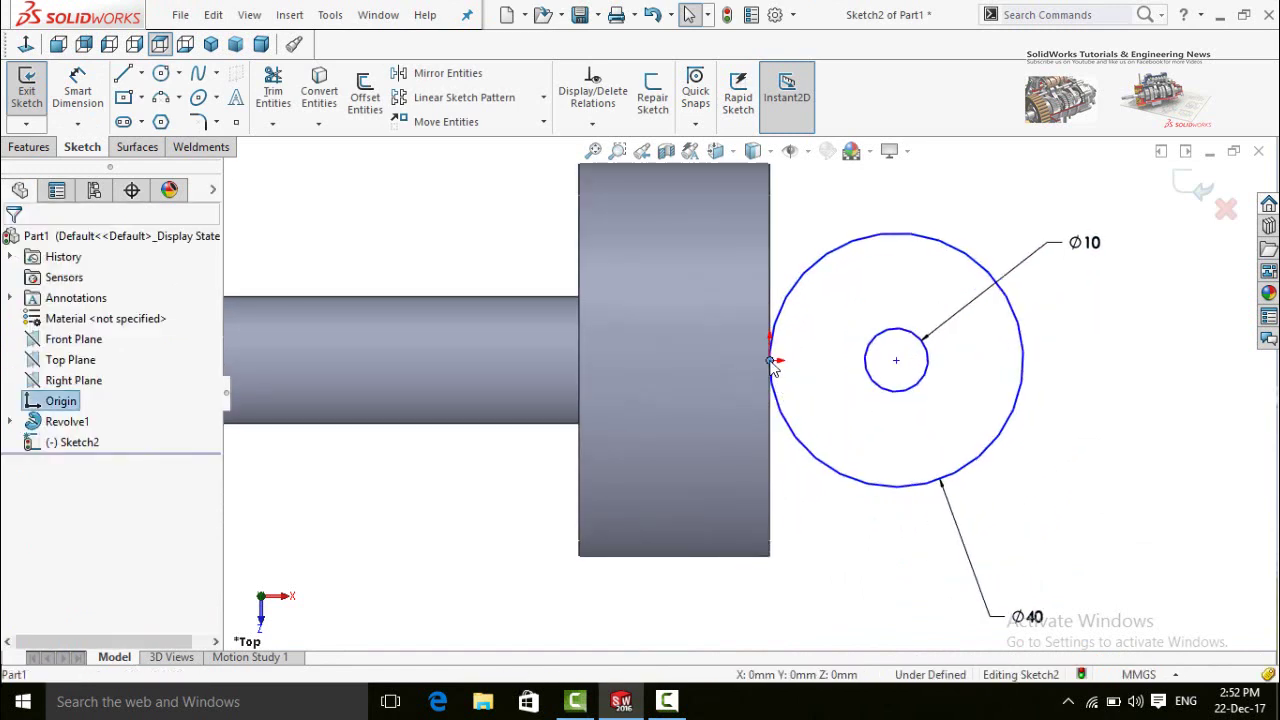
{"action": "left_click", "coordinate": [897, 364], "text": "ctrl"}
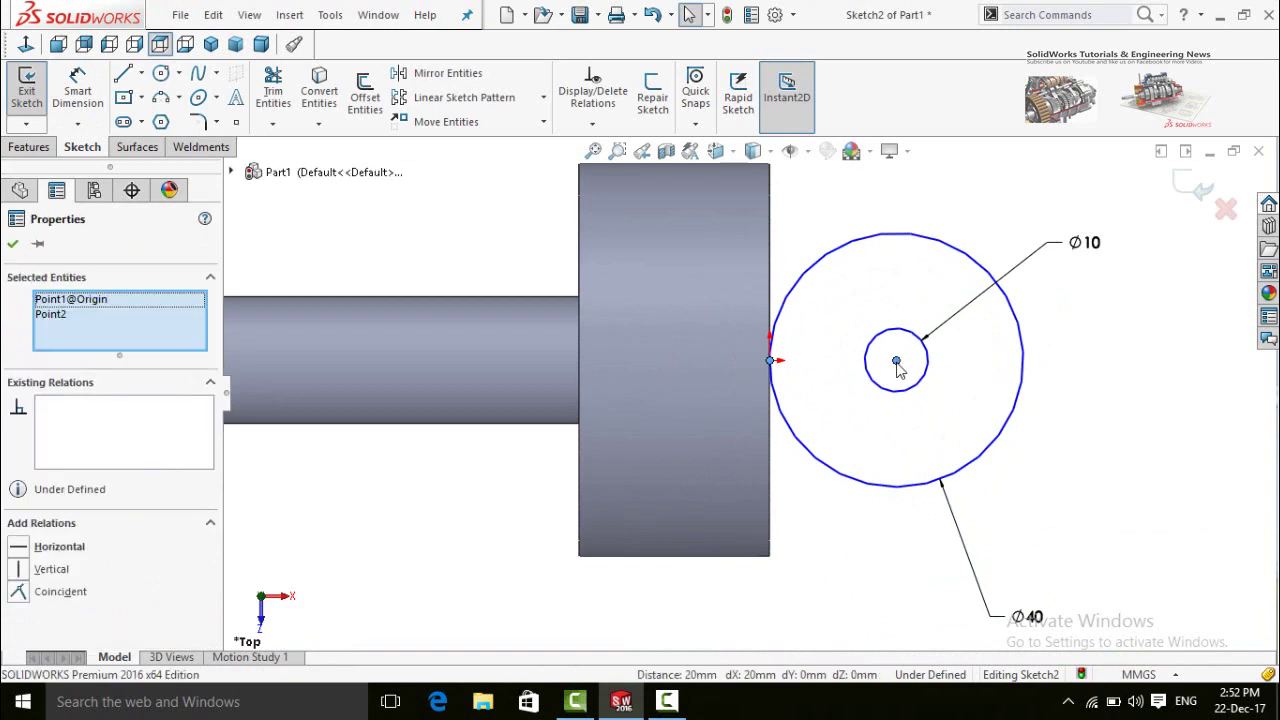
{"action": "left_click", "coordinate": [948, 286]}
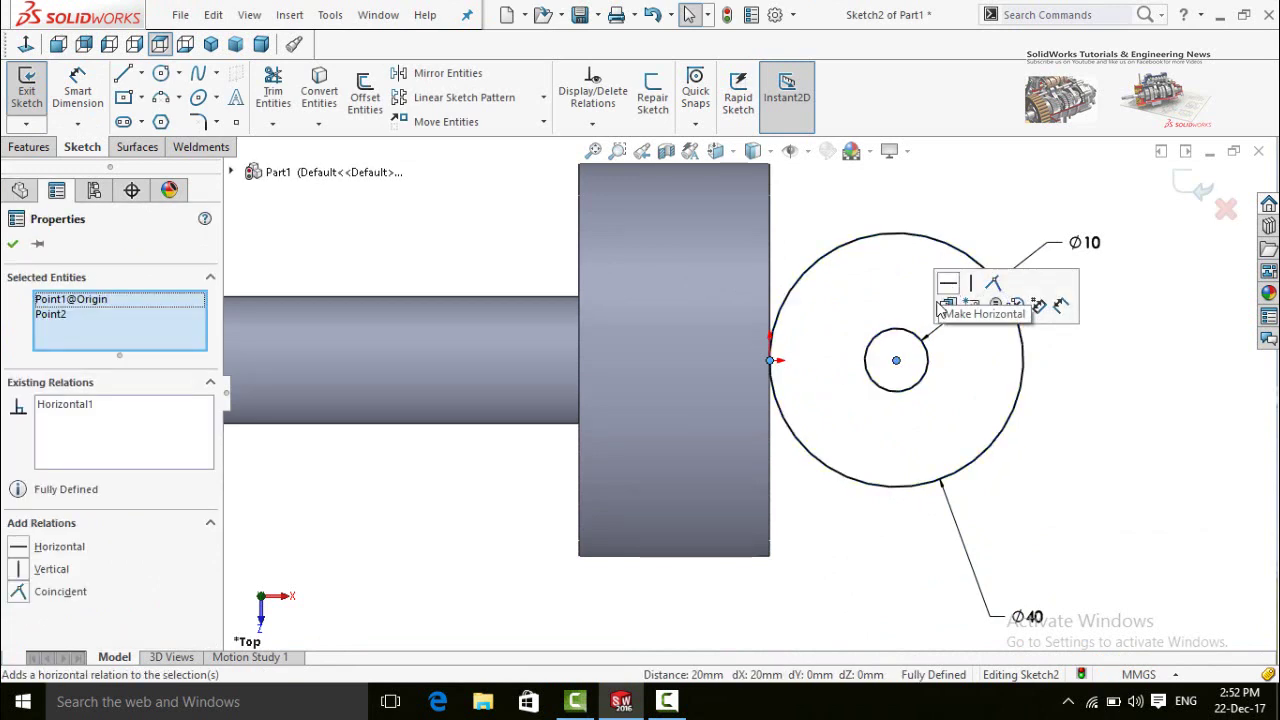
{"action": "scroll", "coordinate": [814, 589], "scroll_direction": "up", "scroll_amount": 3}
{"action": "left_click", "coordinate": [738, 513]}
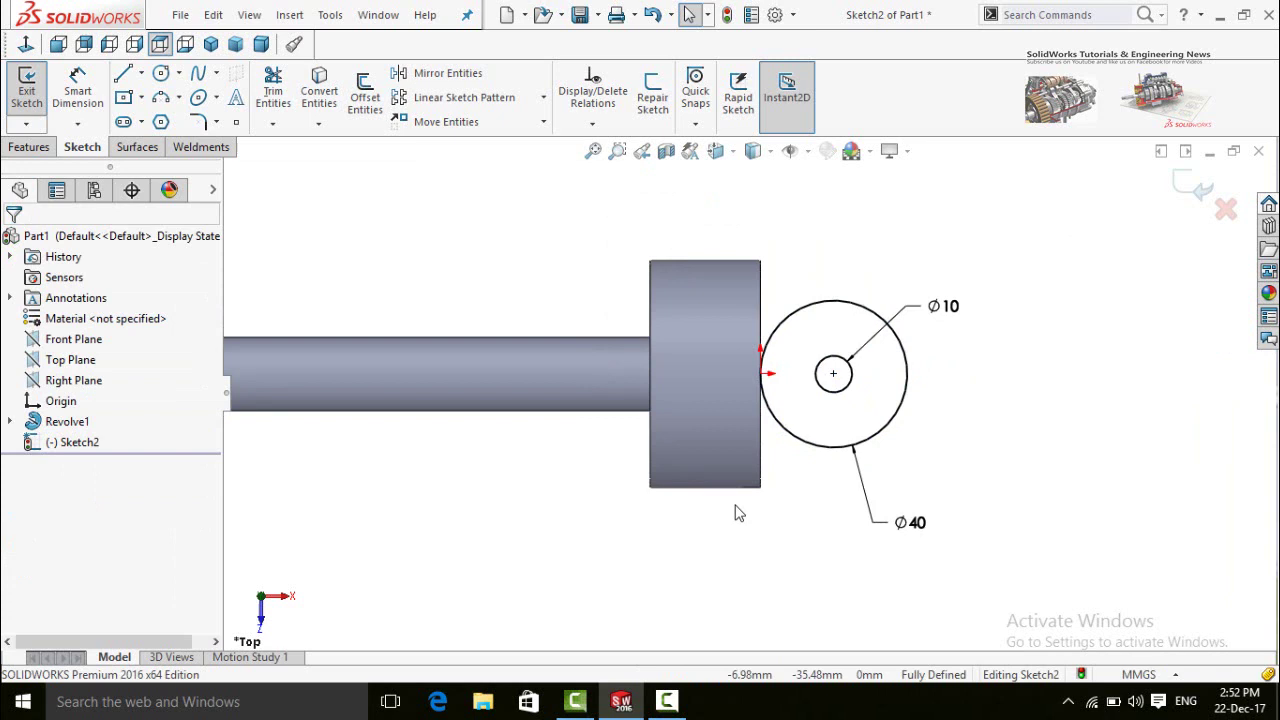
Extrude the two-circle mounting-eye sketch 20 mm using the Mid Plane end condition, with the result merged.
{"action": "left_click", "coordinate": [30, 147]}
{"action": "left_click", "coordinate": [35, 100]}
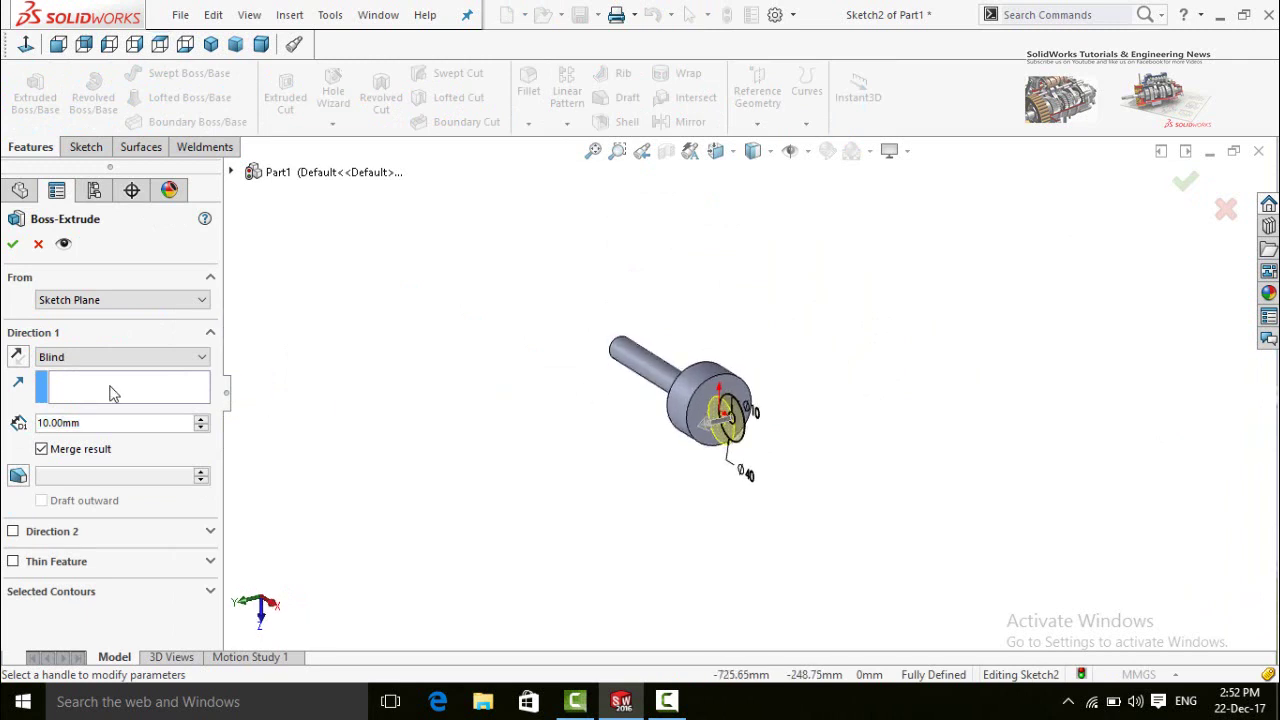
{"action": "left_click", "coordinate": [82, 358]}
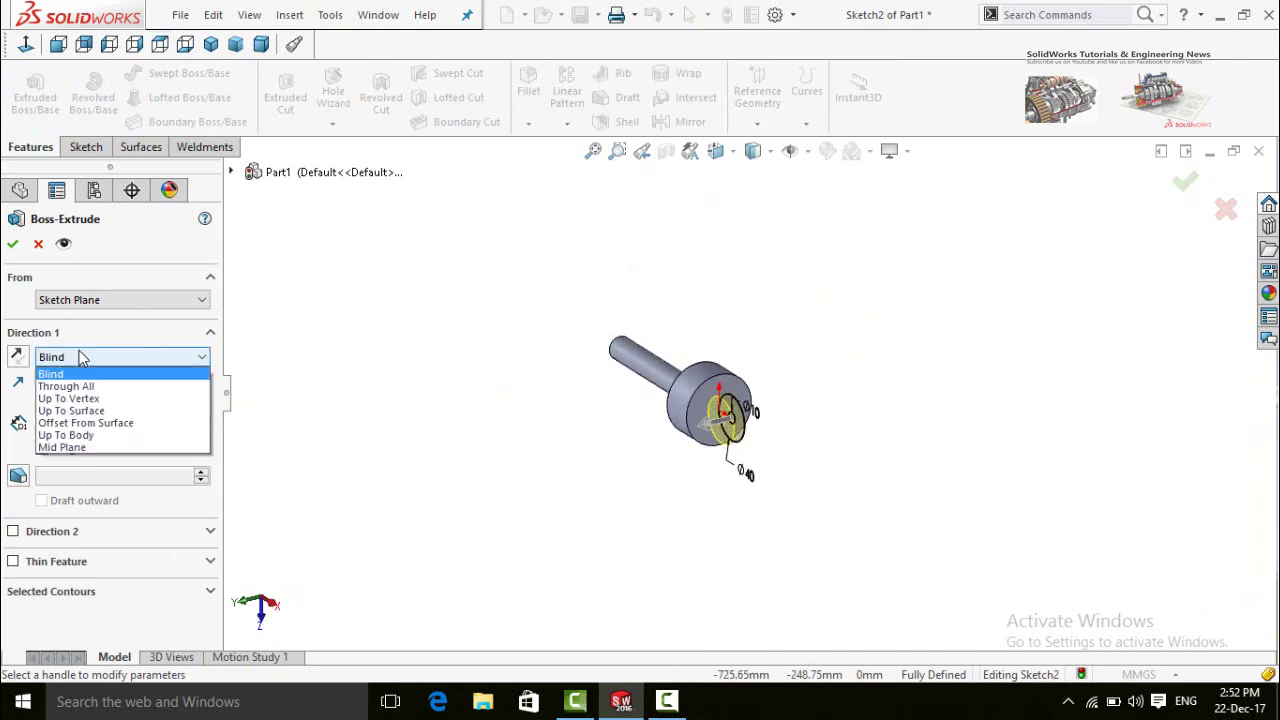
{"action": "left_click", "coordinate": [80, 447]}
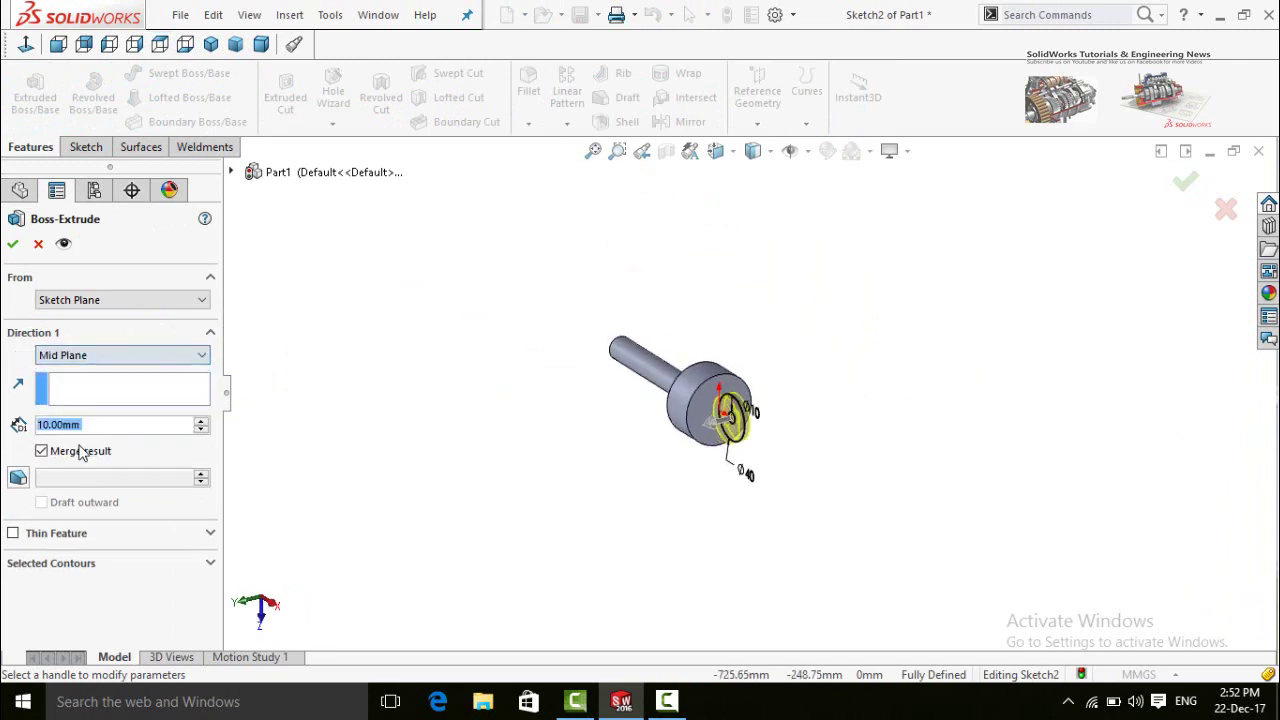
{"action": "left_click", "coordinate": [201, 421]}
{"action": "left_click", "coordinate": [201, 421]}
{"action": "left_click", "coordinate": [201, 421]}
{"action": "left_click", "coordinate": [200, 433]}
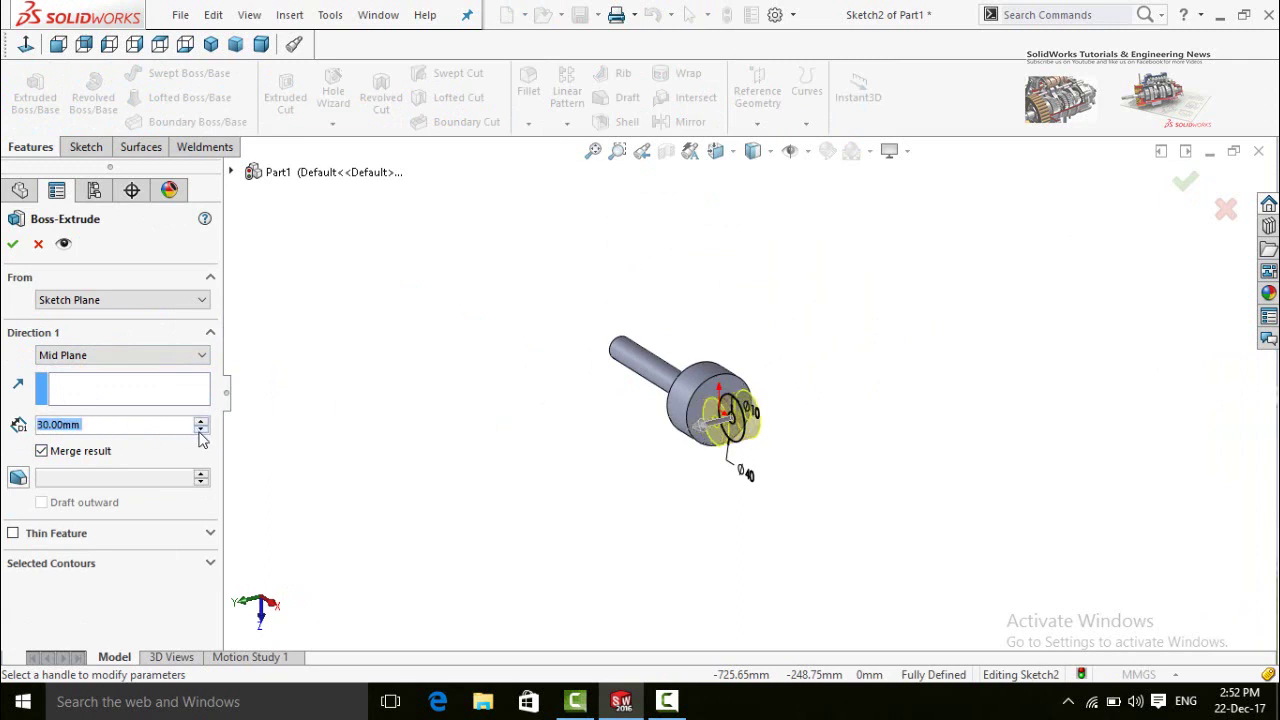
{"action": "left_click", "coordinate": [201, 432]}
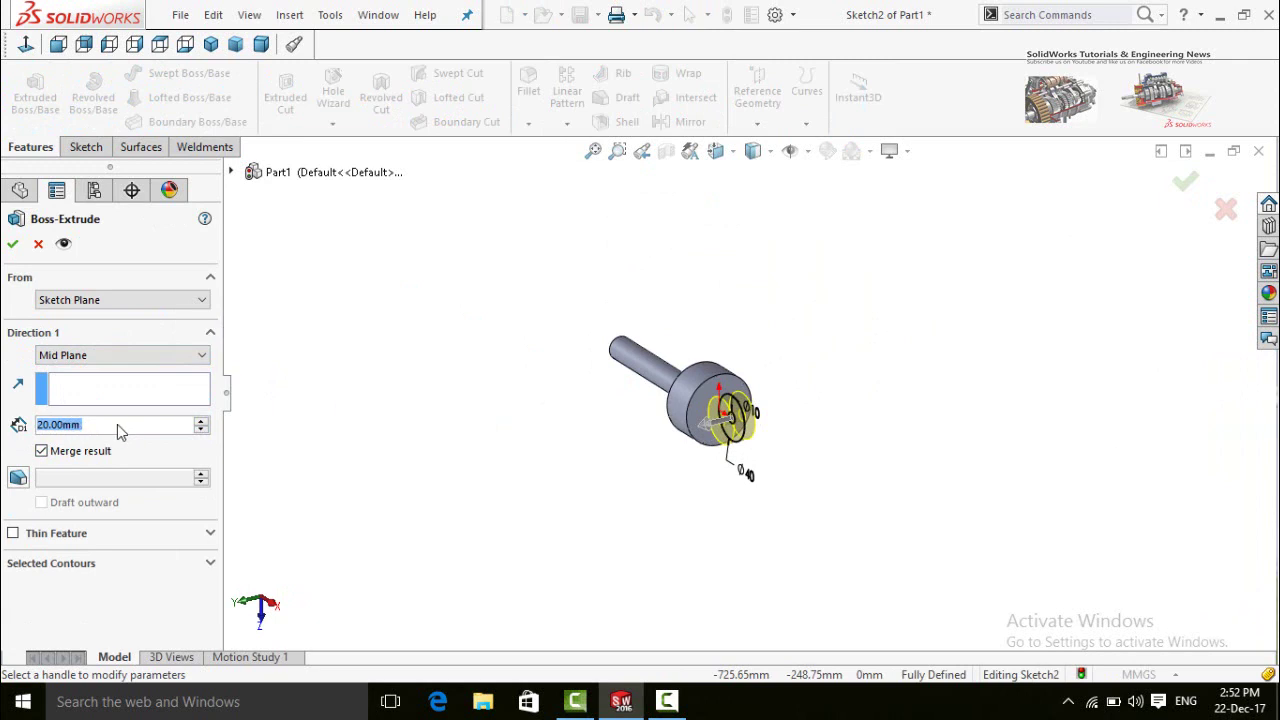
{"action": "left_click", "coordinate": [13, 244]}
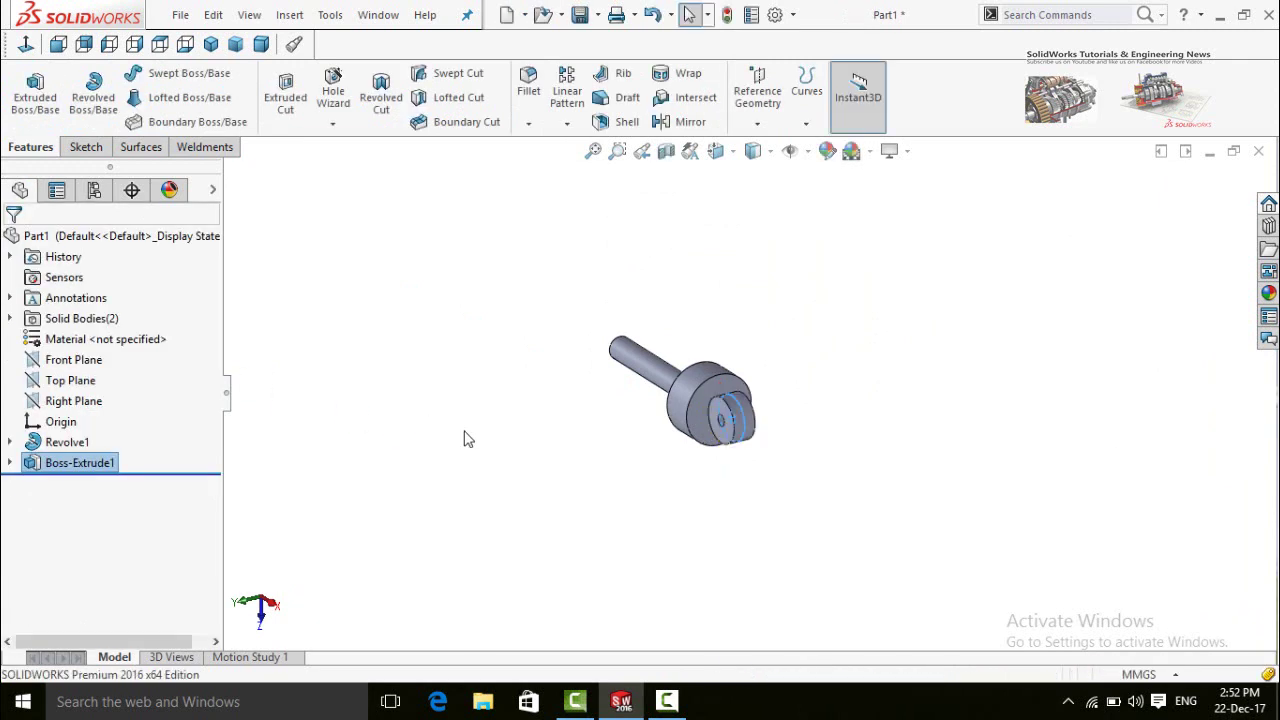
Start saving the part and create a new folder named "Shock Absorber" on the Desktop.
{"action": "middle_click_drag", "start_coordinate": [497, 463], "coordinate": [790, 452]}
{"action": "key", "text": "ctrl+s"}
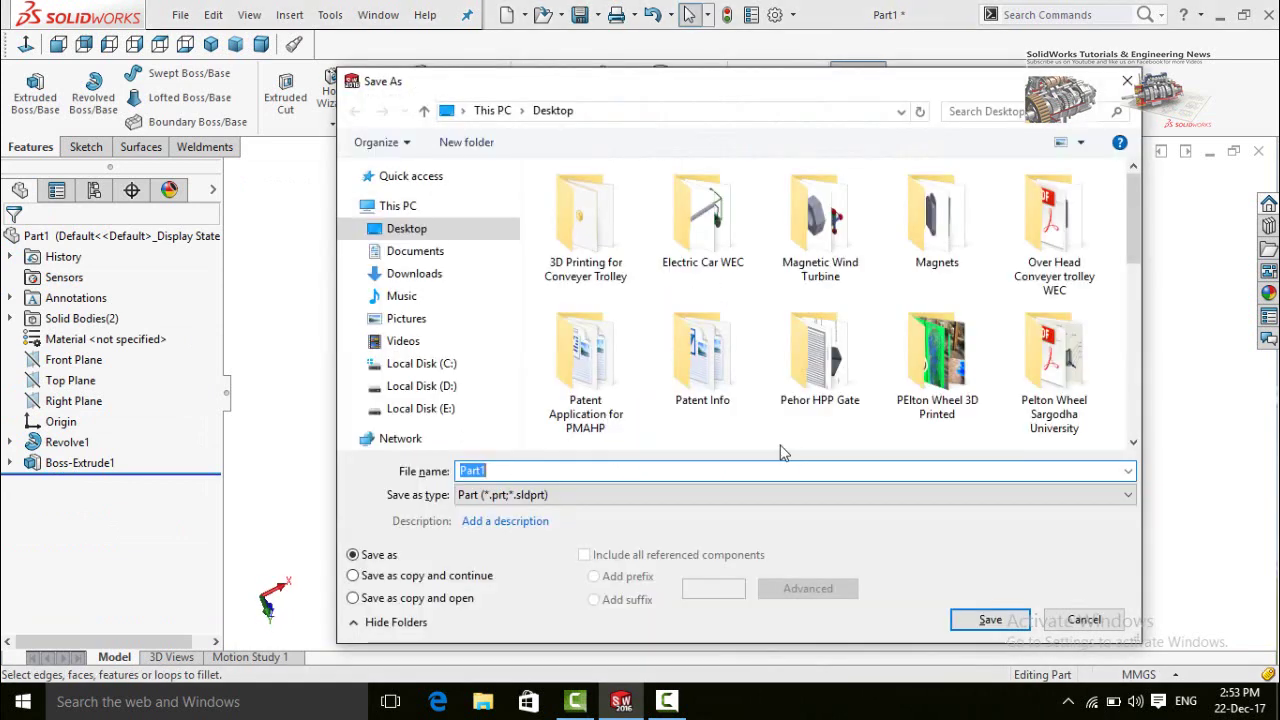
{"action": "left_click", "coordinate": [748, 434]}
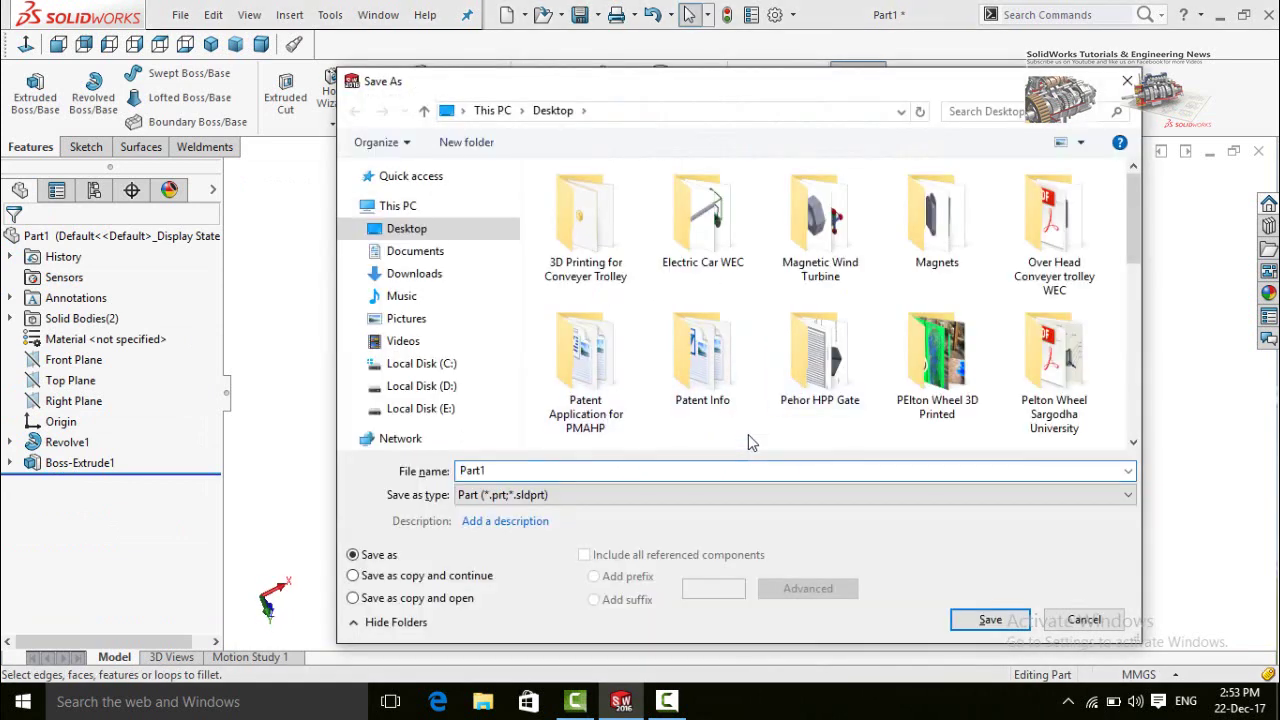
{"action": "right_click", "coordinate": [748, 434]}
{"action": "mouse_move", "coordinate": [875, 621]}
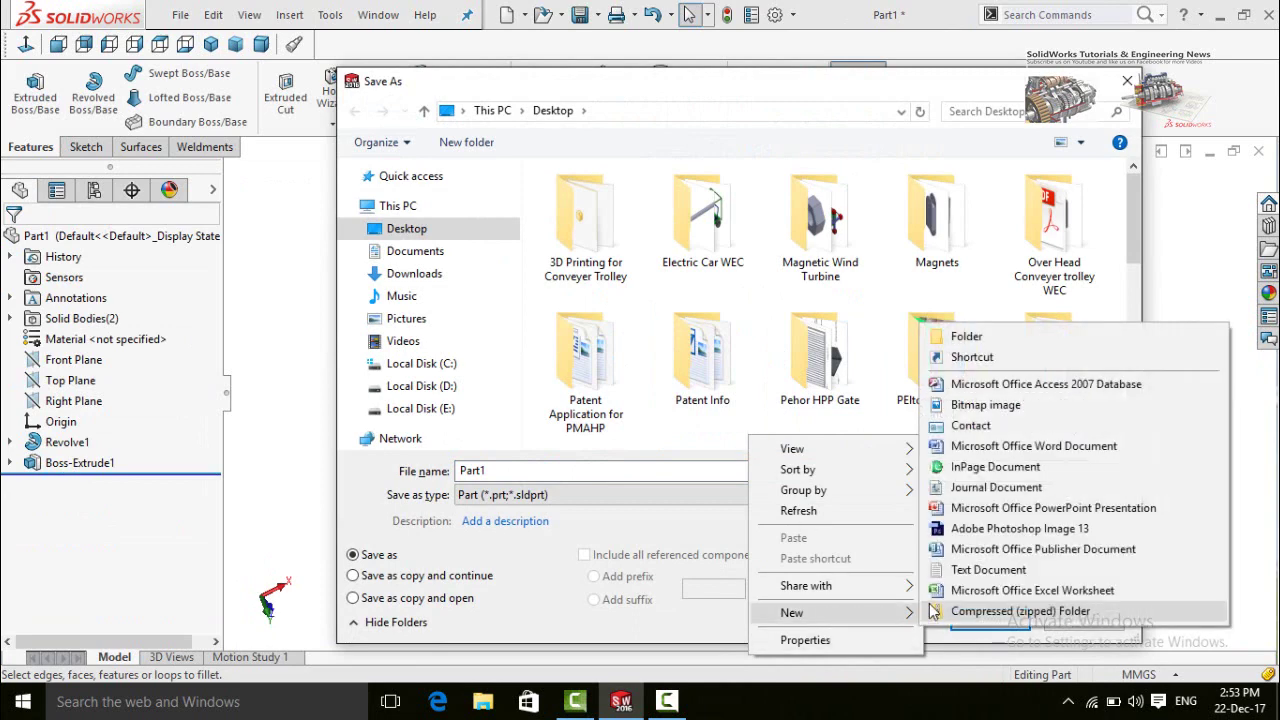
{"action": "left_click", "coordinate": [984, 333]}
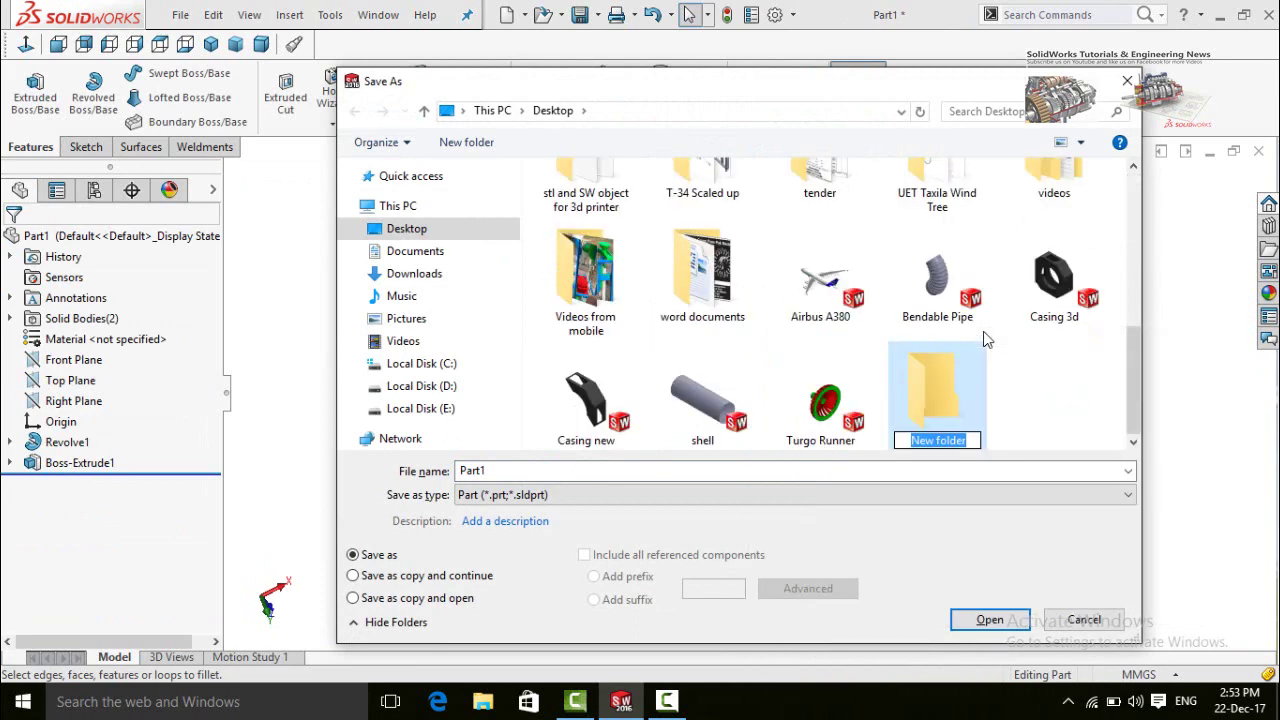
{"action": "type", "text": "Sho"}
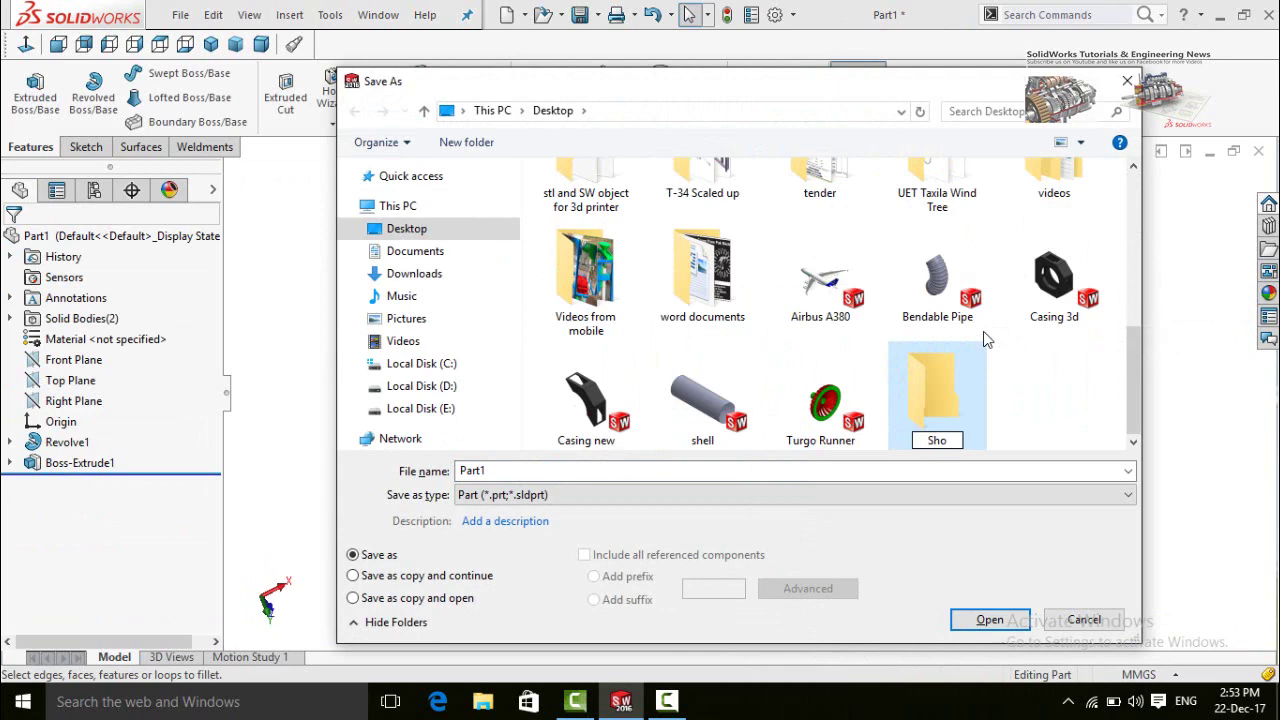
{"action": "type", "text": "ck Absorber"}
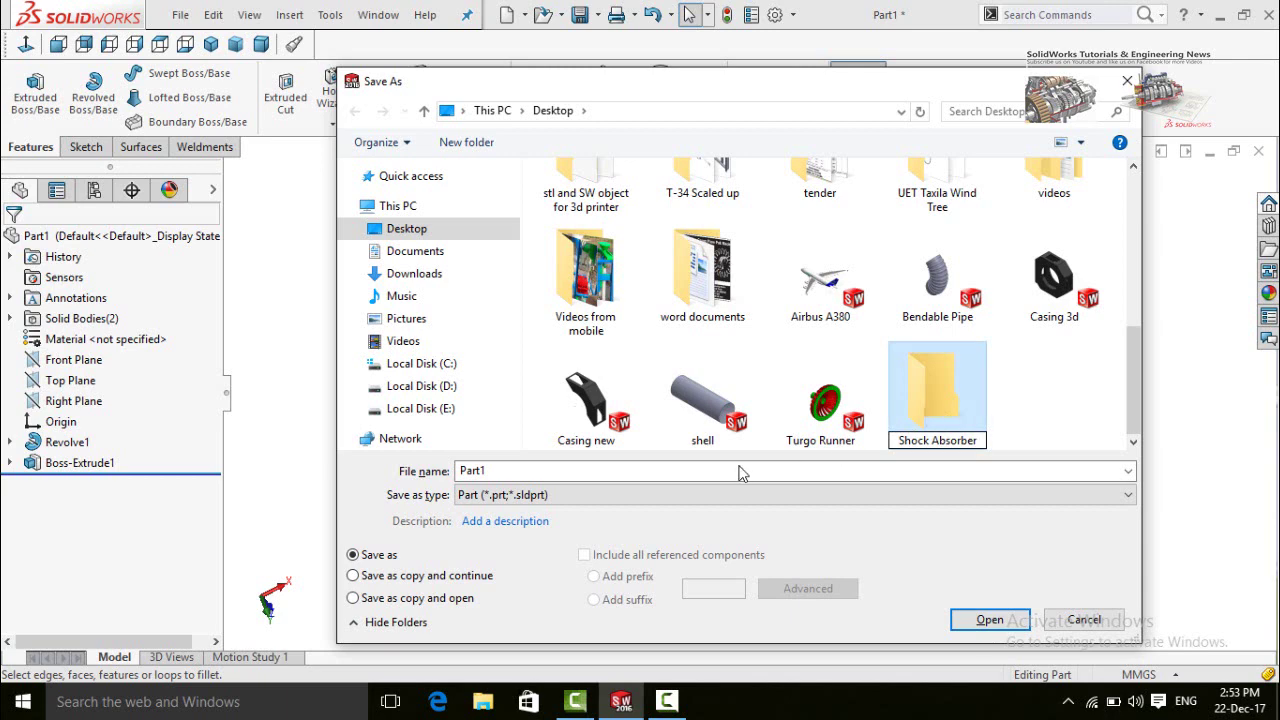
Save the part as "Part 1" inside the Shock Absorber folder.
{"action": "double_click", "coordinate": [931, 405]}
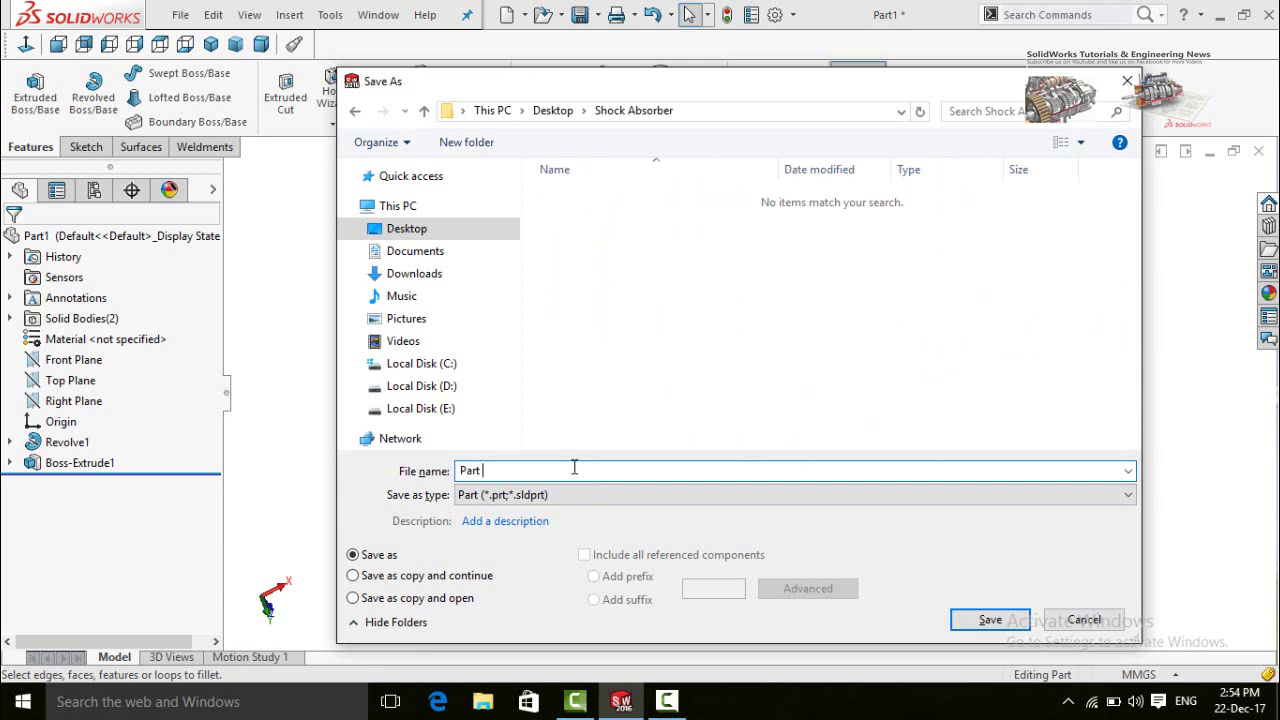
{"action": "key", "text": "Return"}
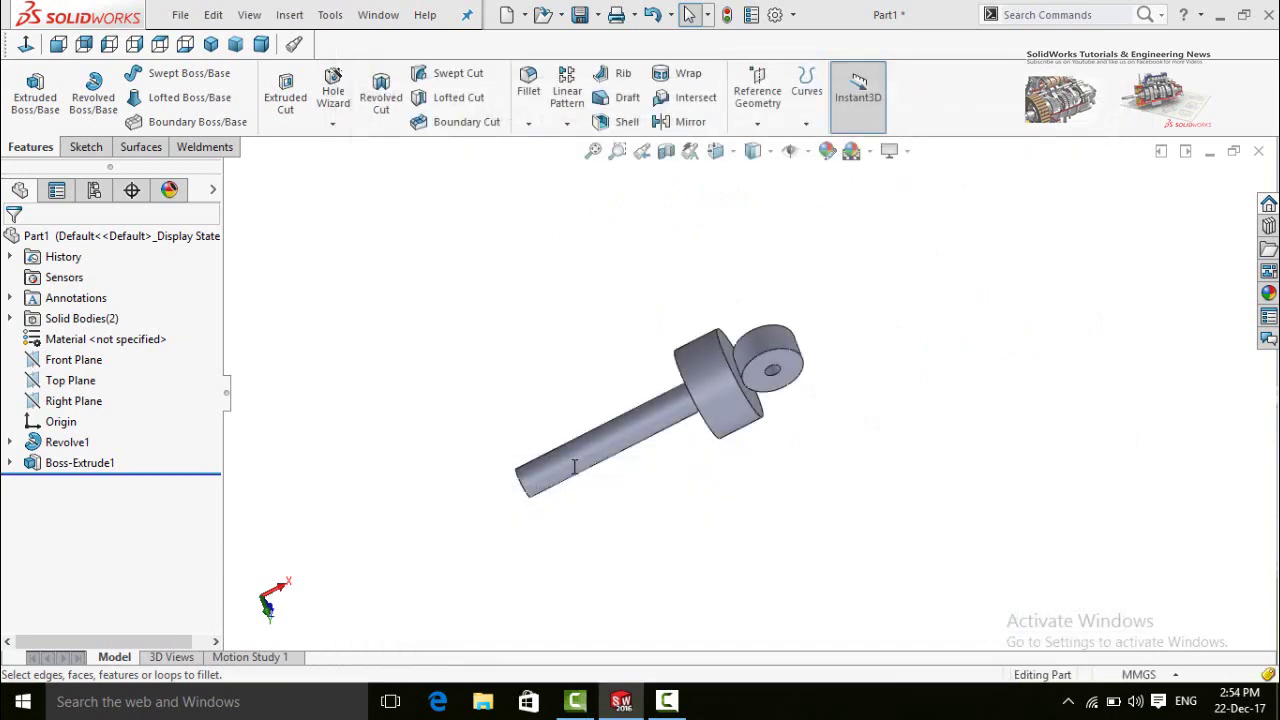
{"action": "middle_click_drag", "start_coordinate": [855, 378], "coordinate": [913, 461]}
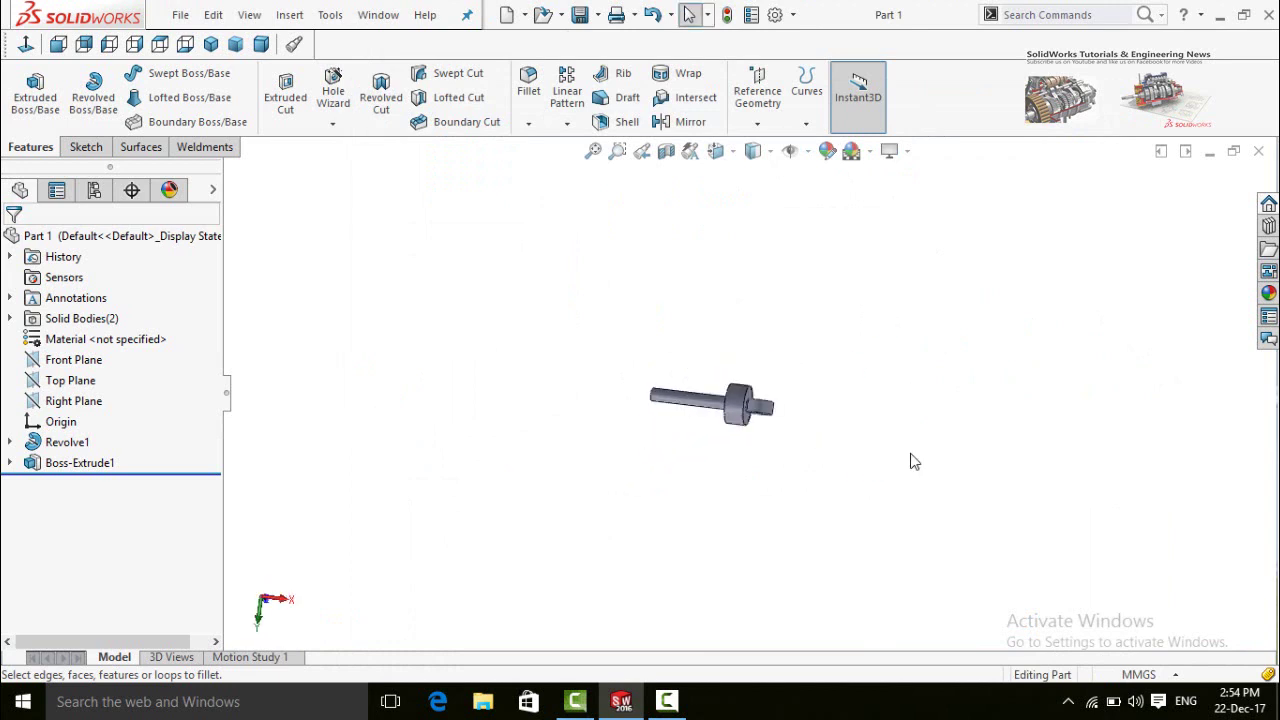
Create a new part document and start a sketch on the Front Plane.
{"action": "key", "text": "ctrl+n"}
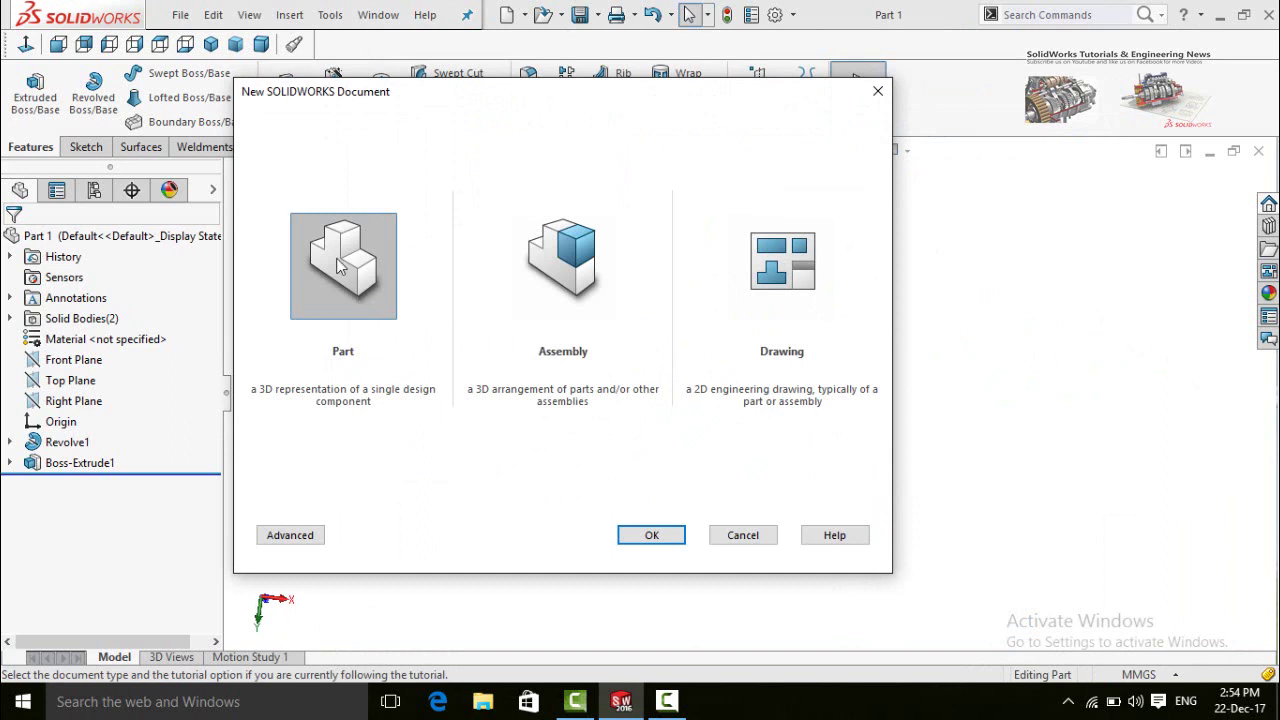
{"action": "double_click", "coordinate": [338, 265]}
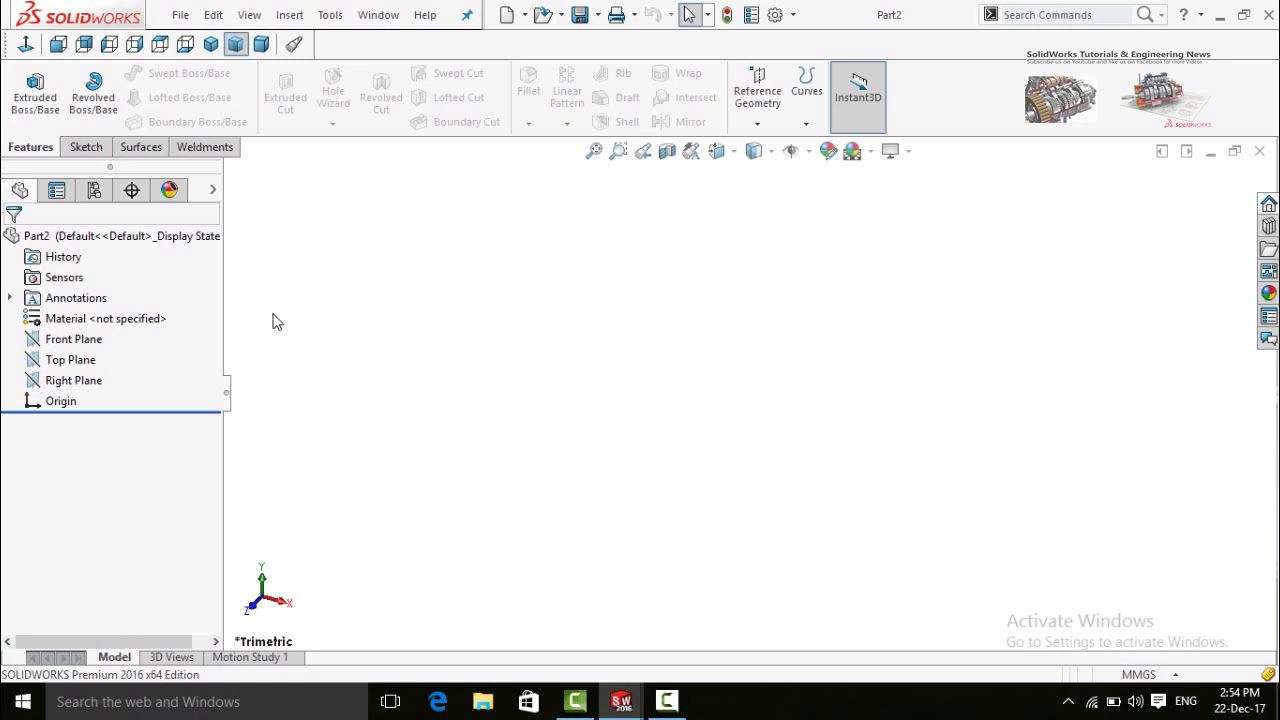
{"action": "left_click", "coordinate": [39, 341]}
{"action": "left_click", "coordinate": [48, 314]}
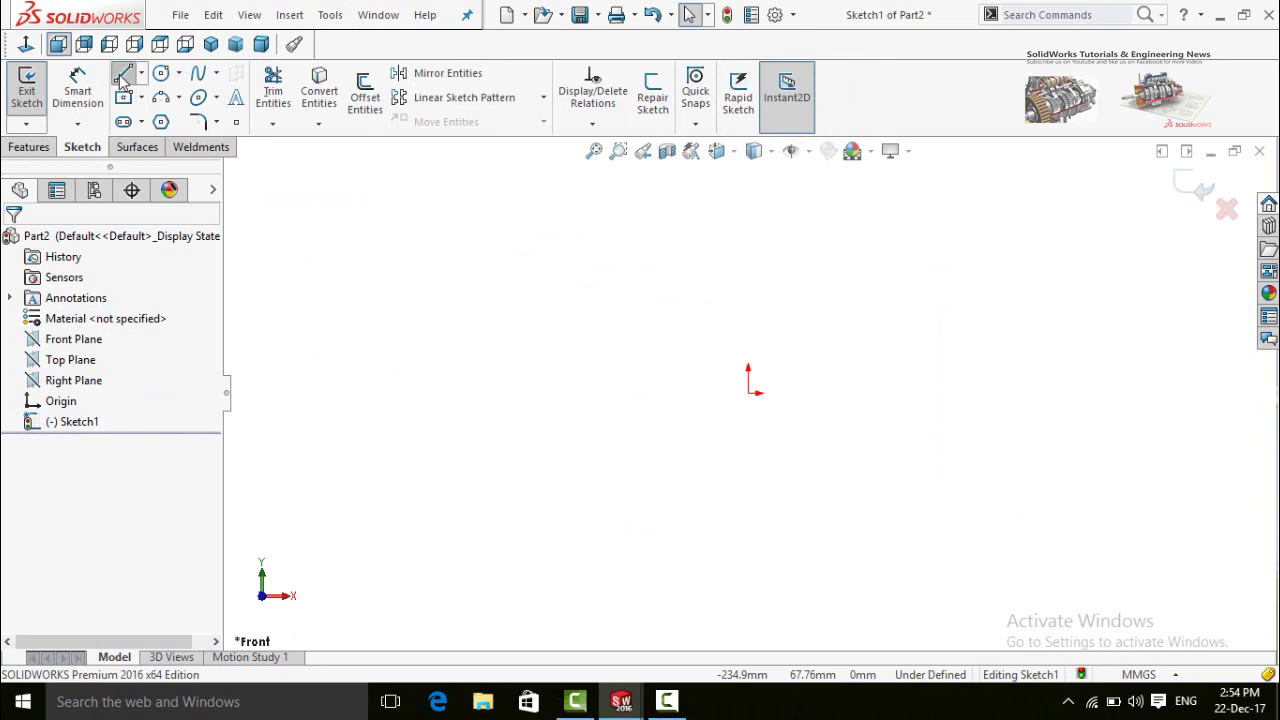
Sketch a closed L-shaped profile with a long, thin horizontal arm and a downward leg about 14 mm wide, its outer corner at the origin.
{"action": "left_click", "coordinate": [122, 76]}
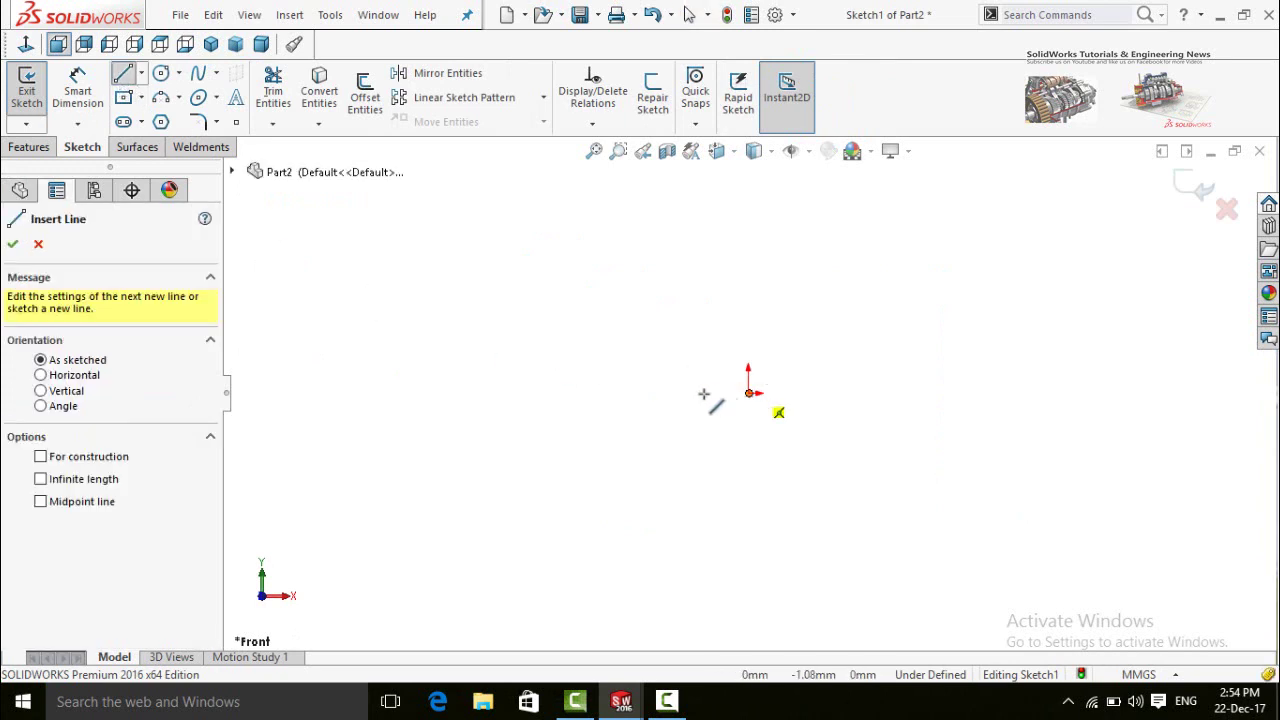
{"action": "left_click", "coordinate": [458, 347]}
{"action": "scroll", "coordinate": [736, 343], "scroll_direction": "down", "scroll_amount": 2}
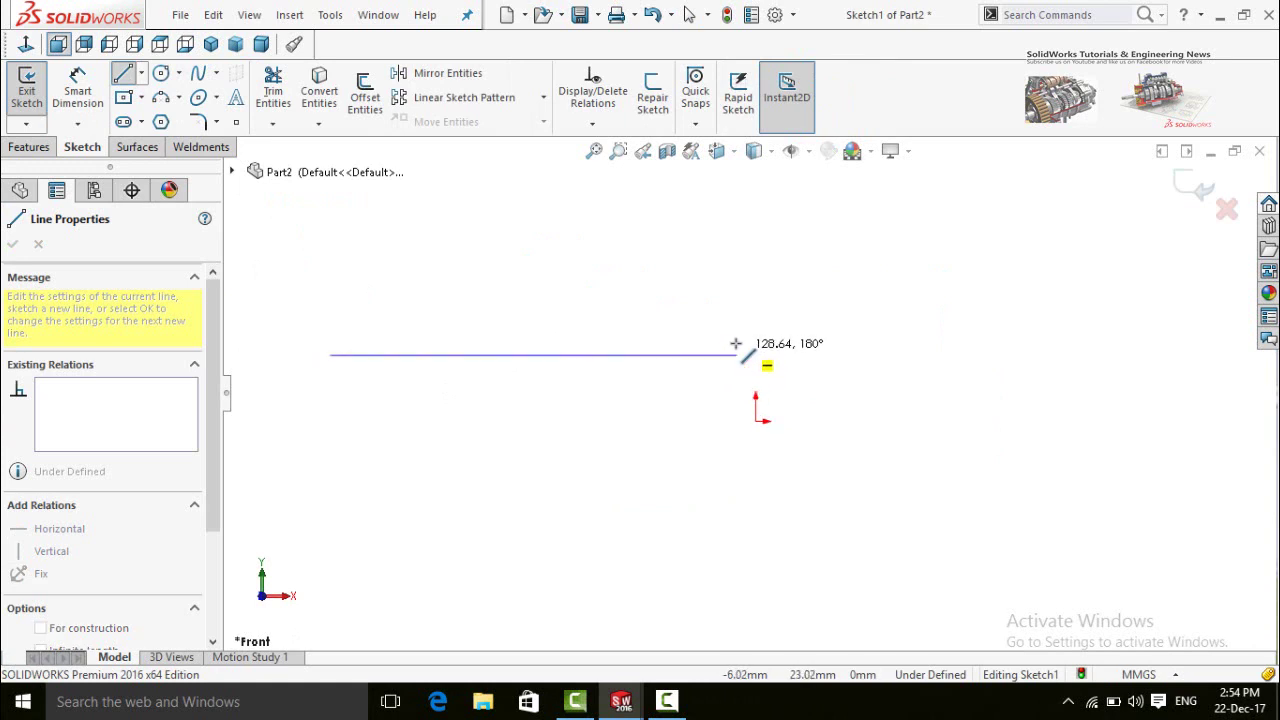
{"action": "left_click", "coordinate": [712, 355]}
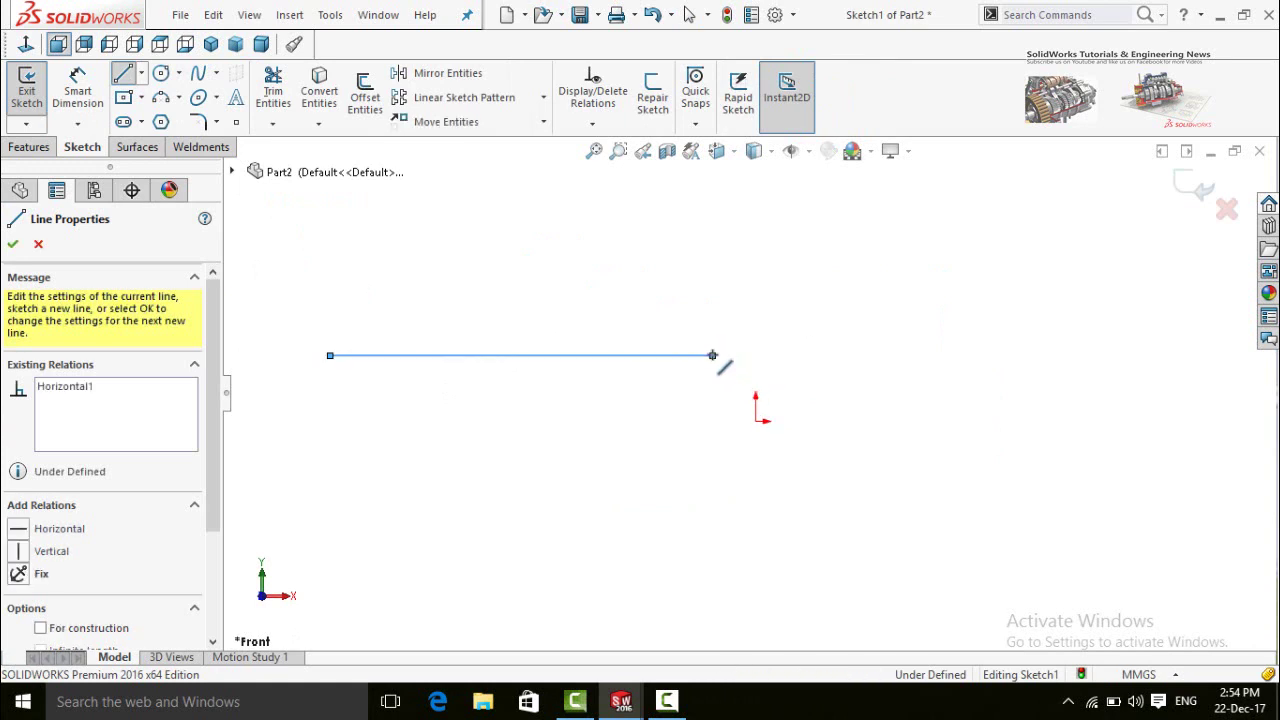
{"action": "left_click", "coordinate": [728, 421]}
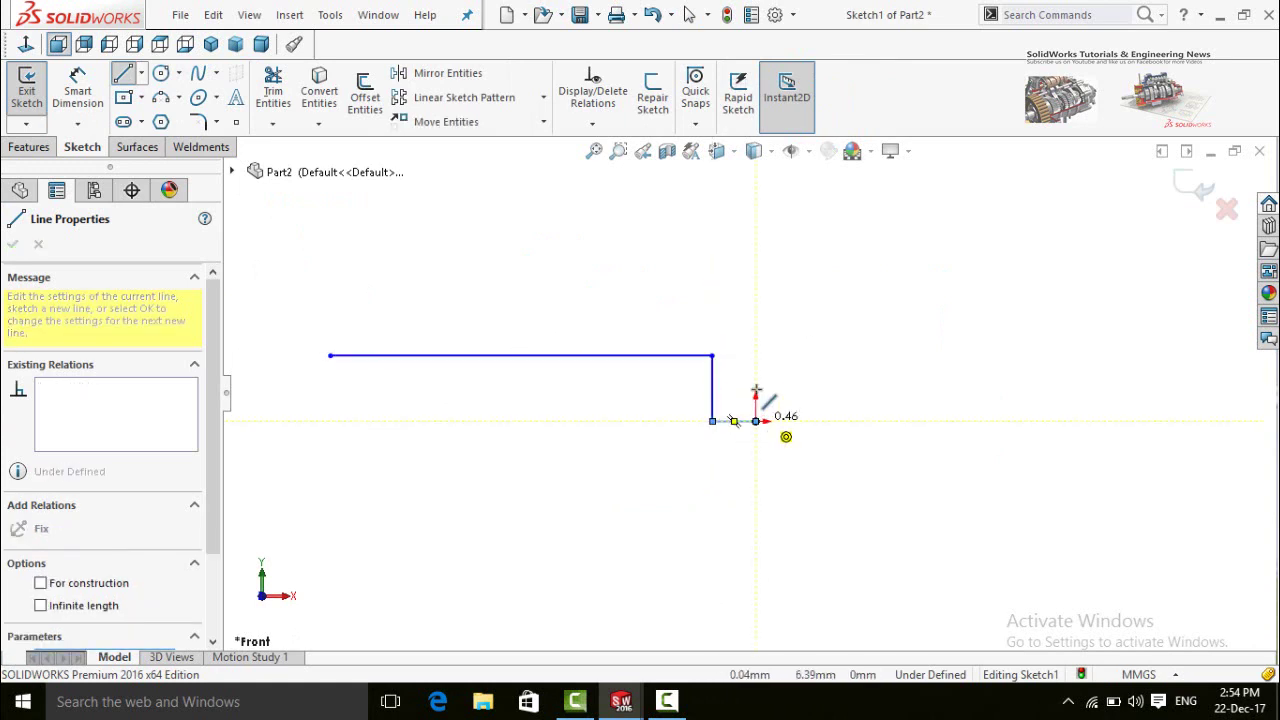
{"action": "left_click", "coordinate": [755, 421]}
{"action": "left_click", "coordinate": [755, 334]}
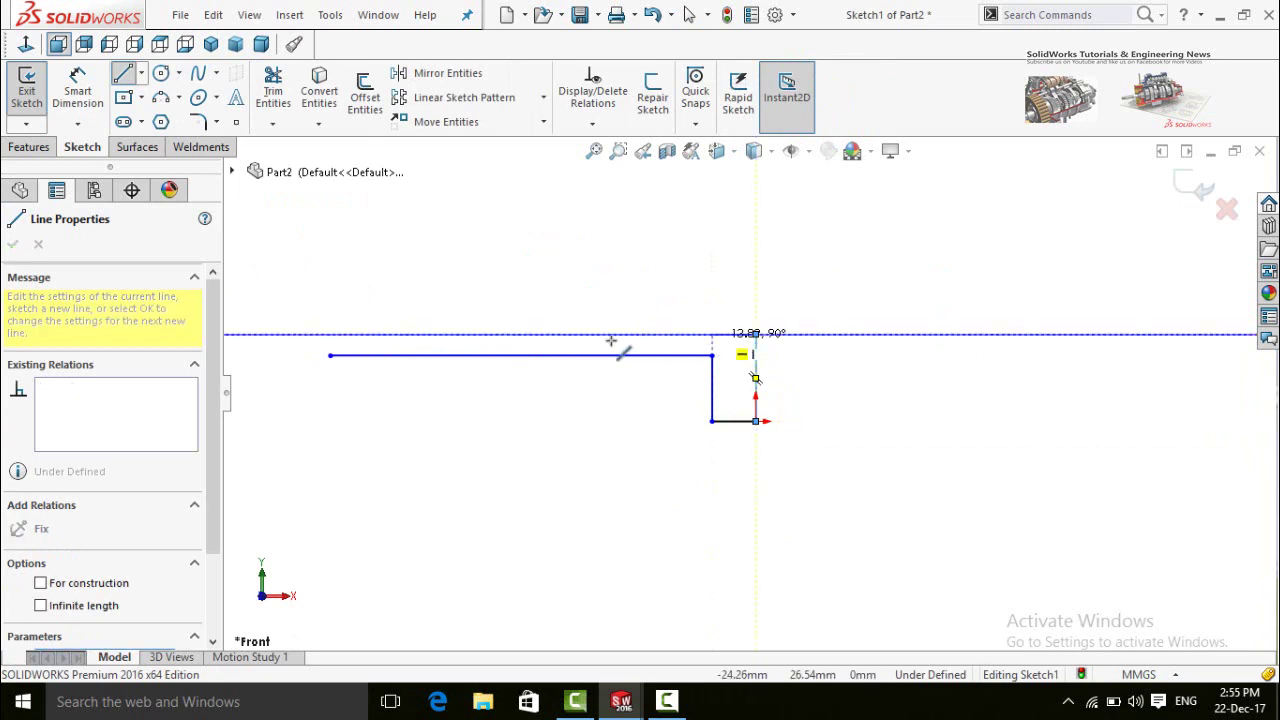
{"action": "left_click", "coordinate": [330, 335]}
{"action": "left_click", "coordinate": [330, 355]}
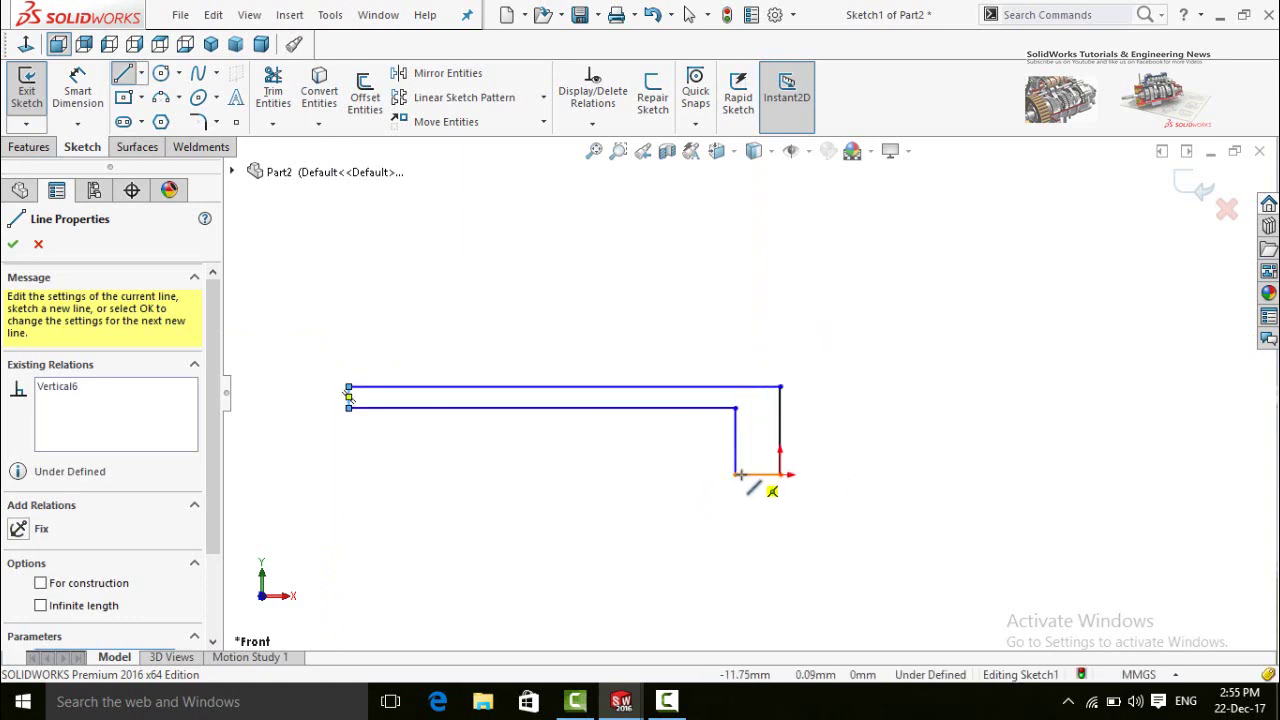
{"action": "key", "text": "Escape"}
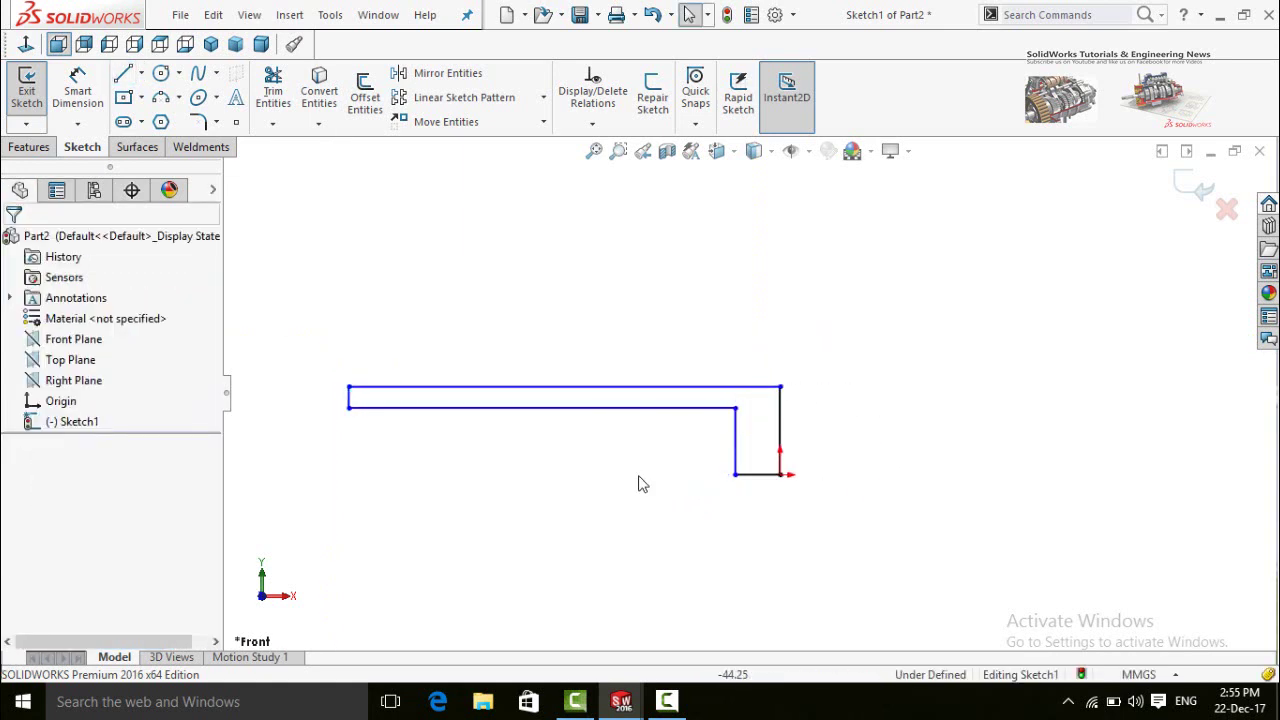
Dimension the vertical distance between the arm's lower line and the leg's bottom line to 10 mm.
{"action": "right_click_drag", "start_coordinate": [666, 475], "coordinate": [650, 415]}
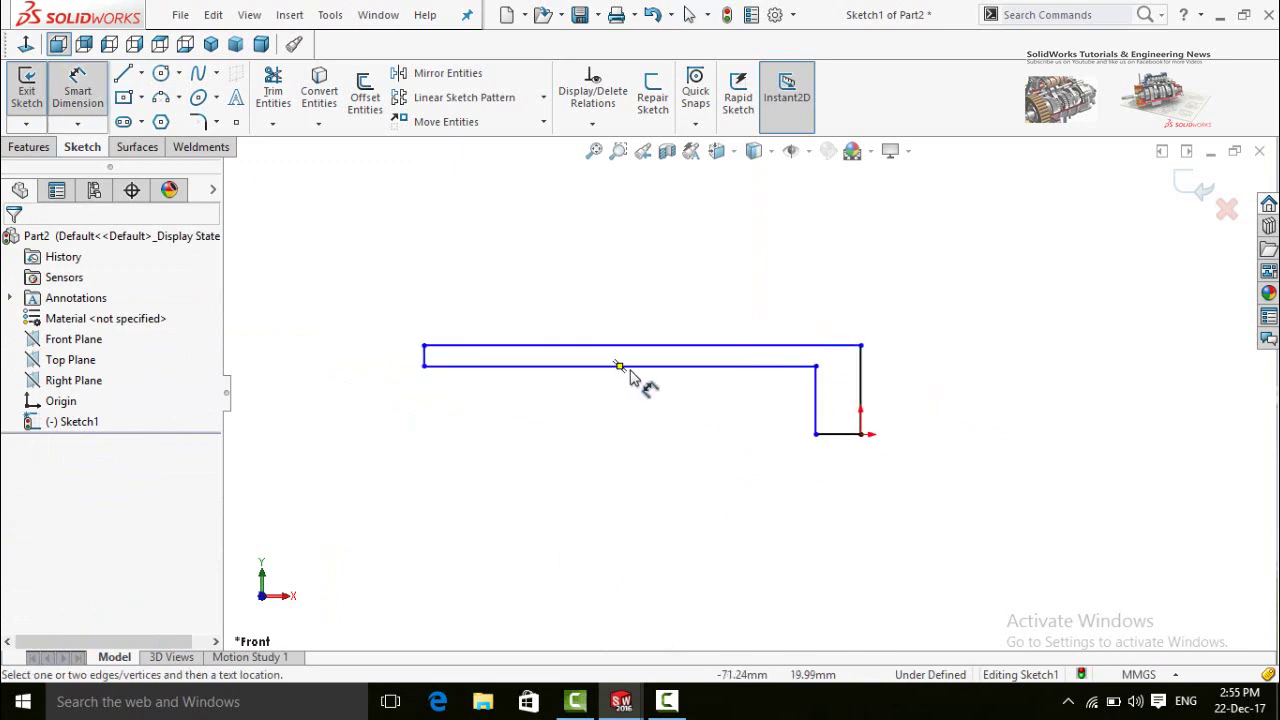
{"action": "left_click", "coordinate": [625, 366]}
{"action": "left_click", "coordinate": [836, 434]}
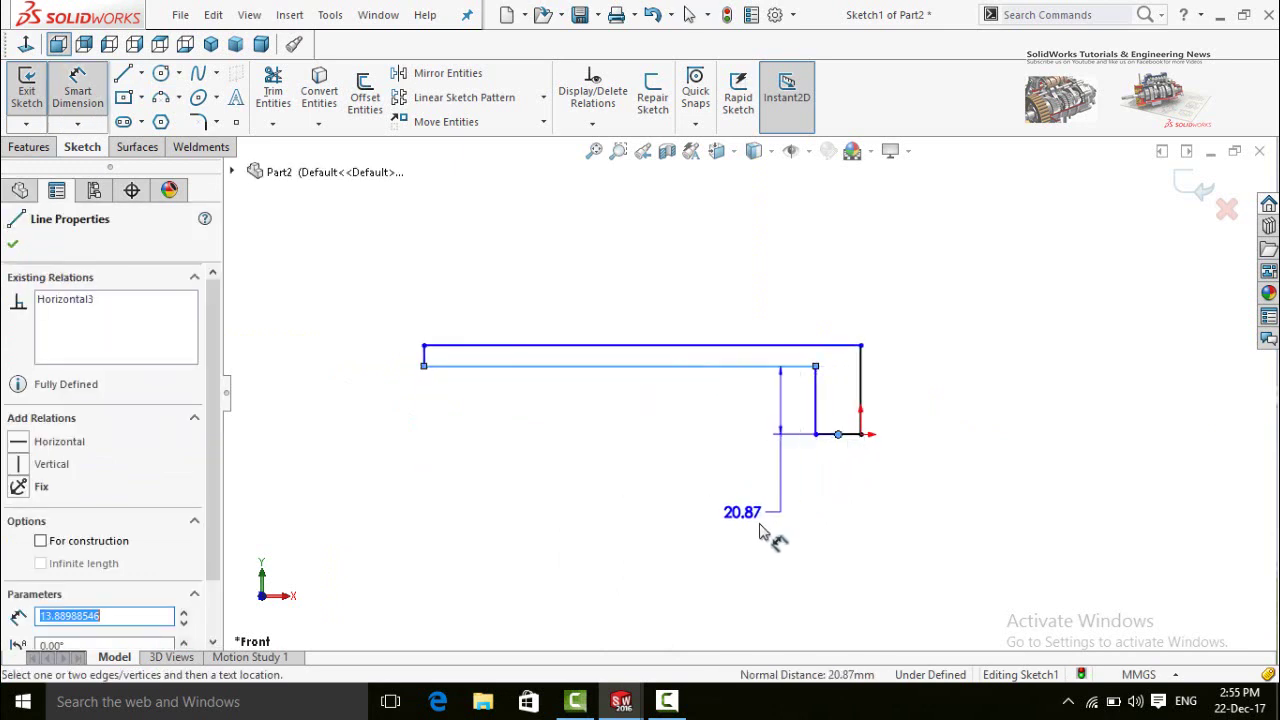
{"action": "left_click", "coordinate": [728, 548]}
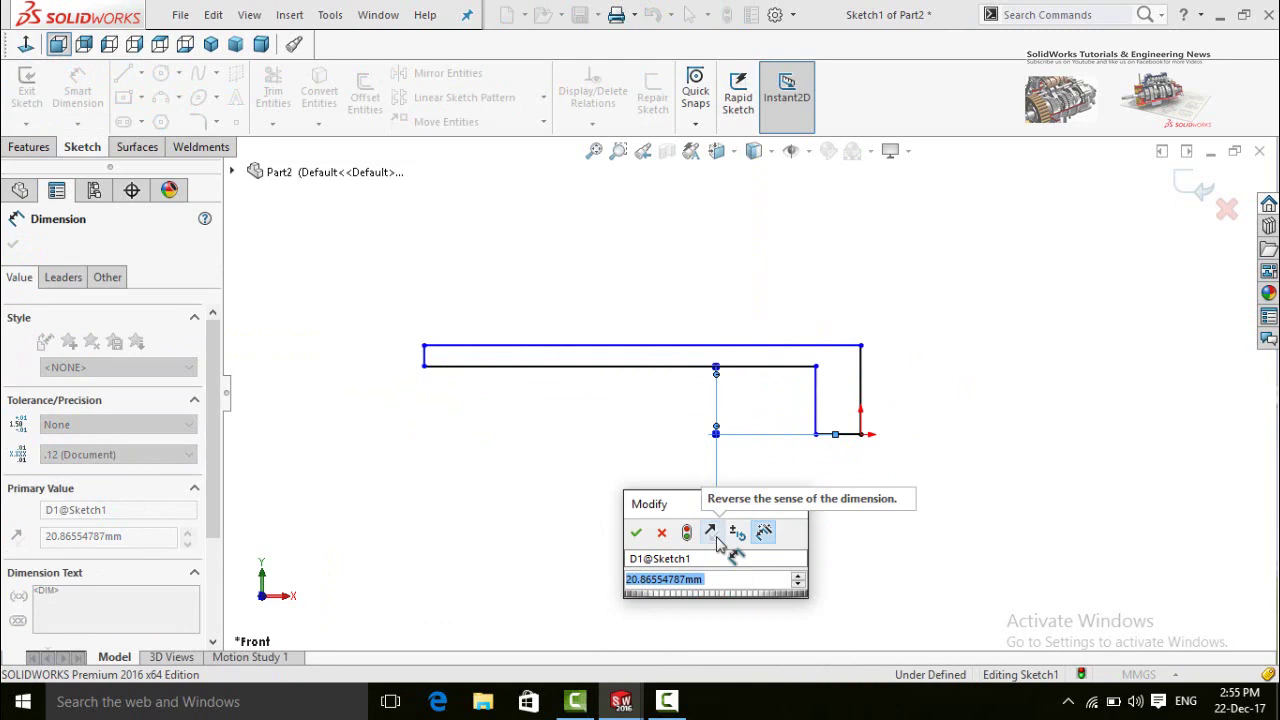
{"action": "type", "text": "10"}
{"action": "key", "text": "Return"}
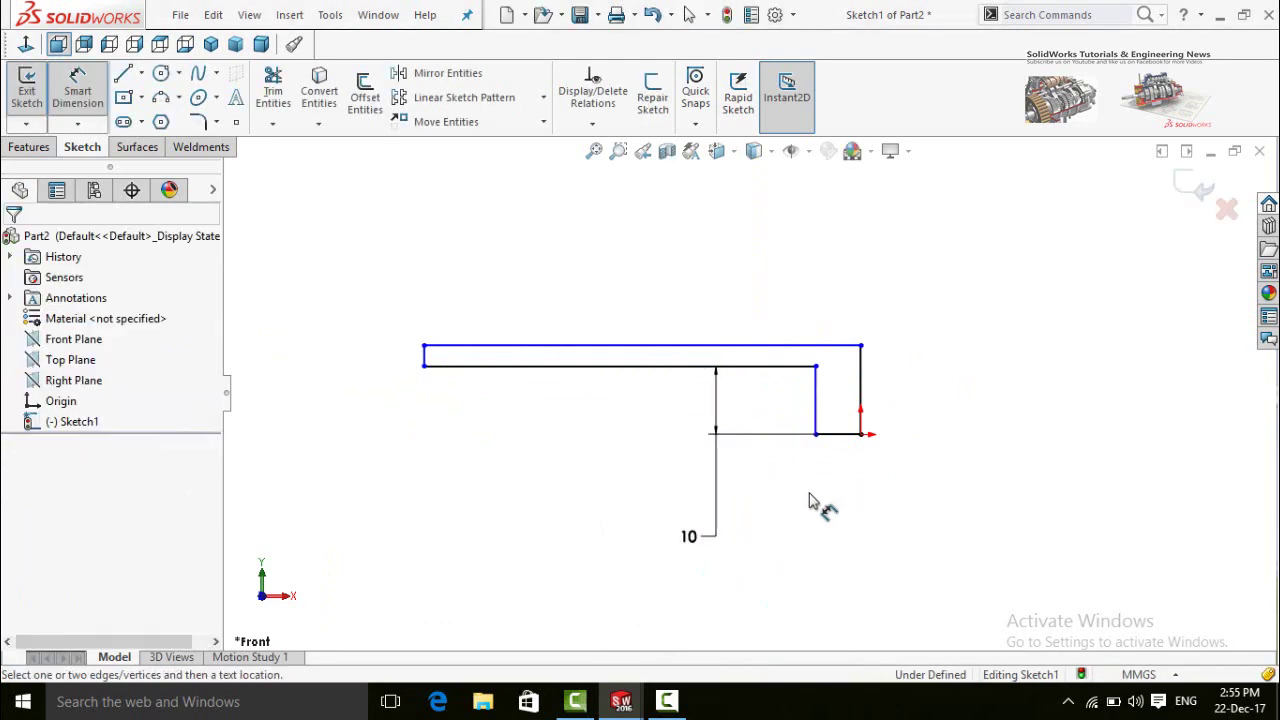
Dimension the length of the arm's lower horizontal line to 6 in.
{"action": "scroll", "coordinate": [885, 400], "scroll_direction": "down", "scroll_amount": 1}
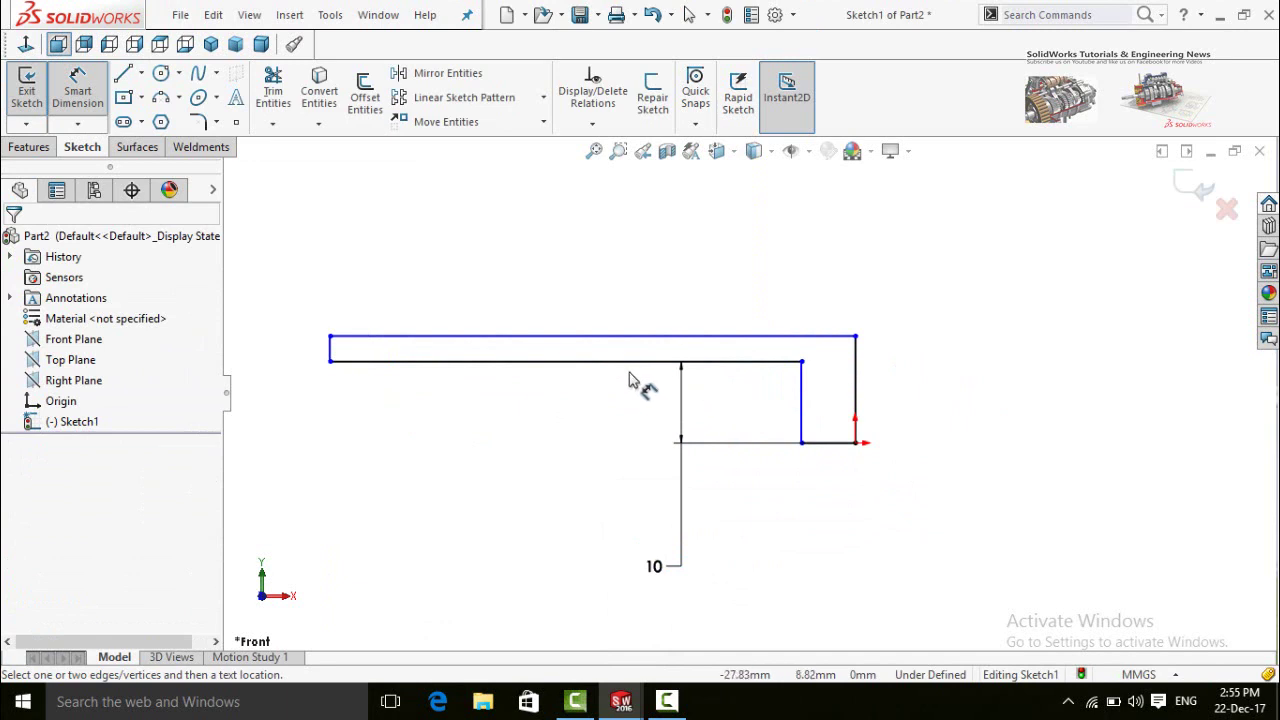
{"action": "scroll", "coordinate": [629, 379], "scroll_direction": "up", "scroll_amount": 1}
{"action": "left_click", "coordinate": [571, 373]}
{"action": "left_click", "coordinate": [565, 427]}
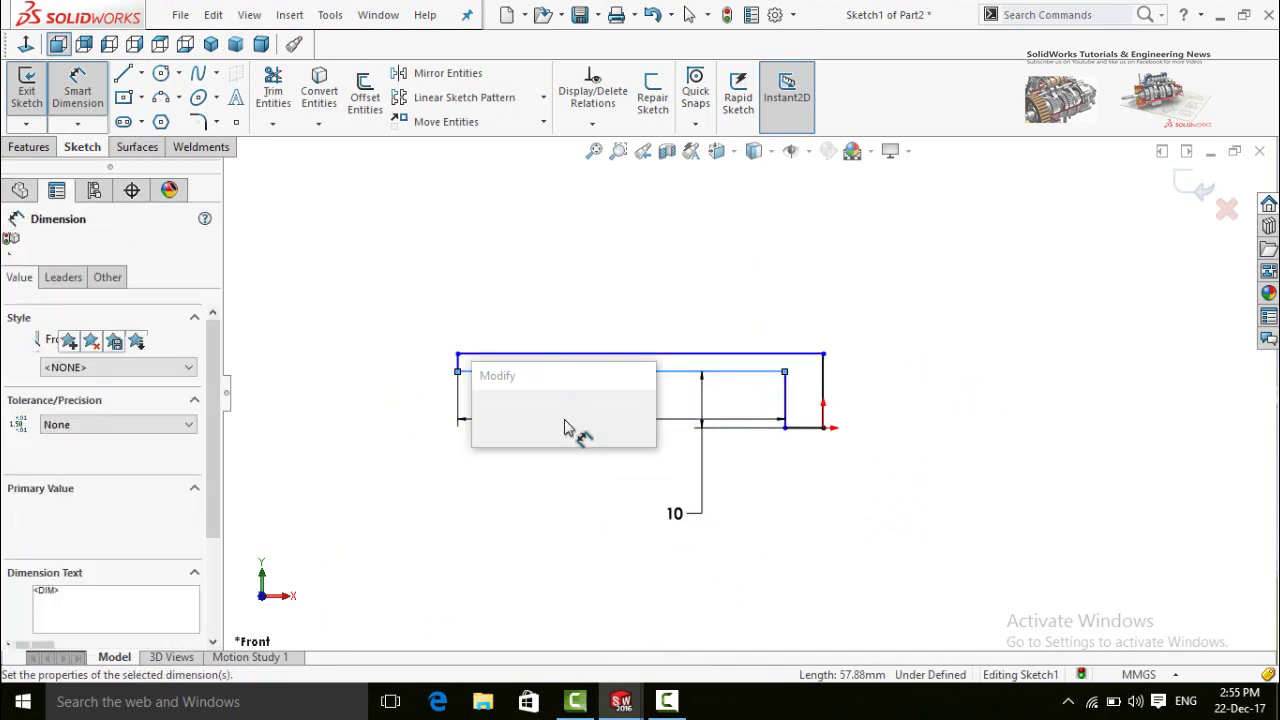
{"action": "type", "text": "6"}
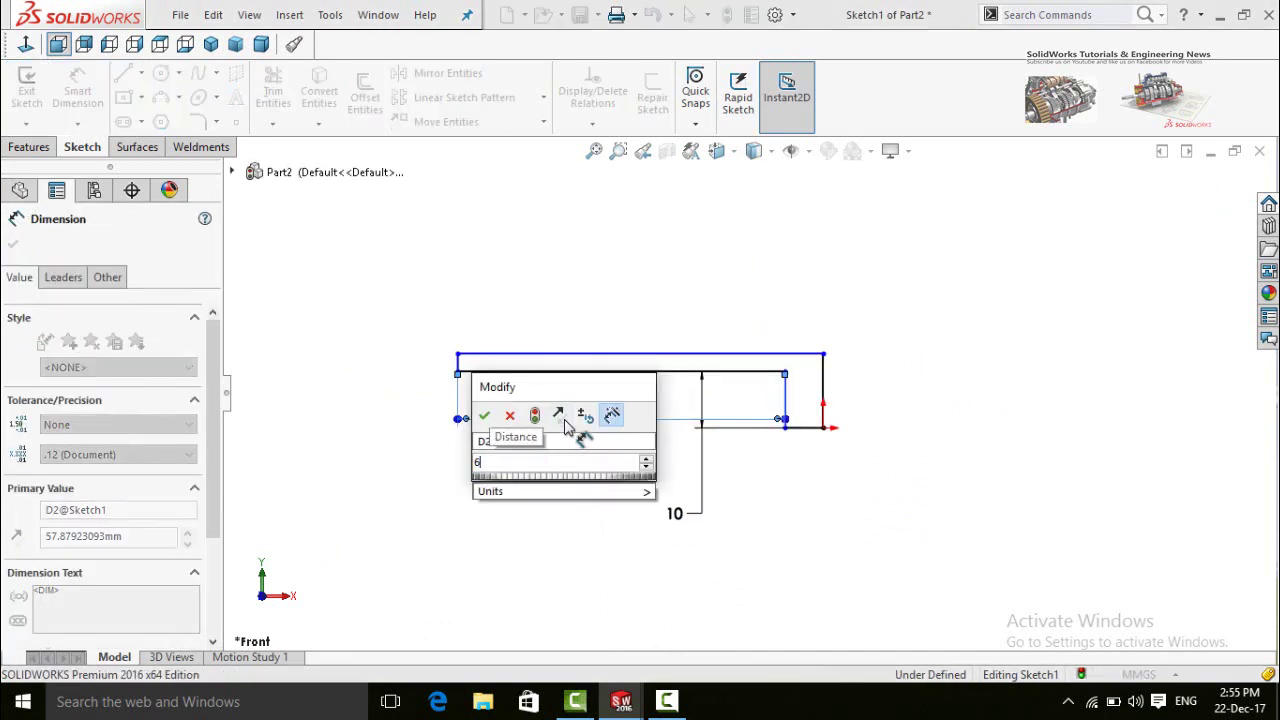
{"action": "type", "text": "in"}
{"action": "key", "text": "Return"}
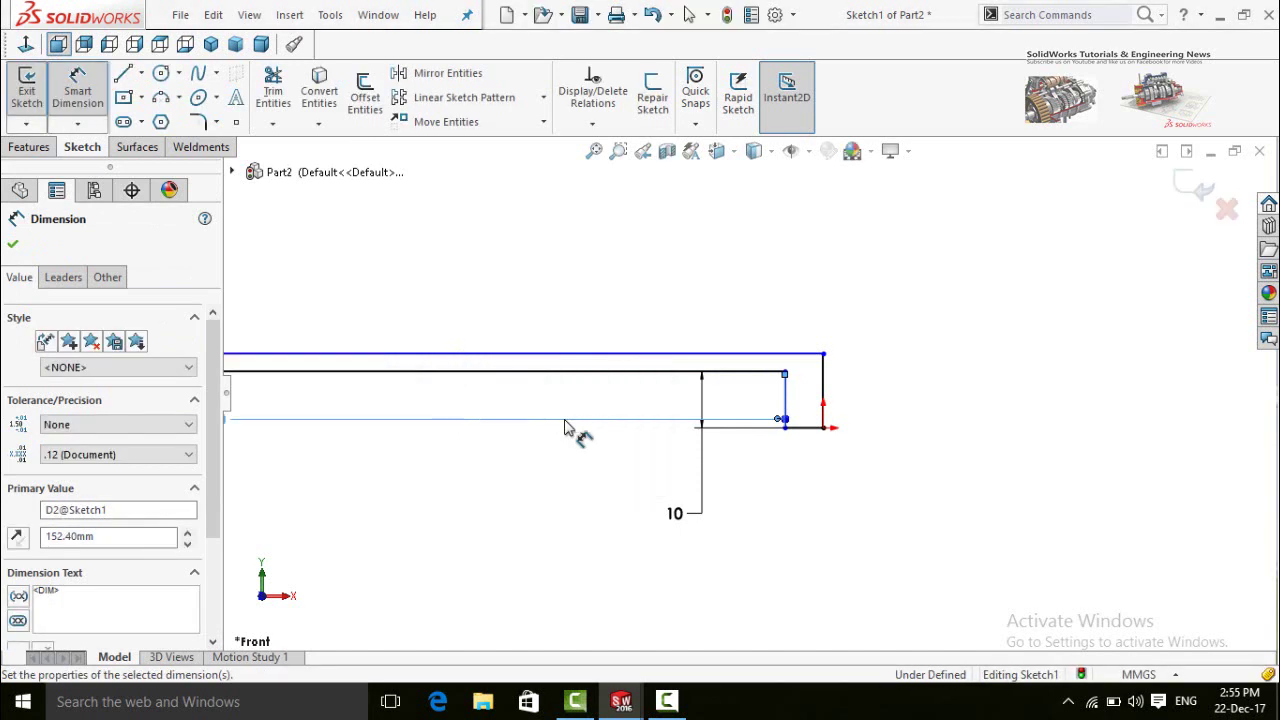
{"action": "scroll", "coordinate": [600, 415], "scroll_direction": "up", "scroll_amount": 3}
{"action": "scroll", "coordinate": [669, 380], "scroll_direction": "down", "scroll_amount": 2}
{"action": "left_click", "coordinate": [897, 450]}
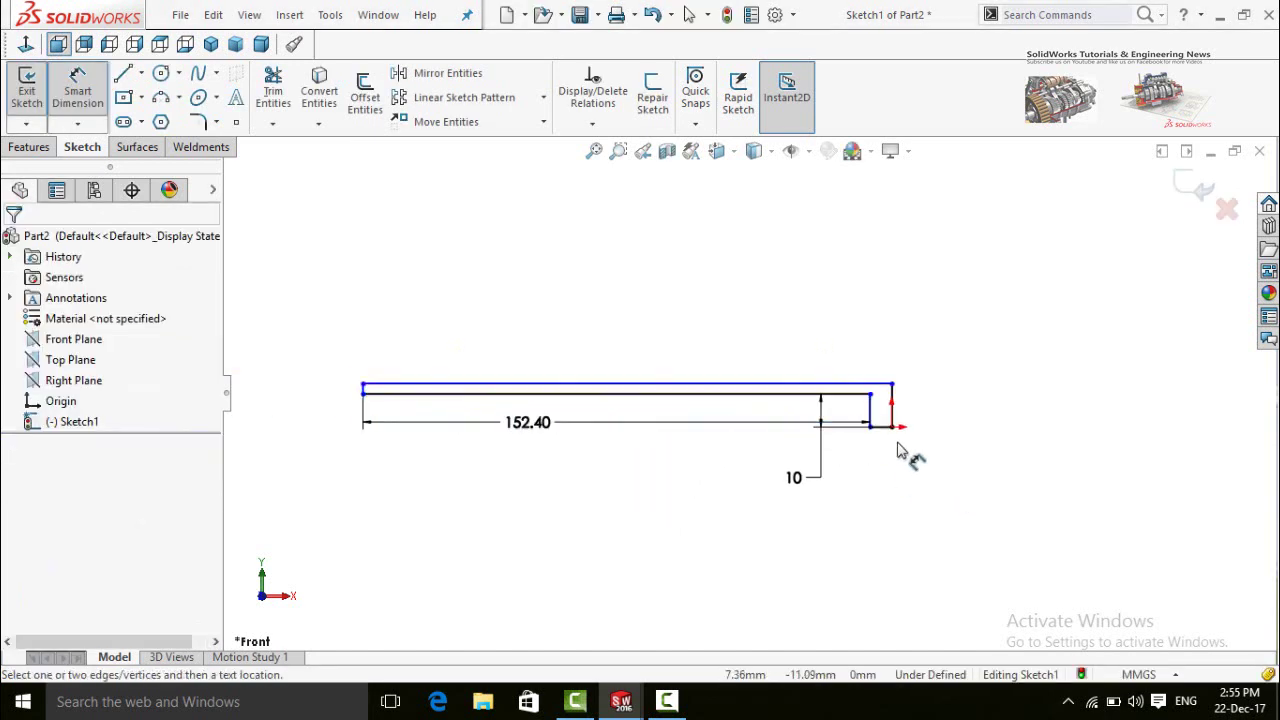
{"action": "scroll", "coordinate": [890, 425], "scroll_direction": "down", "scroll_amount": 2}
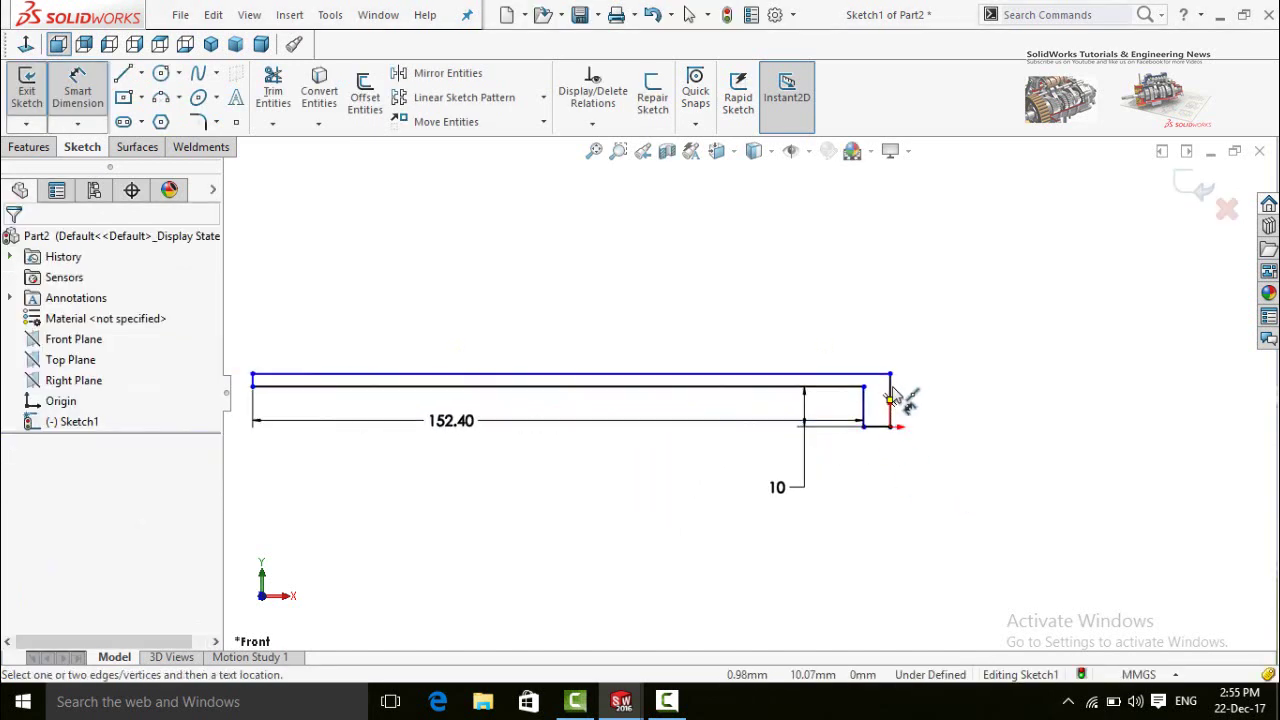
Dimension the thickness of the long arm to 5 mm at its free end.
{"action": "scroll", "coordinate": [470, 390], "scroll_direction": "down", "scroll_amount": 2}
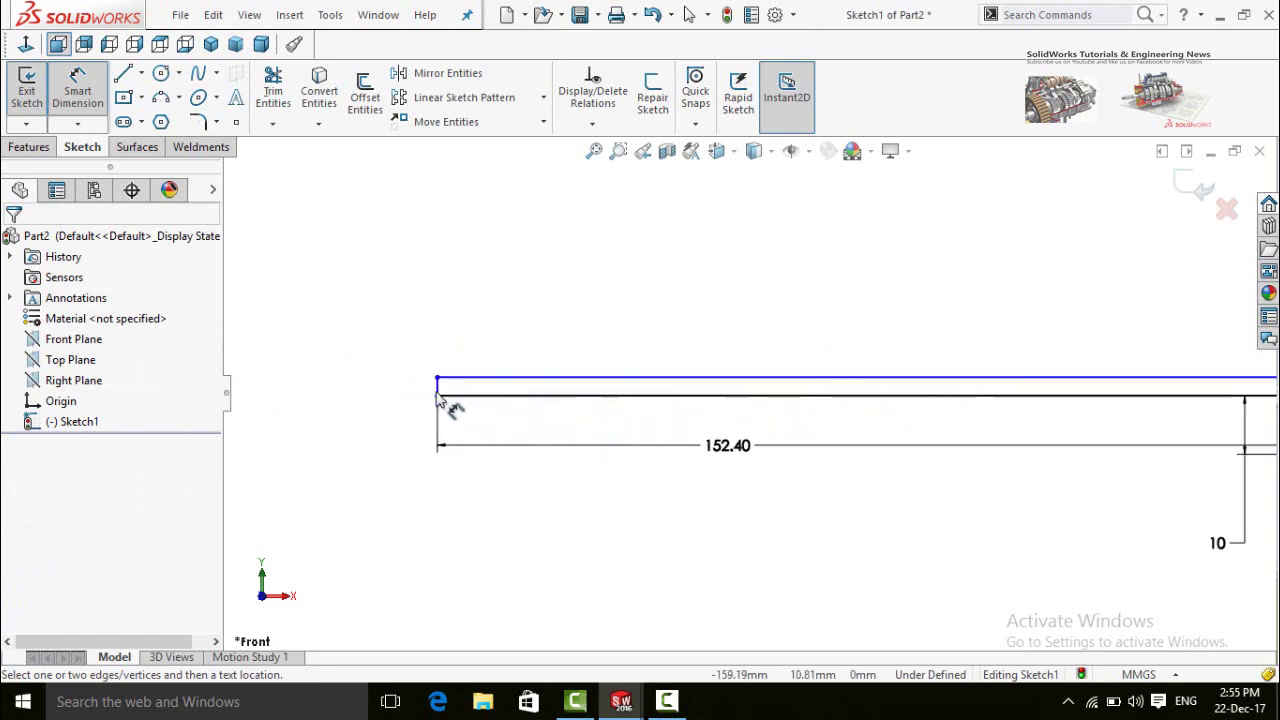
{"action": "left_click", "coordinate": [437, 397]}
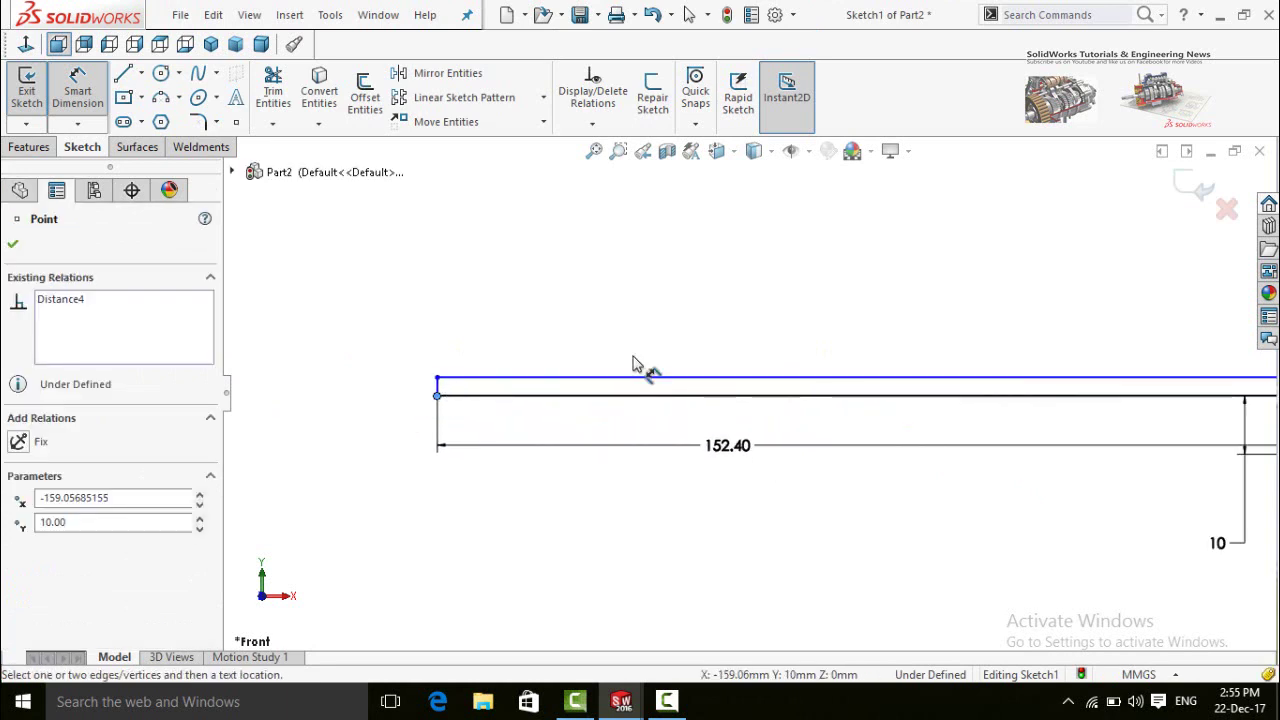
{"action": "scroll", "coordinate": [514, 420], "scroll_direction": "down", "scroll_amount": 2}
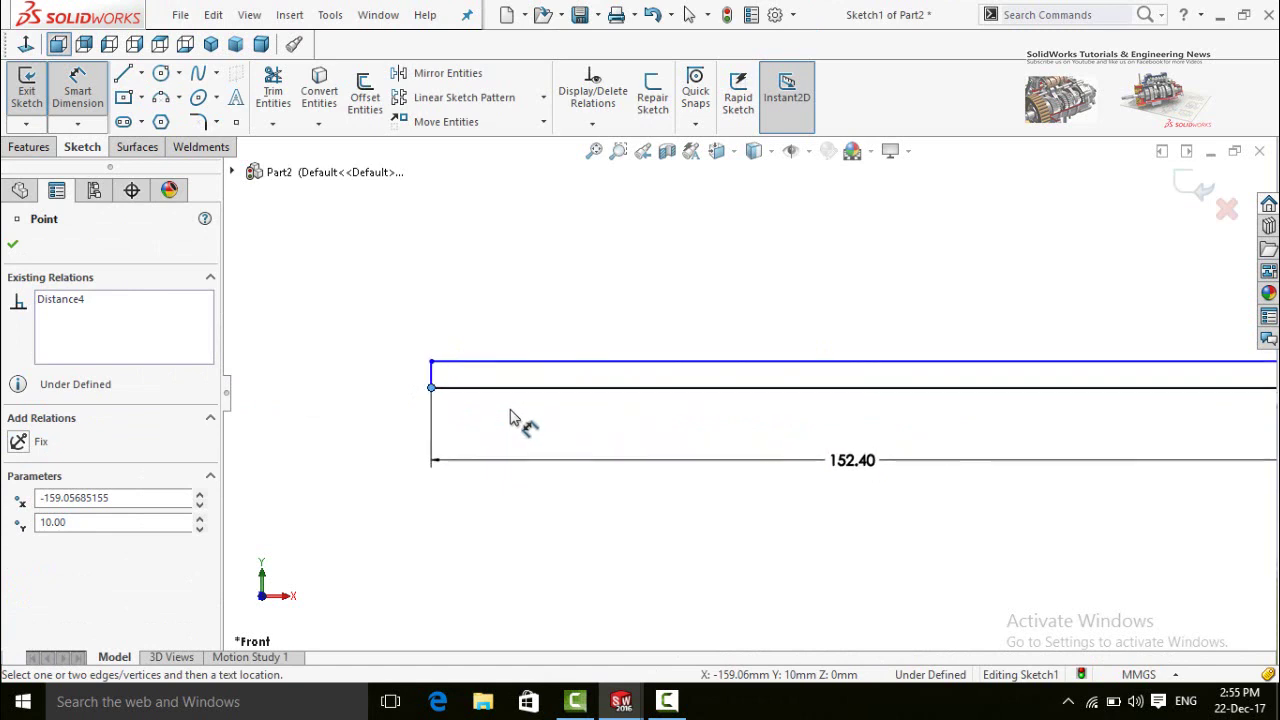
{"action": "left_click", "coordinate": [411, 389]}
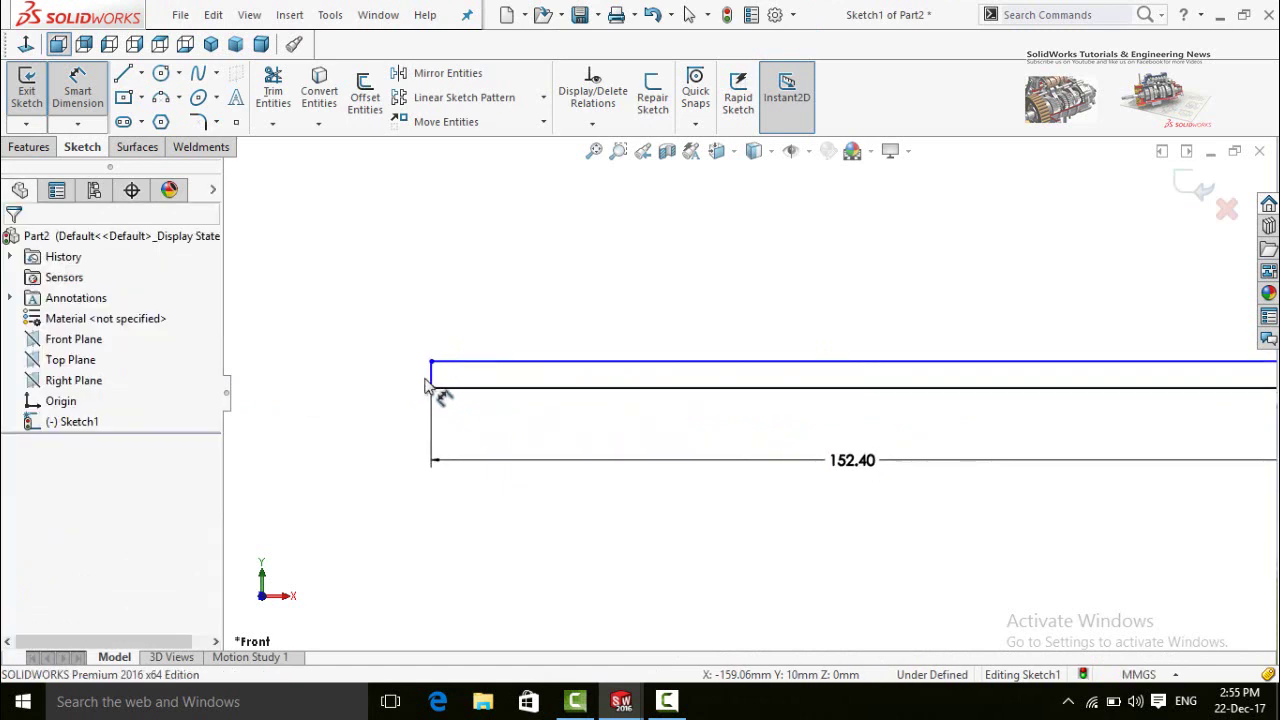
{"action": "left_click", "coordinate": [432, 378]}
{"action": "left_click", "coordinate": [378, 452]}
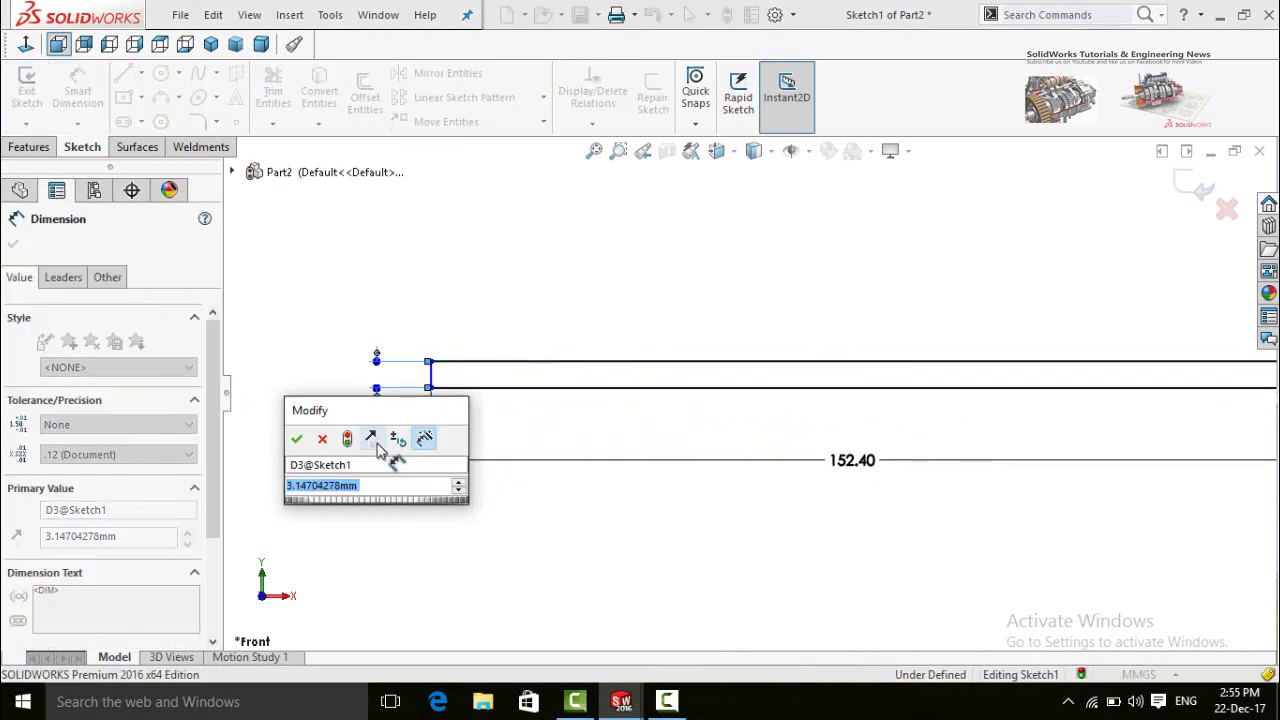
{"action": "key", "text": "BackSpace"}
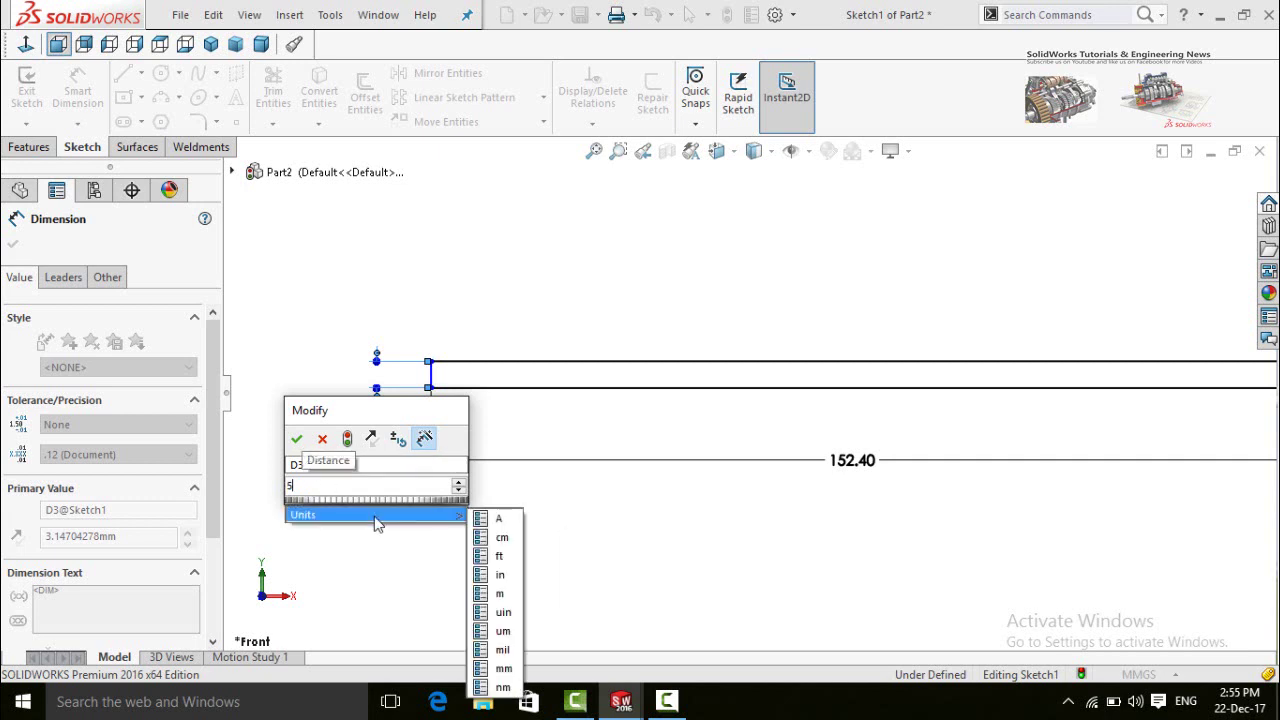
{"action": "left_click", "coordinate": [296, 438]}
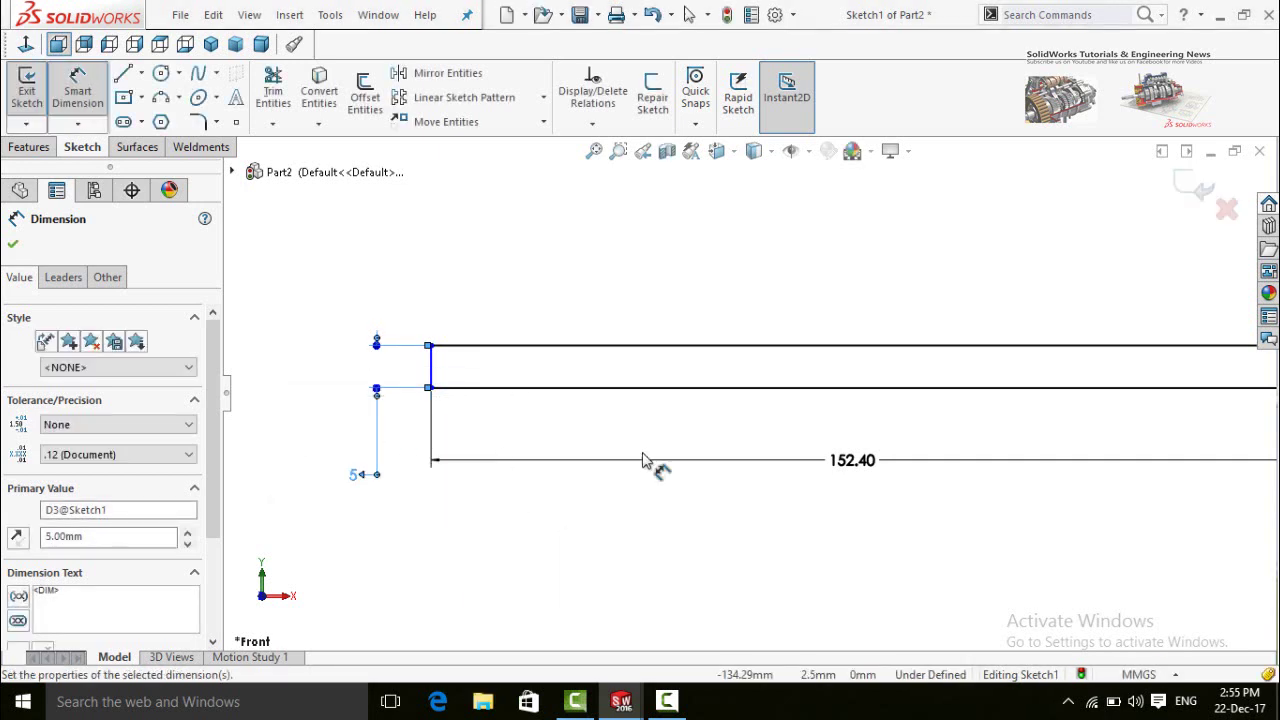
Dimension the width of the downward leg to 5 mm along its bottom line.
{"action": "scroll", "coordinate": [662, 452], "scroll_direction": "up", "scroll_amount": 5}
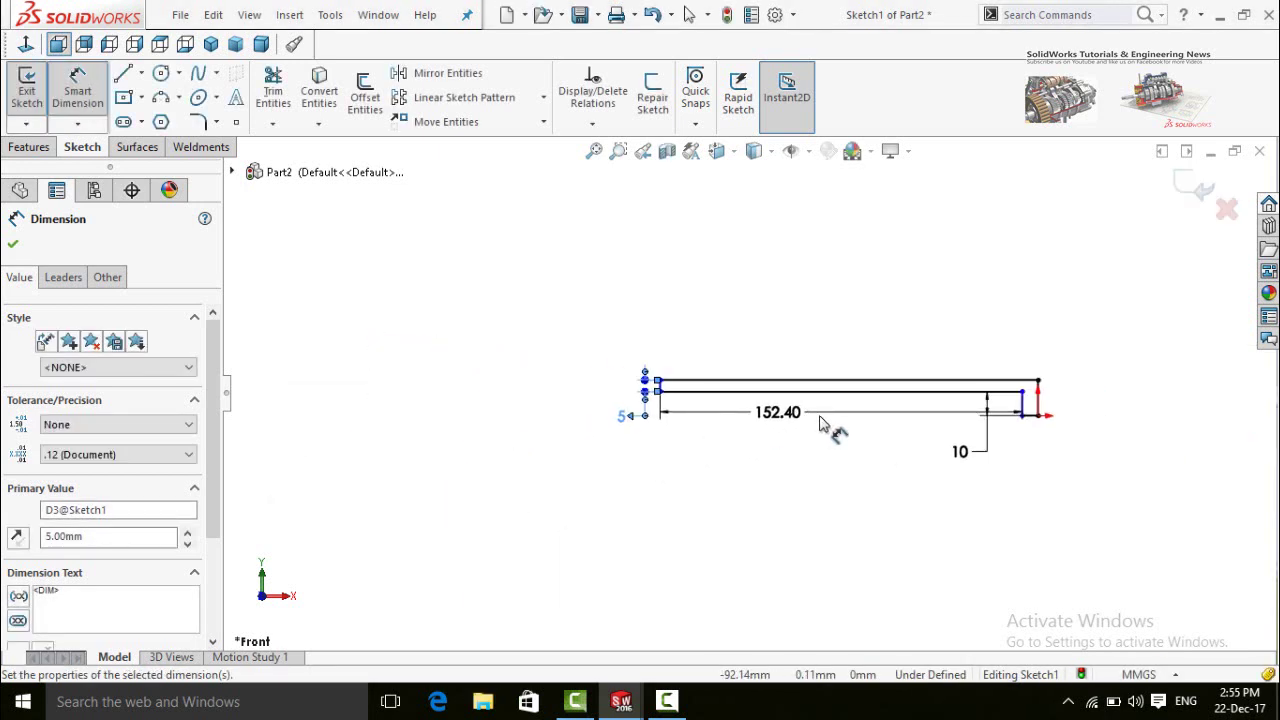
{"action": "left_click", "coordinate": [909, 426]}
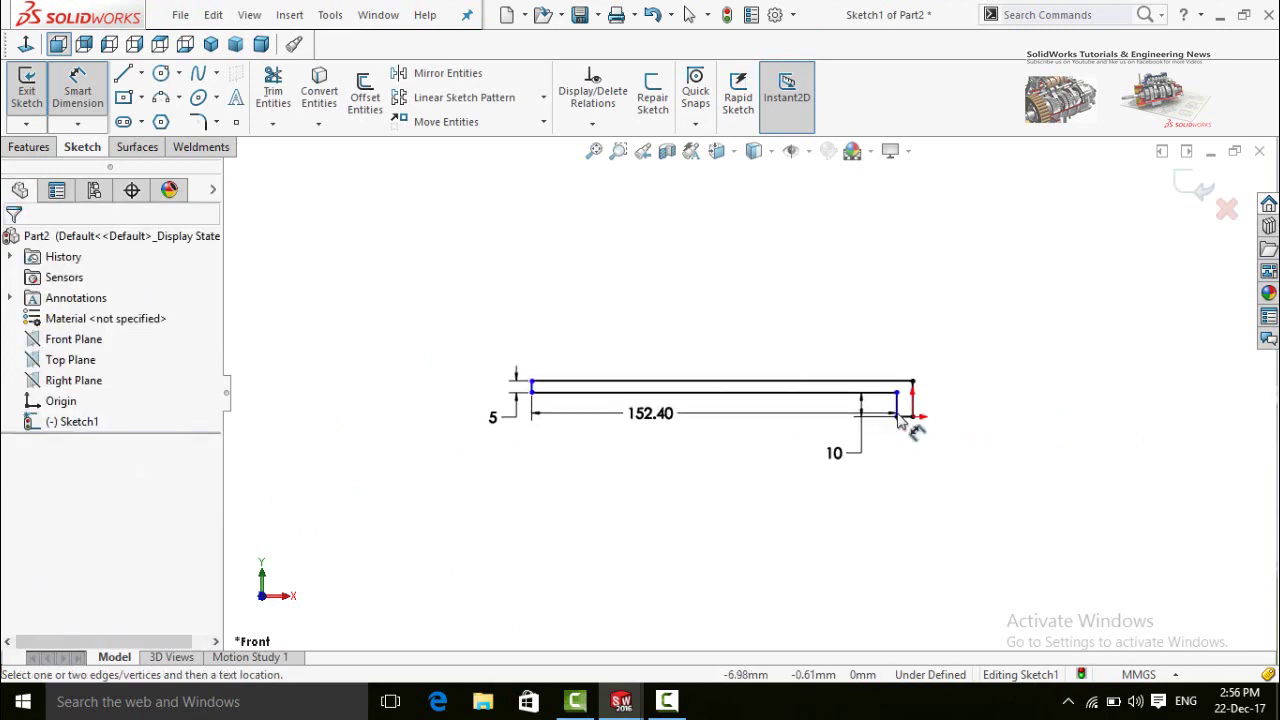
{"action": "scroll", "coordinate": [909, 426], "scroll_direction": "down", "scroll_amount": 5}
{"action": "left_click", "coordinate": [872, 420]}
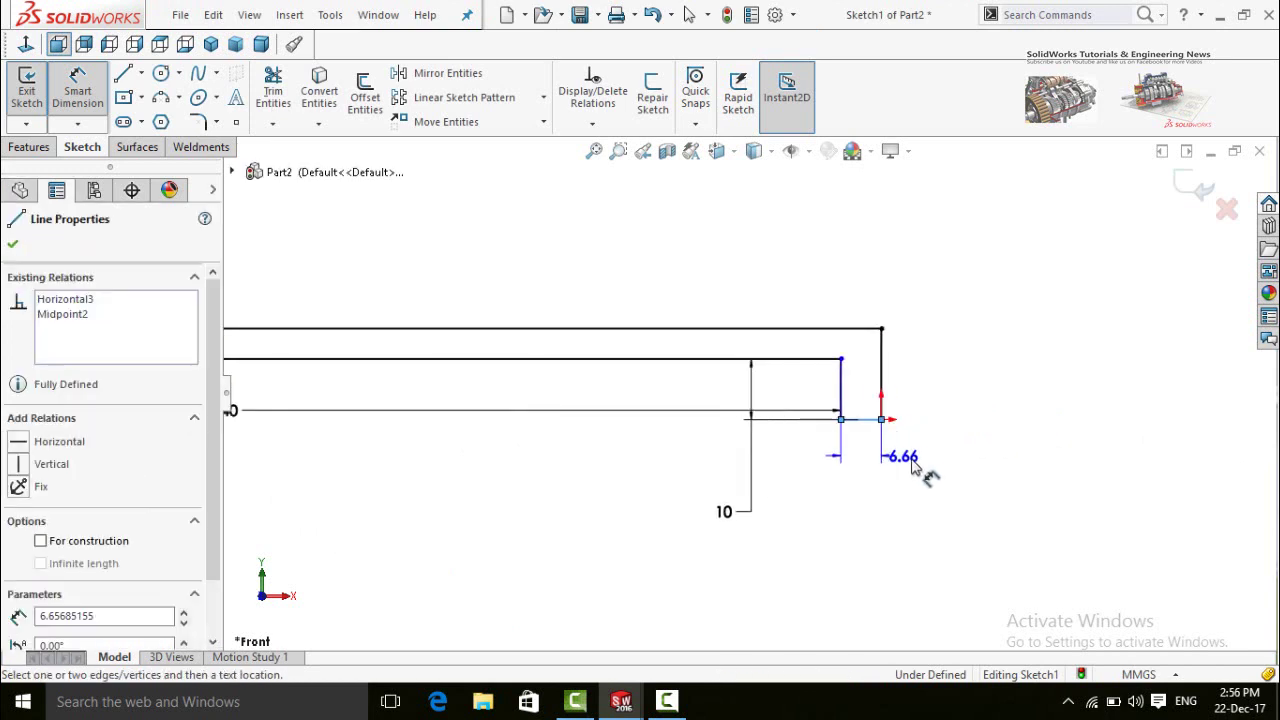
{"action": "left_click", "coordinate": [968, 470]}
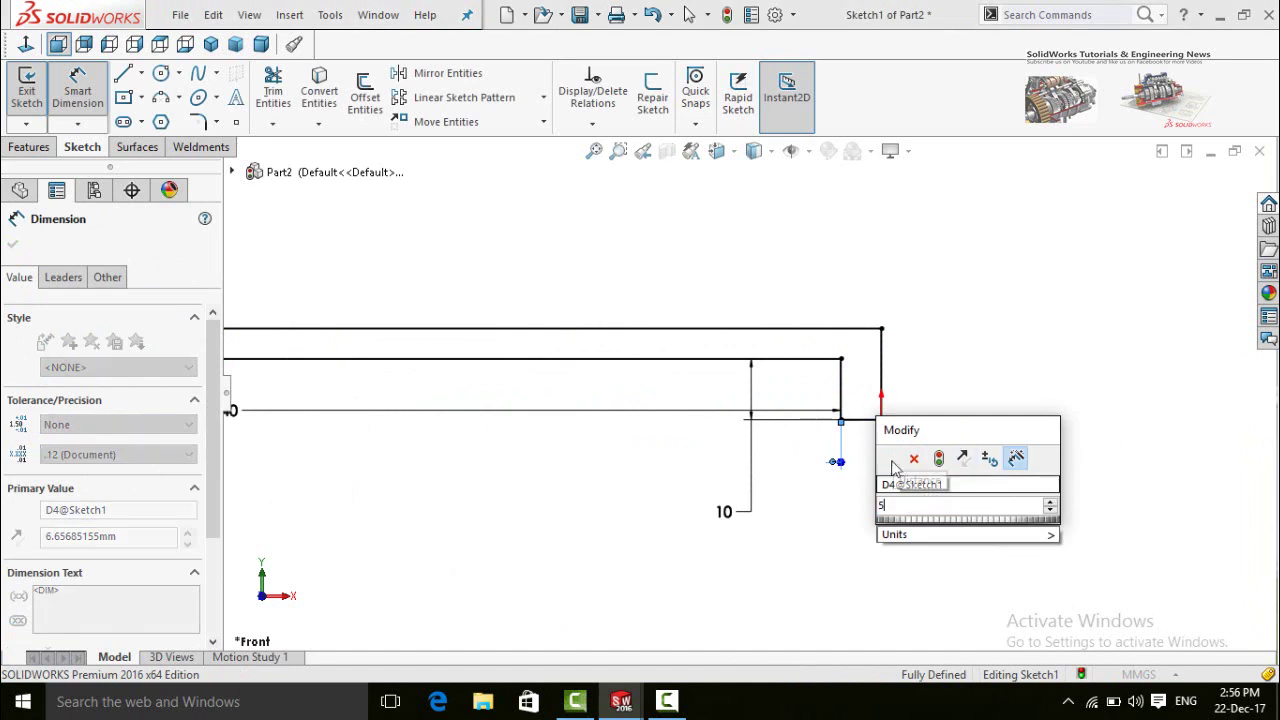
{"action": "key", "text": "Return"}
{"action": "left_click", "coordinate": [966, 423]}
{"action": "scroll", "coordinate": [929, 420], "scroll_direction": "up", "scroll_amount": 3}
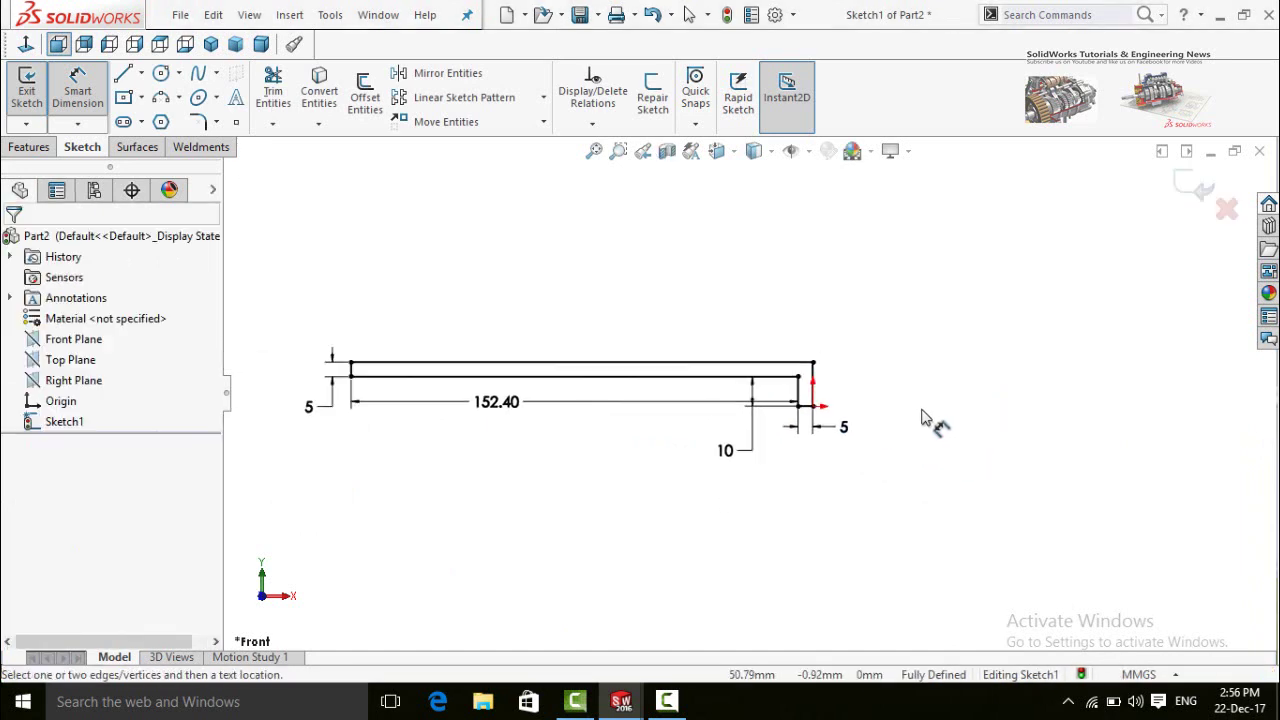
{"action": "scroll", "coordinate": [766, 386], "scroll_direction": "down", "scroll_amount": 2}
{"action": "scroll", "coordinate": [749, 394], "scroll_direction": "up", "scroll_amount": 2}
{"action": "scroll", "coordinate": [788, 413], "scroll_direction": "down", "scroll_amount": 2}
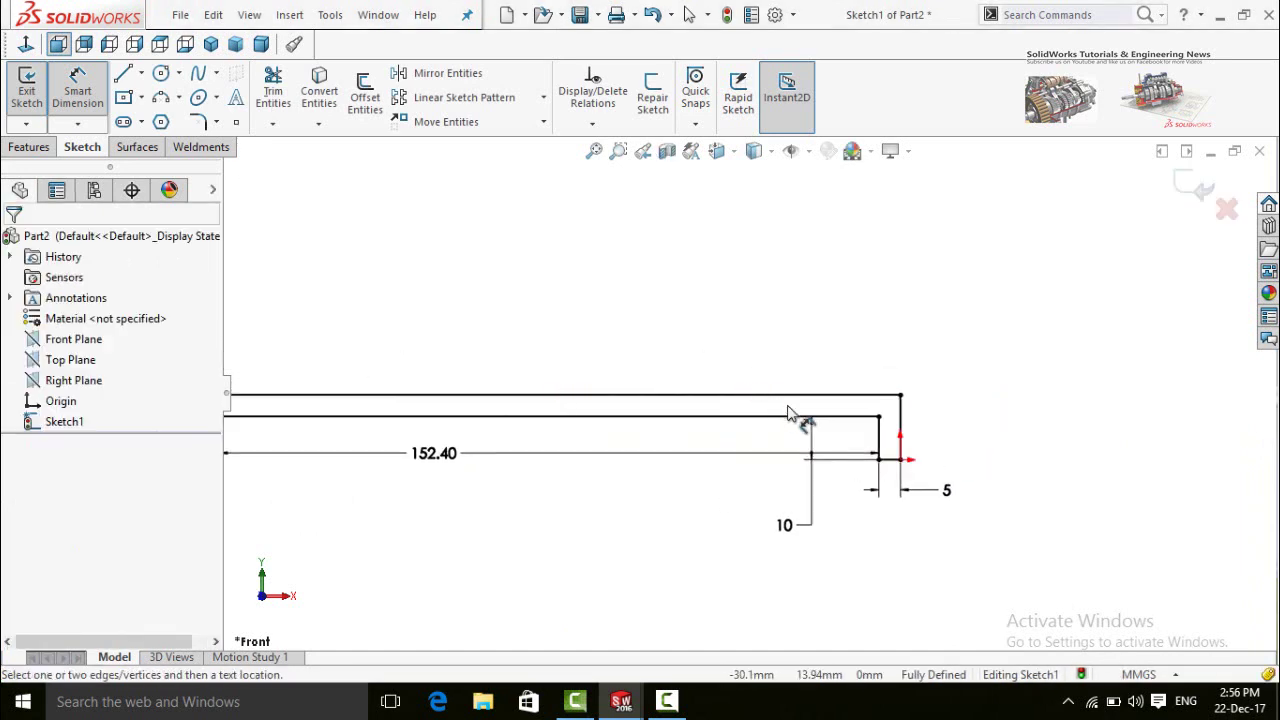
{"action": "scroll", "coordinate": [670, 362], "scroll_direction": "up", "scroll_amount": 2}
{"action": "key", "text": "Escape"}
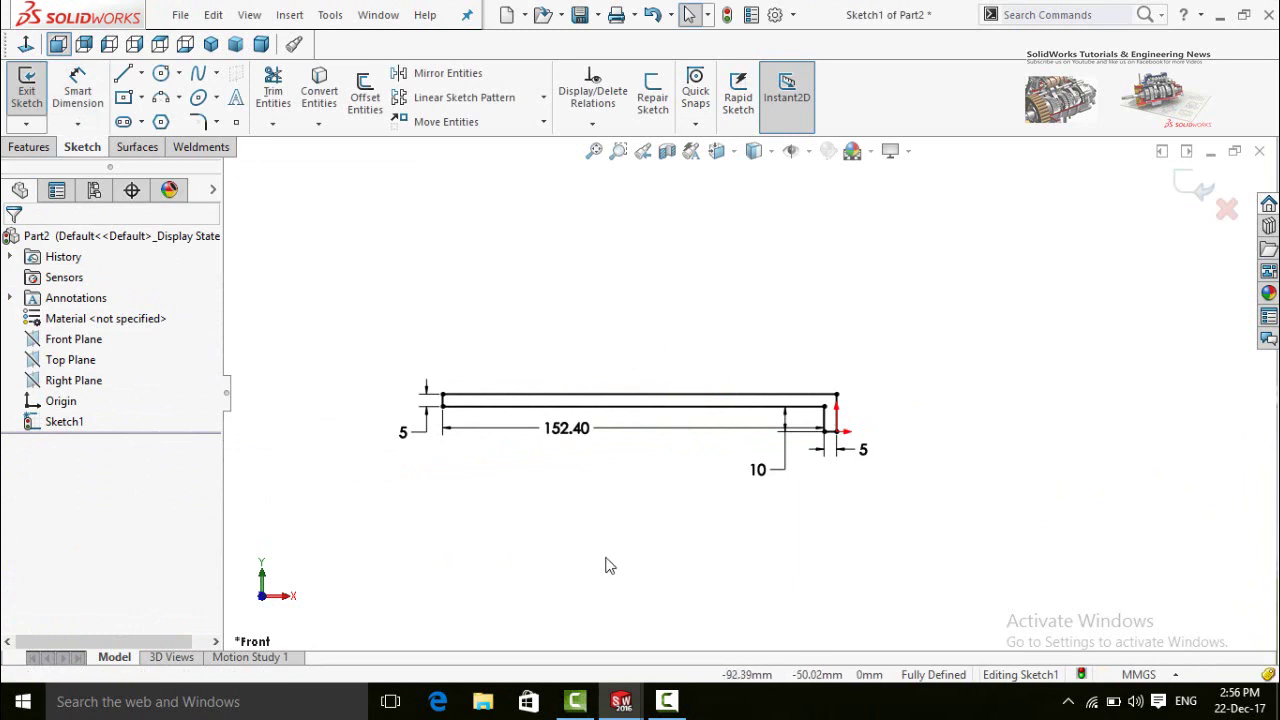
Sketch a thin hook outline rising about 26 mm from the profile's upper outer corner, turning back over the arm and ending on its upper line.
{"action": "scroll", "coordinate": [869, 366], "scroll_direction": "down", "scroll_amount": 1}
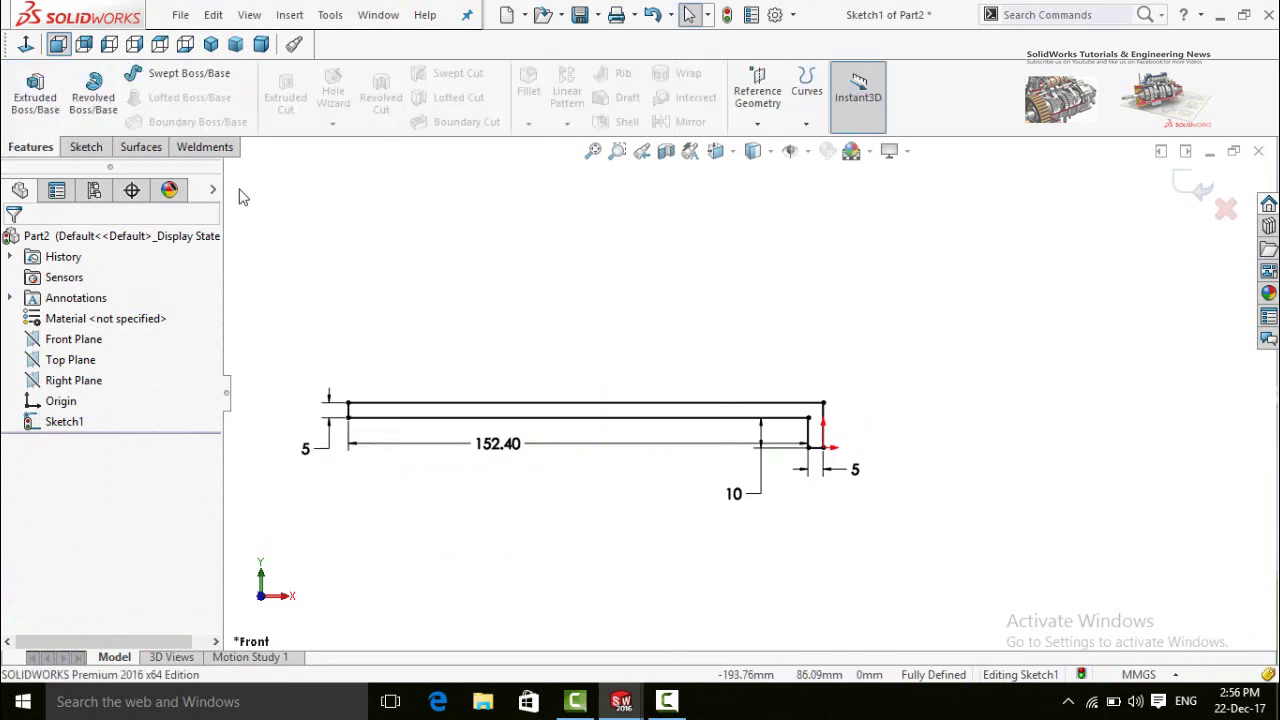
{"action": "left_click", "coordinate": [86, 147]}
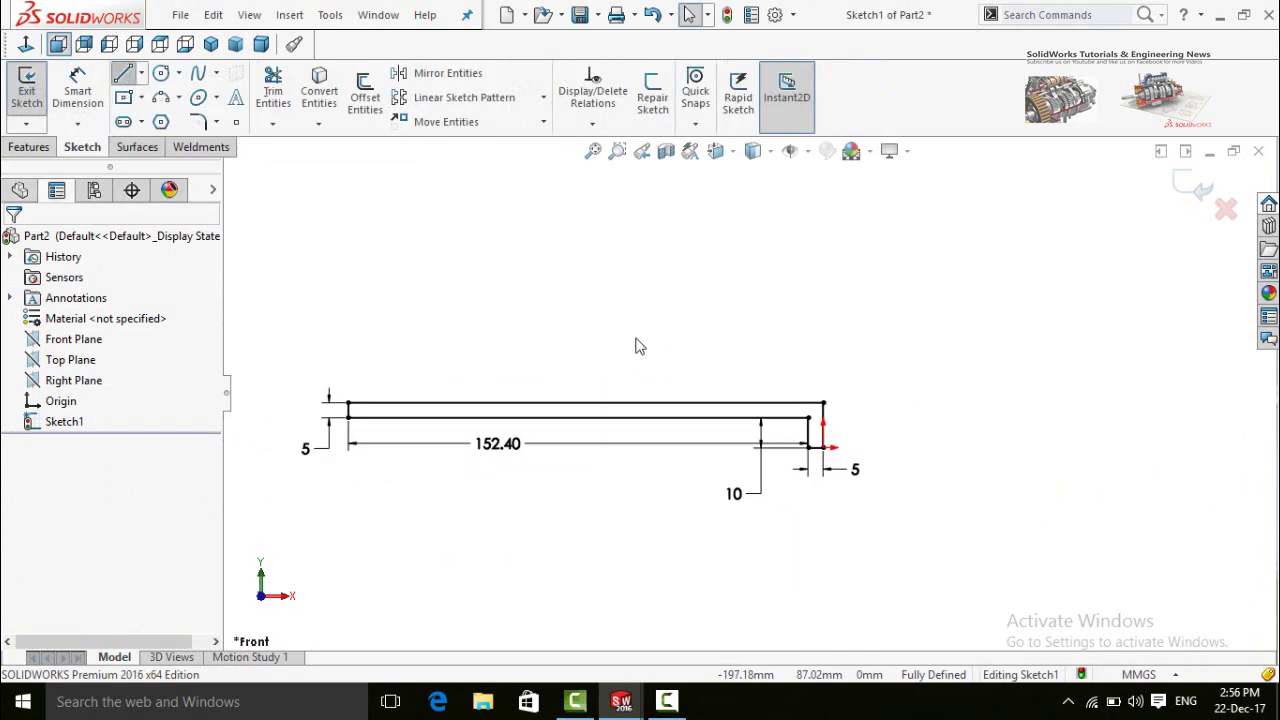
{"action": "key", "text": "l"}
{"action": "scroll", "coordinate": [823, 418], "scroll_direction": "down", "scroll_amount": 2}
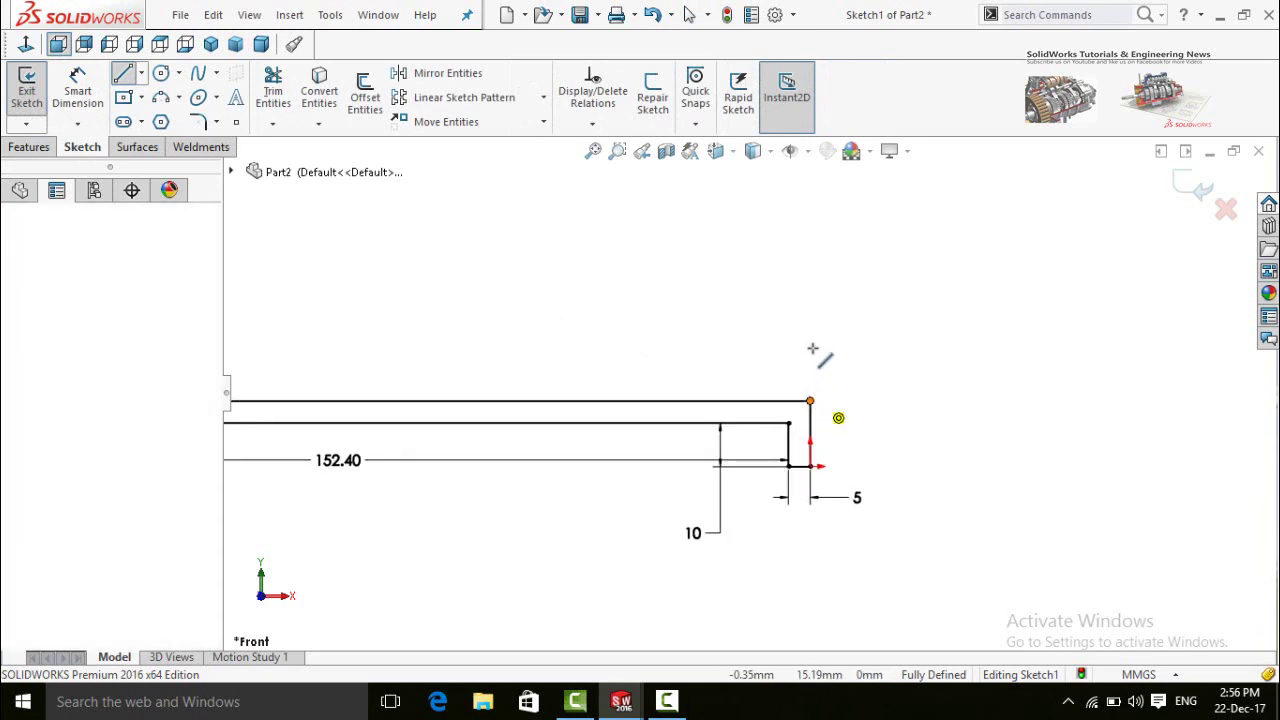
{"action": "left_click", "coordinate": [810, 401]}
{"action": "left_click", "coordinate": [810, 287]}
{"action": "left_click", "coordinate": [697, 287]}
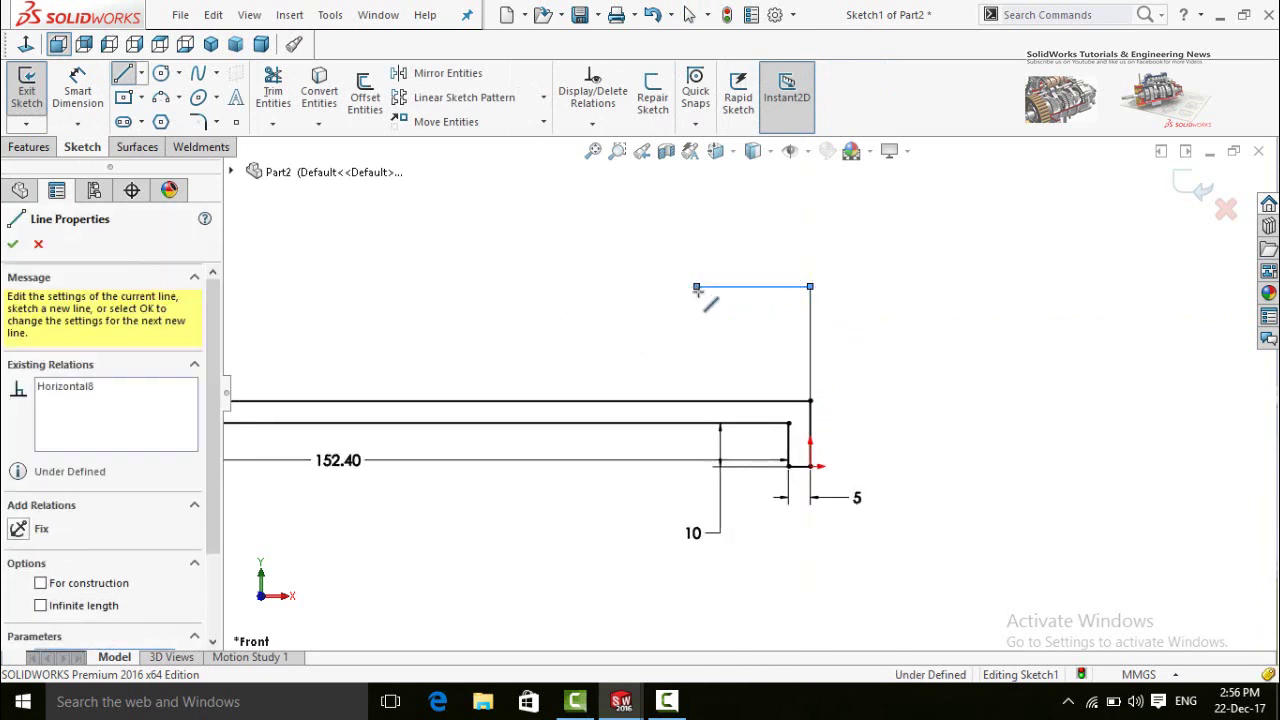
{"action": "left_click", "coordinate": [697, 302]}
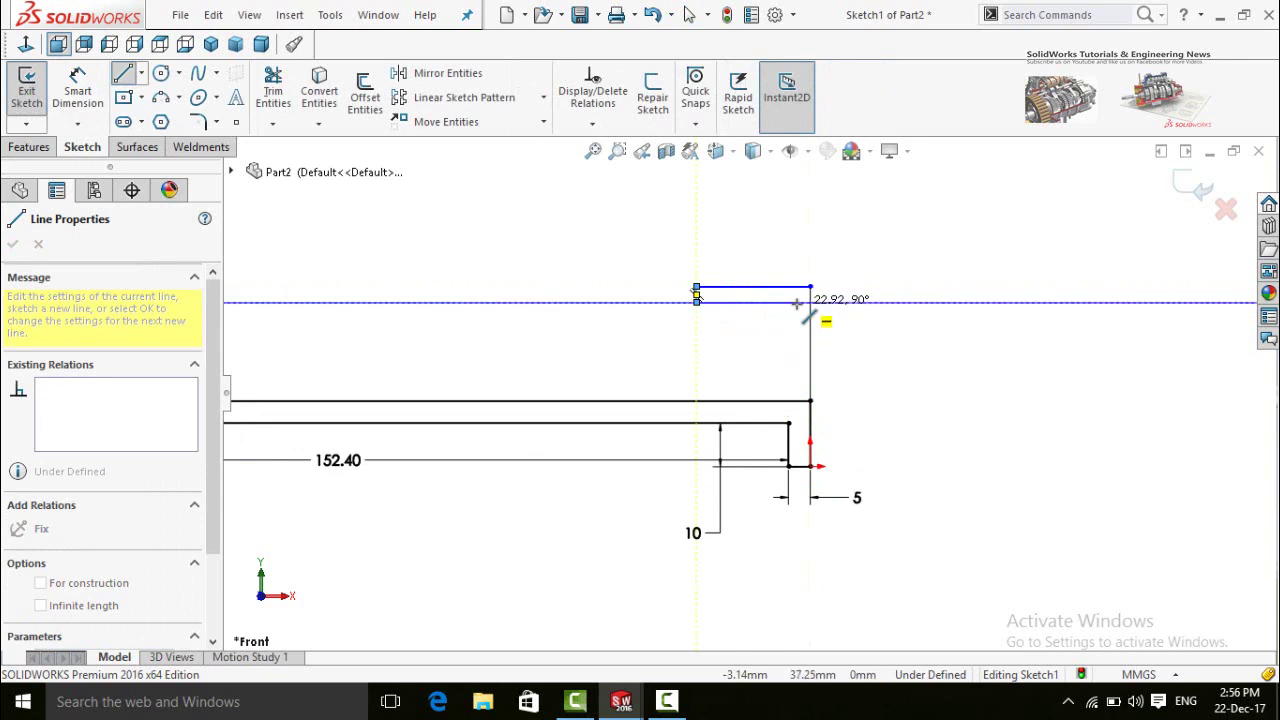
{"action": "left_click", "coordinate": [797, 302]}
{"action": "left_click", "coordinate": [797, 401]}
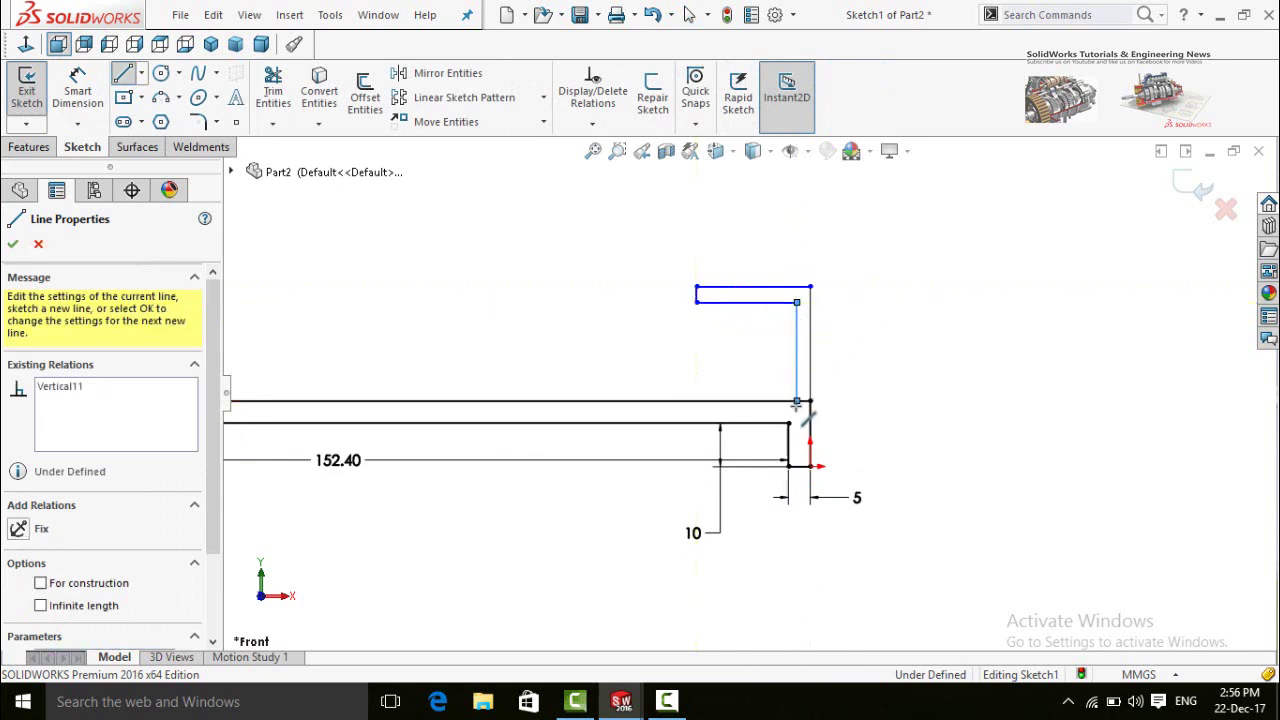
{"action": "key", "text": "Escape"}
Trim away the short segment of the arm's upper line between the hook's two vertical lines.
{"action": "scroll", "coordinate": [765, 404], "scroll_direction": "down", "scroll_amount": 2}
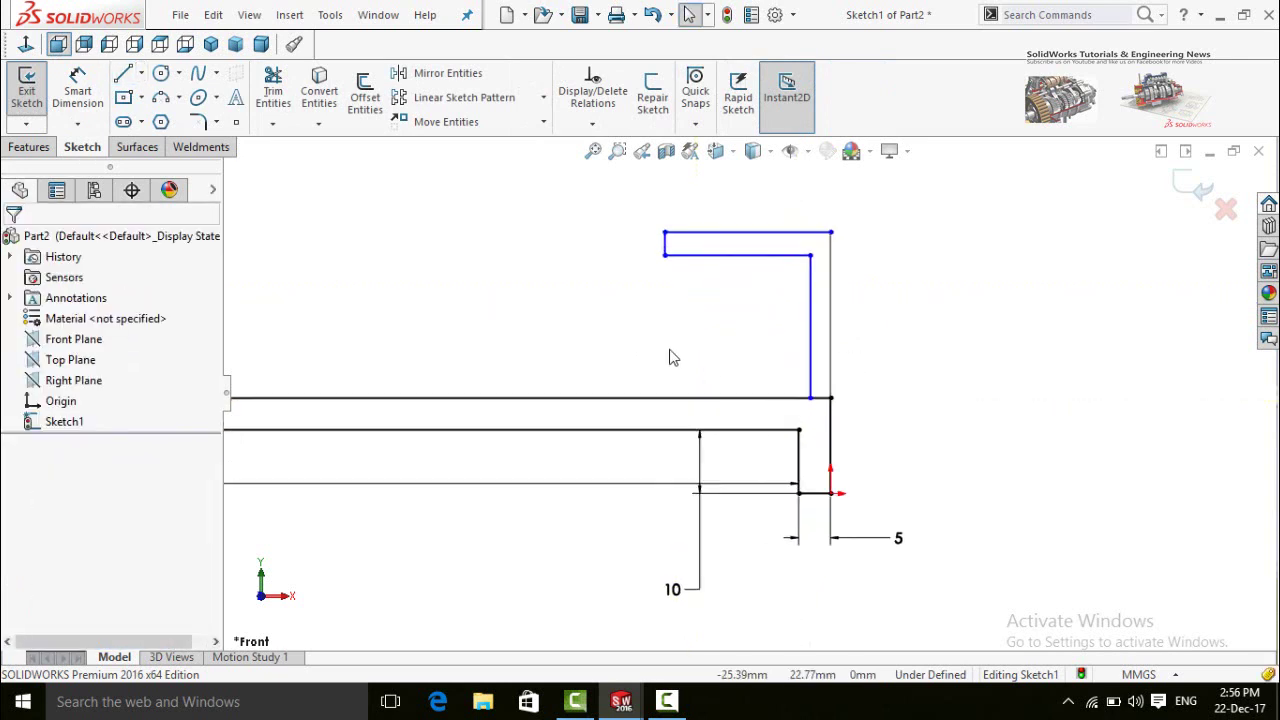
{"action": "left_click", "coordinate": [273, 92]}
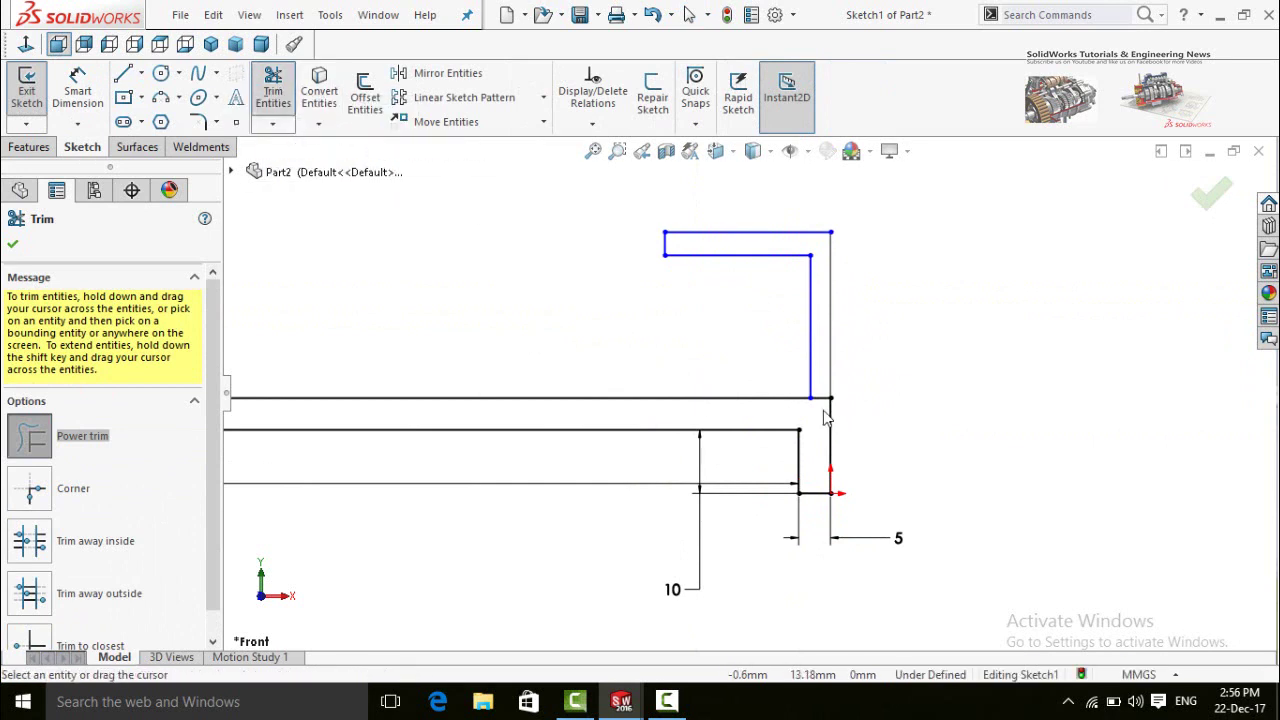
{"action": "scroll", "coordinate": [820, 420], "scroll_direction": "down", "scroll_amount": 2}
{"action": "scroll", "coordinate": [814, 428], "scroll_direction": "up", "scroll_amount": 2}
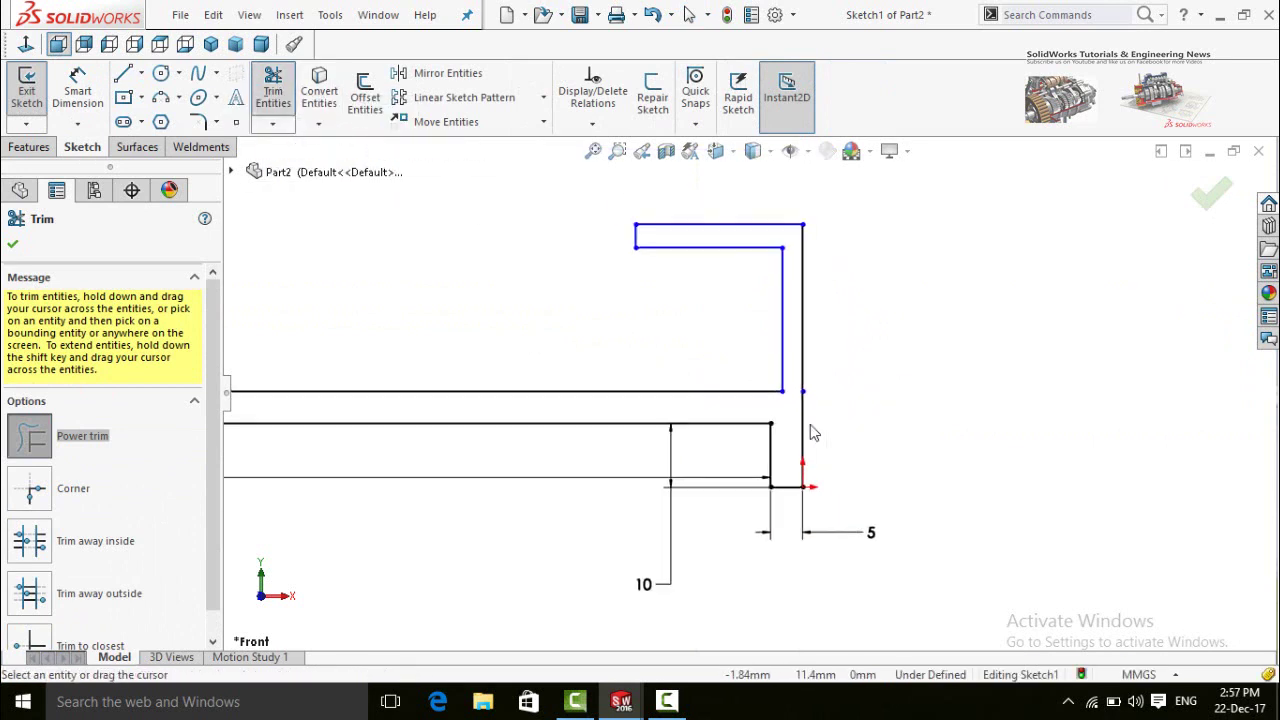
{"action": "key", "text": "Escape"}
Dimension the distance between the hook's two vertical lines to 1 mm.
{"action": "right_click_drag", "start_coordinate": [864, 398], "coordinate": [857, 314]}
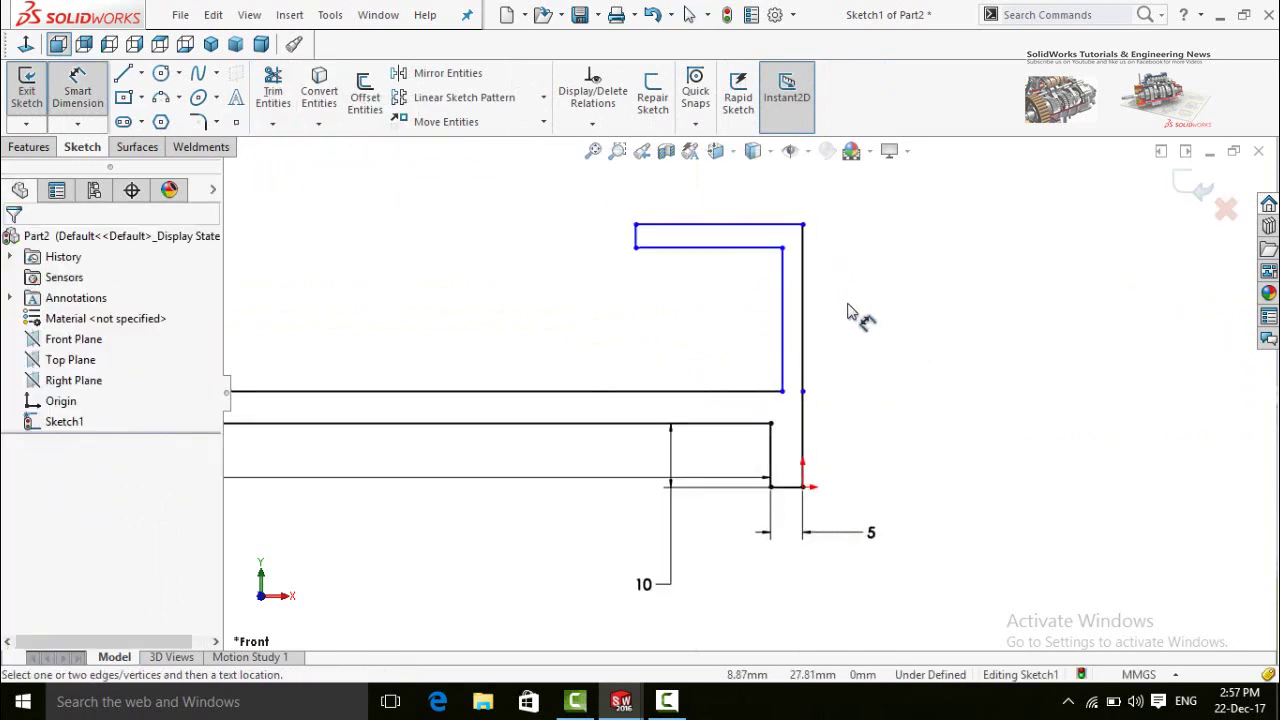
{"action": "left_click", "coordinate": [783, 343]}
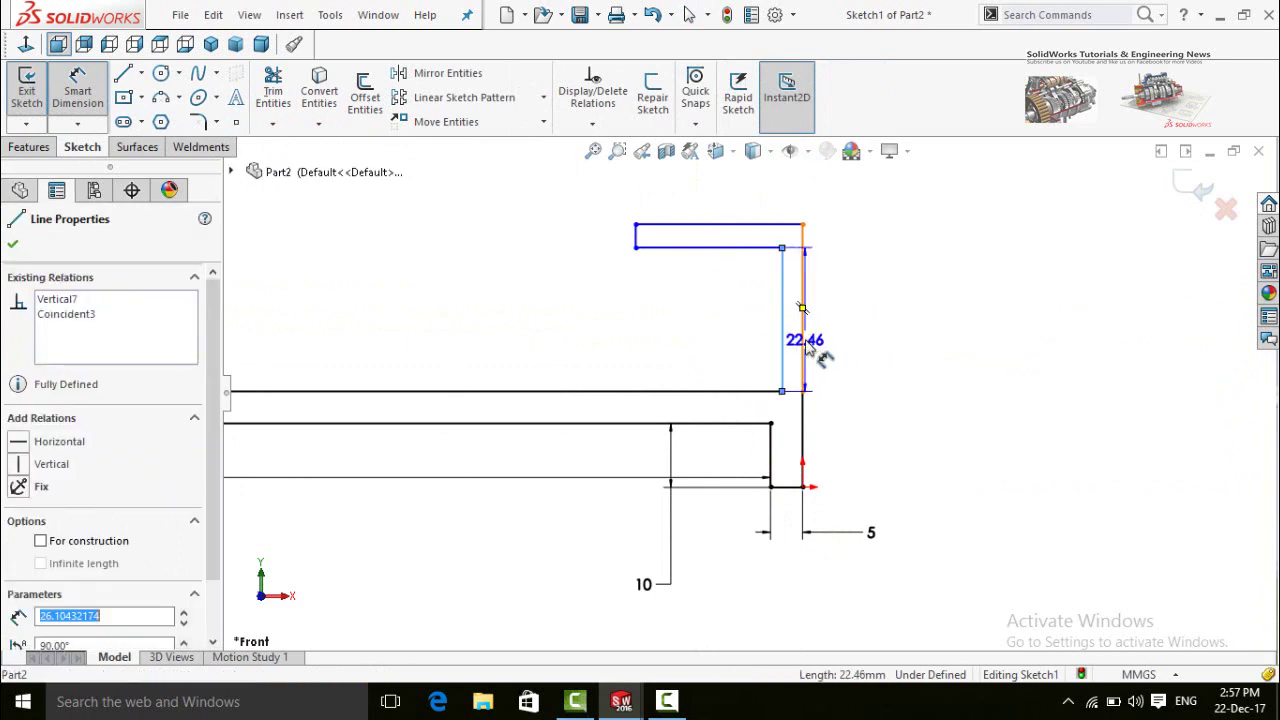
{"action": "left_click", "coordinate": [802, 318]}
{"action": "left_click", "coordinate": [922, 352]}
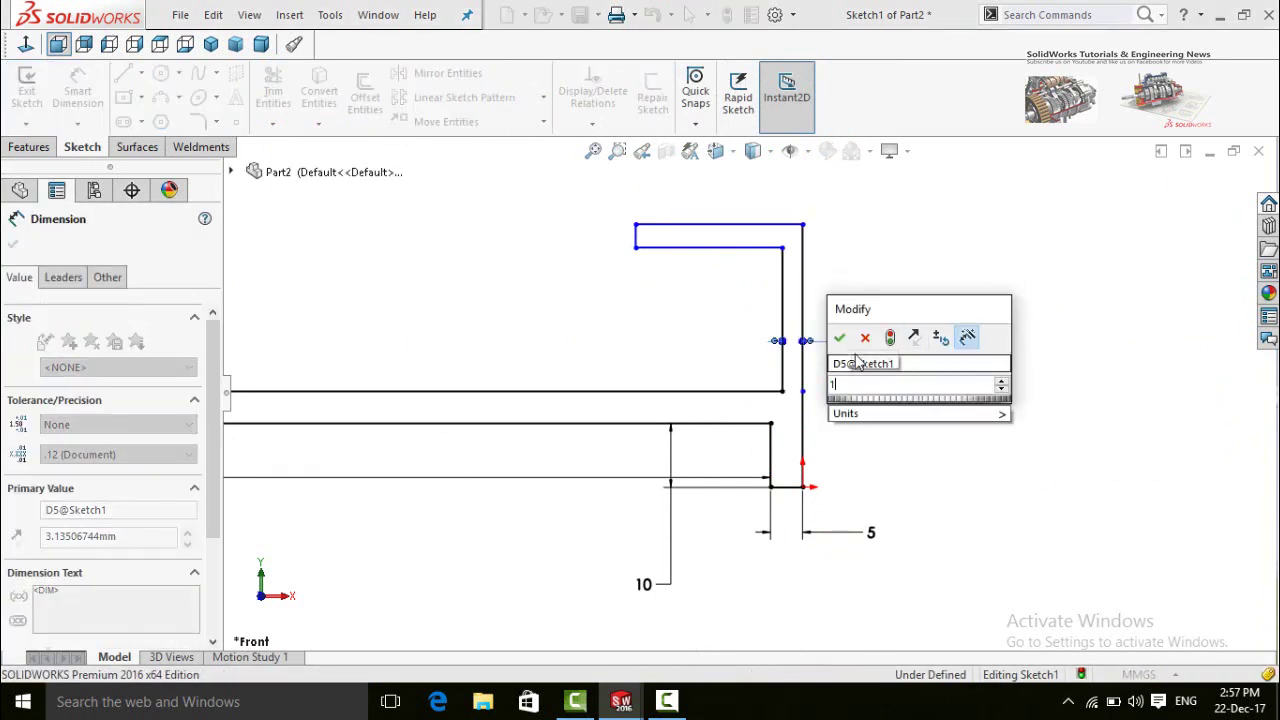
{"action": "left_click", "coordinate": [840, 338]}
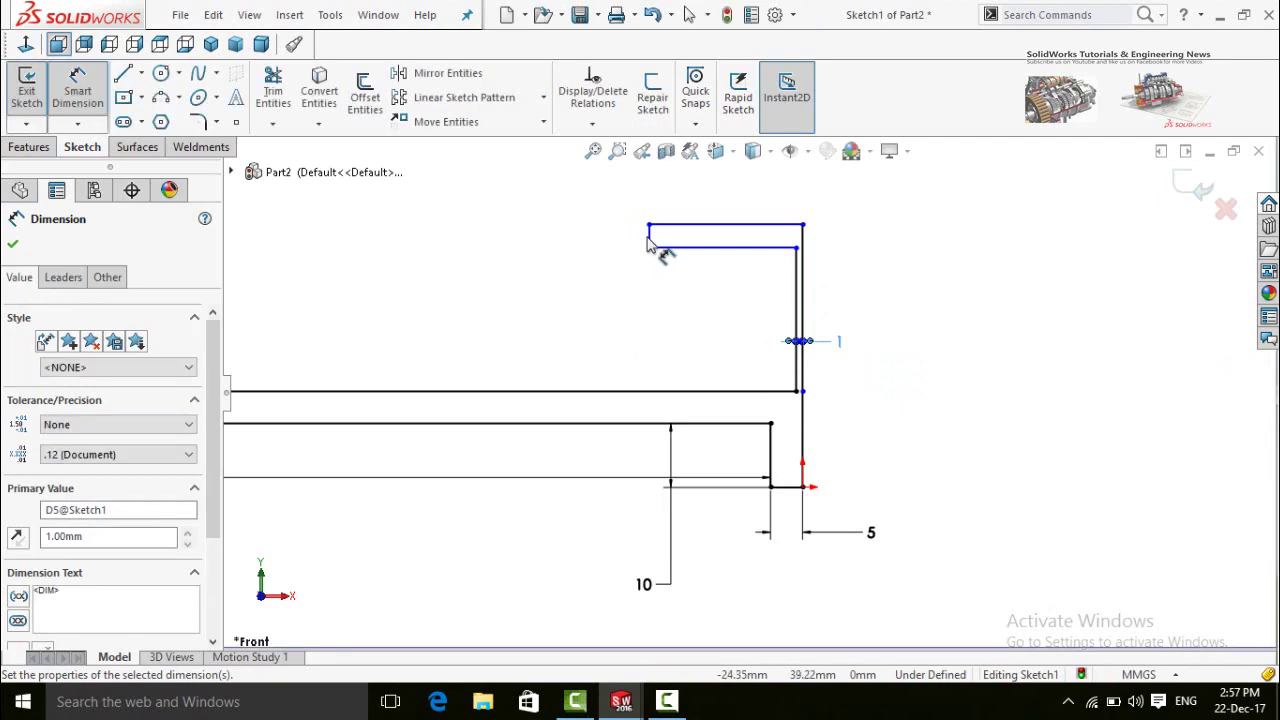
Dimension the short end line of the hook's horizontal lip to 1 mm.
{"action": "left_click", "coordinate": [651, 240]}
{"action": "left_click", "coordinate": [568, 330]}
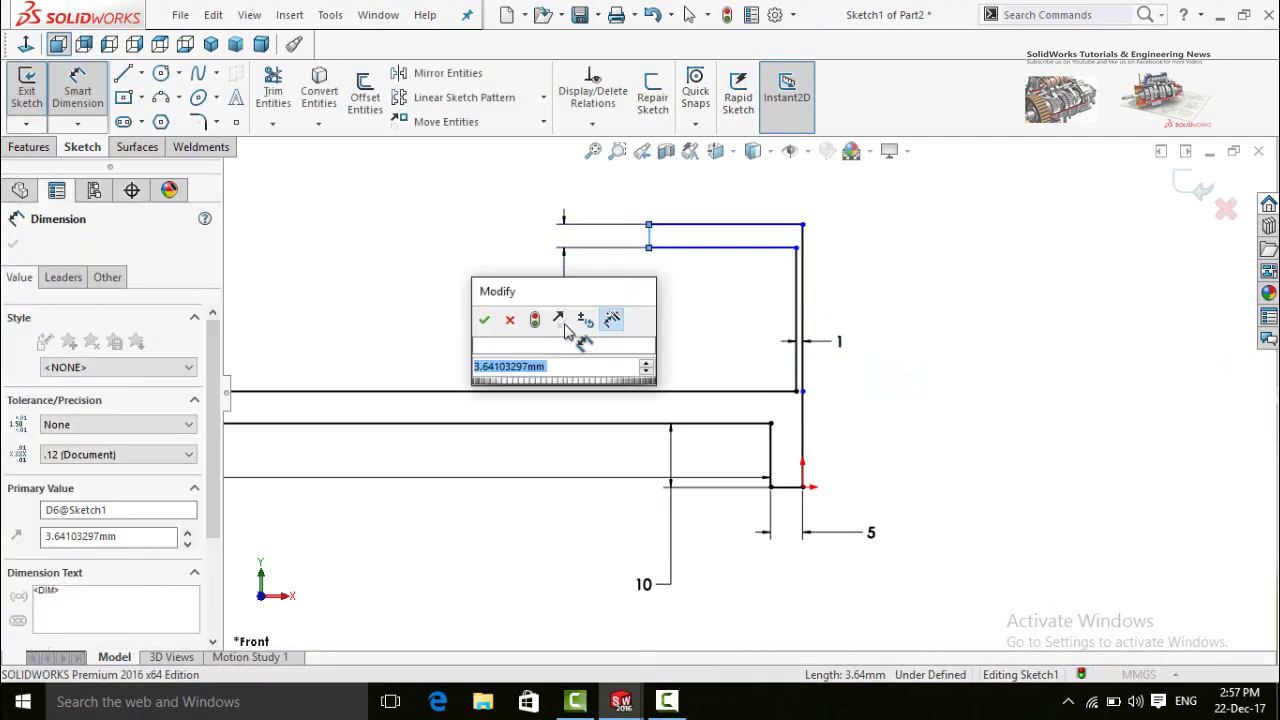
{"action": "type", "text": "1"}
{"action": "key", "text": "Return"}
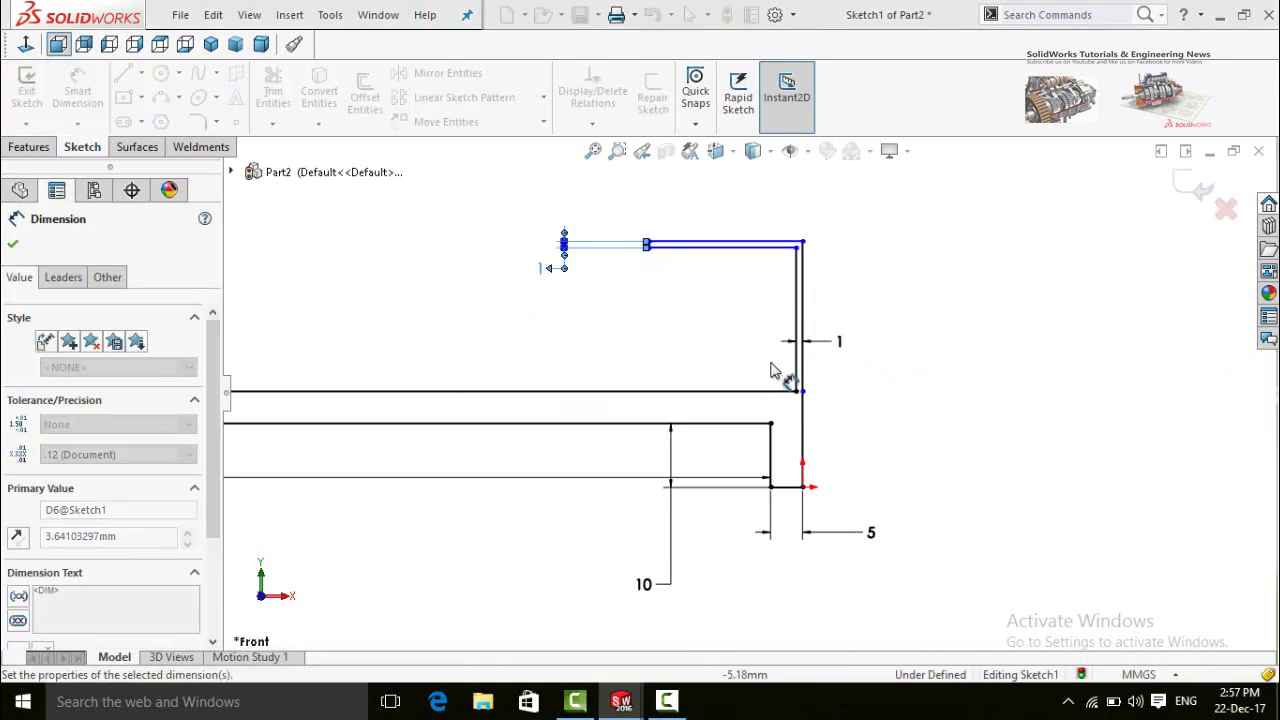
{"action": "left_click", "coordinate": [912, 415]}
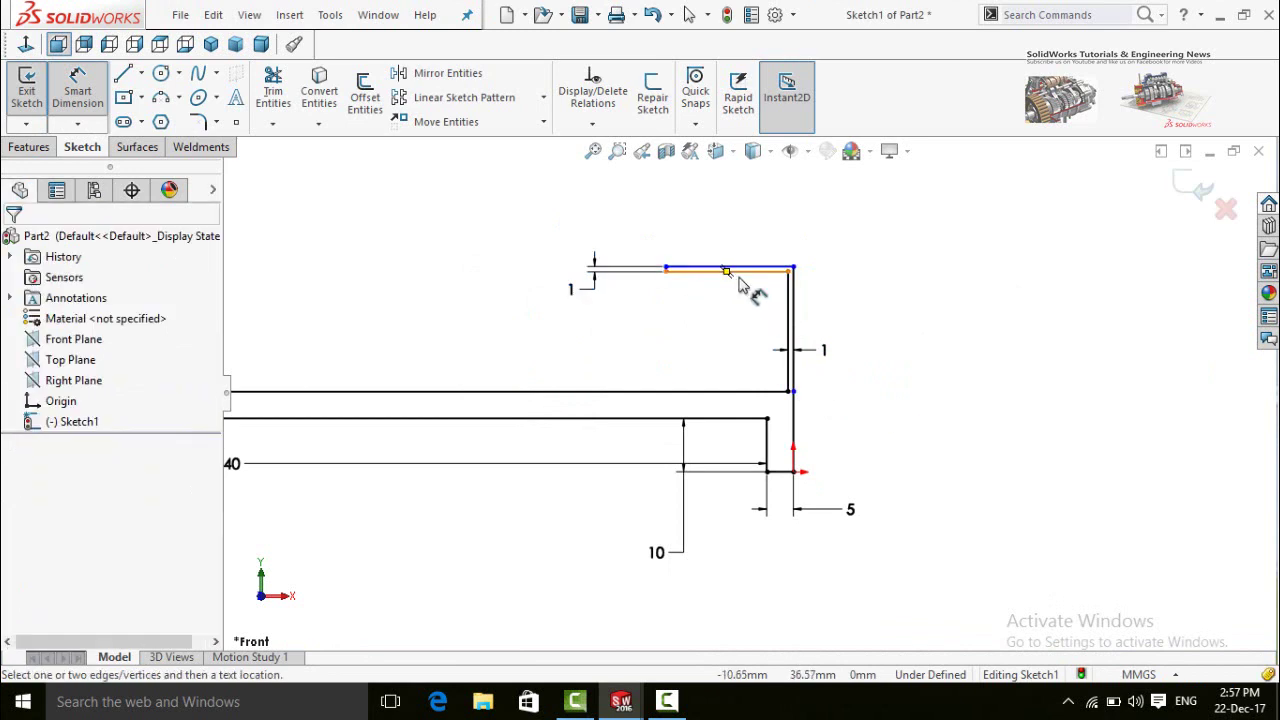
Dimension the vertical distance from the lip's lower line to the leg's bottom line to 30 mm.
{"action": "mouse_move", "coordinate": [742, 283]}
{"action": "left_mouse_down"}
{"action": "mouse_move", "coordinate": [771, 486]}
{"action": "mouse_move", "coordinate": [797, 484]}
{"action": "left_mouse_up"}
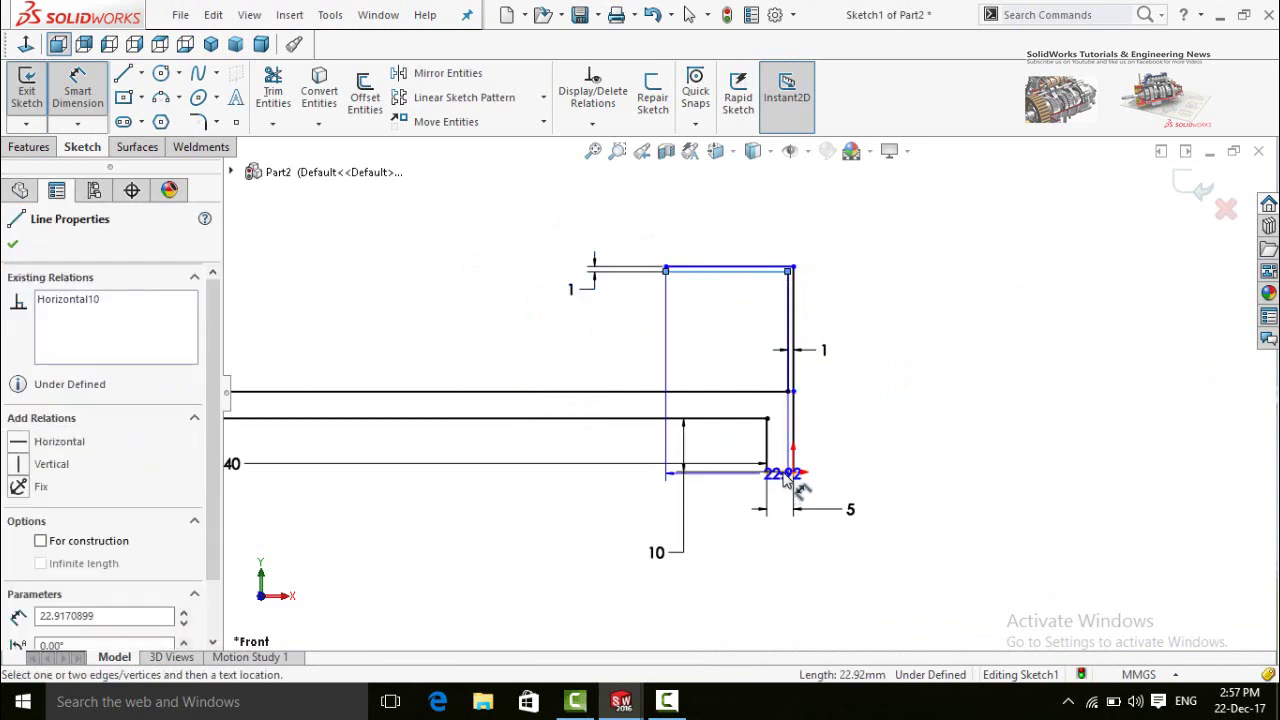
{"action": "left_click", "coordinate": [787, 473]}
{"action": "left_click", "coordinate": [955, 555]}
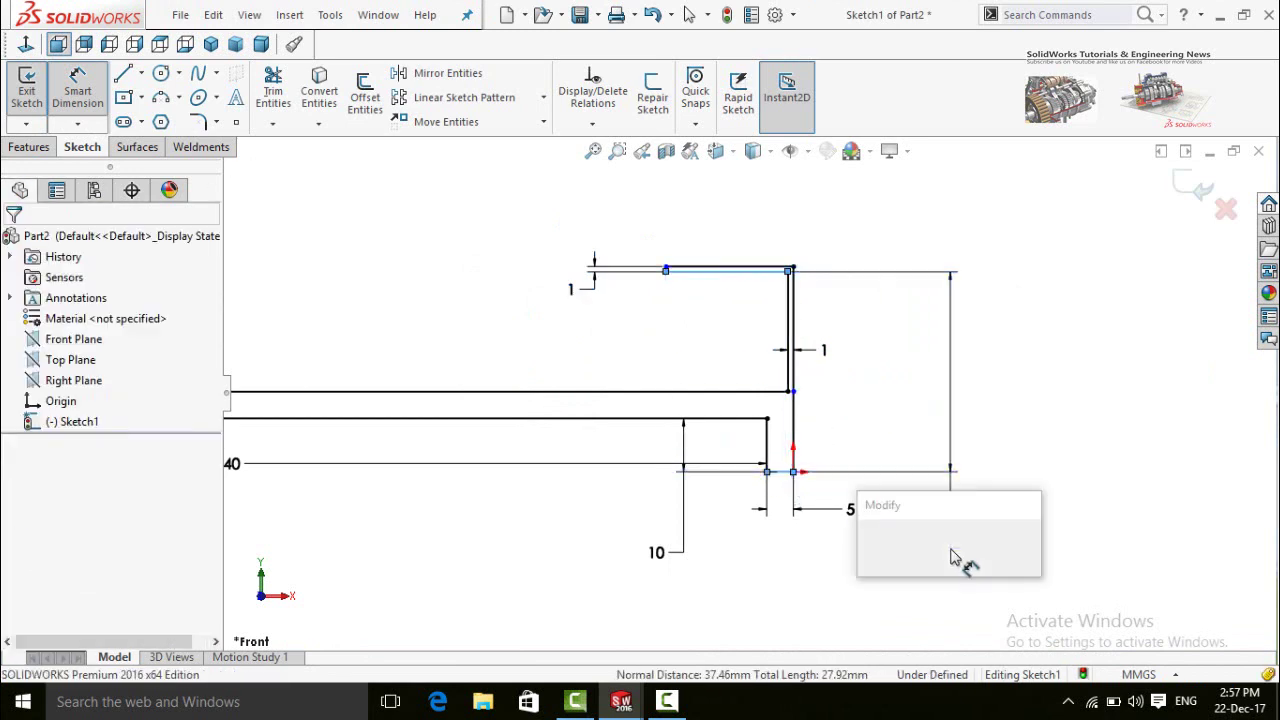
{"action": "type", "text": "30"}
{"action": "key", "text": "Return"}
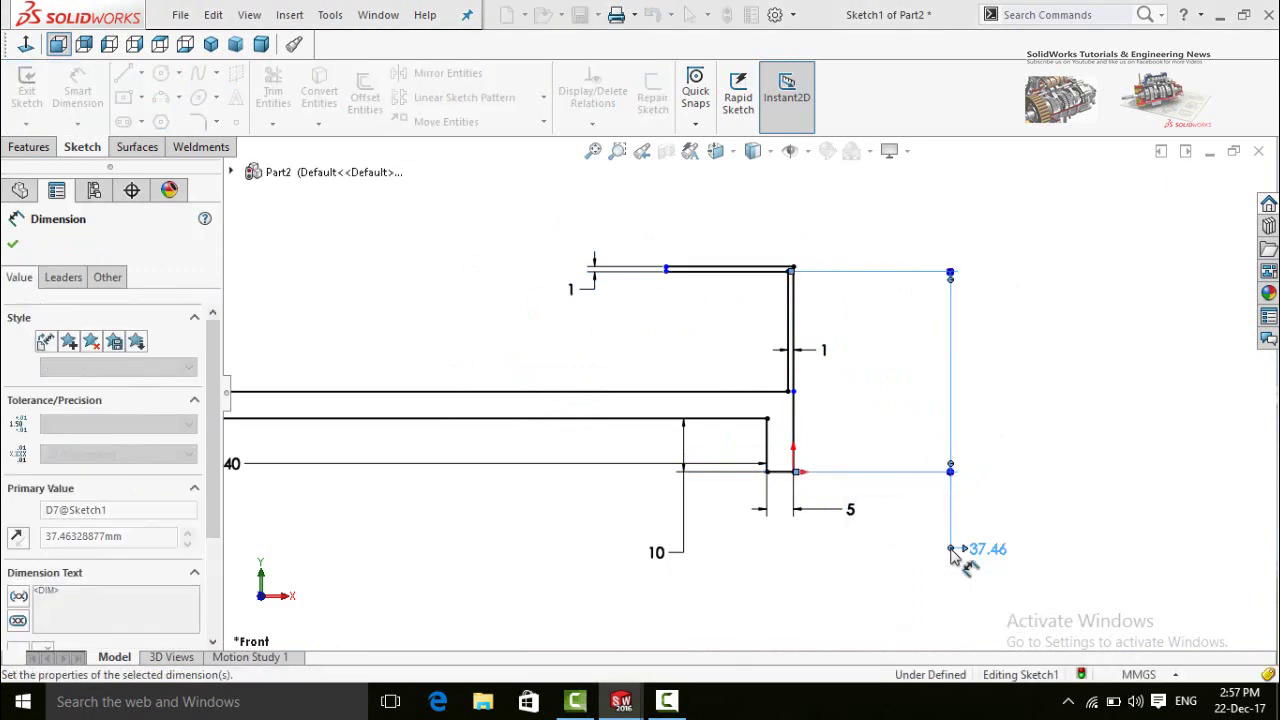
{"action": "scroll", "coordinate": [800, 410], "scroll_direction": "up", "scroll_amount": 3}
{"action": "scroll", "coordinate": [749, 394], "scroll_direction": "down", "scroll_amount": 4}
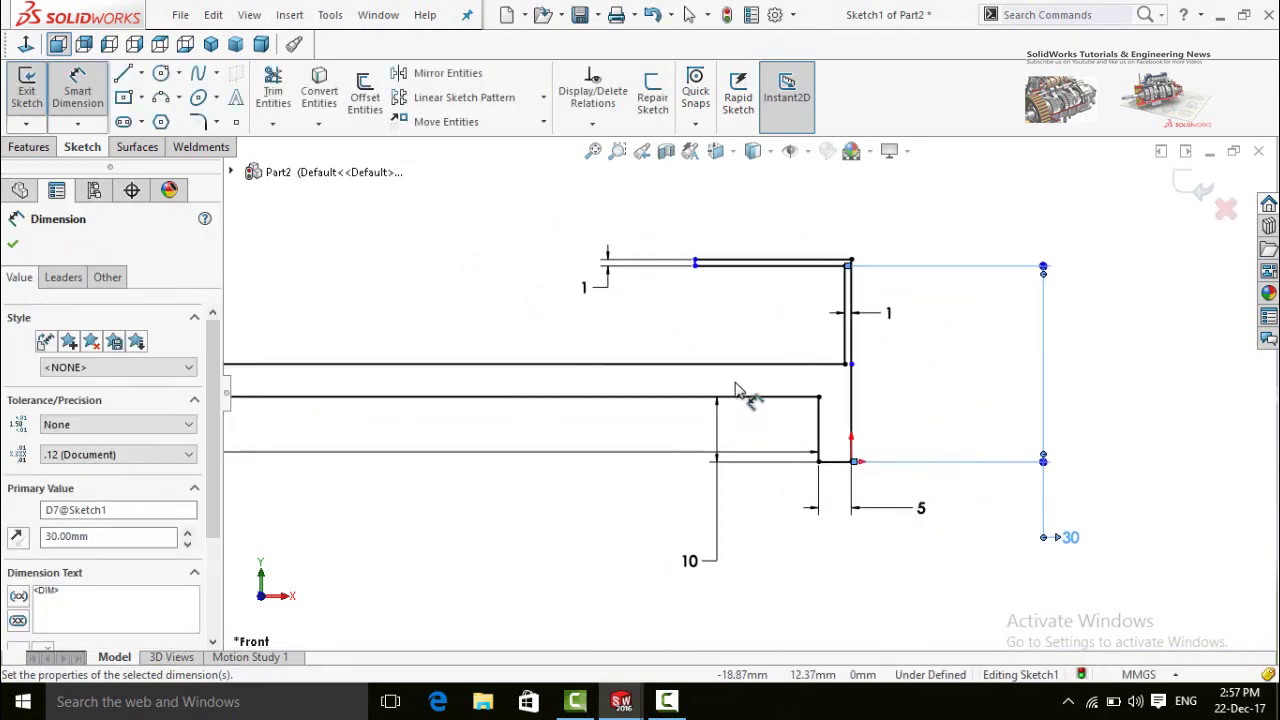
{"action": "key", "text": "Escape"}
{"action": "scroll", "coordinate": [680, 390], "scroll_direction": "up", "scroll_amount": 4}
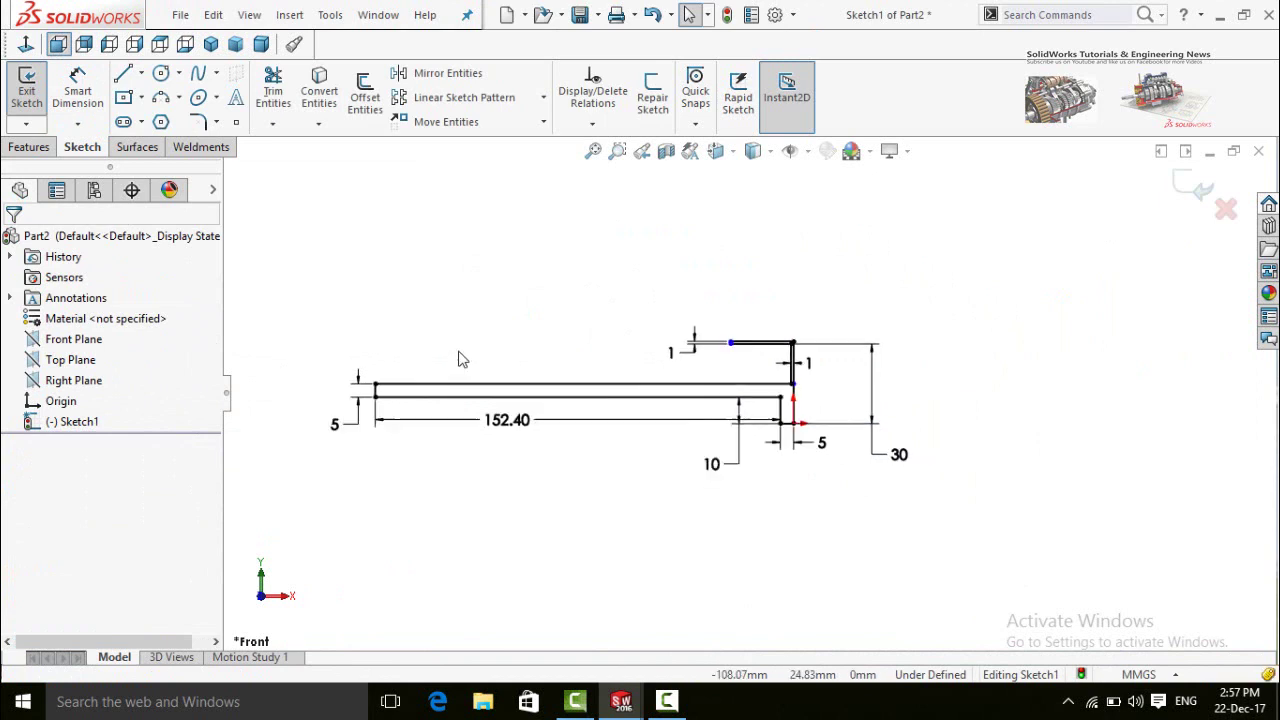
Revolve the hooked L-shaped profile 360 degrees about the leg's short bottom line through the origin.
{"action": "scroll", "coordinate": [476, 357], "scroll_direction": "down", "scroll_amount": 2}
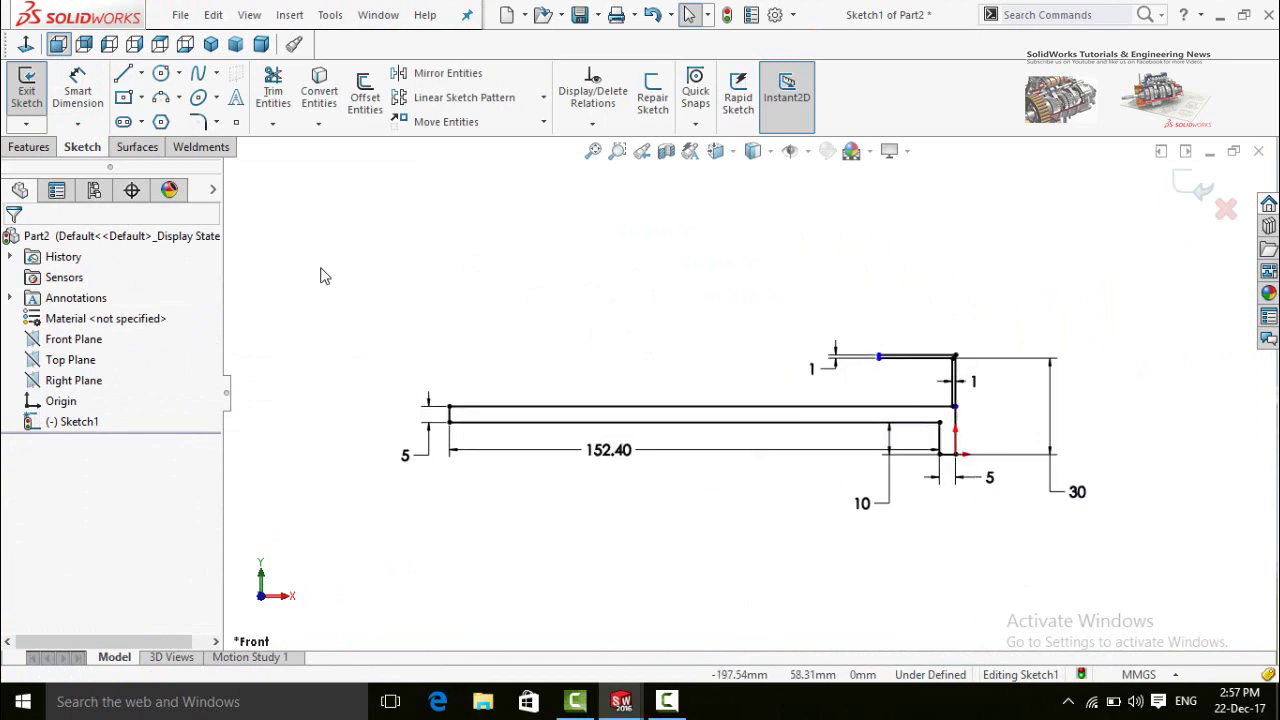
{"action": "scroll", "coordinate": [15, 155], "scroll_direction": "up", "scroll_amount": 1}
{"action": "left_click", "coordinate": [20, 153]}
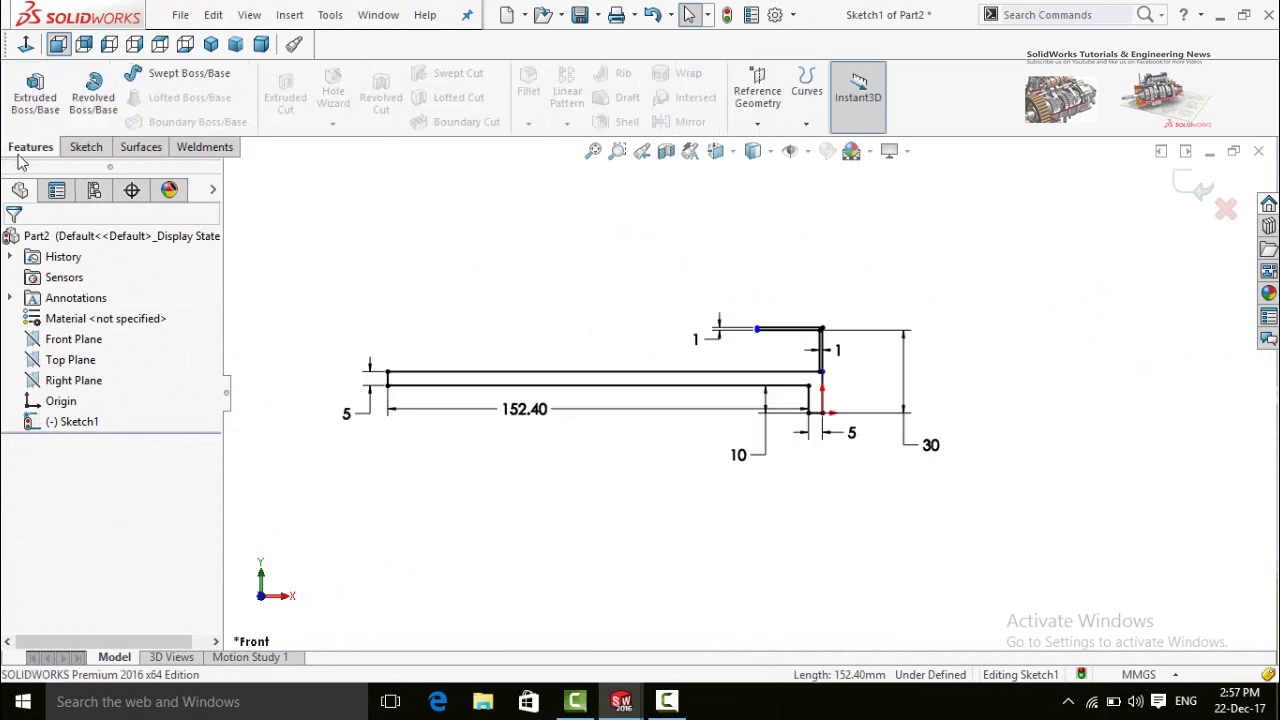
{"action": "left_click", "coordinate": [93, 95]}
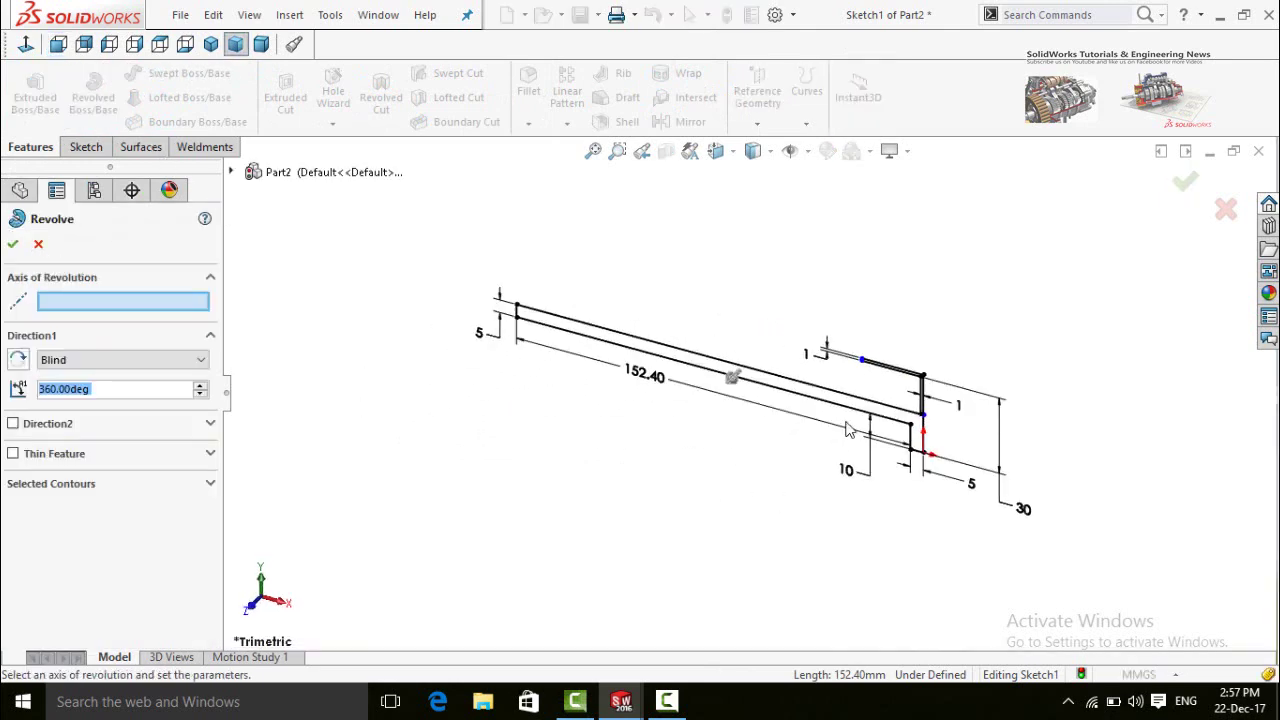
{"action": "scroll", "coordinate": [993, 490], "scroll_direction": "down", "scroll_amount": 5}
{"action": "left_click", "coordinate": [1003, 515]}
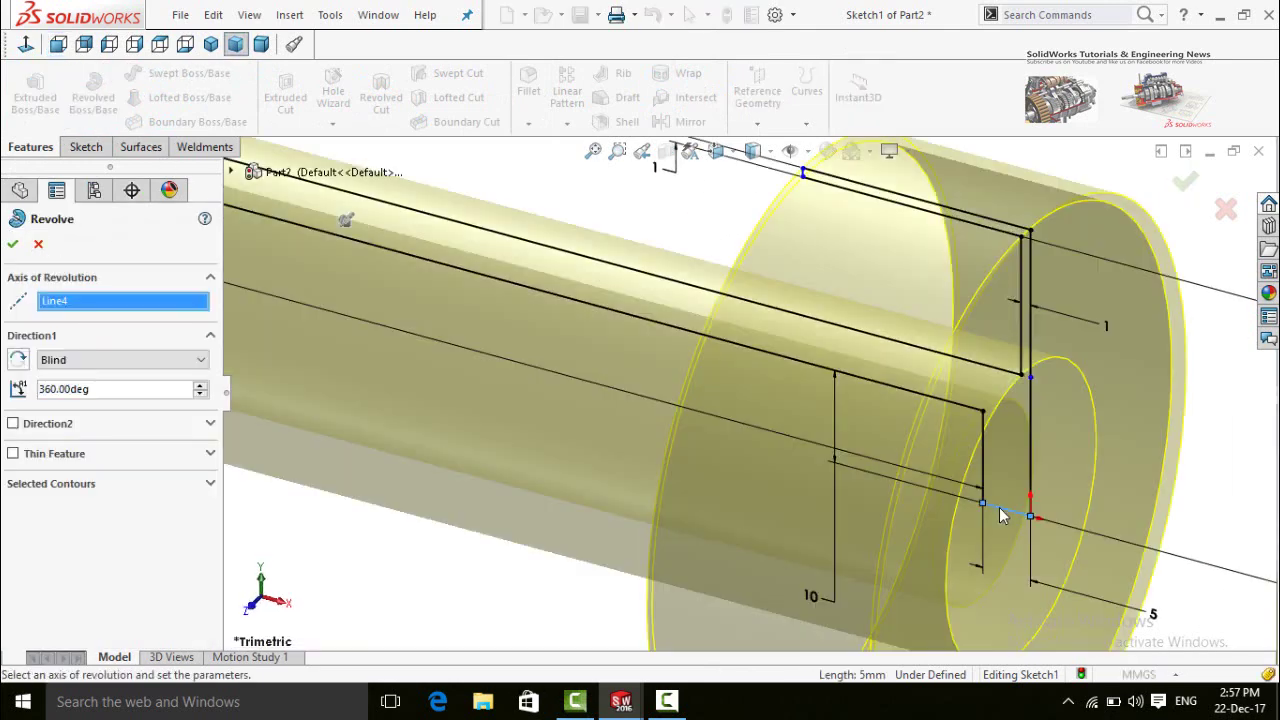
{"action": "key", "text": "f"}
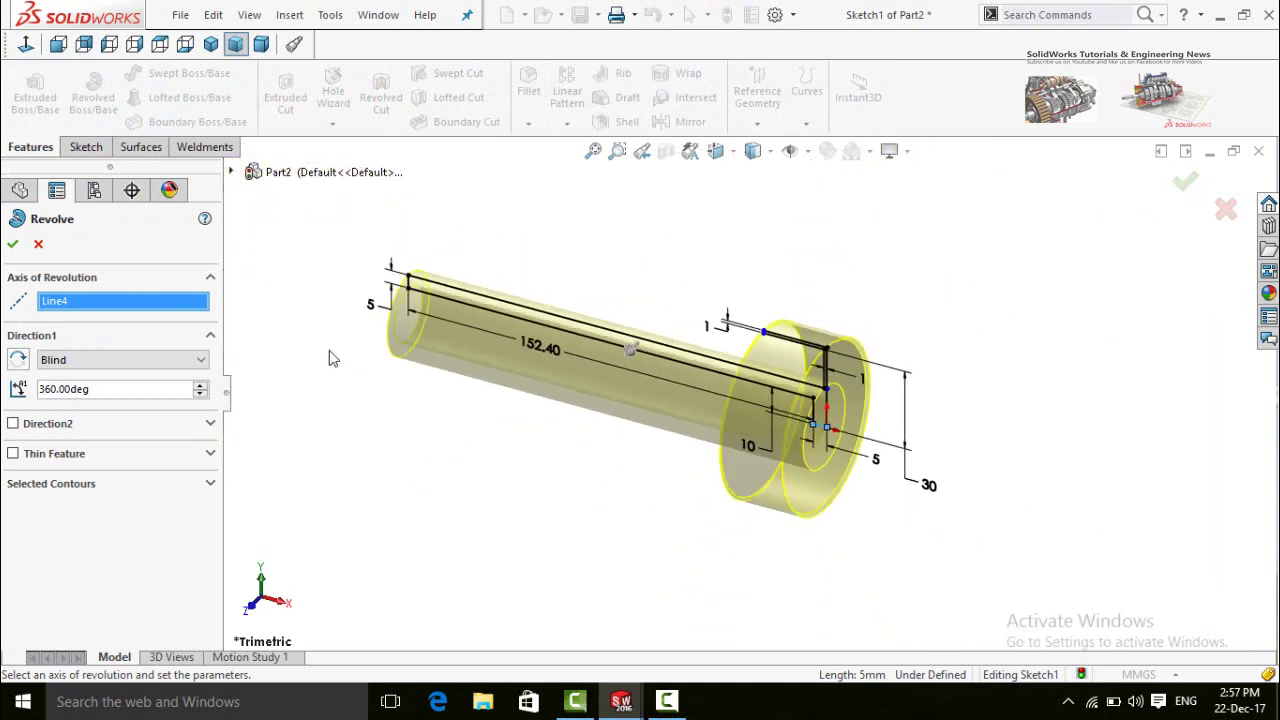
{"action": "left_click", "coordinate": [10, 247]}
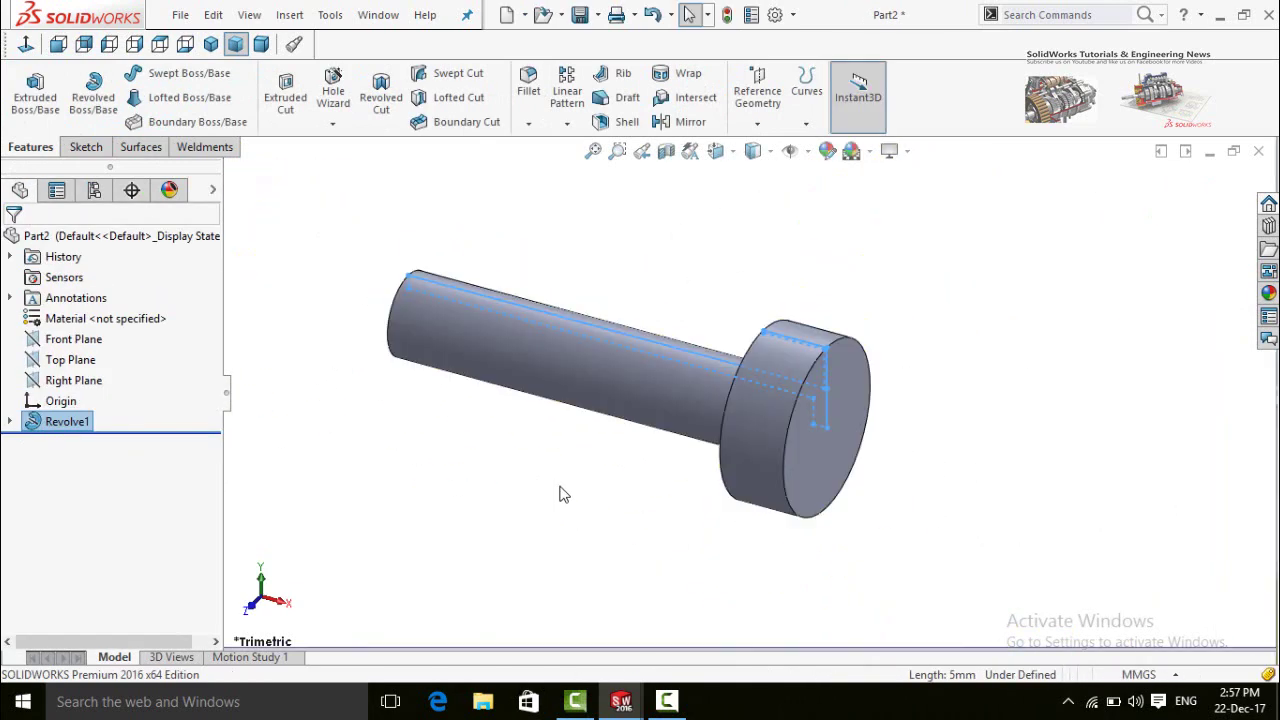
Start a sketch on the Top Plane and view it face-on at the head end of the revolved body.
{"action": "middle_click_drag", "start_coordinate": [600, 511], "coordinate": [437, 410]}
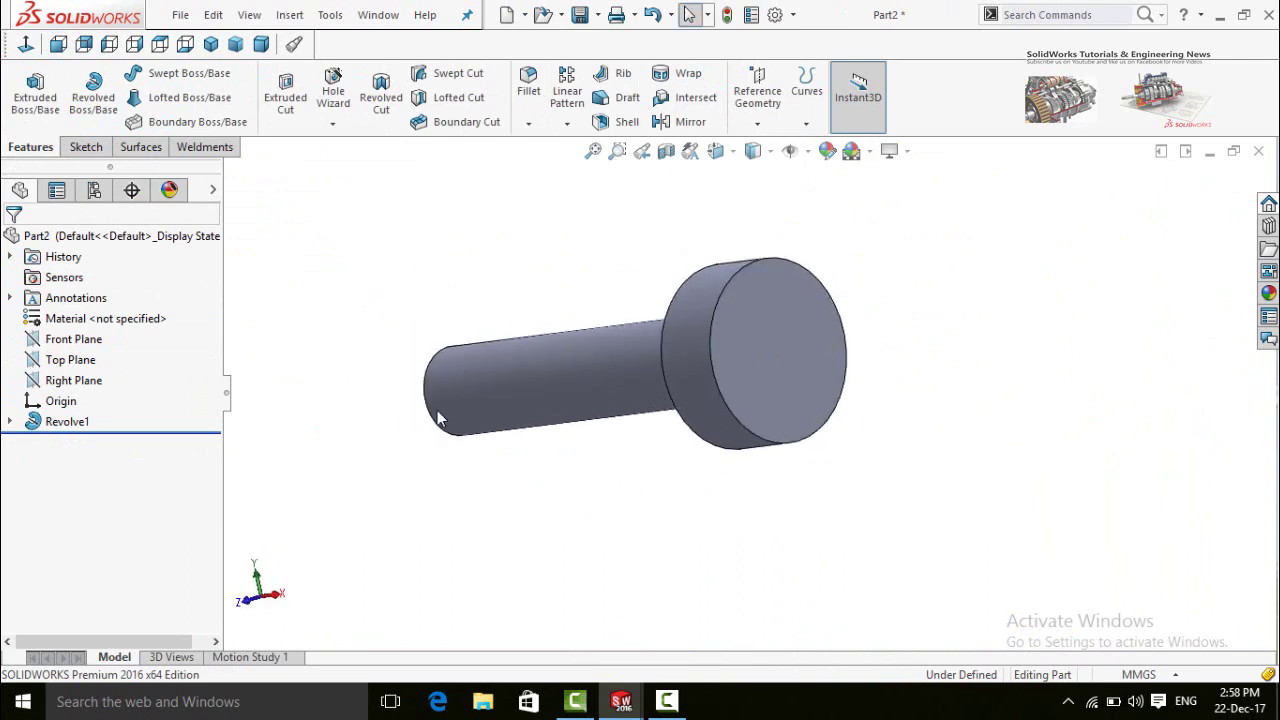
{"action": "left_click", "coordinate": [48, 362]}
{"action": "left_click", "coordinate": [60, 337]}
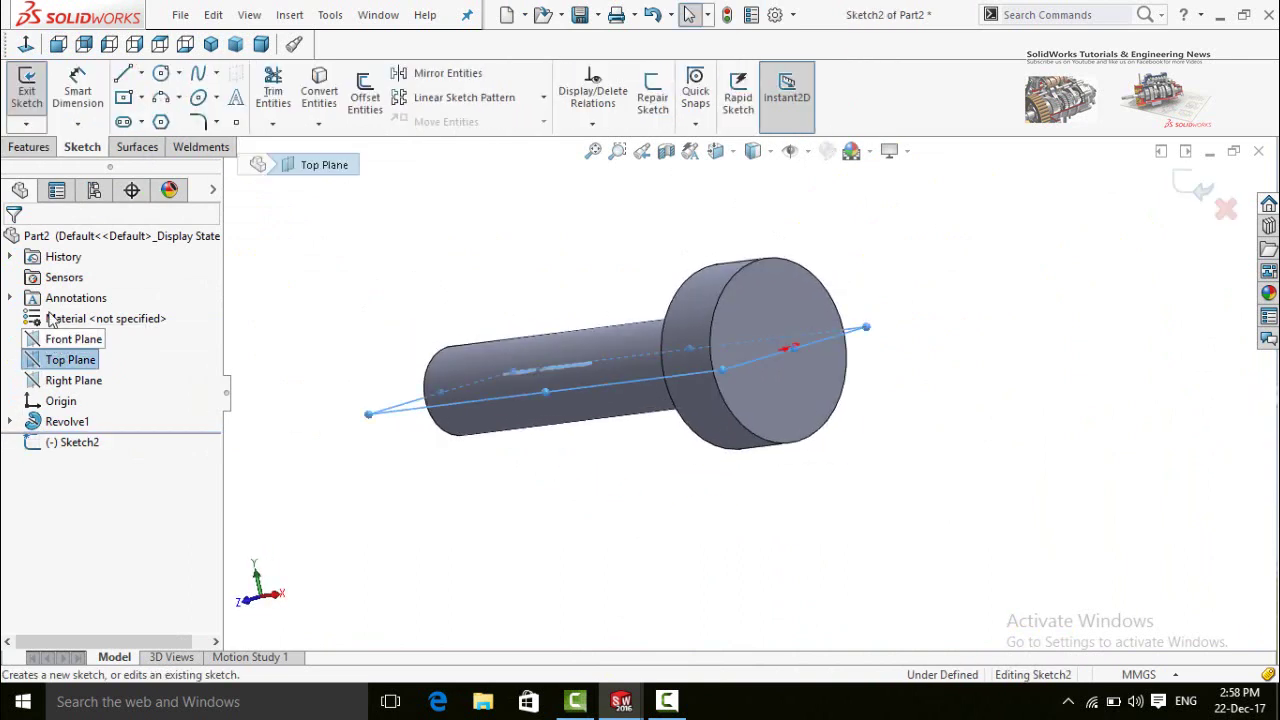
{"action": "left_click", "coordinate": [26, 44]}
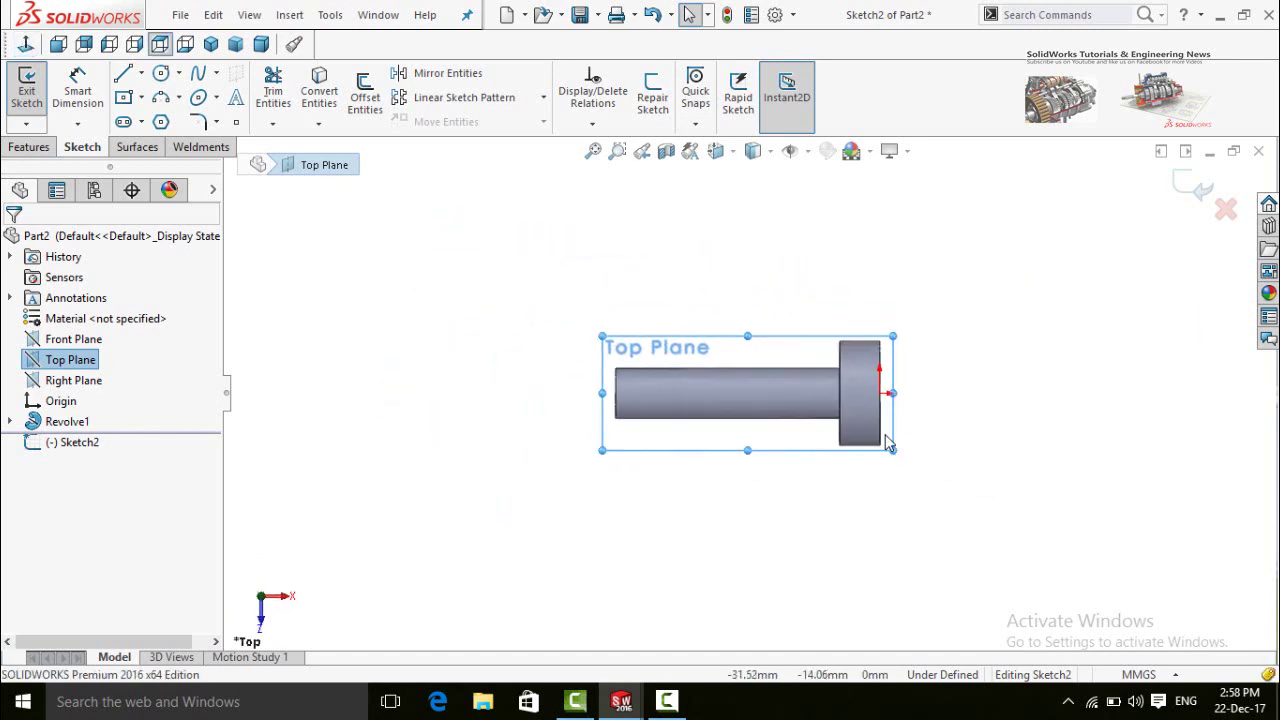
{"action": "scroll", "coordinate": [880, 415], "scroll_direction": "down", "scroll_amount": 4}
{"action": "scroll", "coordinate": [876, 401], "scroll_direction": "down", "scroll_amount": 2}
{"action": "left_click", "coordinate": [840, 406]}
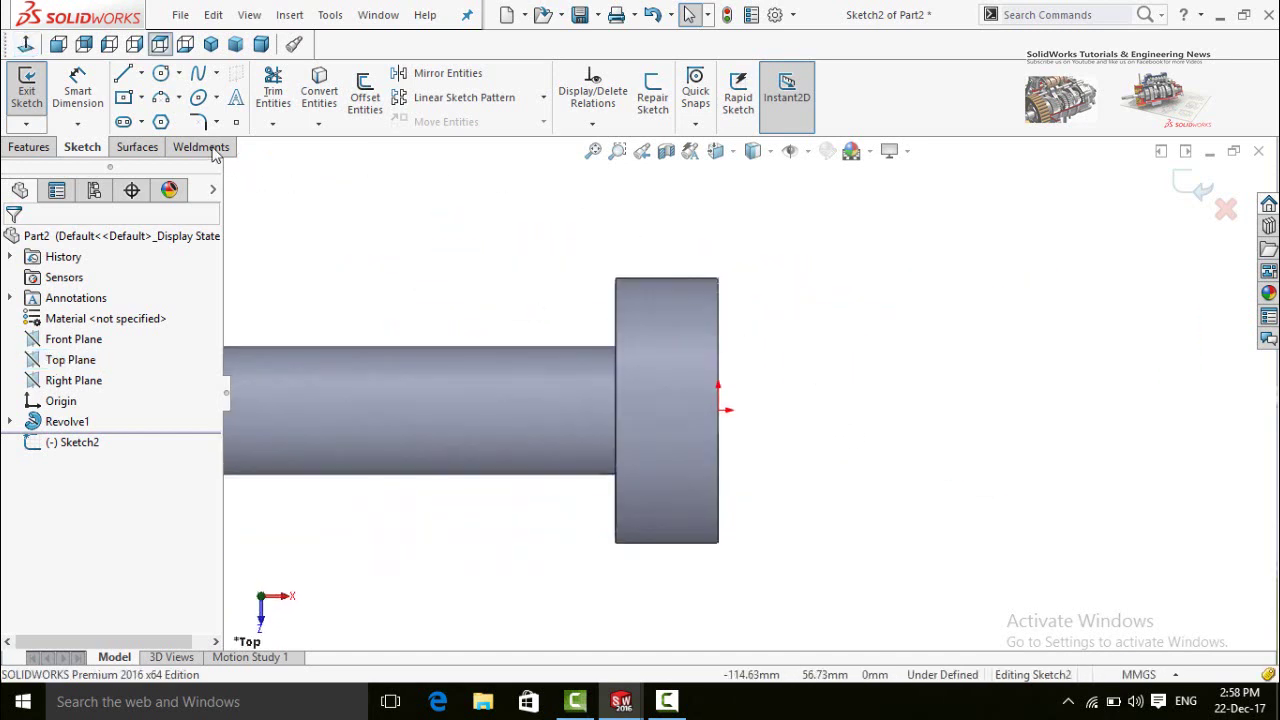
Sketch two concentric circles about 25 mm and 58 mm in diameter, centred beyond the head's flat end in line with the origin.
{"action": "left_click", "coordinate": [160, 73]}
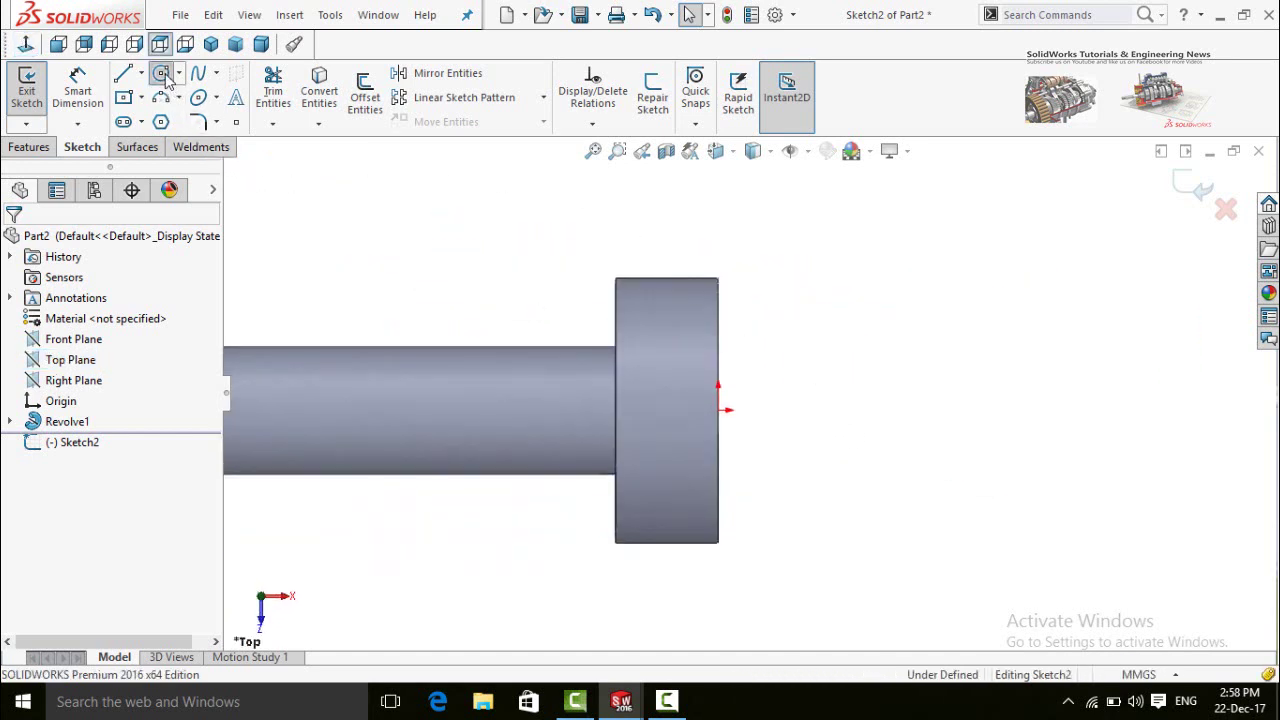
{"action": "left_click", "coordinate": [805, 408]}
{"action": "left_click", "coordinate": [828, 458]}
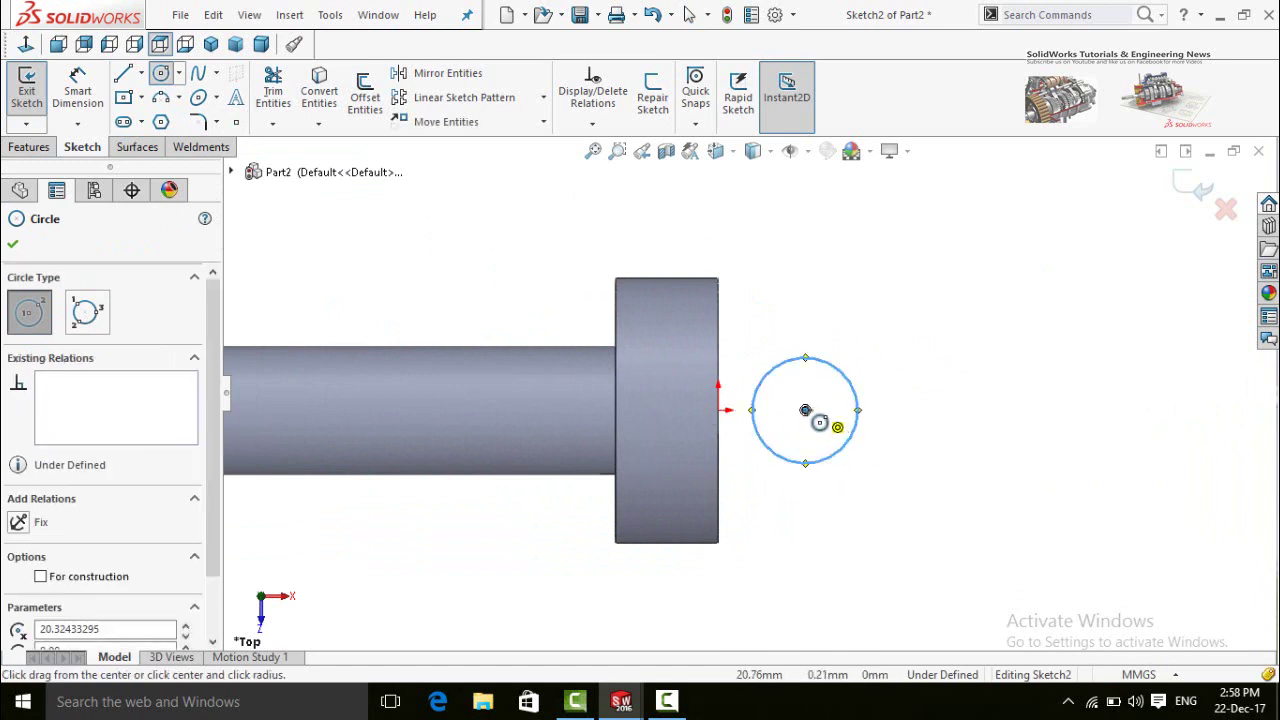
{"action": "left_click", "coordinate": [805, 409]}
{"action": "left_click", "coordinate": [897, 494]}
{"action": "key", "text": "Escape"}
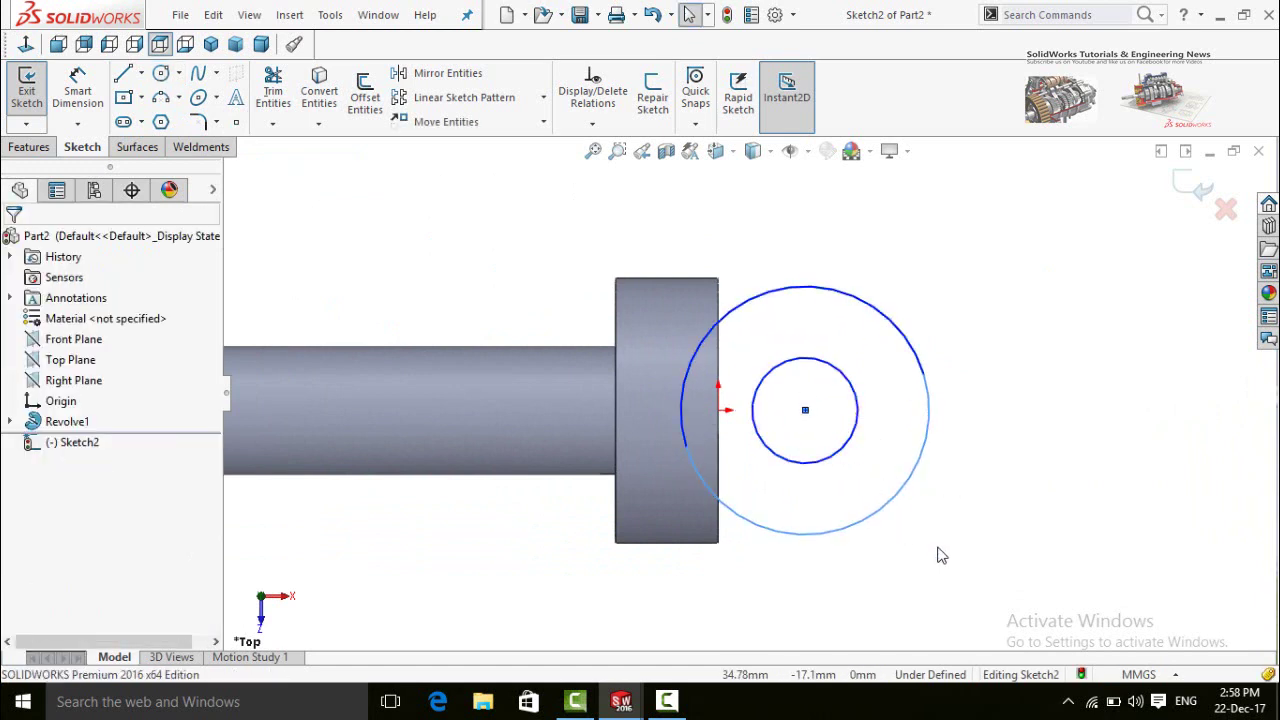
Dimension the inner circle's diameter to 20 mm and the outer circle's diameter to 30 mm.
{"action": "left_click", "coordinate": [846, 454]}
{"action": "left_click", "coordinate": [1030, 330]}
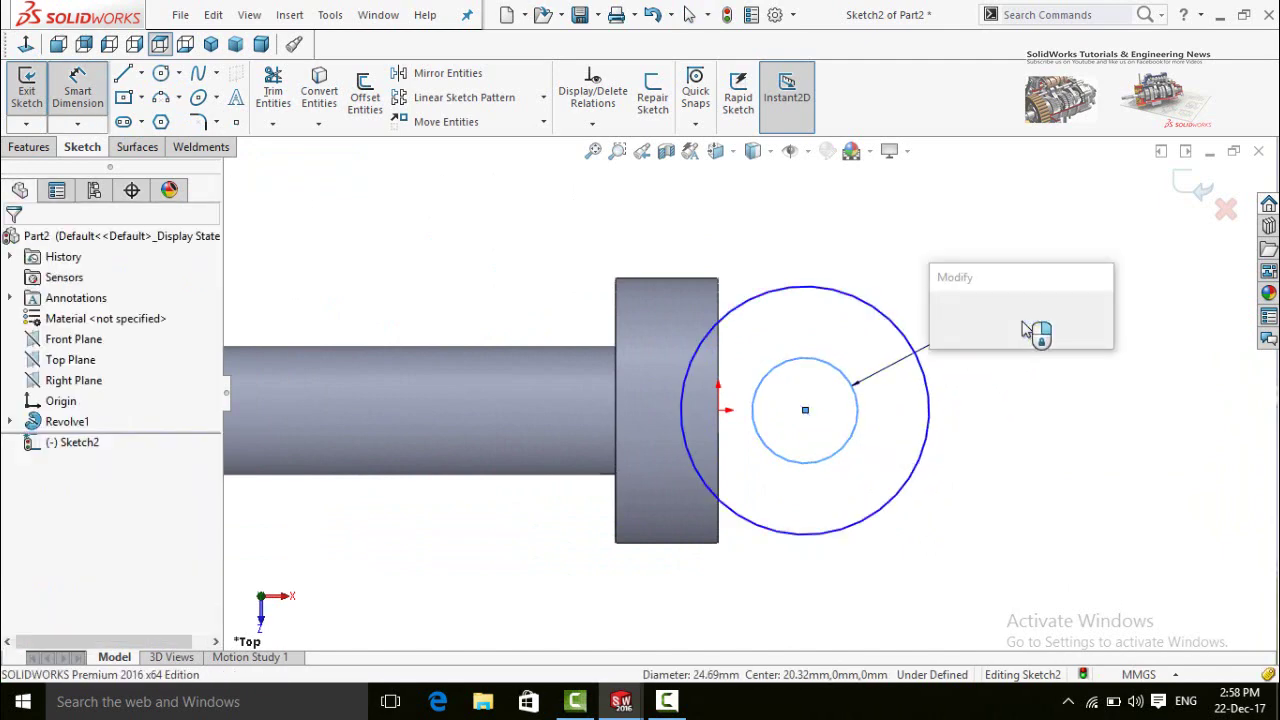
{"action": "key", "text": "Return"}
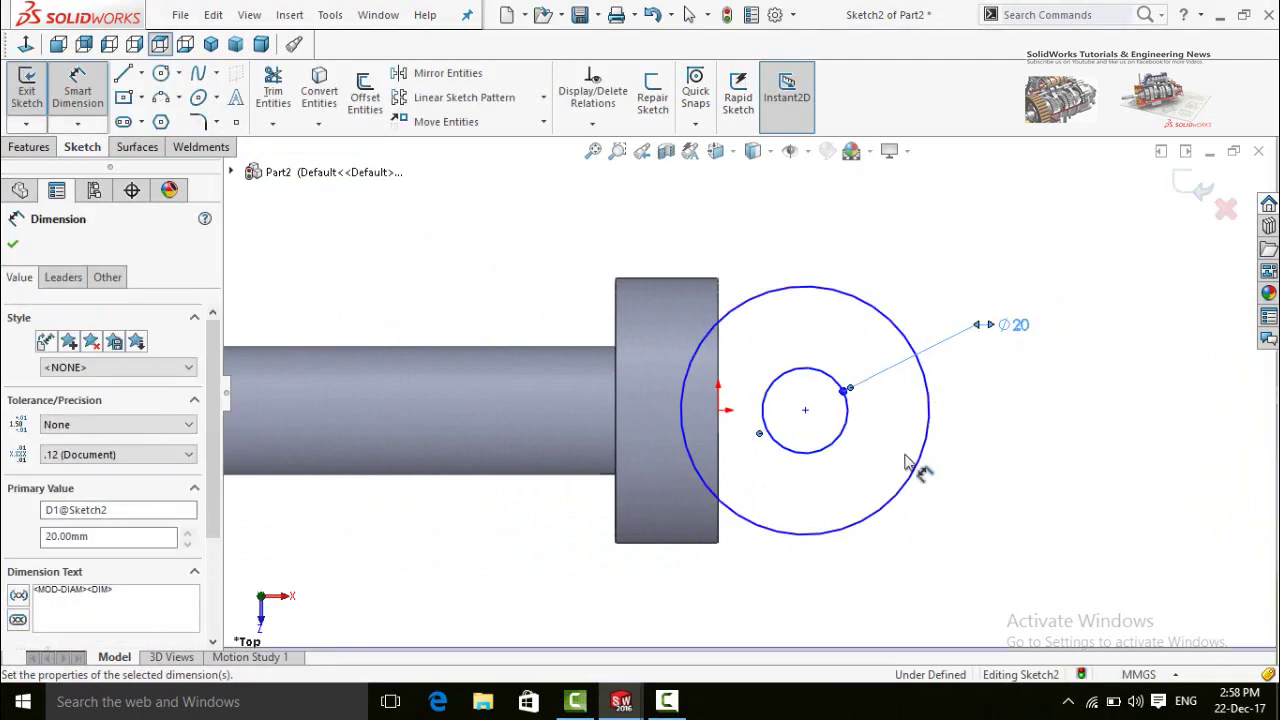
{"action": "left_click", "coordinate": [897, 510]}
{"action": "left_click", "coordinate": [1066, 596]}
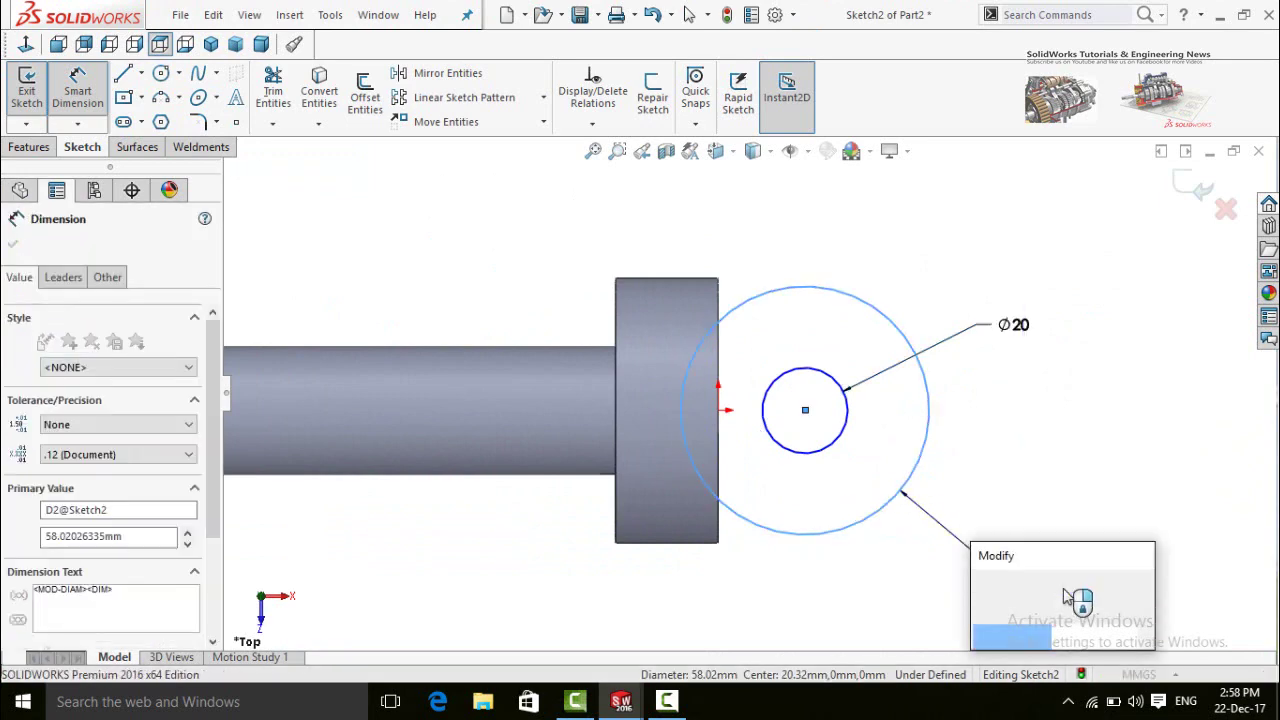
{"action": "type", "text": "30"}
{"action": "key", "text": "Return"}
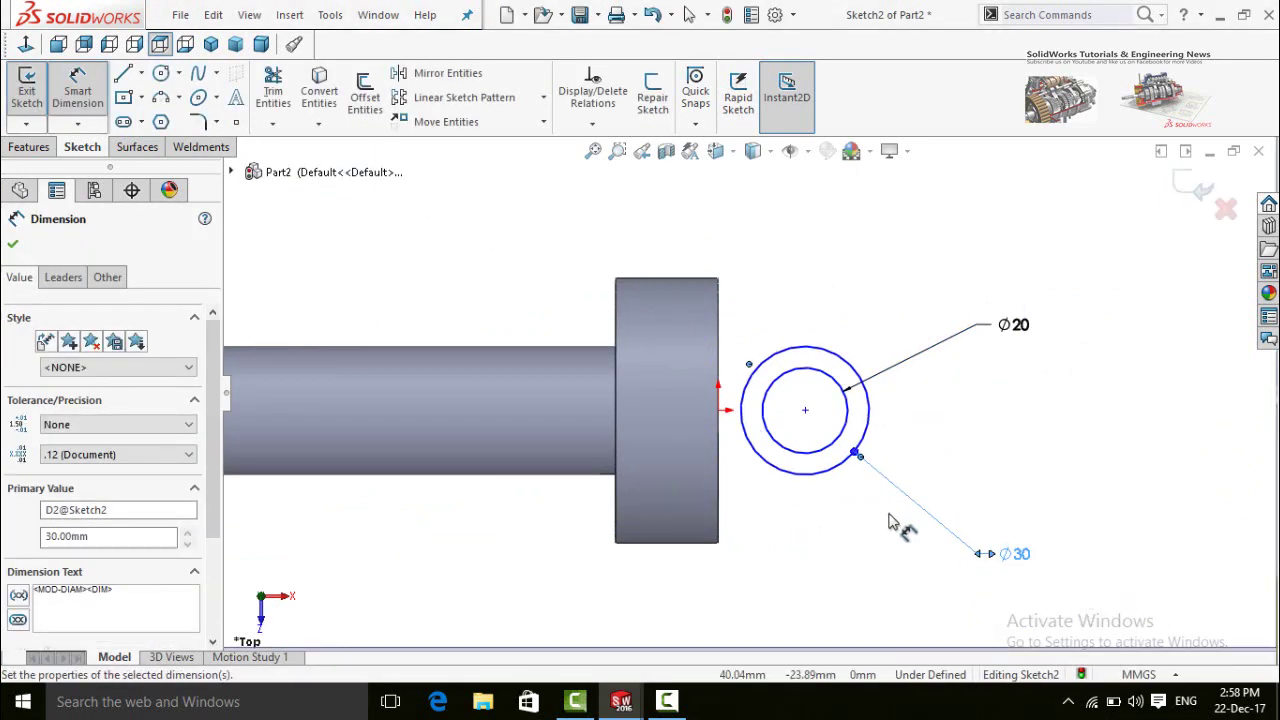
Set the inner circle's diameter to 10 mm.
{"action": "left_click", "coordinate": [1030, 340]}
{"action": "left_click", "coordinate": [1026, 338]}
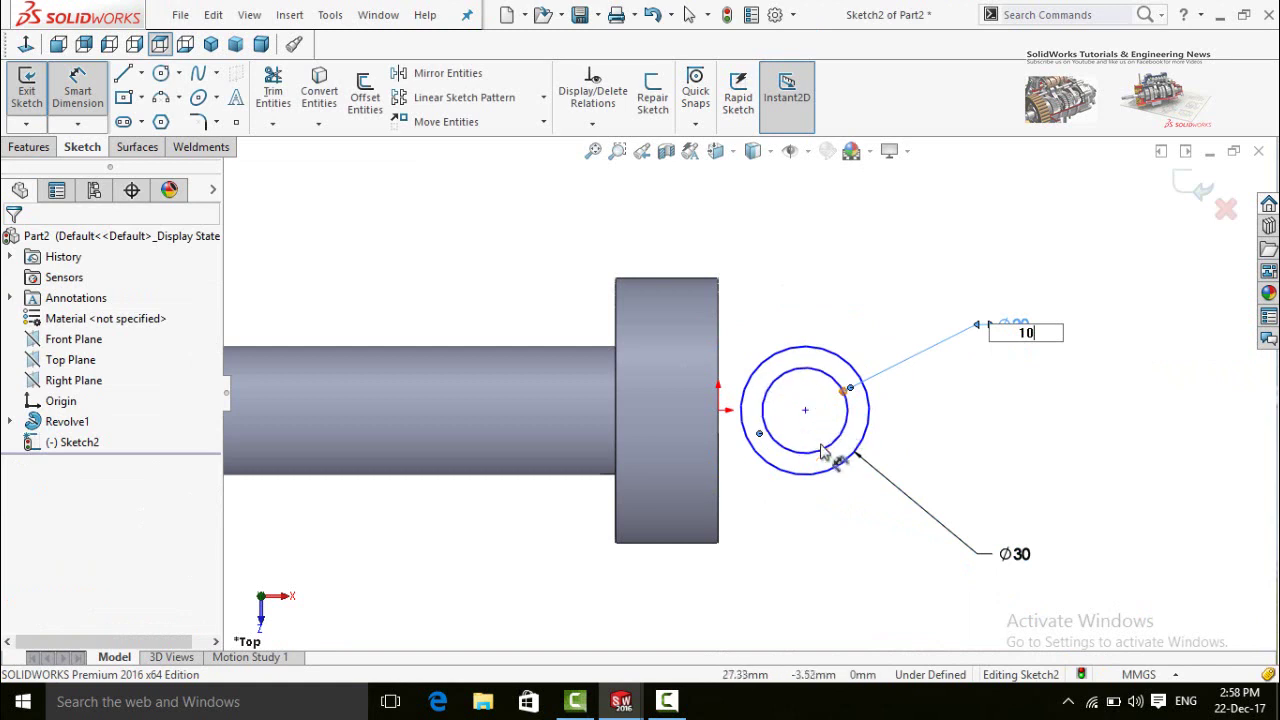
{"action": "key", "text": "Return"}
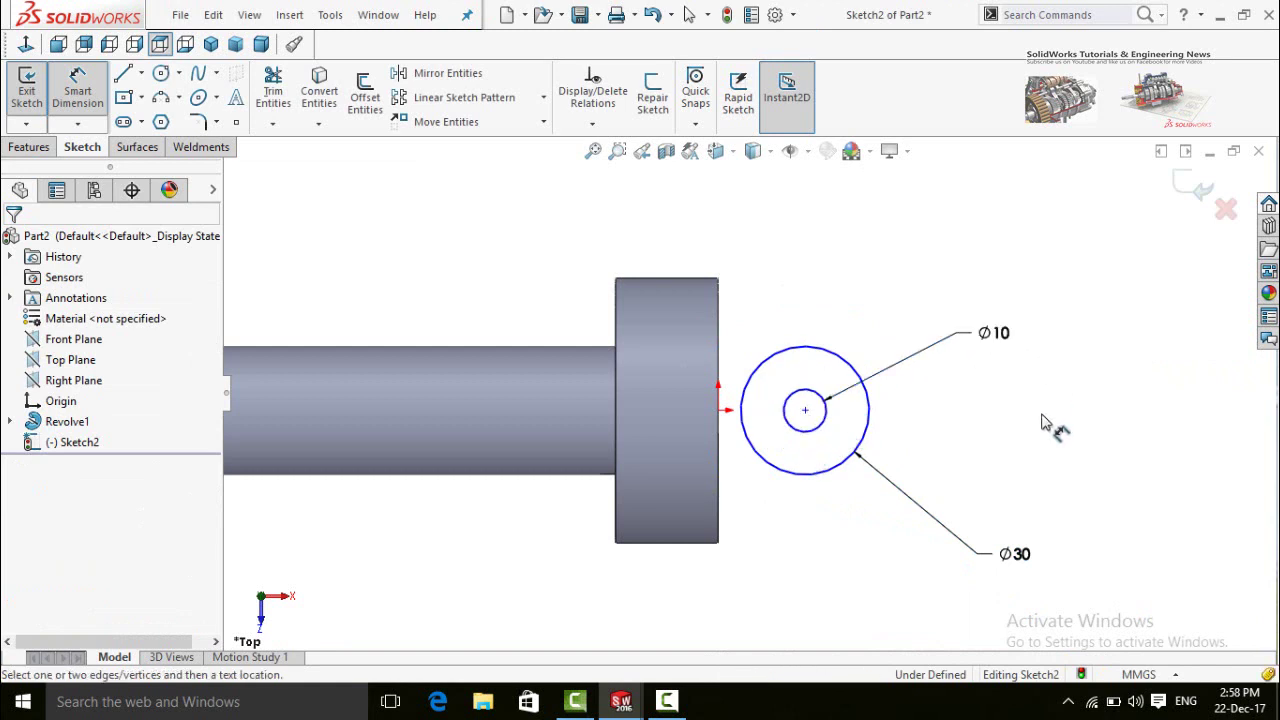
{"action": "scroll", "coordinate": [757, 470], "scroll_direction": "up", "scroll_amount": 1}
{"action": "key", "text": "Escape"}
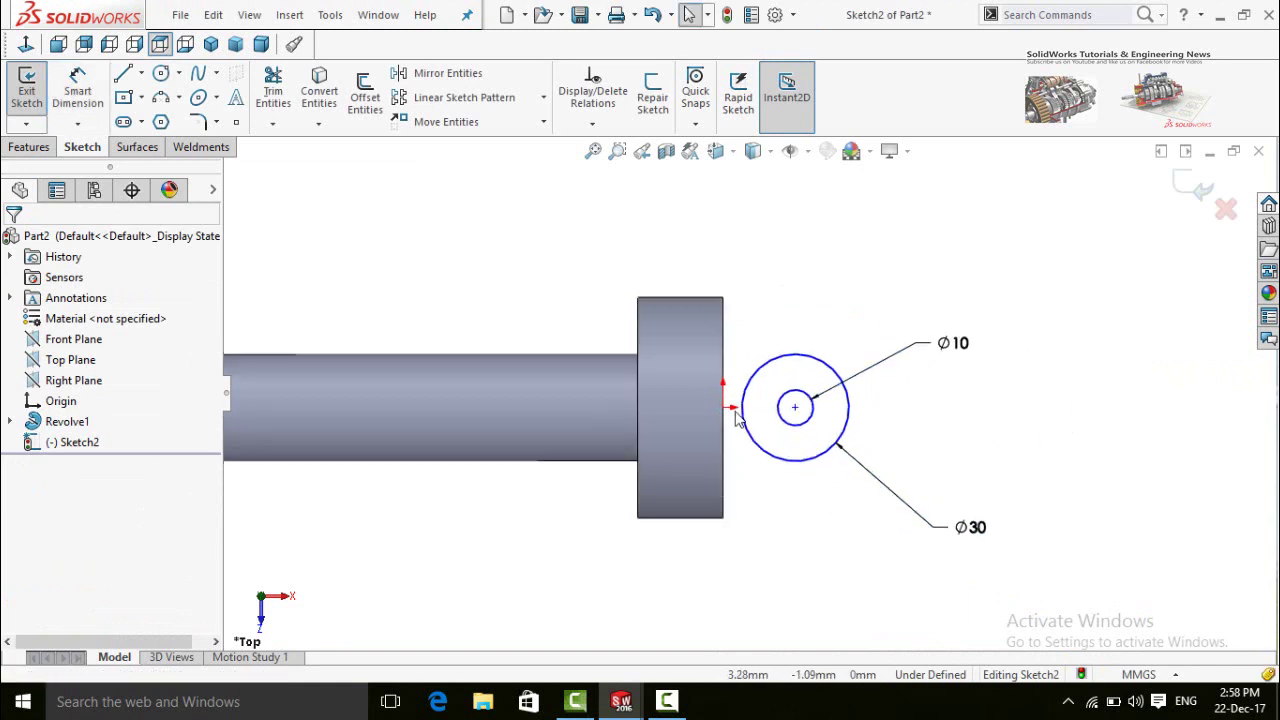
Add a horizontal relation between the origin and the circles' common centre.
{"action": "scroll", "coordinate": [724, 414], "scroll_direction": "down", "scroll_amount": 1}
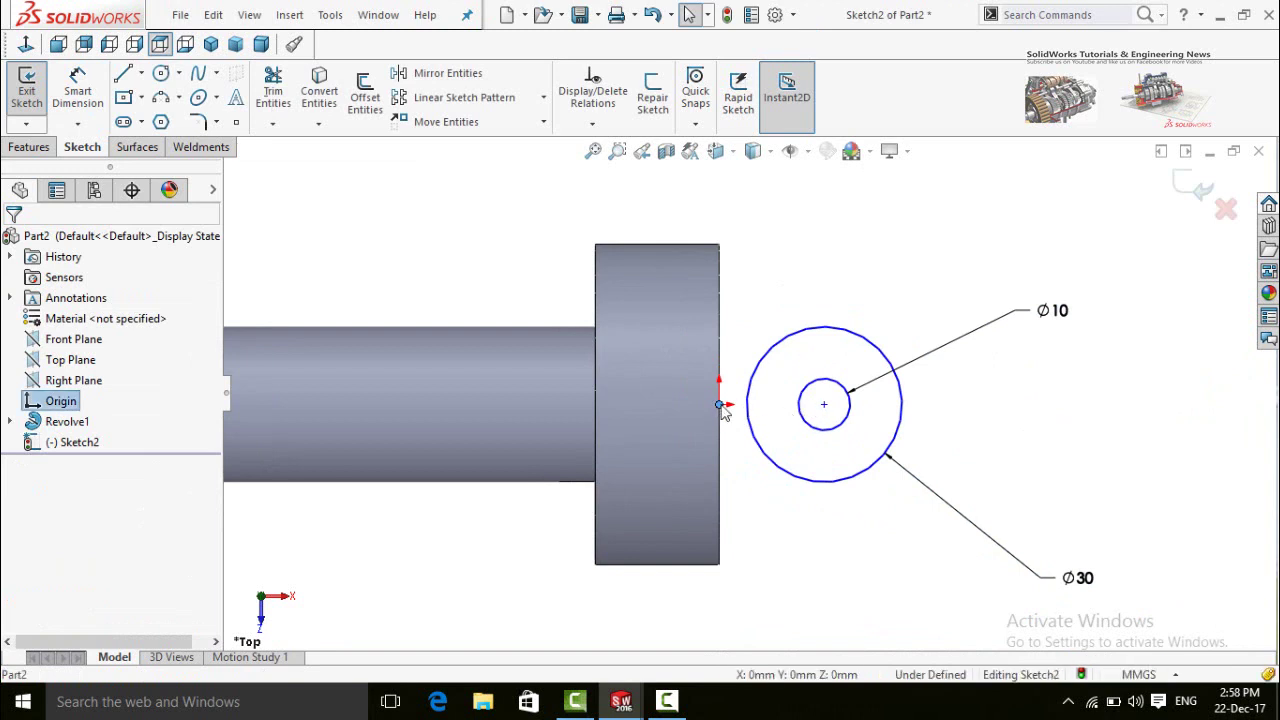
{"action": "left_click", "coordinate": [822, 405], "text": "ctrl"}
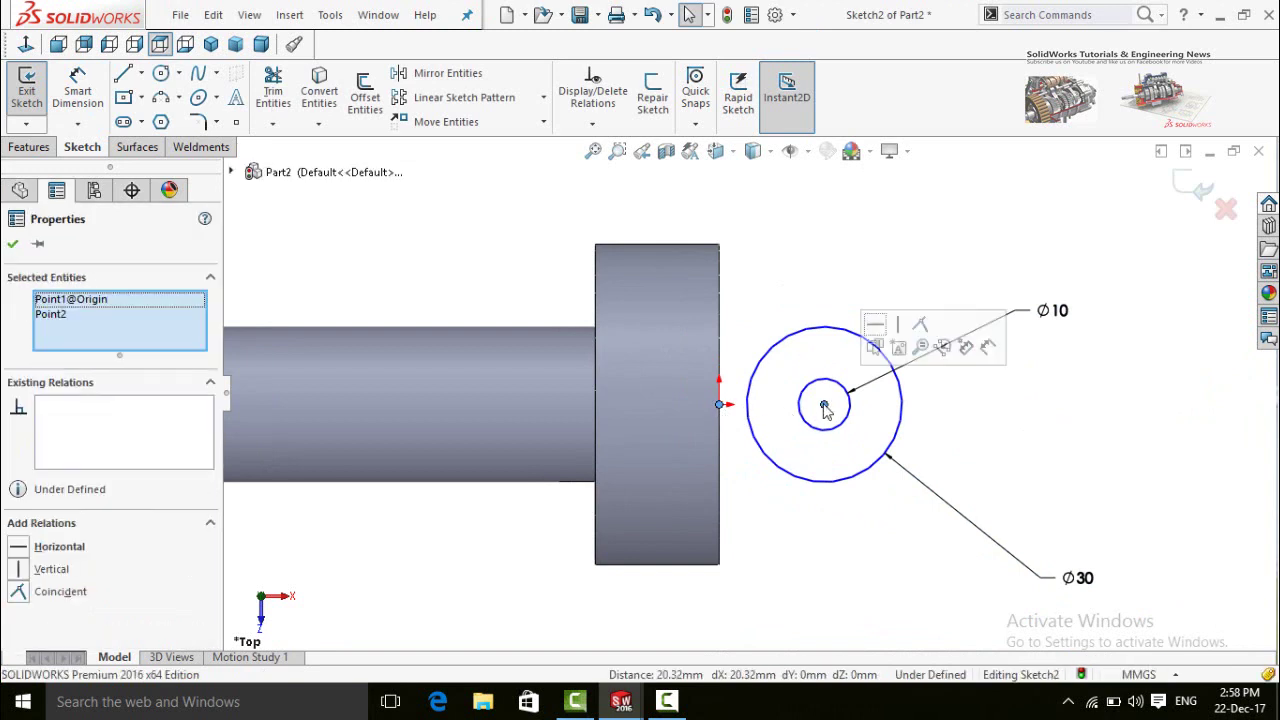
{"action": "left_click", "coordinate": [875, 326]}
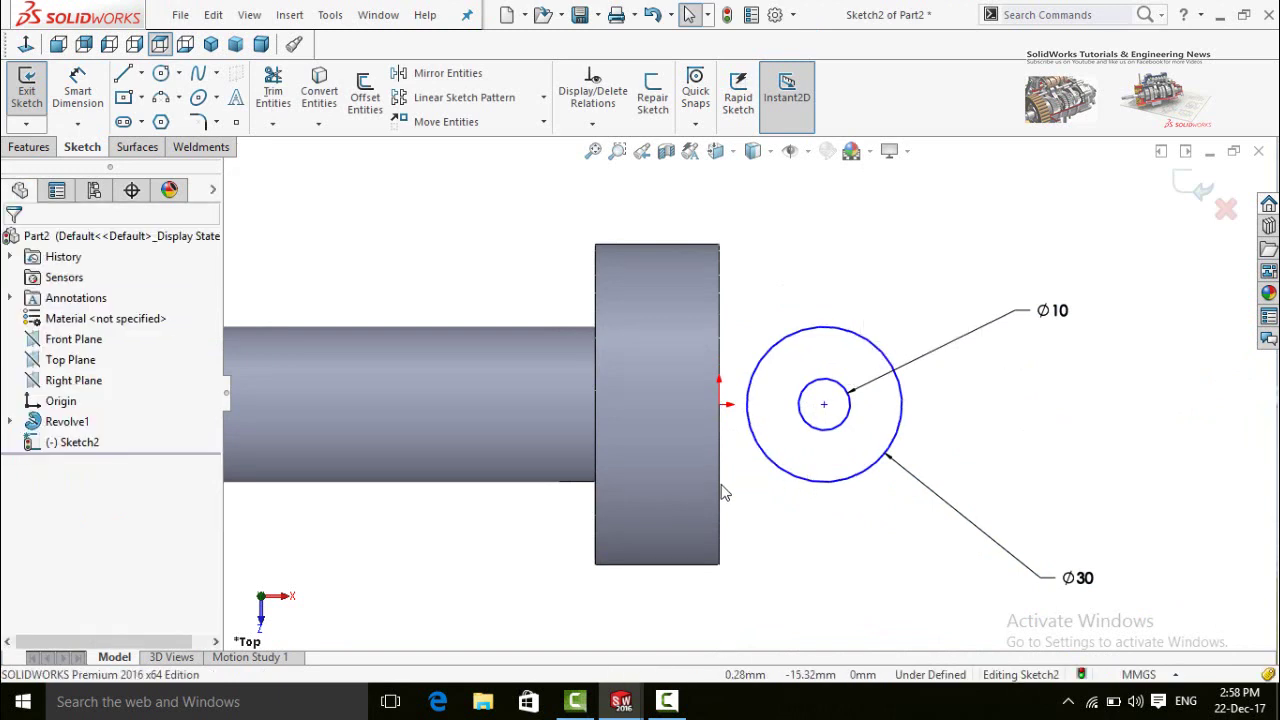
Make the outer circle tangent to the edge of the head's flat end.
{"action": "left_click", "coordinate": [797, 480]}
{"action": "left_click", "coordinate": [797, 485], "text": "ctrl"}
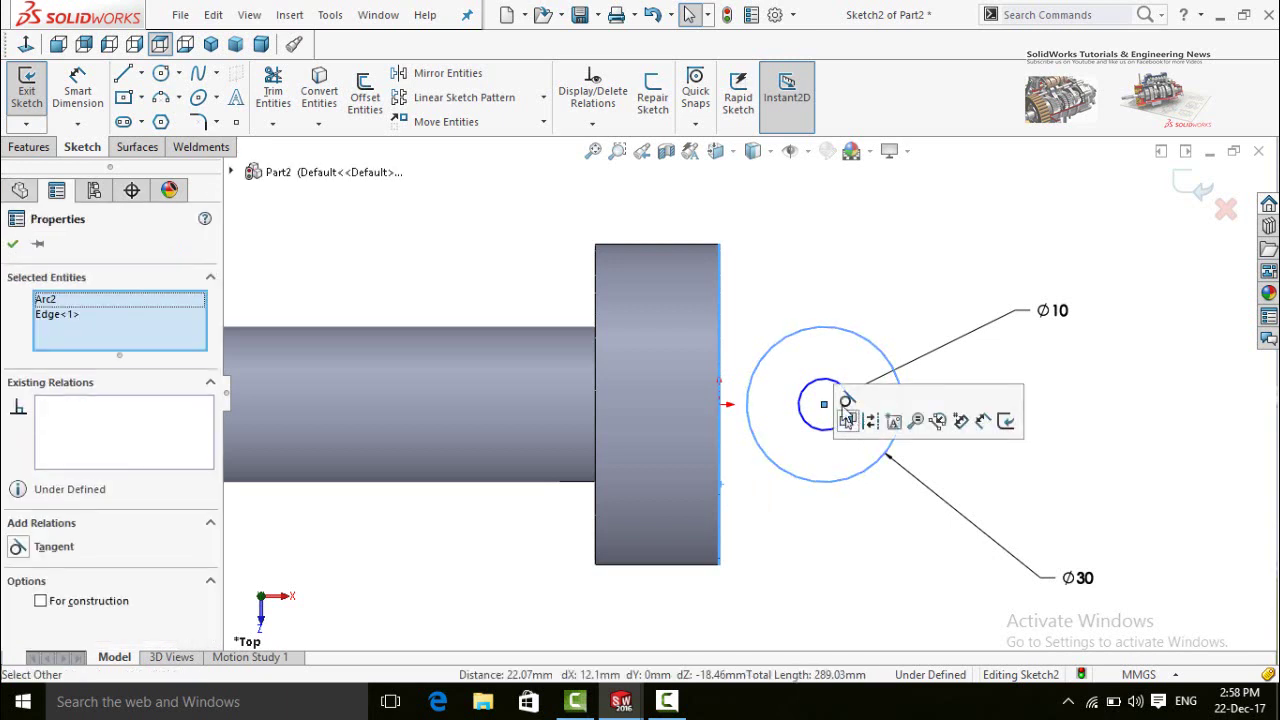
{"action": "left_click", "coordinate": [840, 421]}
{"action": "left_click", "coordinate": [800, 556]}
{"action": "key", "text": "z"}
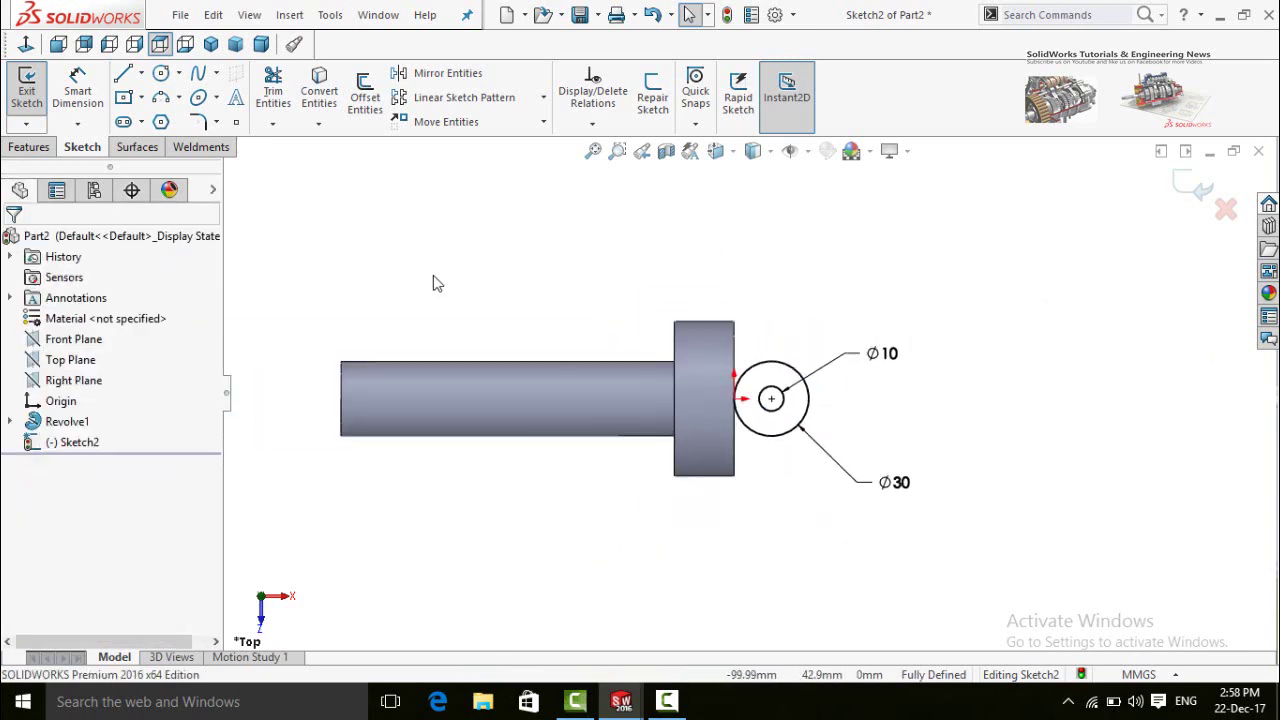
Extrude the two-circle sketch as a mid-plane boss 20 mm thick with merged result to form the mounting eye.
{"action": "left_click", "coordinate": [29, 147]}
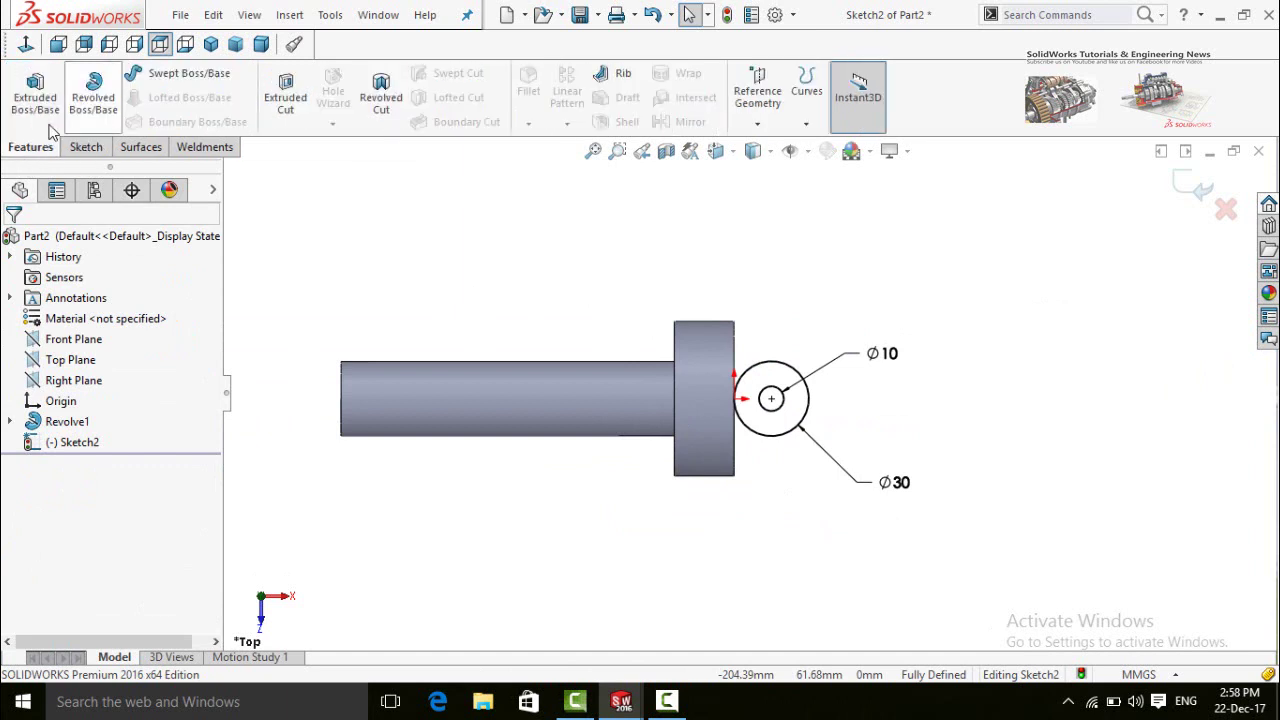
{"action": "left_click", "coordinate": [35, 92]}
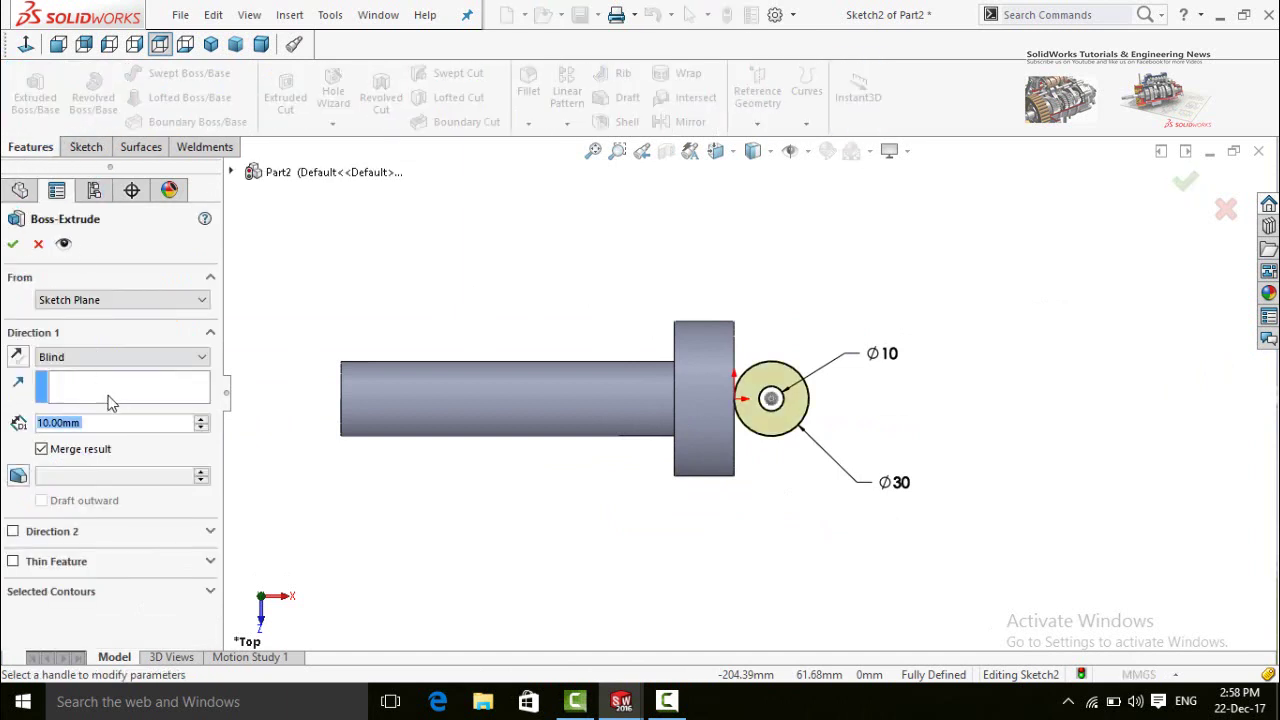
{"action": "left_click", "coordinate": [100, 357]}
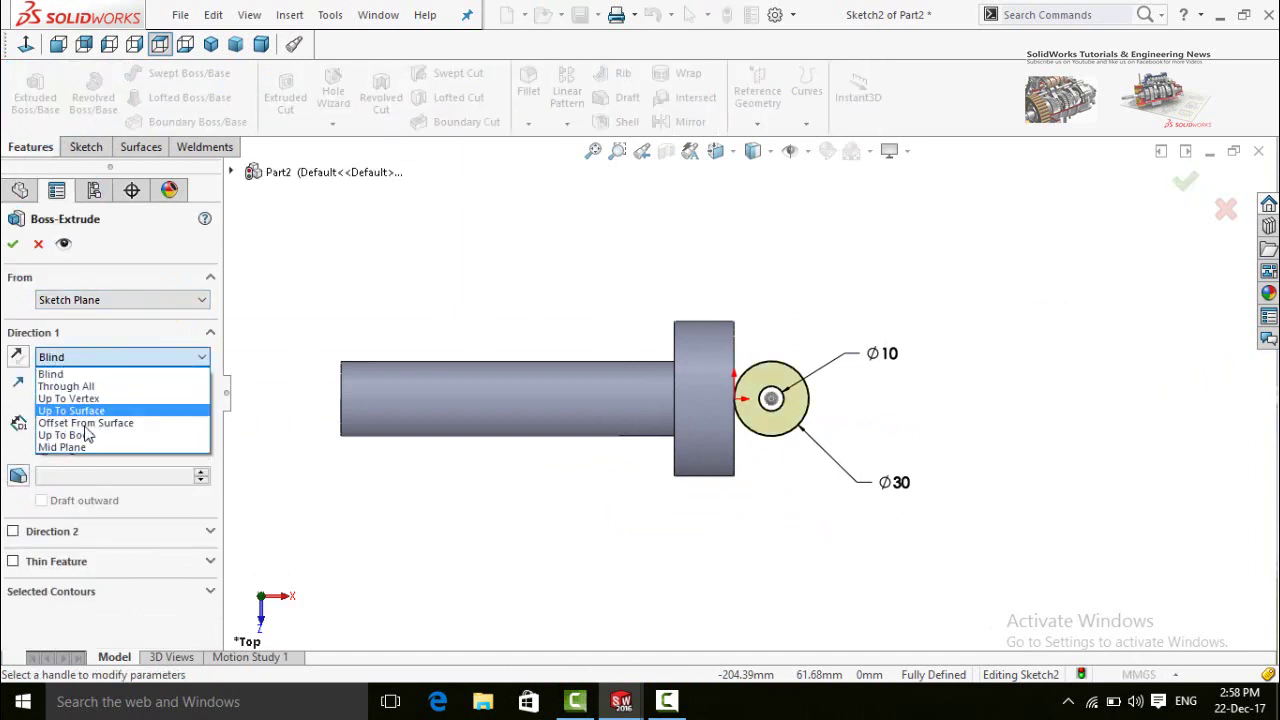
{"action": "left_click", "coordinate": [79, 448]}
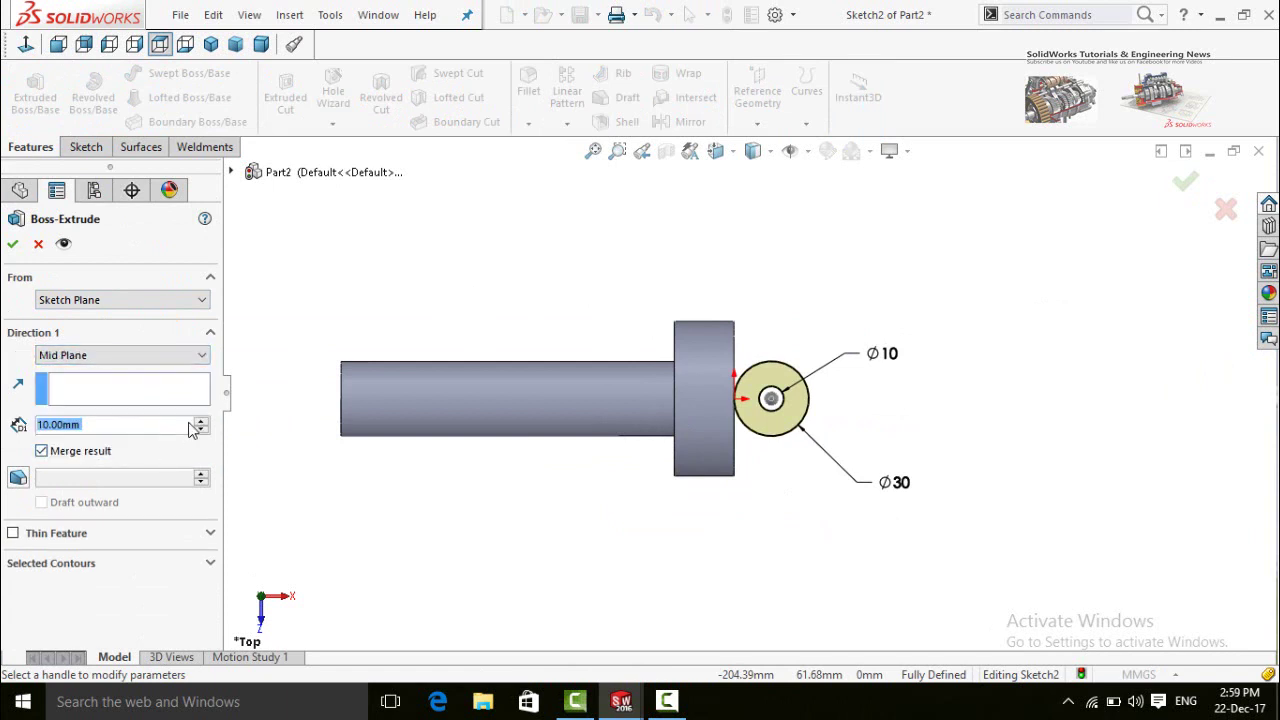
{"action": "key", "text": "ctrl+7"}
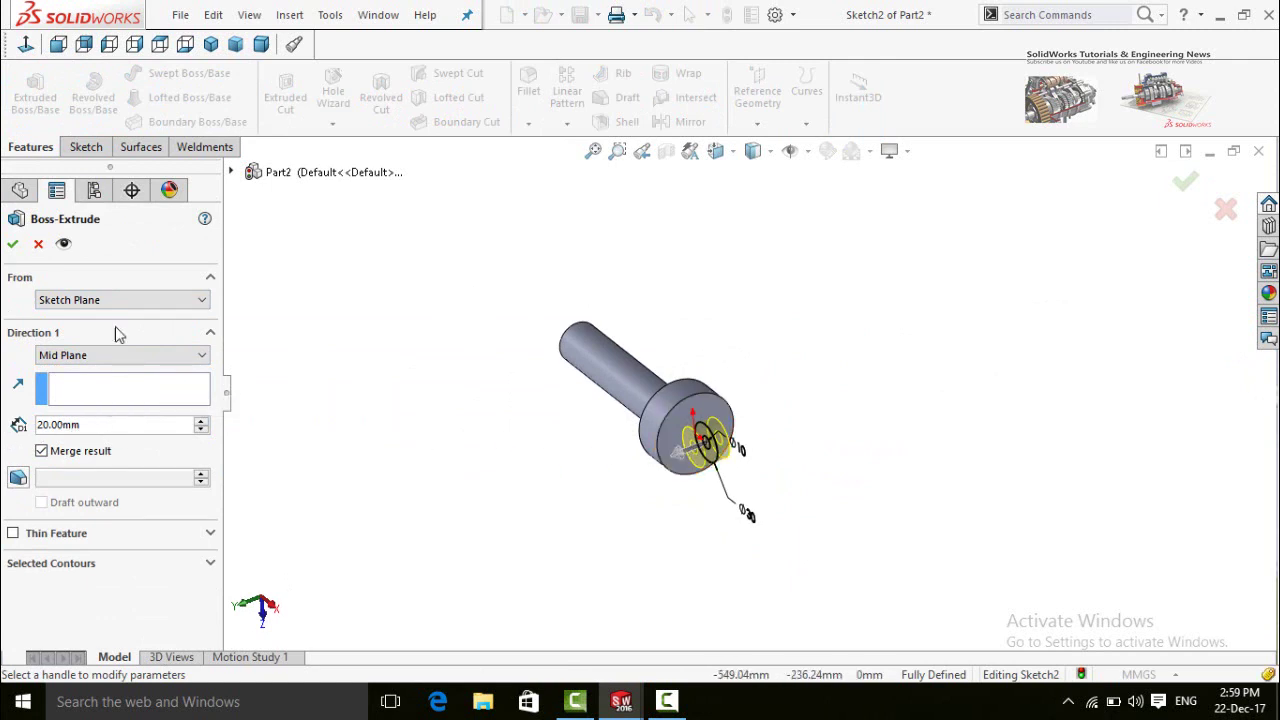
{"action": "left_click", "coordinate": [13, 245]}
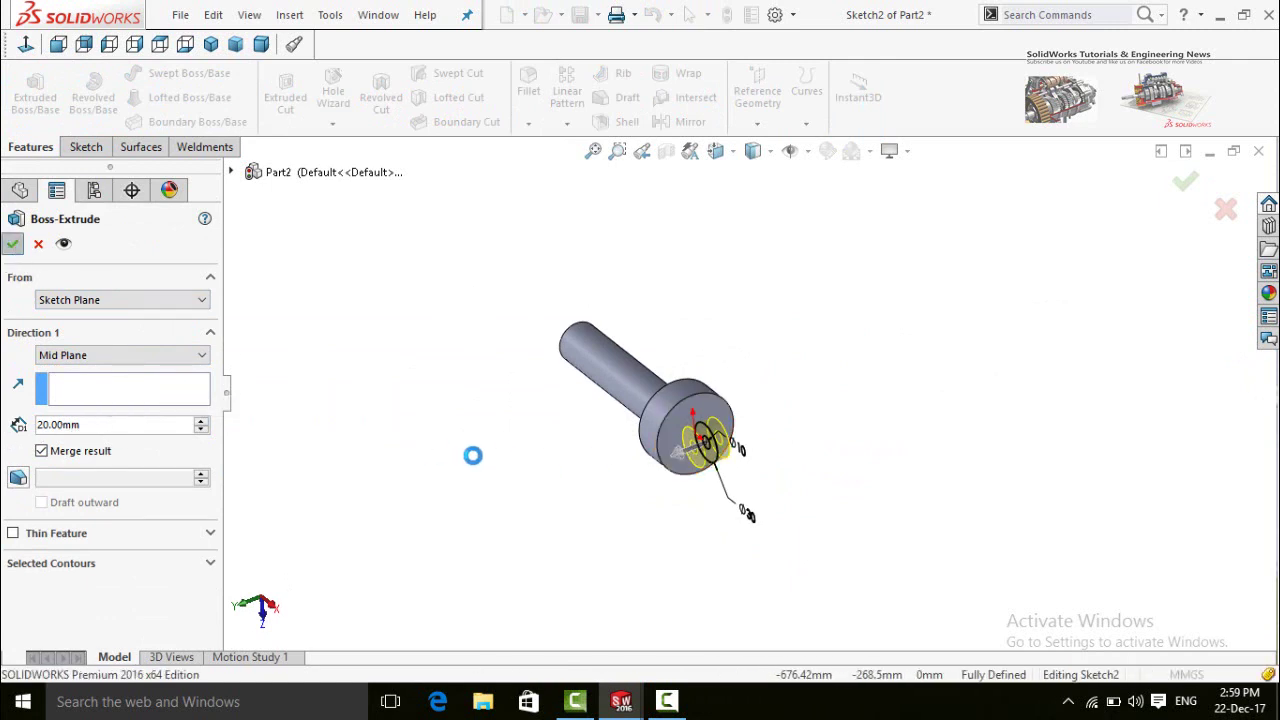
Save the part as "Part 2" in the Shock Absorber folder.
{"action": "middle_click_drag", "start_coordinate": [527, 445], "coordinate": [733, 470]}
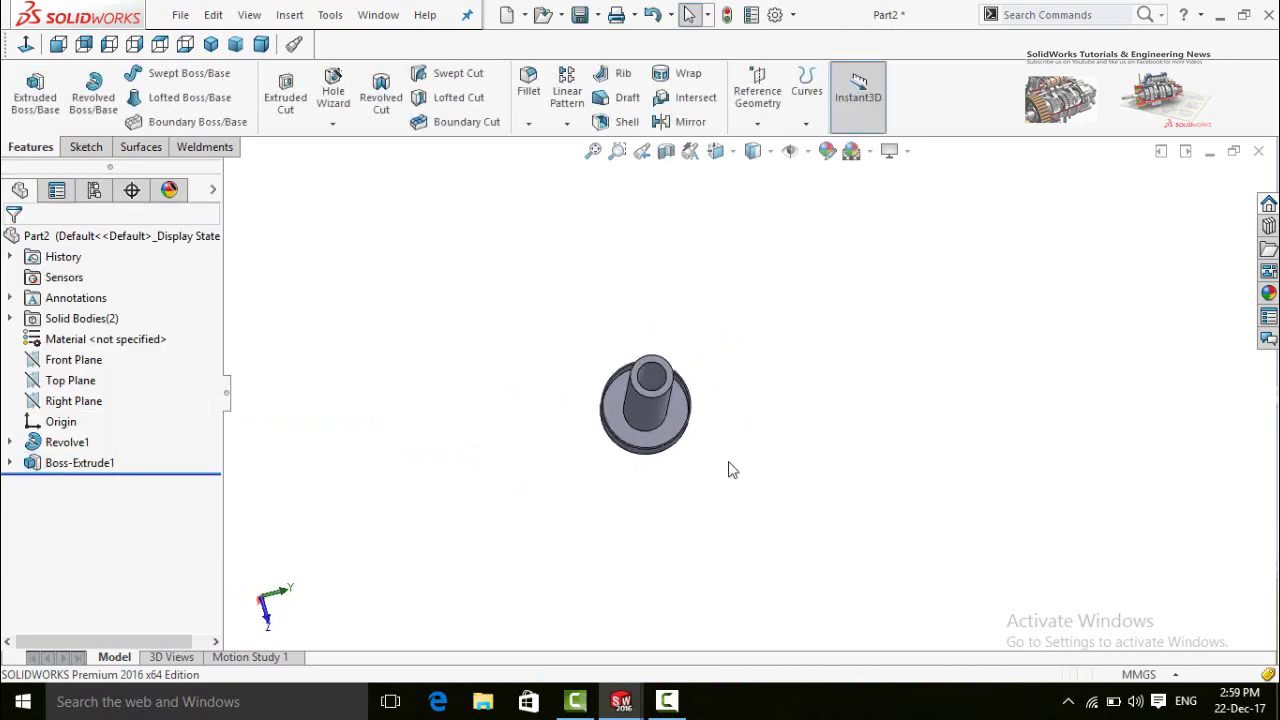
{"action": "key", "text": "ctrl+s"}
{"action": "type", "text": "P"}
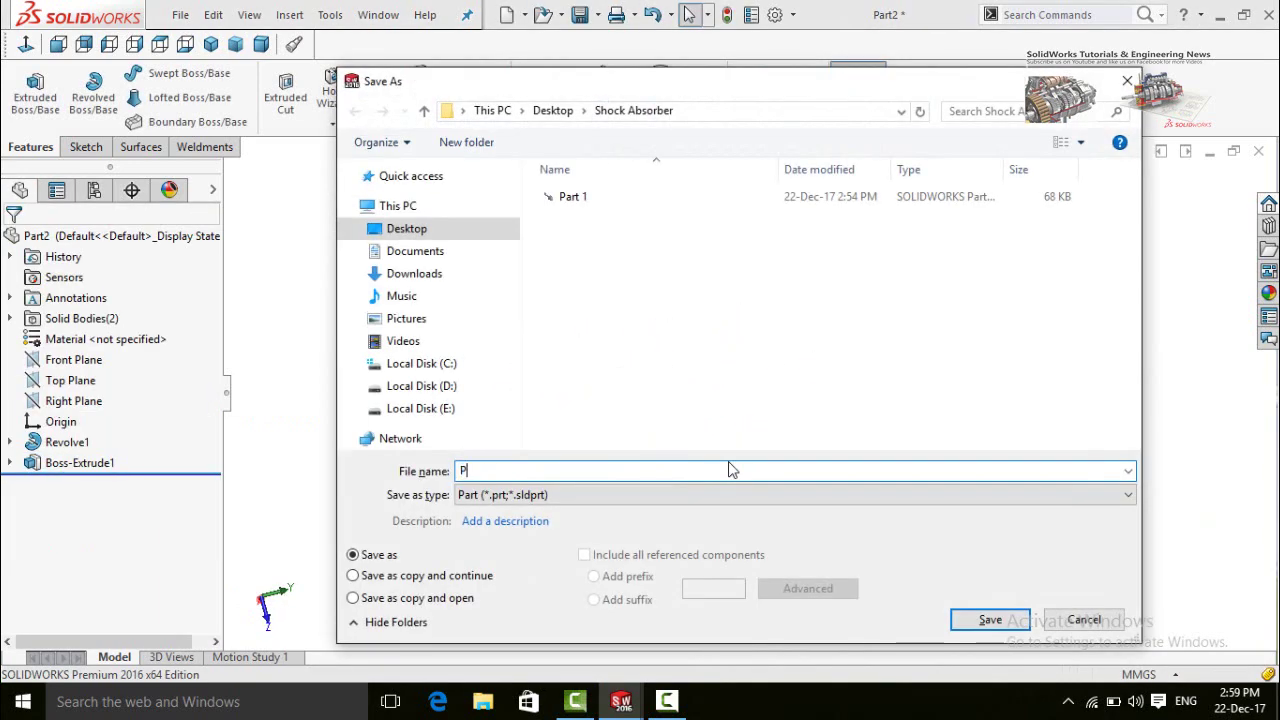
{"action": "type", "text": "art 2"}
{"action": "key", "text": "Return"}
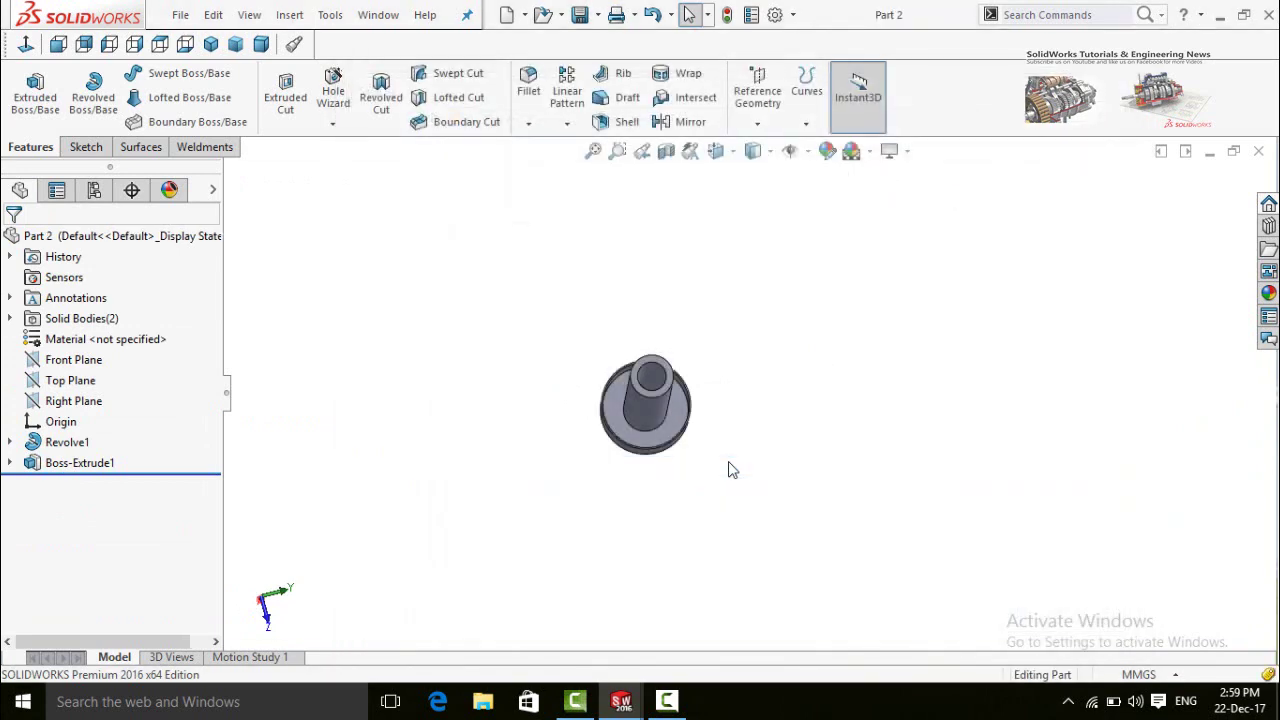
Create a new assembly document and place Part 1 in it as the first component.
{"action": "key", "text": "ctrl+n"}
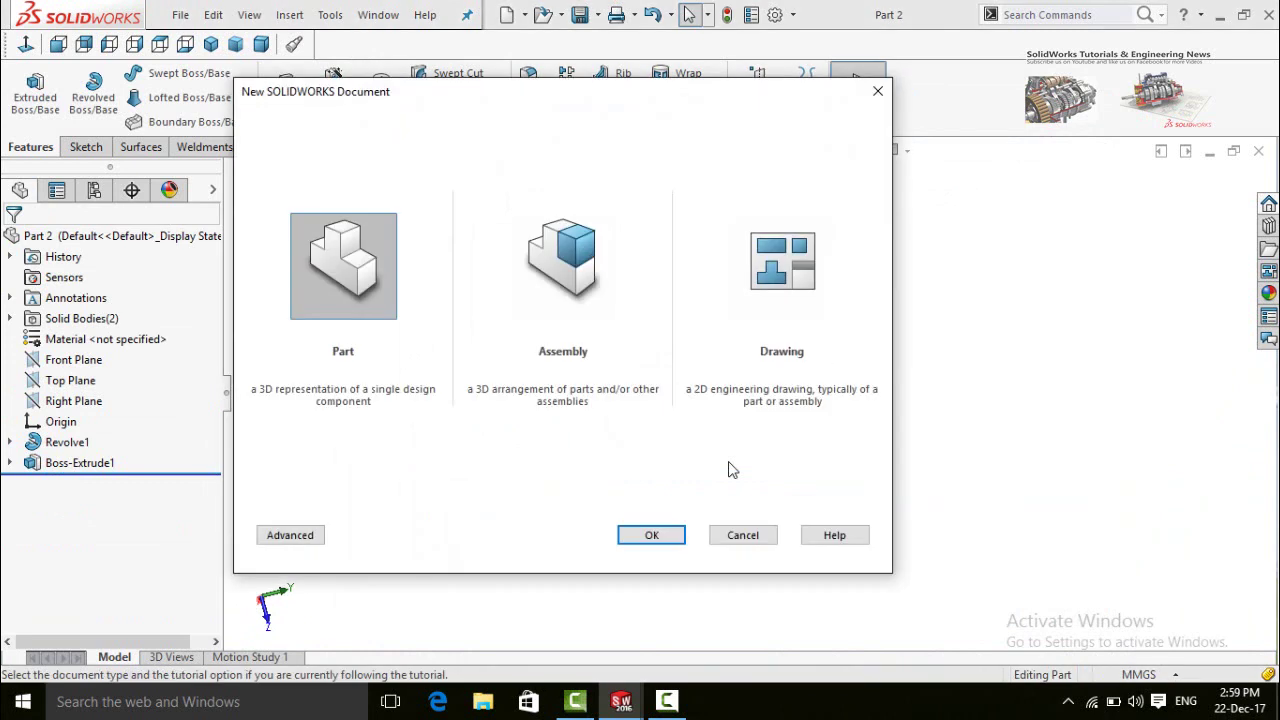
{"action": "double_click", "coordinate": [573, 278]}
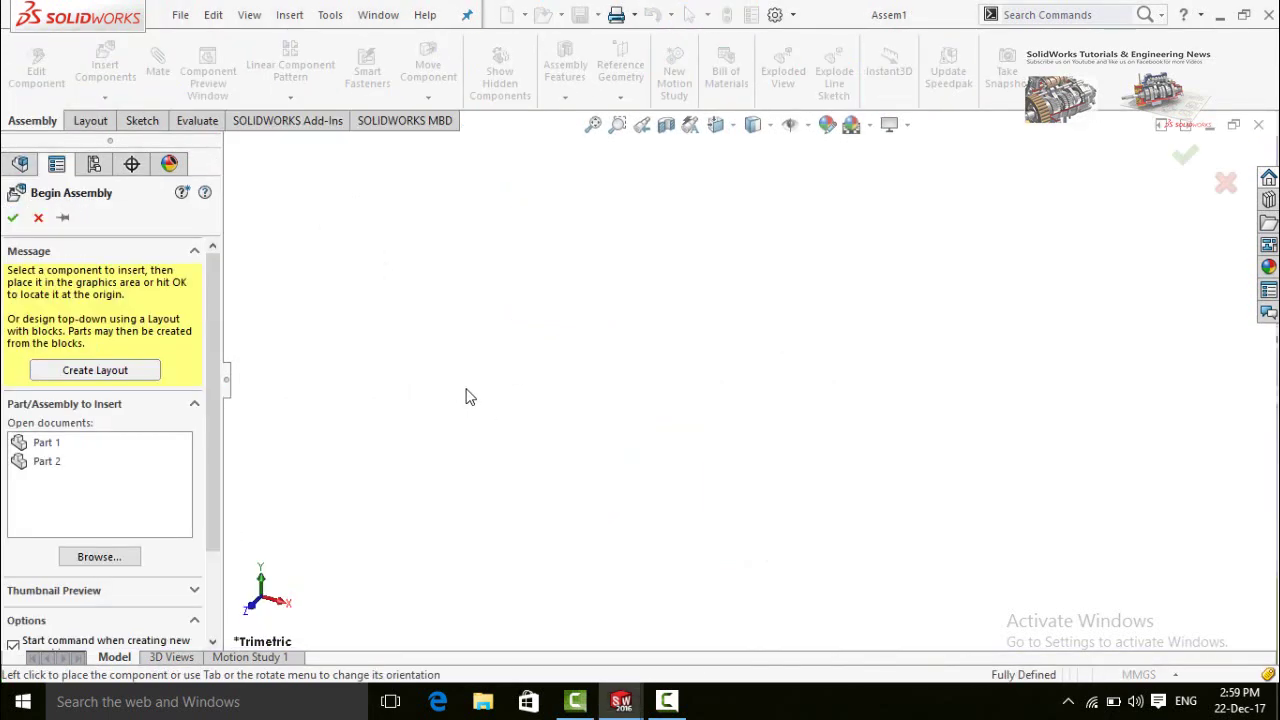
{"action": "left_click", "coordinate": [40, 443]}
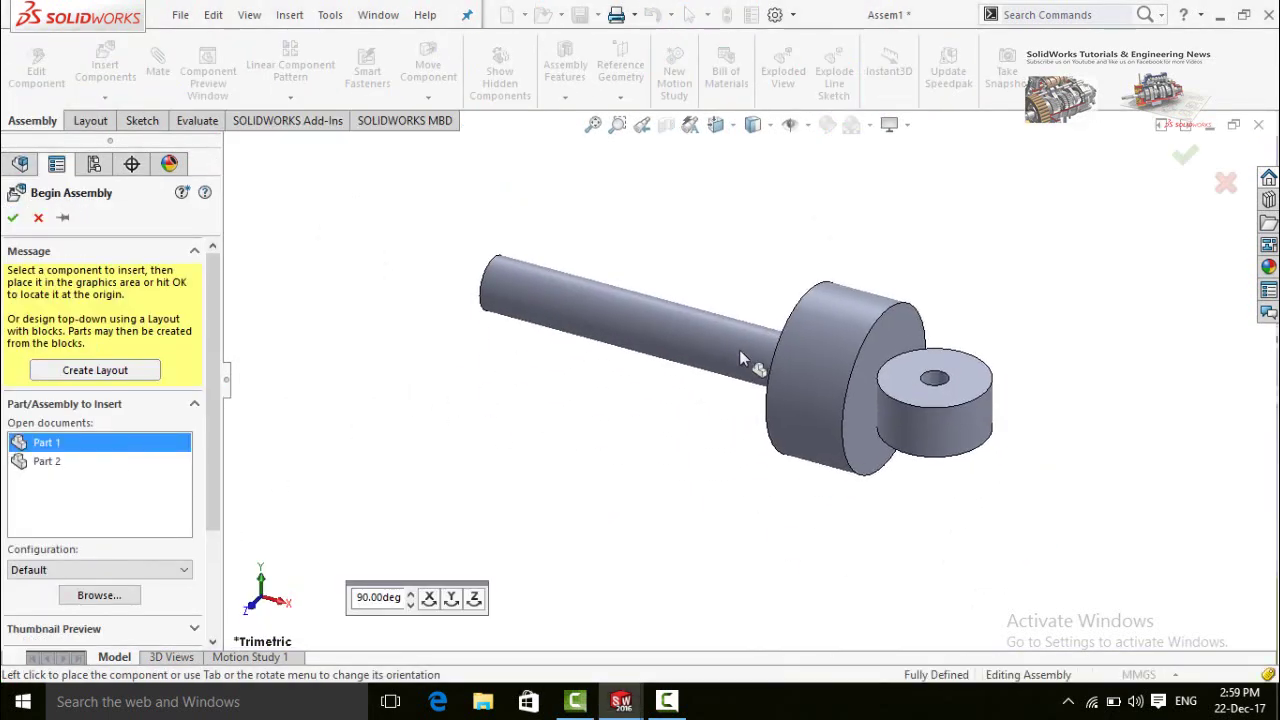
{"action": "left_click", "coordinate": [422, 442]}
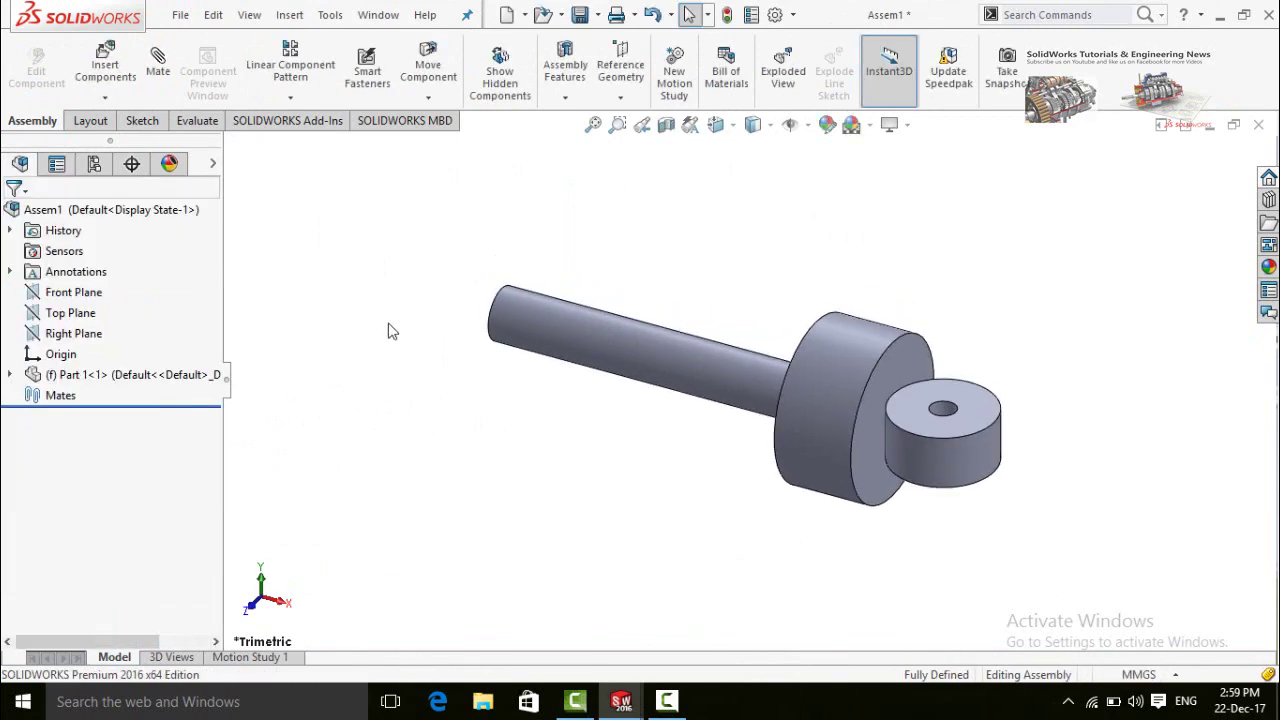
Insert Part 2 into the assembly, placing it freely beside Part 1.
{"action": "left_click", "coordinate": [108, 68]}
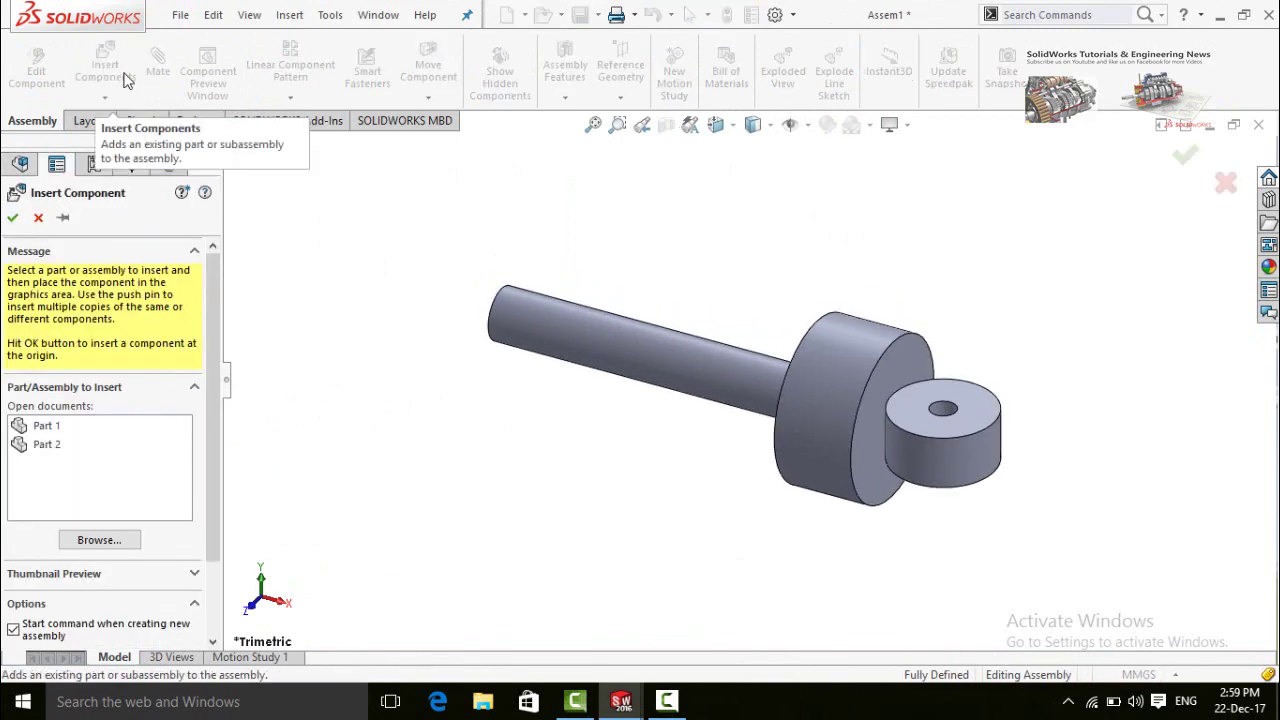
{"action": "left_click", "coordinate": [44, 444]}
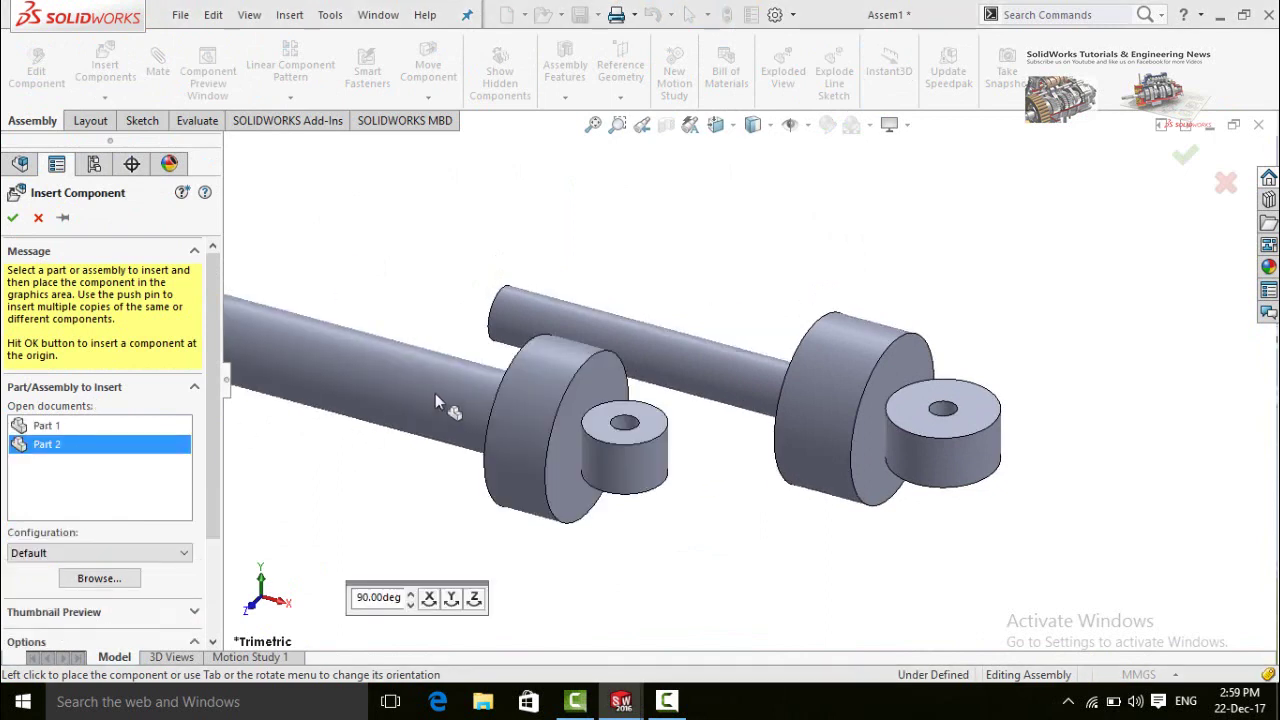
{"action": "scroll", "coordinate": [540, 350], "scroll_direction": "up", "scroll_amount": 4}
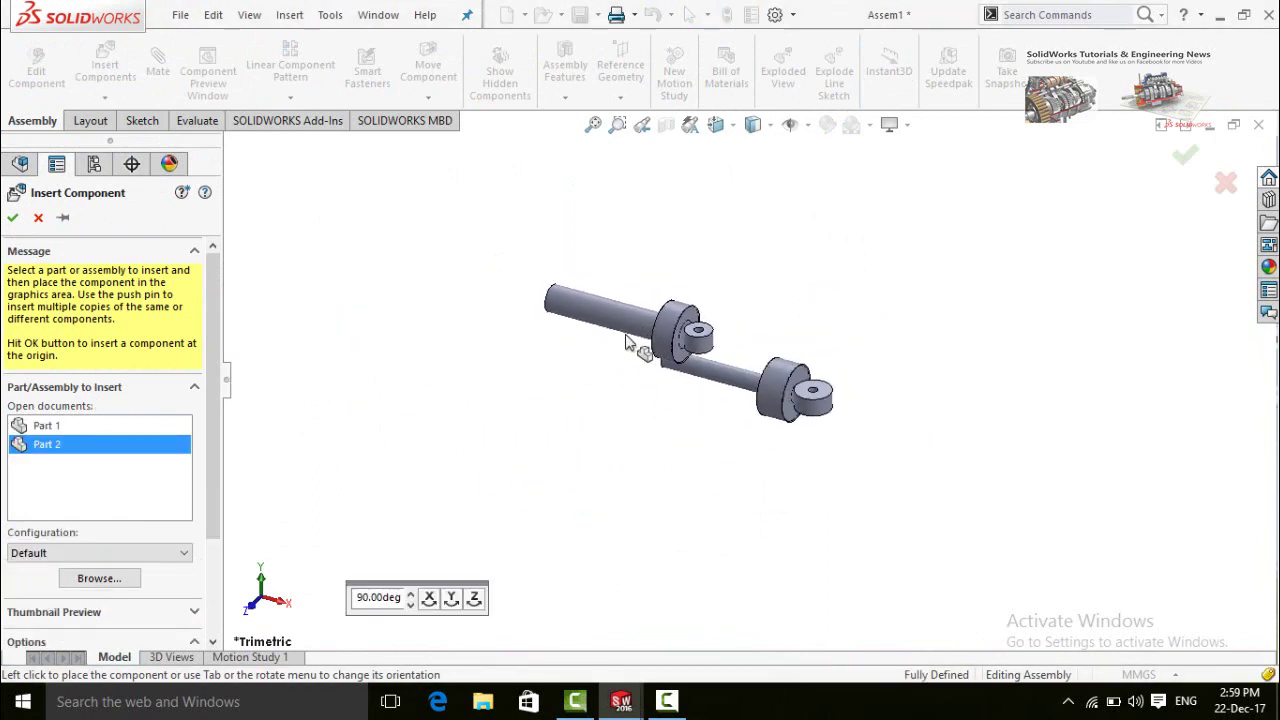
{"action": "left_click", "coordinate": [643, 340]}
{"action": "scroll", "coordinate": [660, 342], "scroll_direction": "down", "scroll_amount": 1}
{"action": "scroll", "coordinate": [632, 328], "scroll_direction": "down", "scroll_amount": 2}
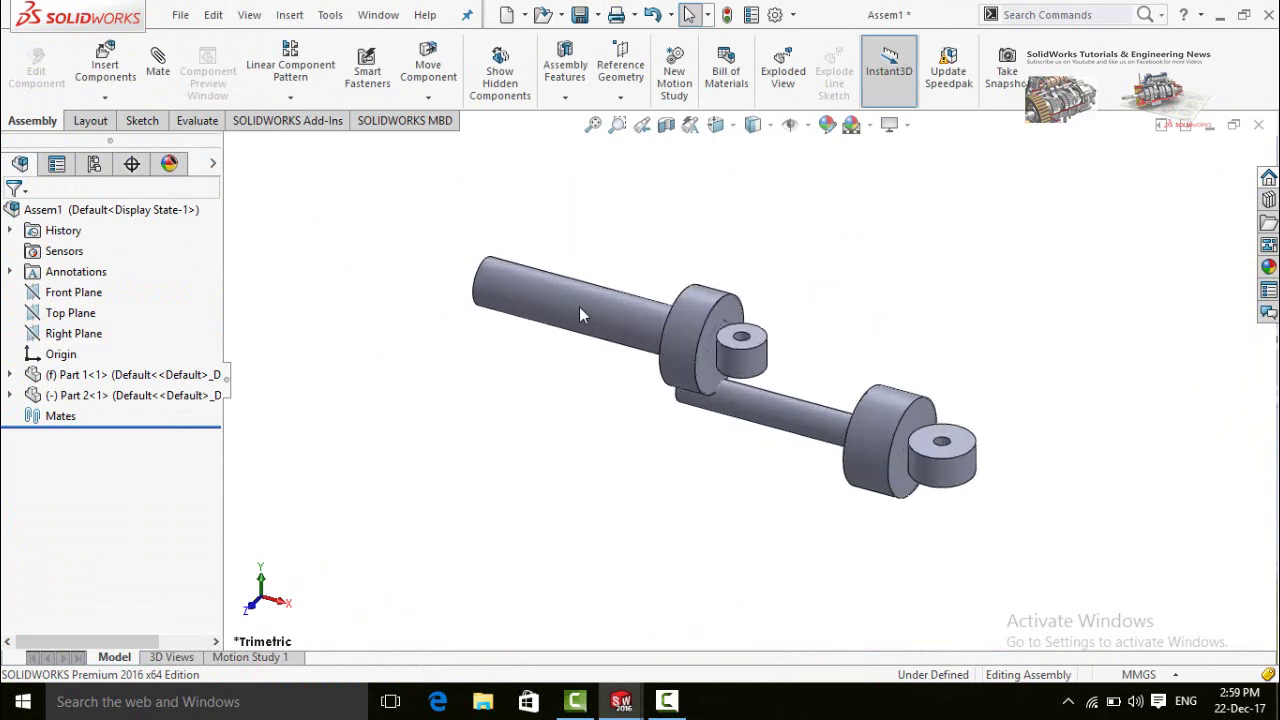
Add a concentric mate between Part 2's outer tube face and Part 1's rod, flipping the alignment so the mounting eyes point in opposite directions.
{"action": "left_click", "coordinate": [567, 300]}
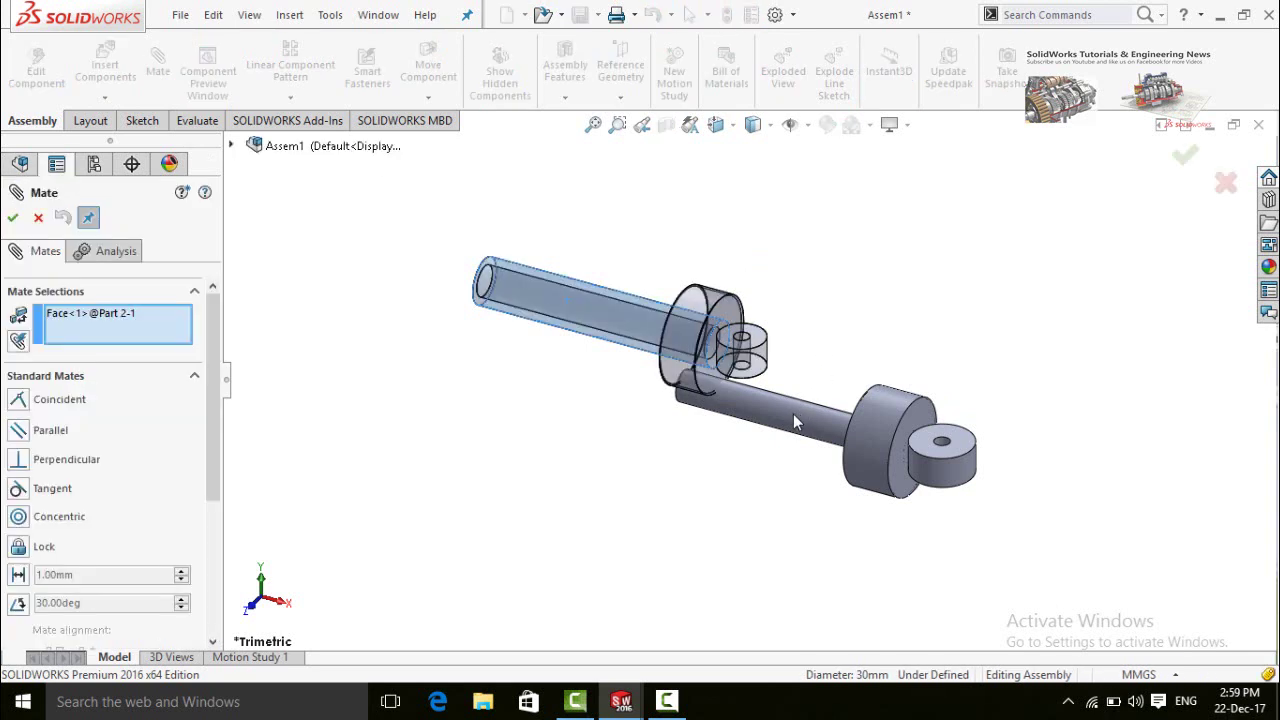
{"action": "left_click", "coordinate": [798, 424]}
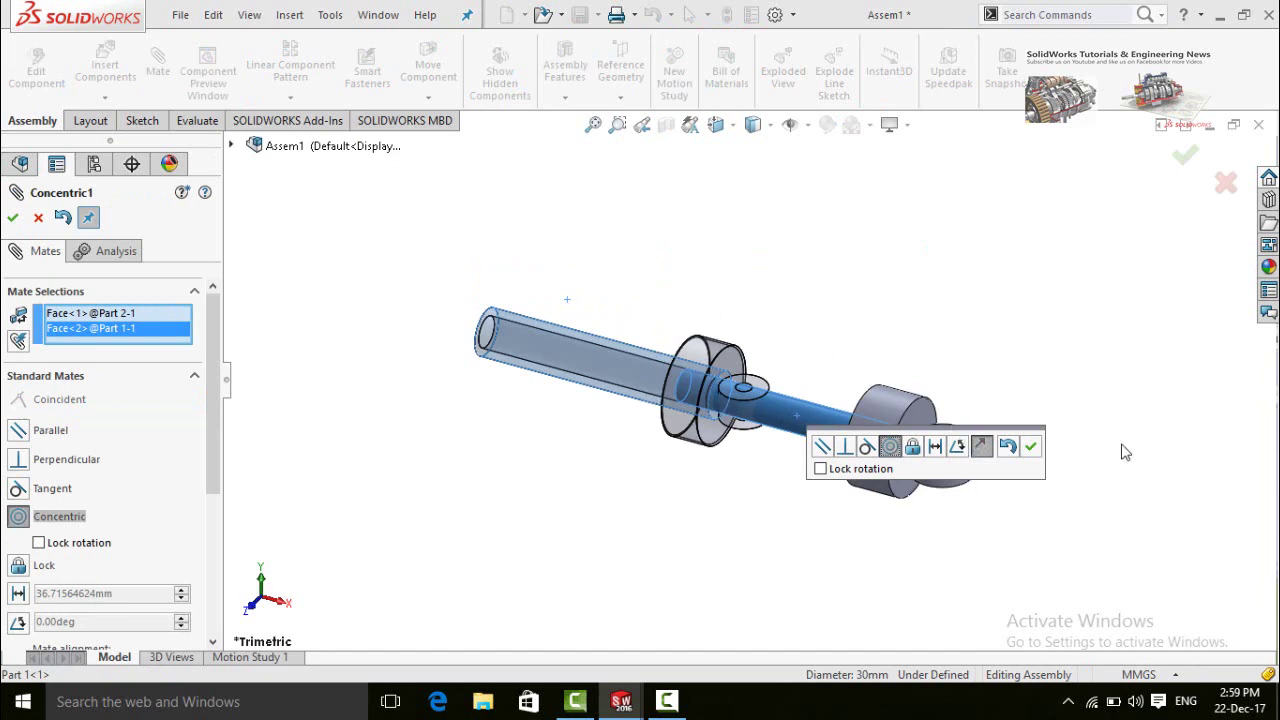
{"action": "left_click", "coordinate": [983, 450]}
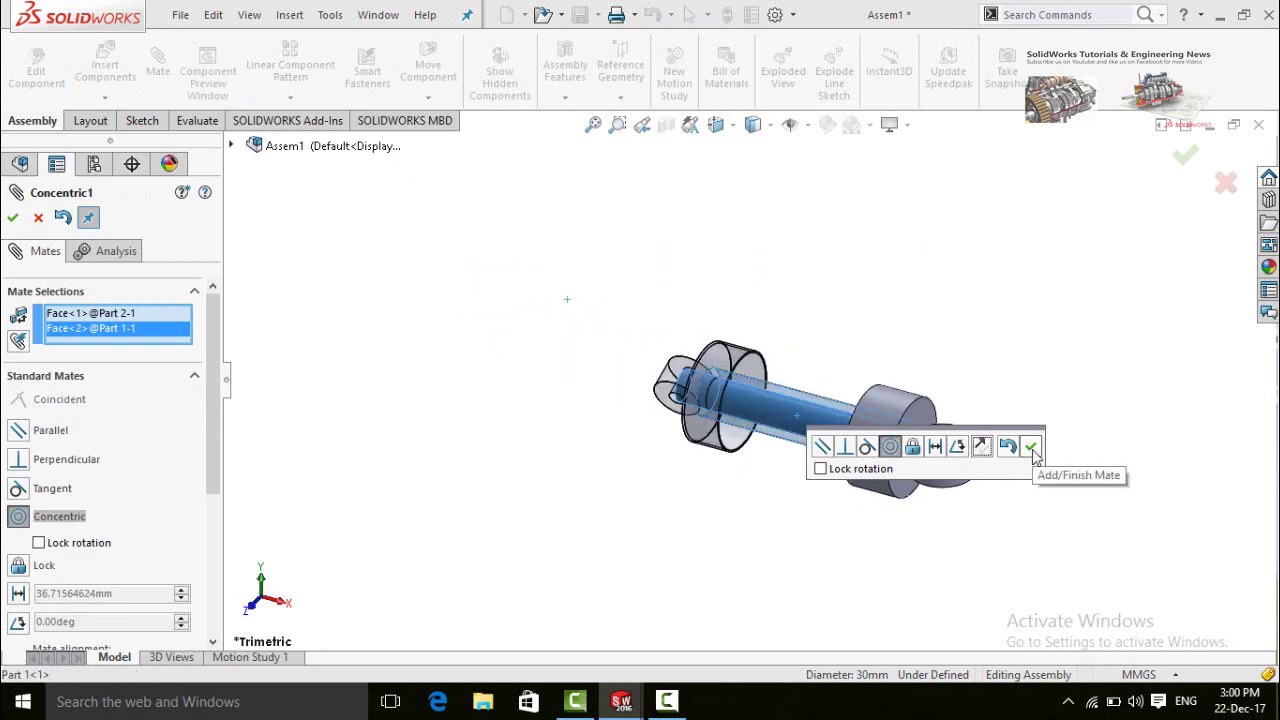
{"action": "left_click", "coordinate": [1032, 449]}
{"action": "middle_click_drag", "start_coordinate": [910, 440], "coordinate": [325, 343]}
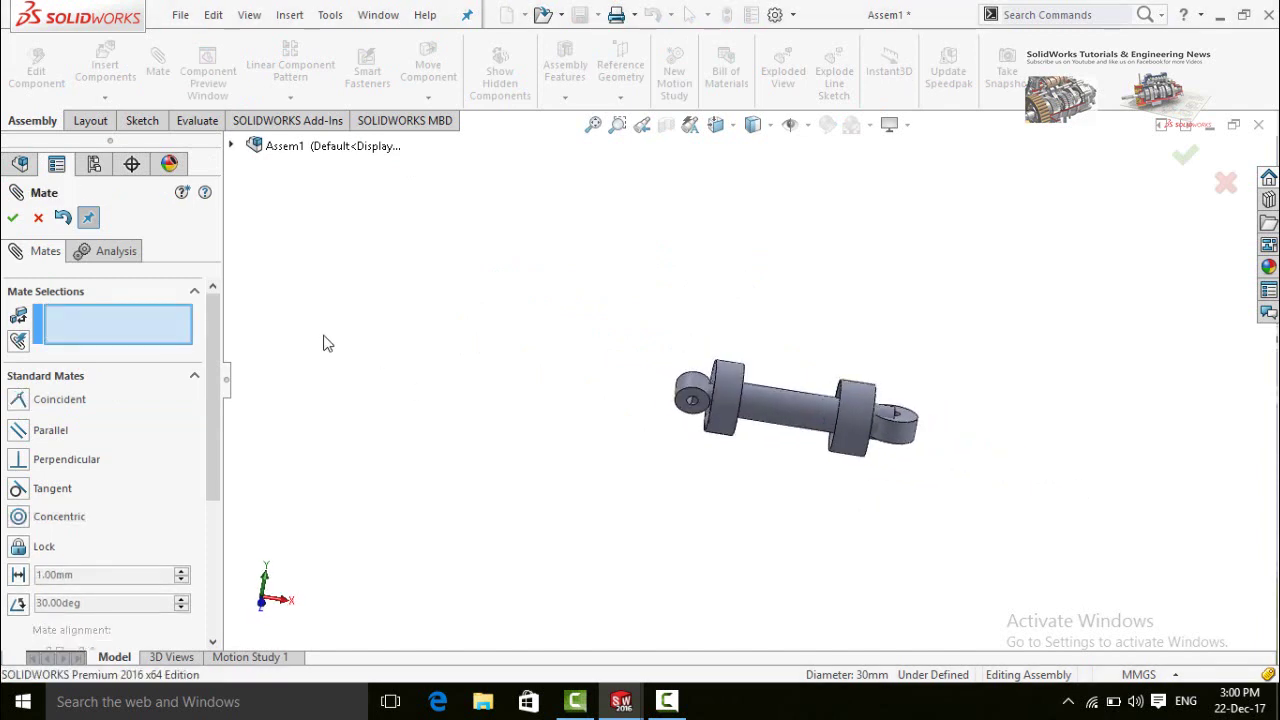
{"action": "left_click", "coordinate": [13, 217]}
{"action": "scroll", "coordinate": [705, 440], "scroll_direction": "down", "scroll_amount": 2}
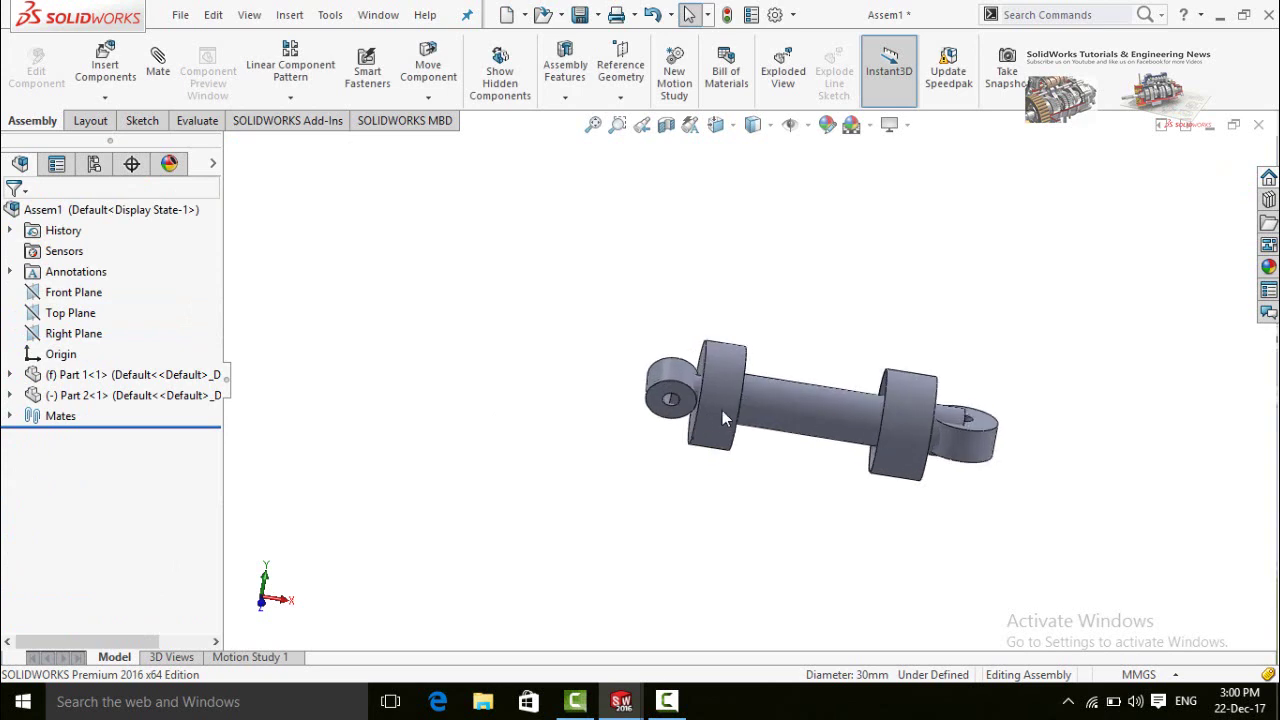
Slide Part 2 back and forth along the rod's axis to examine how freely it moves past Part 1.
{"action": "left_click", "coordinate": [722, 410]}
{"action": "left_click_drag", "start_coordinate": [566, 396], "coordinate": [390, 345]}
{"action": "mouse_move", "coordinate": [567, 470]}
{"action": "middle_mouse_down"}
{"action": "mouse_move", "coordinate": [614, 463]}
{"action": "mouse_move", "coordinate": [586, 500]}
{"action": "mouse_move", "coordinate": [560, 480]}
{"action": "middle_mouse_up"}
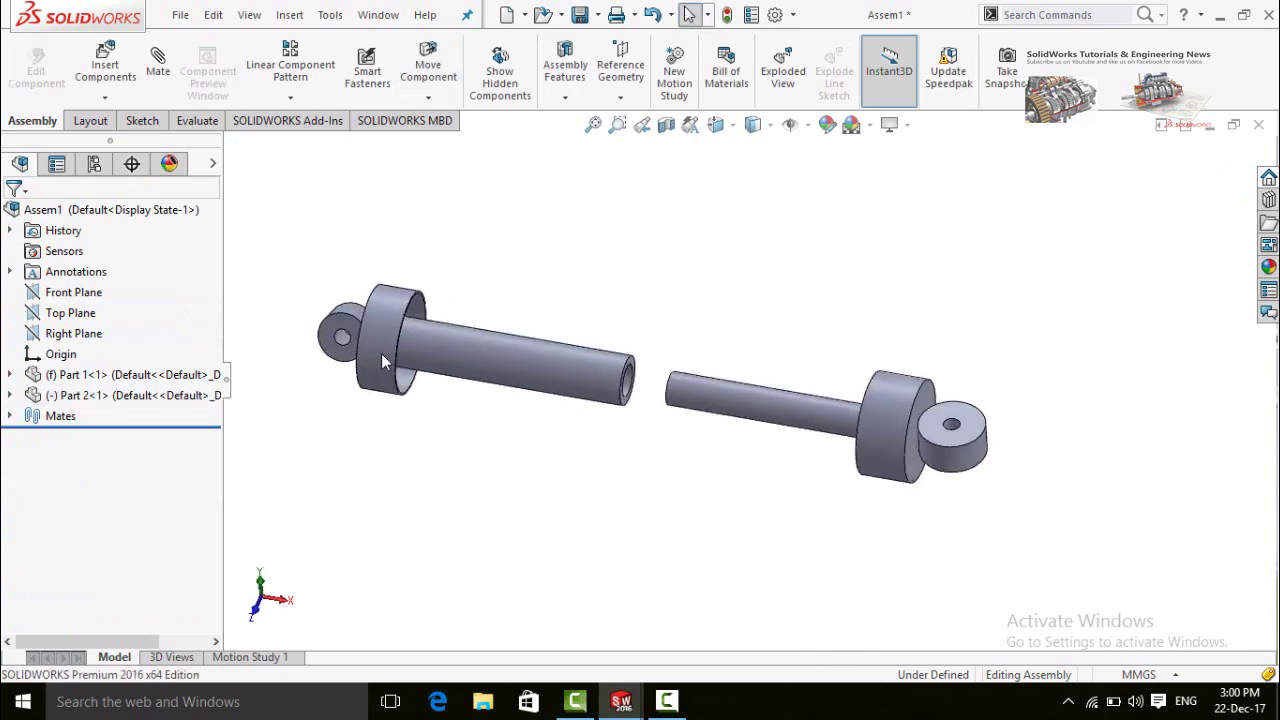
{"action": "mouse_move", "coordinate": [381, 353]}
{"action": "left_mouse_down"}
{"action": "mouse_move", "coordinate": [455, 392]}
{"action": "mouse_move", "coordinate": [1022, 478]}
{"action": "left_mouse_up"}
{"action": "left_click", "coordinate": [577, 503]}
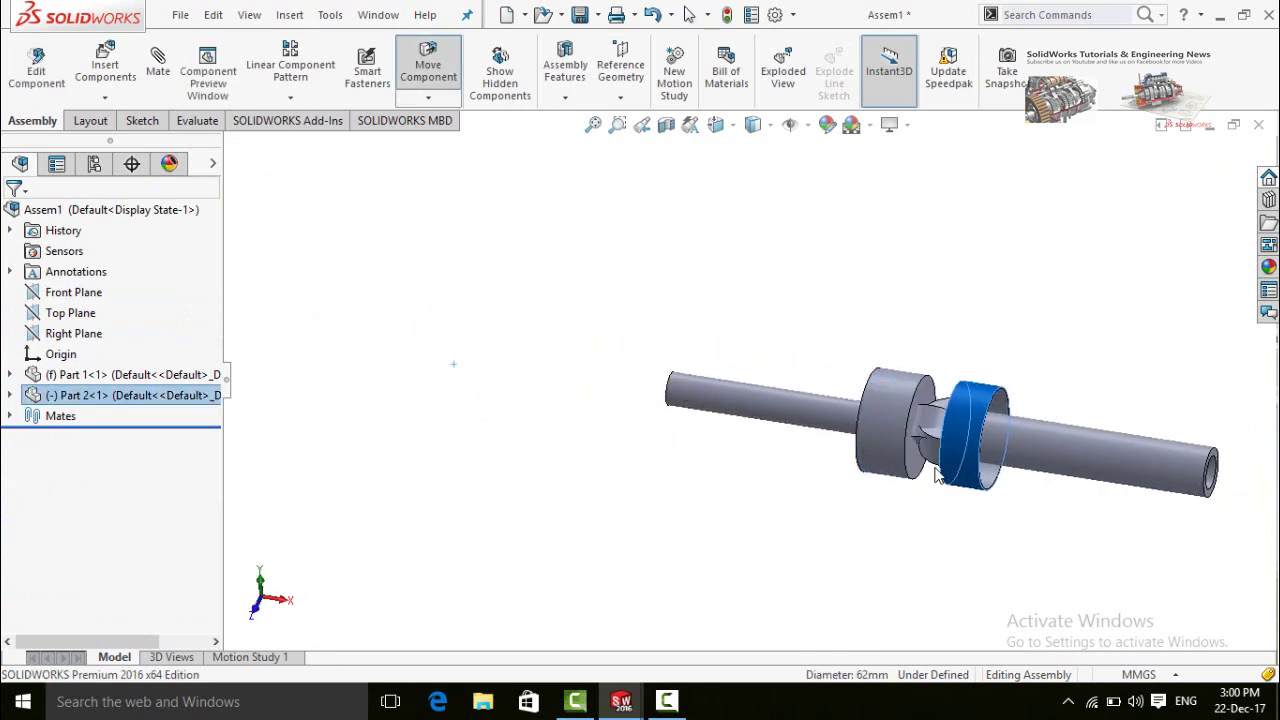
{"action": "left_click", "coordinate": [592, 413]}
{"action": "left_click_drag", "start_coordinate": [592, 413], "coordinate": [420, 400]}
{"action": "middle_click_drag", "start_coordinate": [420, 400], "coordinate": [583, 477]}
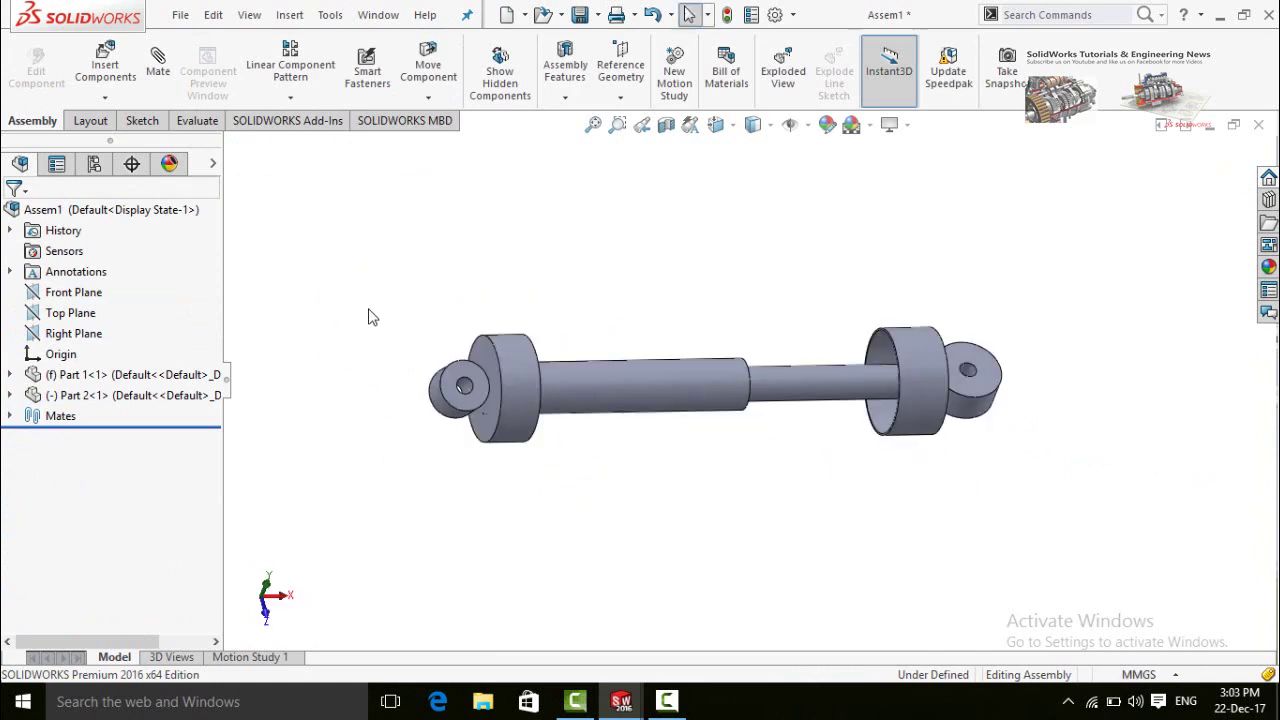
Start an advanced limit distance mate between the annular end face of Part 2's tube and the inner flat face of Part 1's hollow head.
{"action": "middle_click_drag", "start_coordinate": [558, 280], "coordinate": [520, 265]}
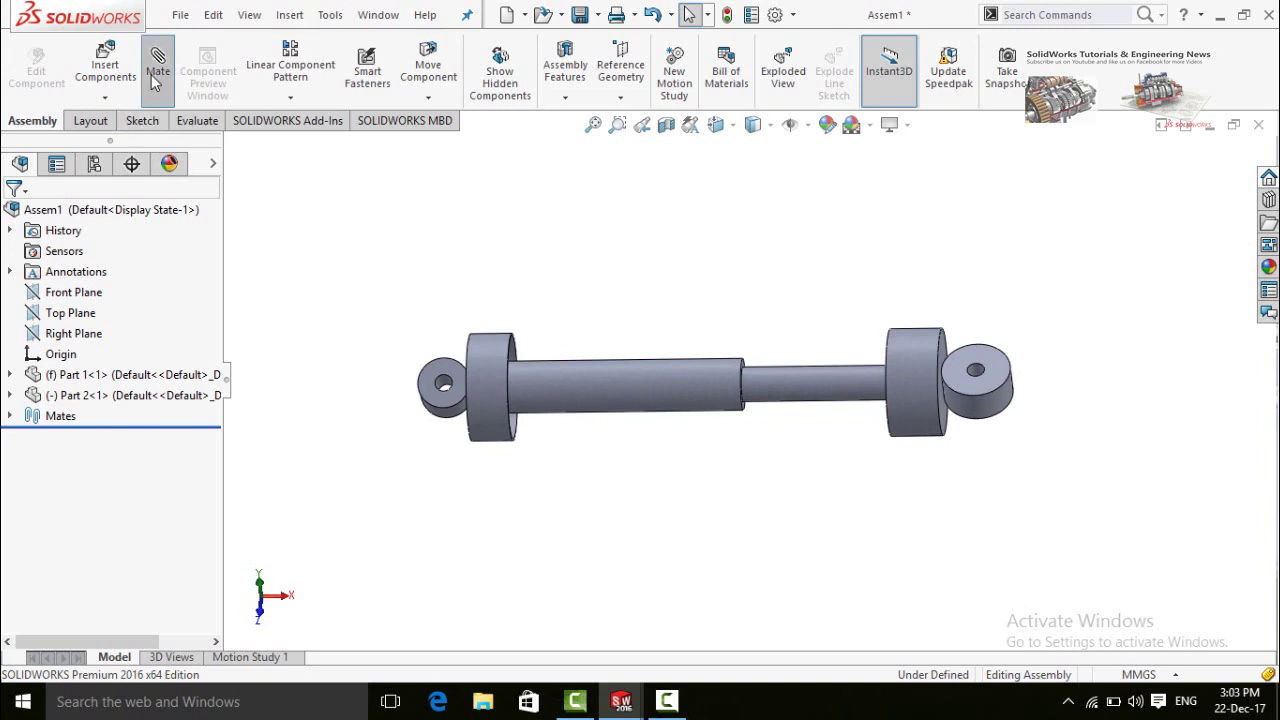
{"action": "left_click", "coordinate": [155, 78]}
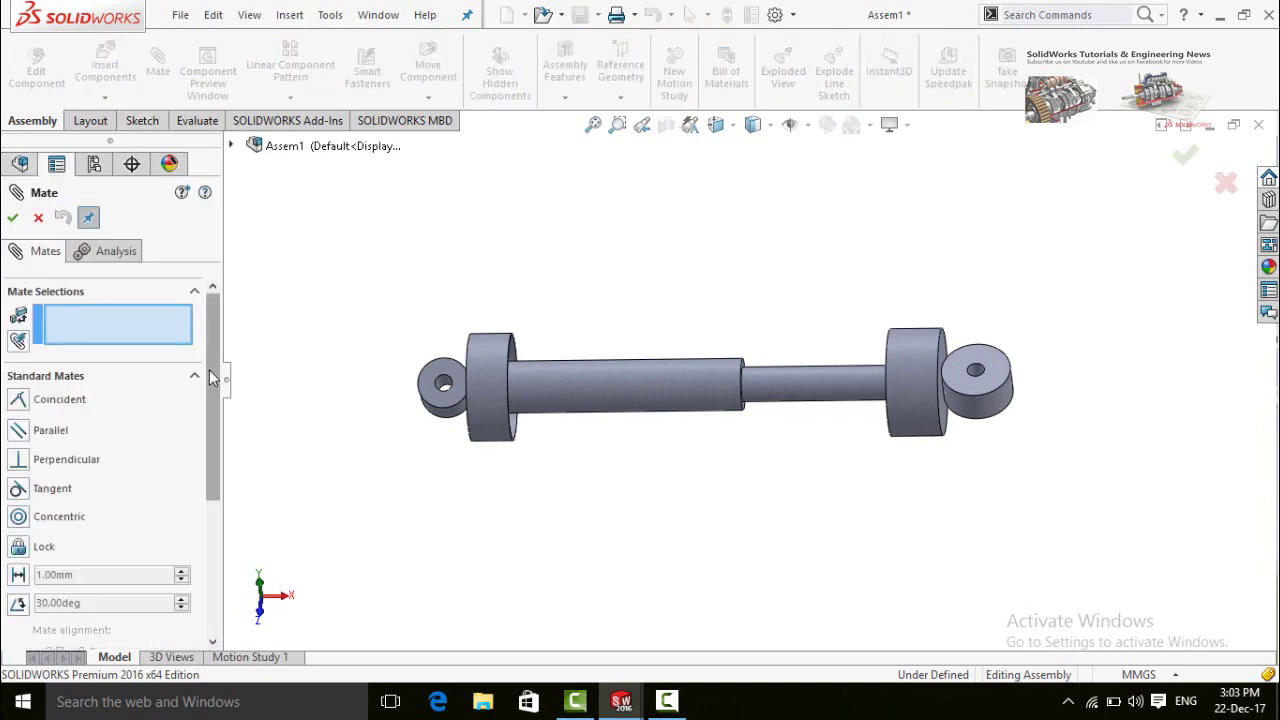
{"action": "left_click_drag", "start_coordinate": [209, 370], "coordinate": [210, 521]}
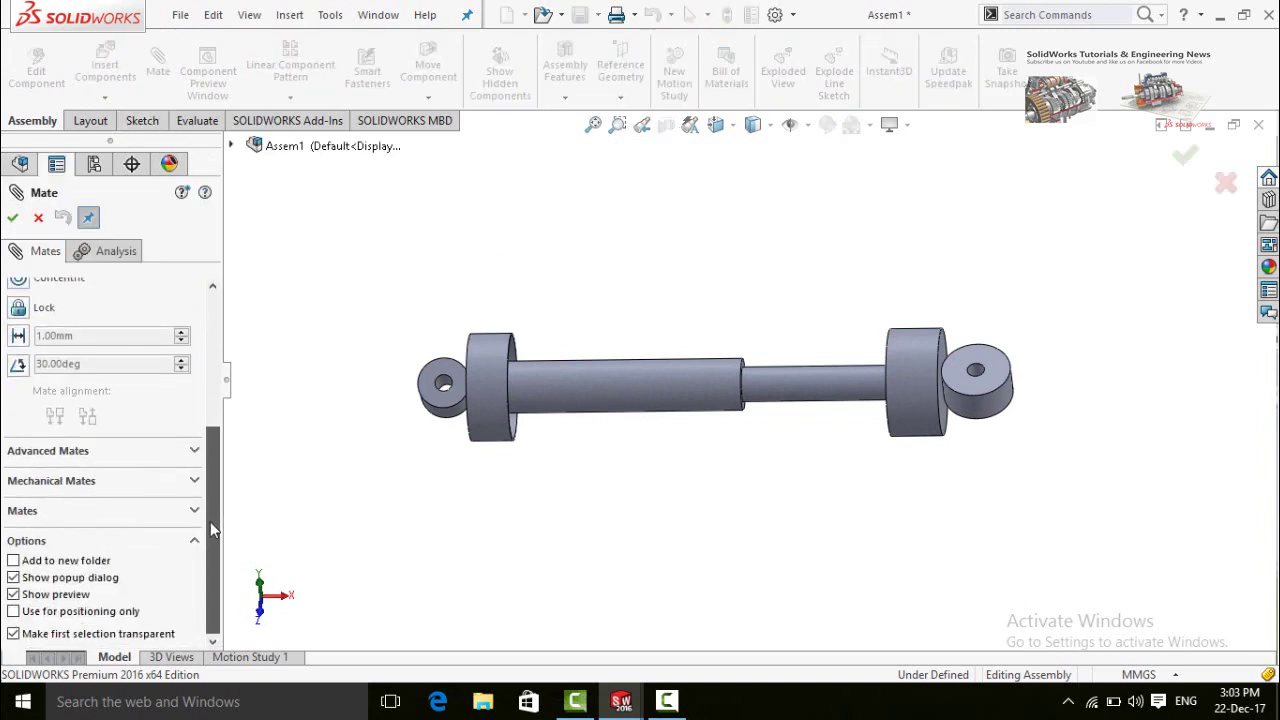
{"action": "left_click", "coordinate": [40, 452]}
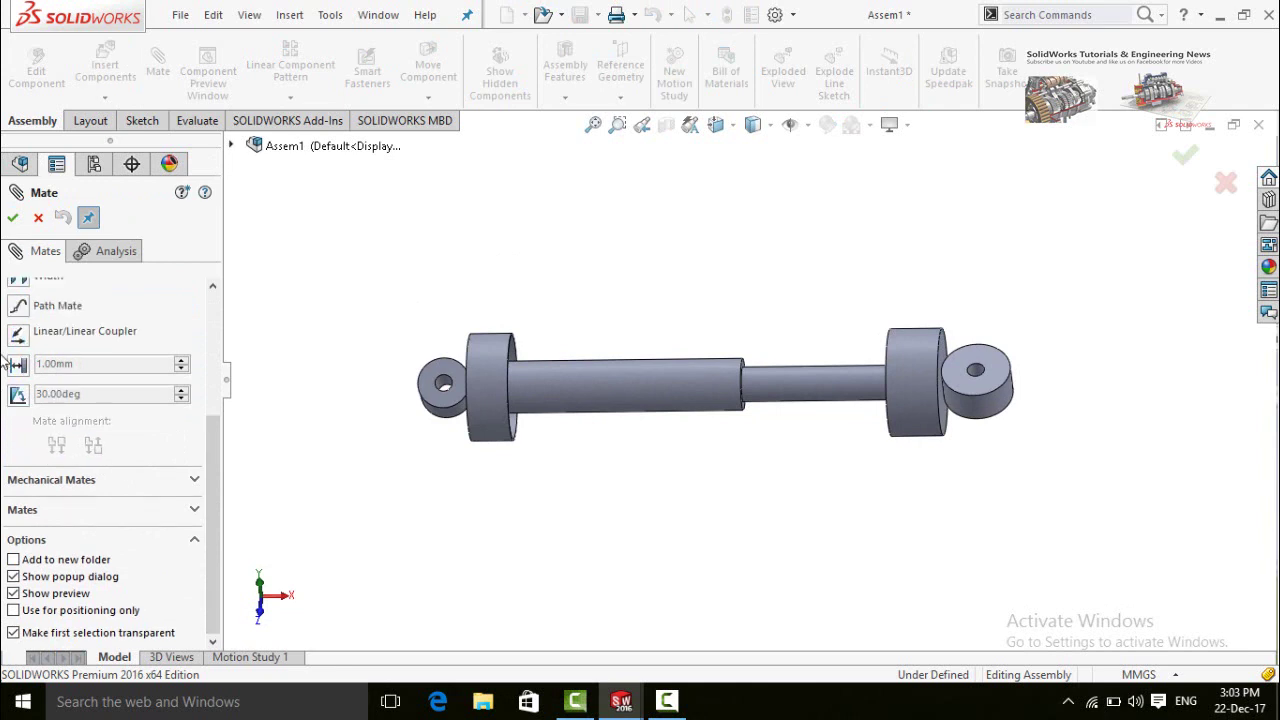
{"action": "left_click_drag", "start_coordinate": [209, 521], "coordinate": [209, 474]}
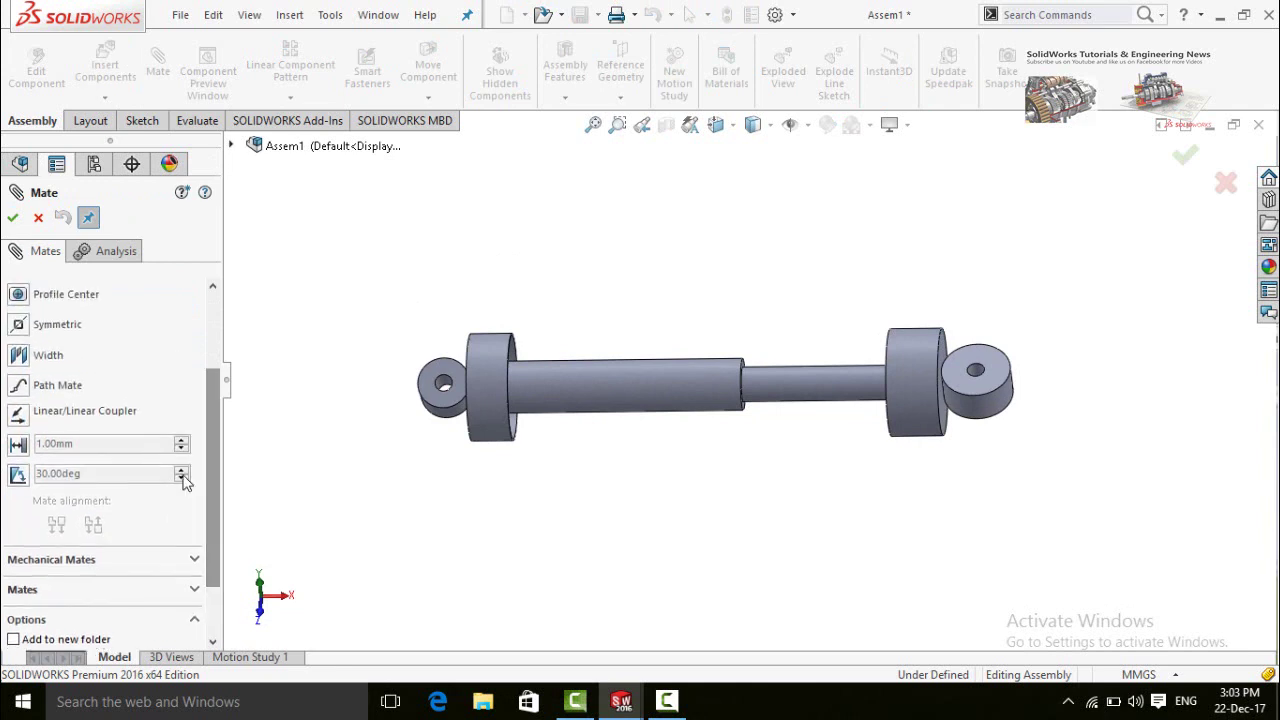
{"action": "left_click", "coordinate": [17, 446]}
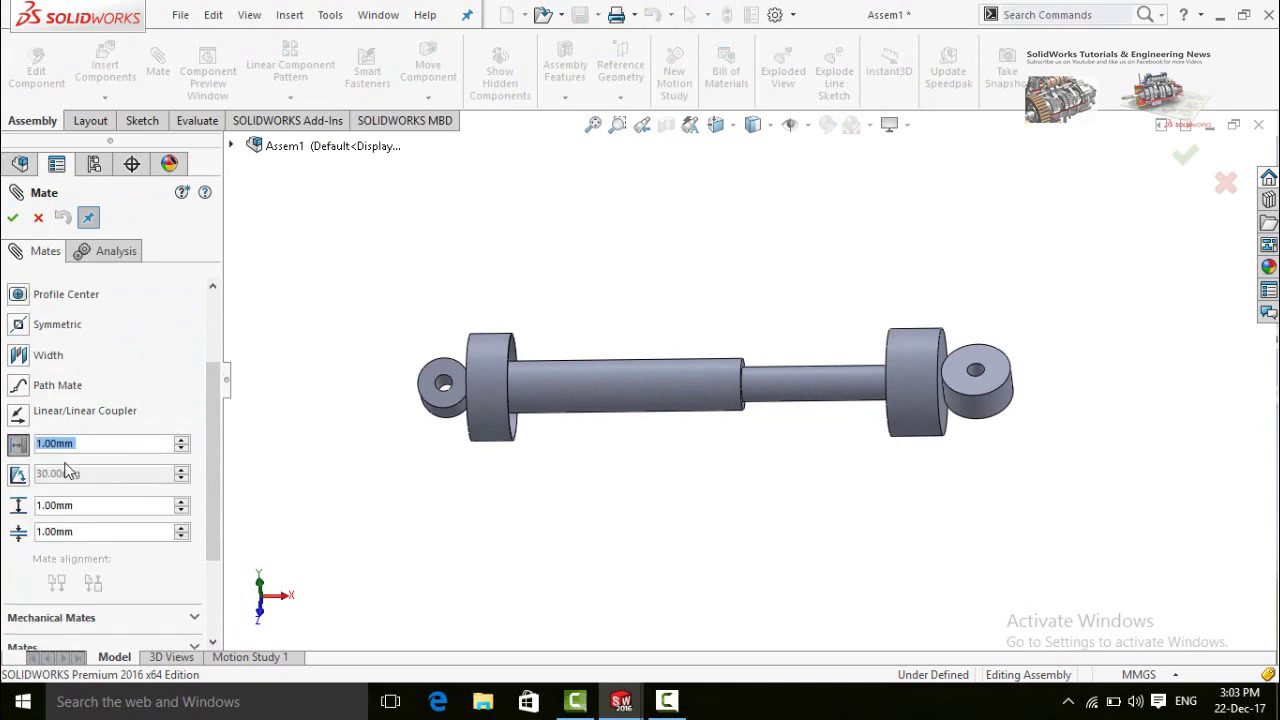
{"action": "scroll", "coordinate": [207, 476], "scroll_direction": "down", "scroll_amount": 2}
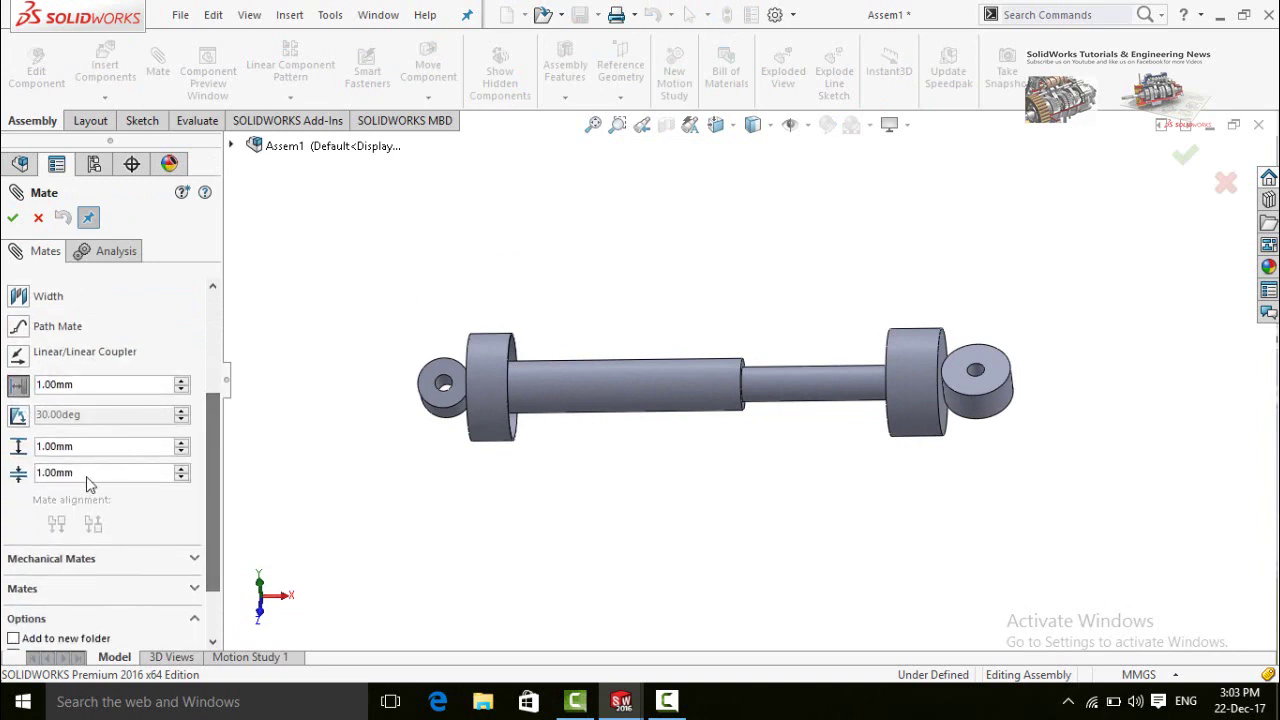
{"action": "scroll", "coordinate": [680, 375], "scroll_direction": "down", "scroll_amount": 5}
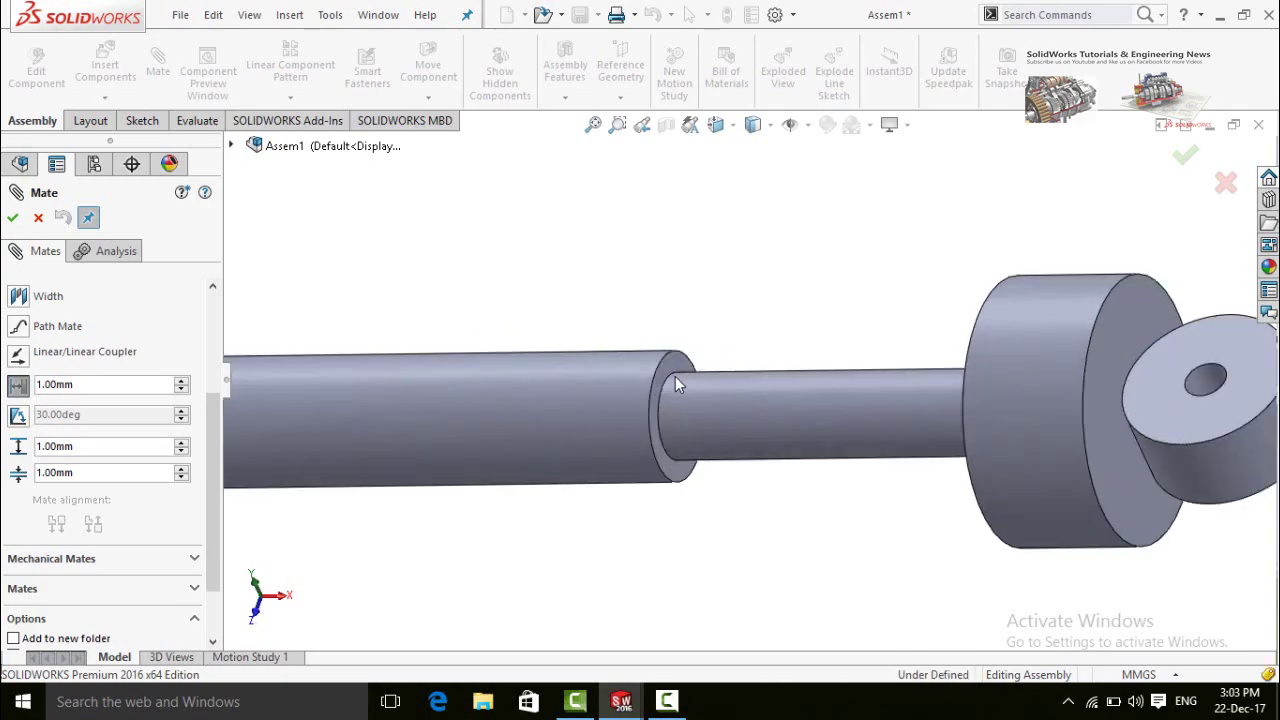
{"action": "left_click", "coordinate": [667, 364]}
{"action": "middle_click_drag", "start_coordinate": [745, 318], "coordinate": [860, 332]}
{"action": "left_click", "coordinate": [858, 324]}
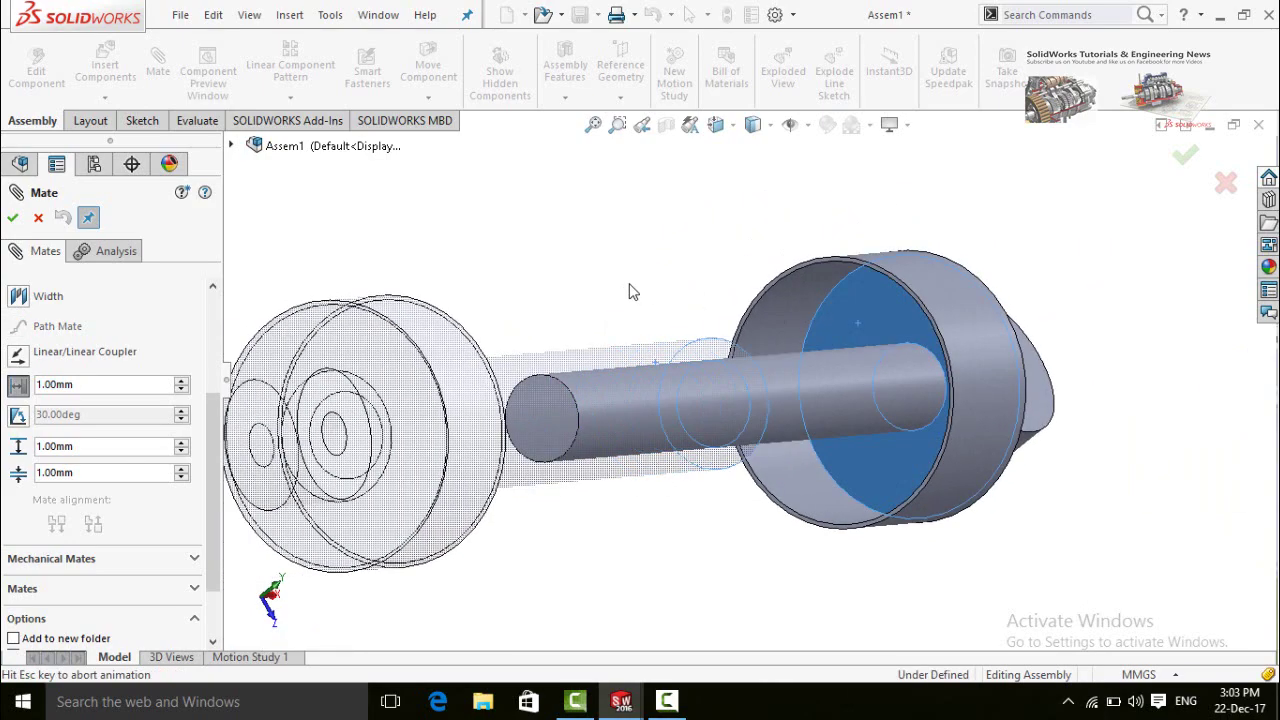
{"action": "scroll", "coordinate": [645, 288], "scroll_direction": "up", "scroll_amount": 4}
{"action": "right_click_drag", "start_coordinate": [672, 272], "coordinate": [586, 289]}
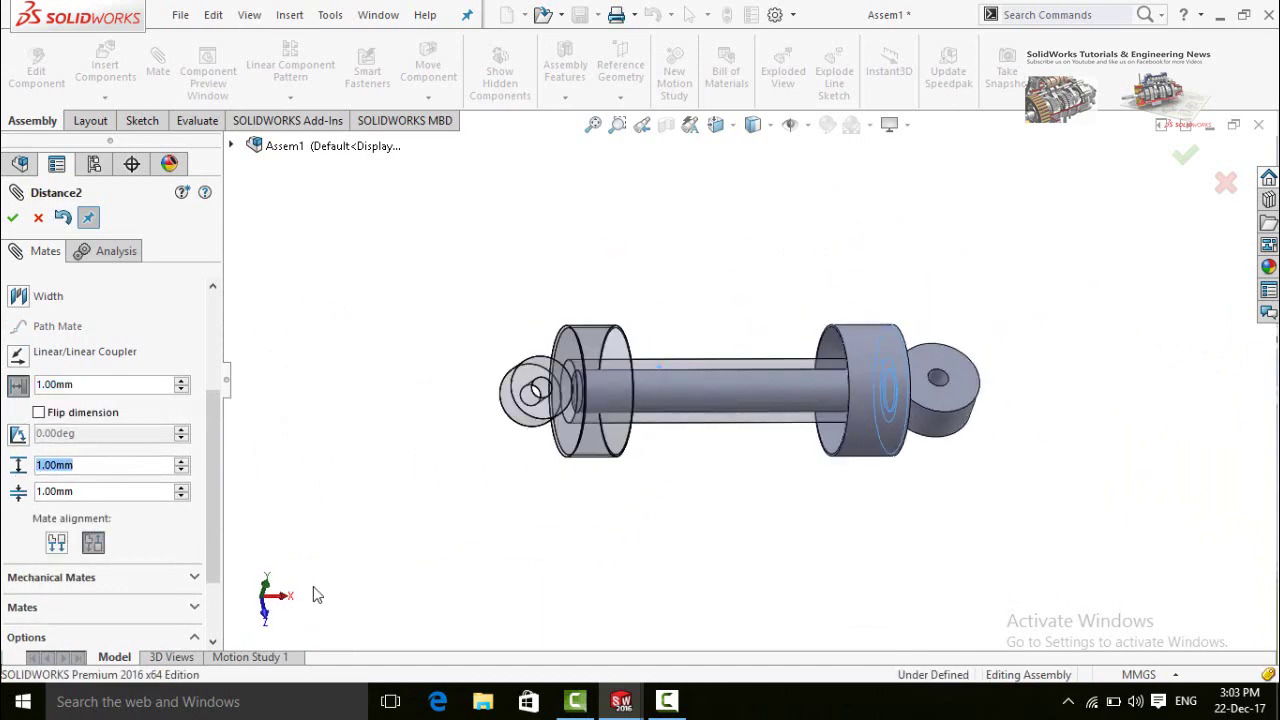
Set the limit distance mate's maximum to 130 mm and minimum to 20 mm, and finish mating.
{"action": "type", "text": "13"}
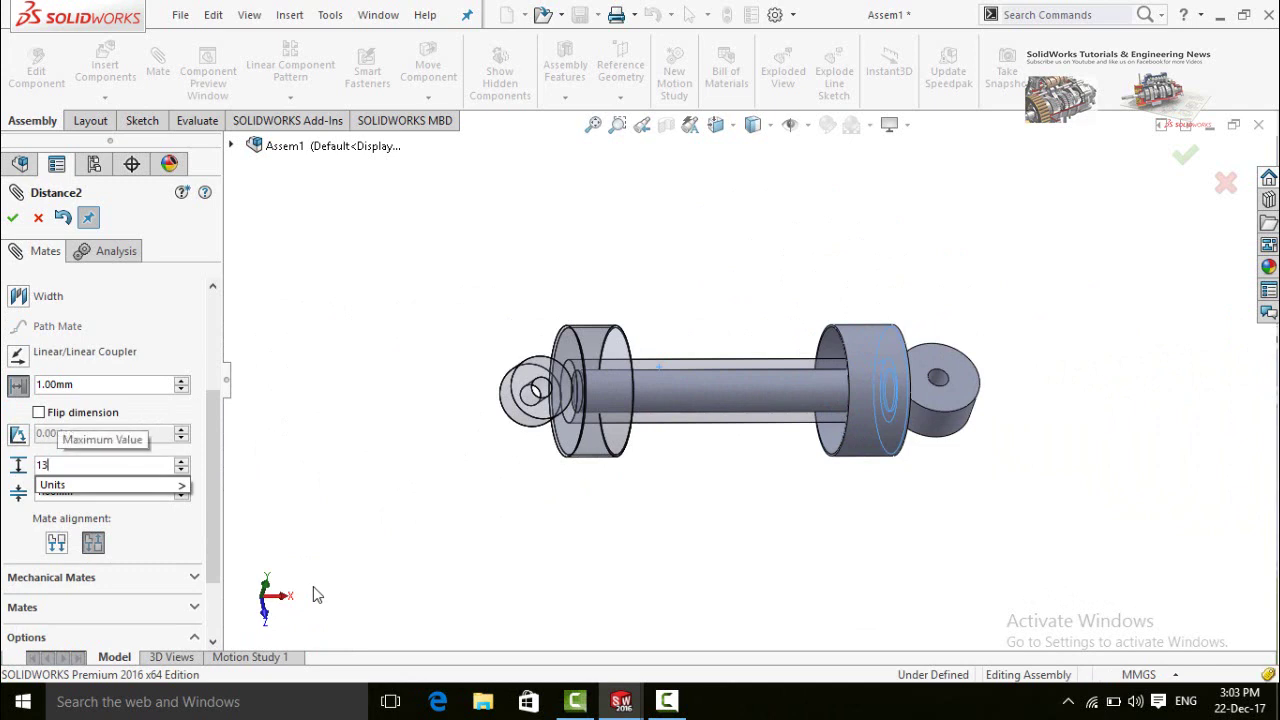
{"action": "type", "text": "0"}
{"action": "key", "text": "Return"}
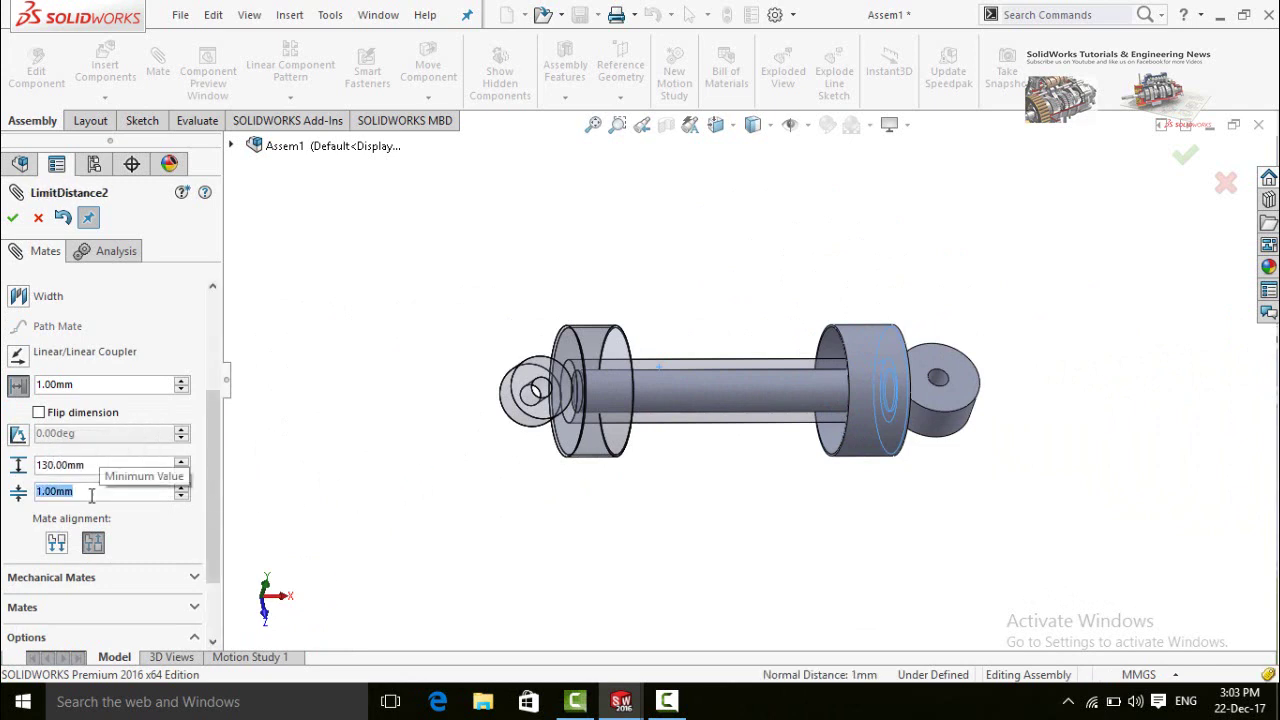
{"action": "type", "text": "20"}
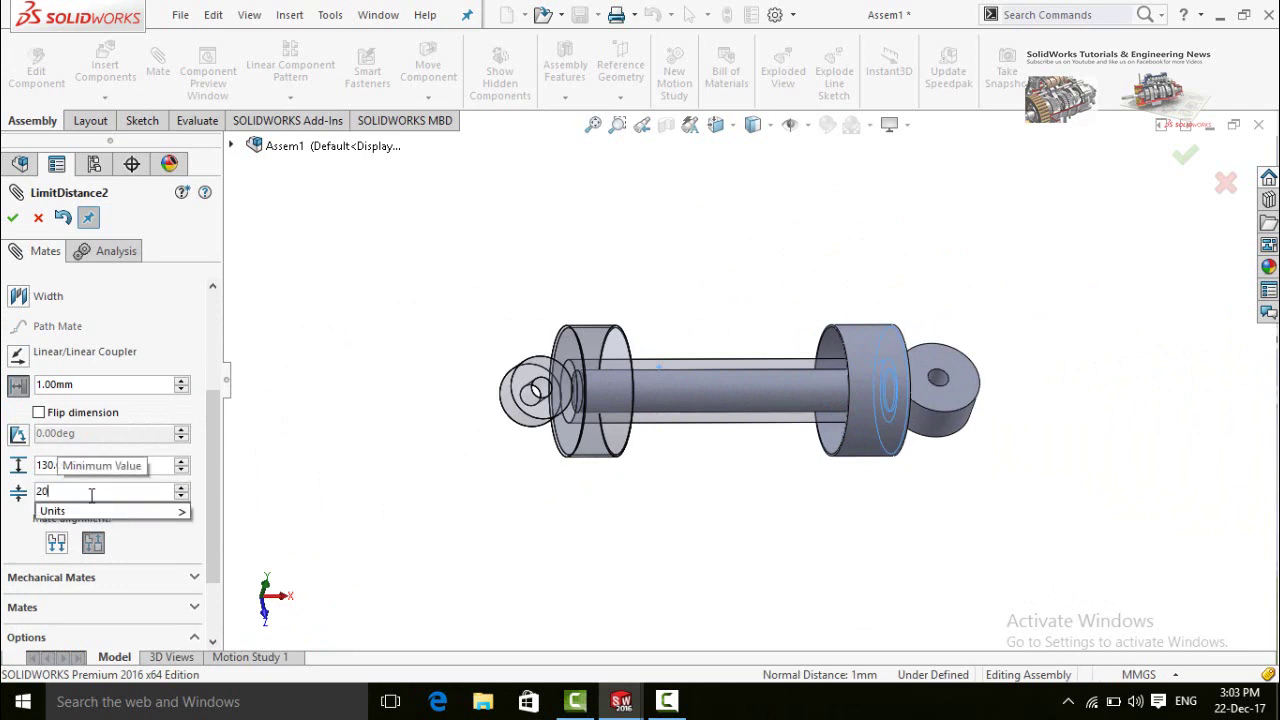
{"action": "key", "text": "Return"}
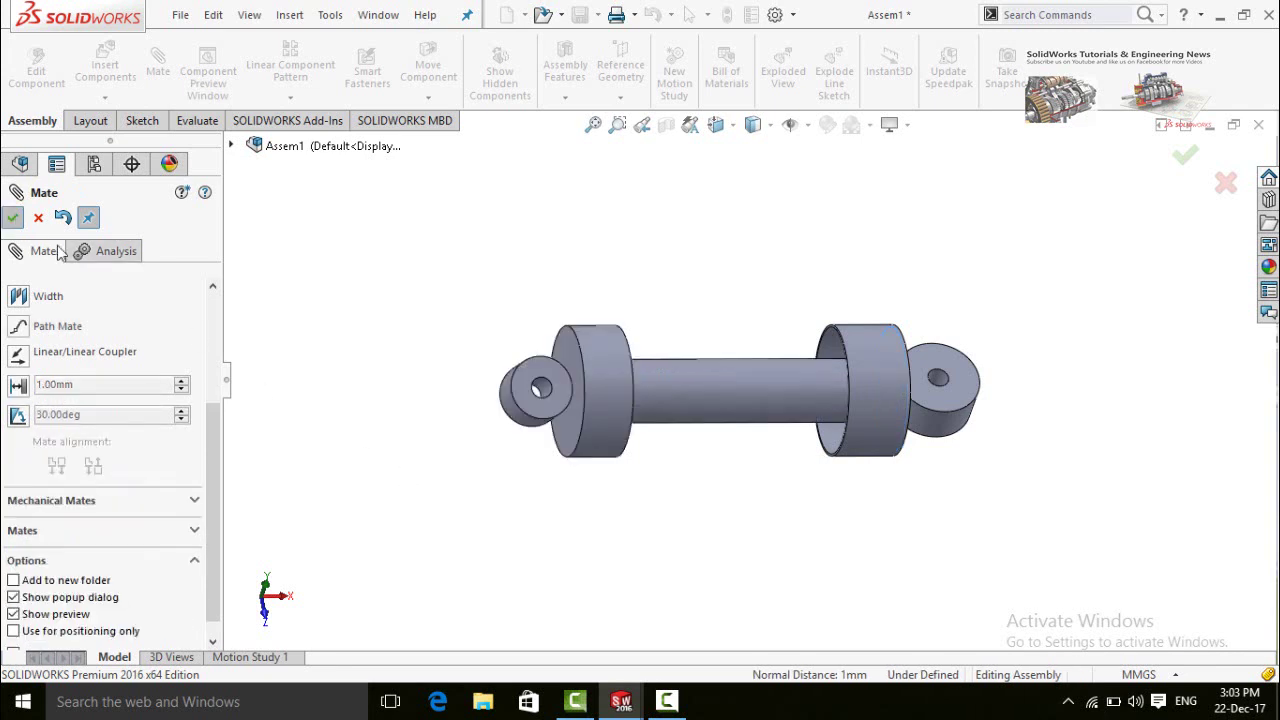
{"action": "left_click", "coordinate": [12, 217]}
Move Part 2 along the rod in both directions to check its travel between the mate's distance limits.
{"action": "key", "text": "z"}
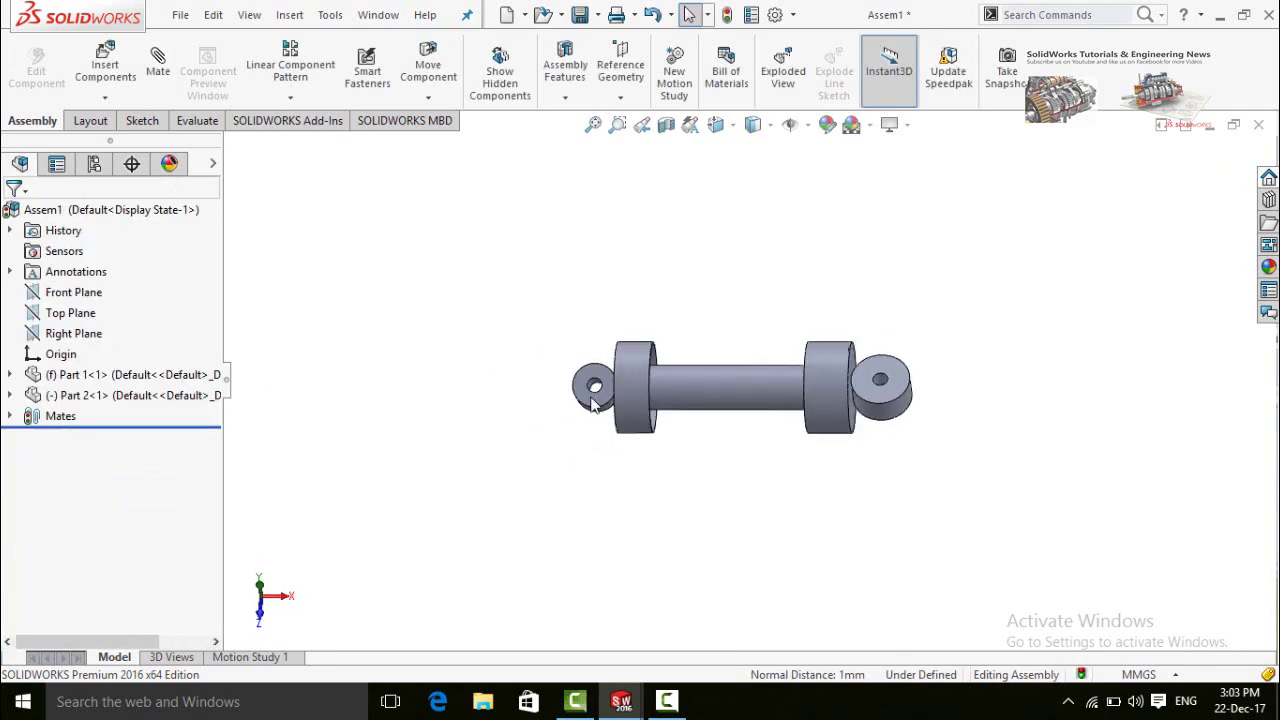
{"action": "left_click", "coordinate": [566, 399]}
{"action": "left_click_drag", "start_coordinate": [566, 399], "coordinate": [744, 453]}
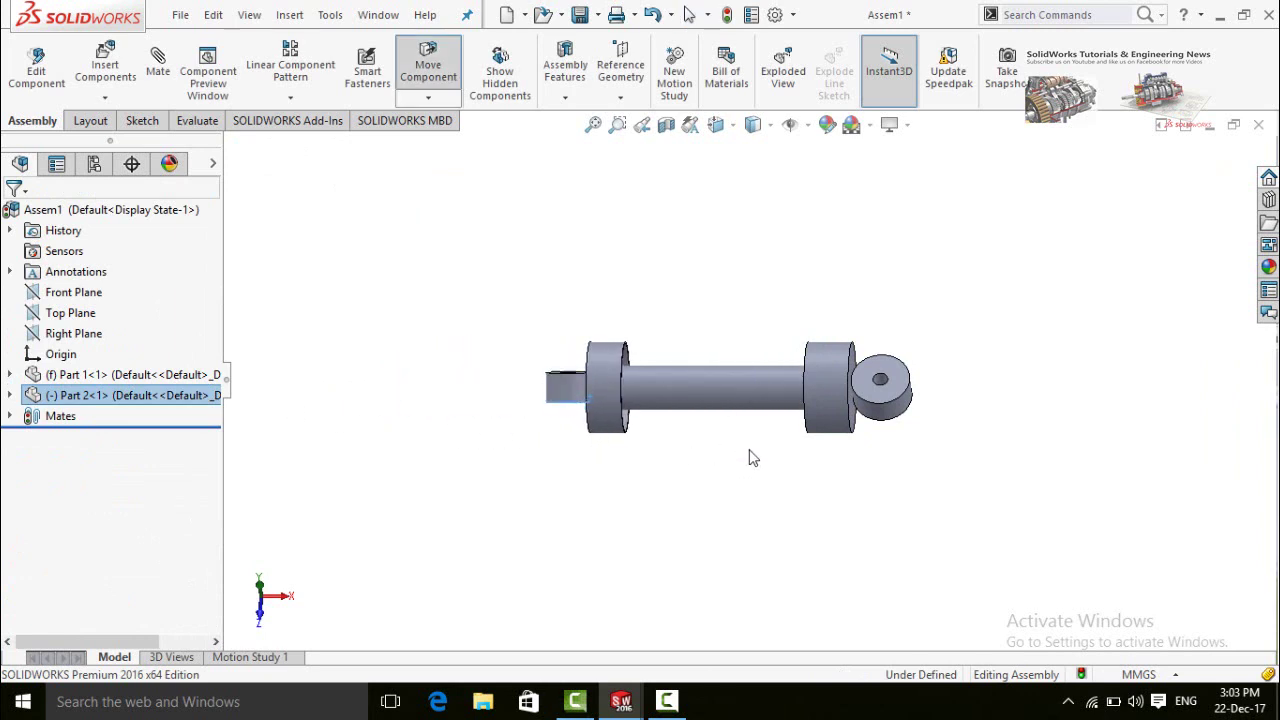
{"action": "left_click_drag", "start_coordinate": [566, 395], "coordinate": [506, 266]}
{"action": "left_click", "coordinate": [797, 260]}
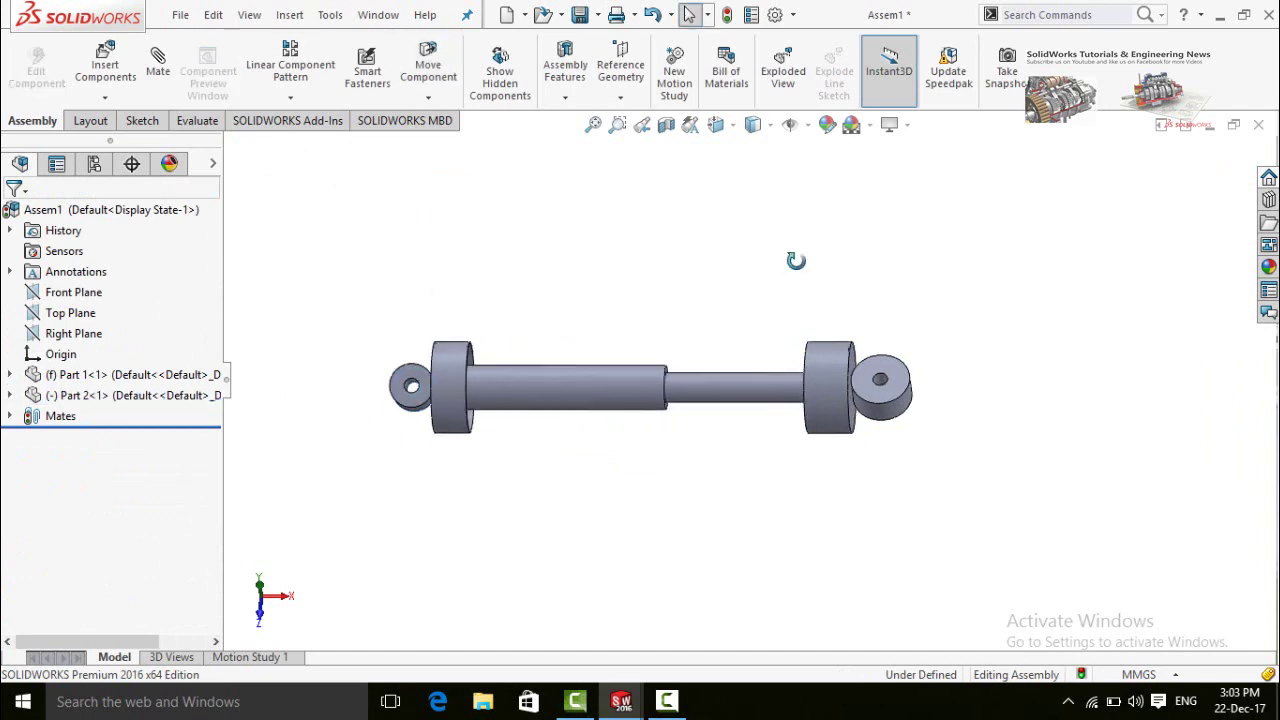
{"action": "middle_click_drag", "start_coordinate": [797, 260], "coordinate": [744, 490]}
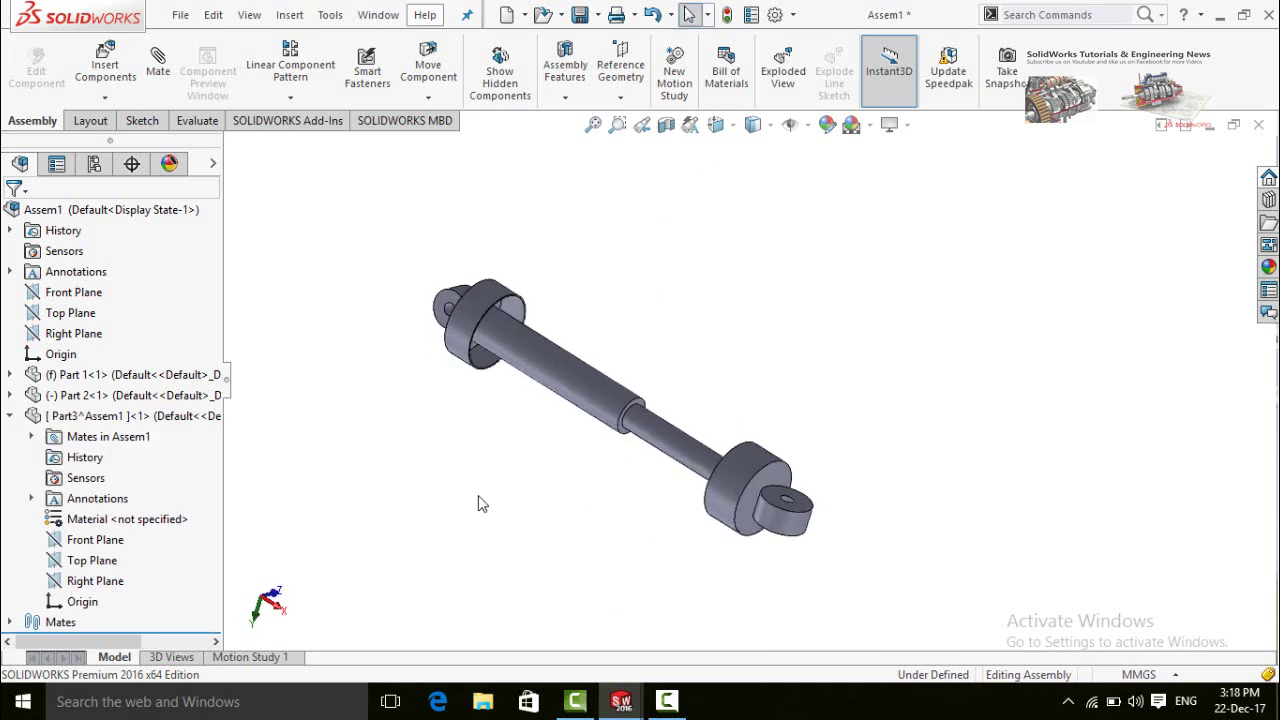
Insert a new in-context part into the assembly and start its first sketch on Part 1's Front Plane, viewed face-on.
{"action": "left_click", "coordinate": [105, 100]}
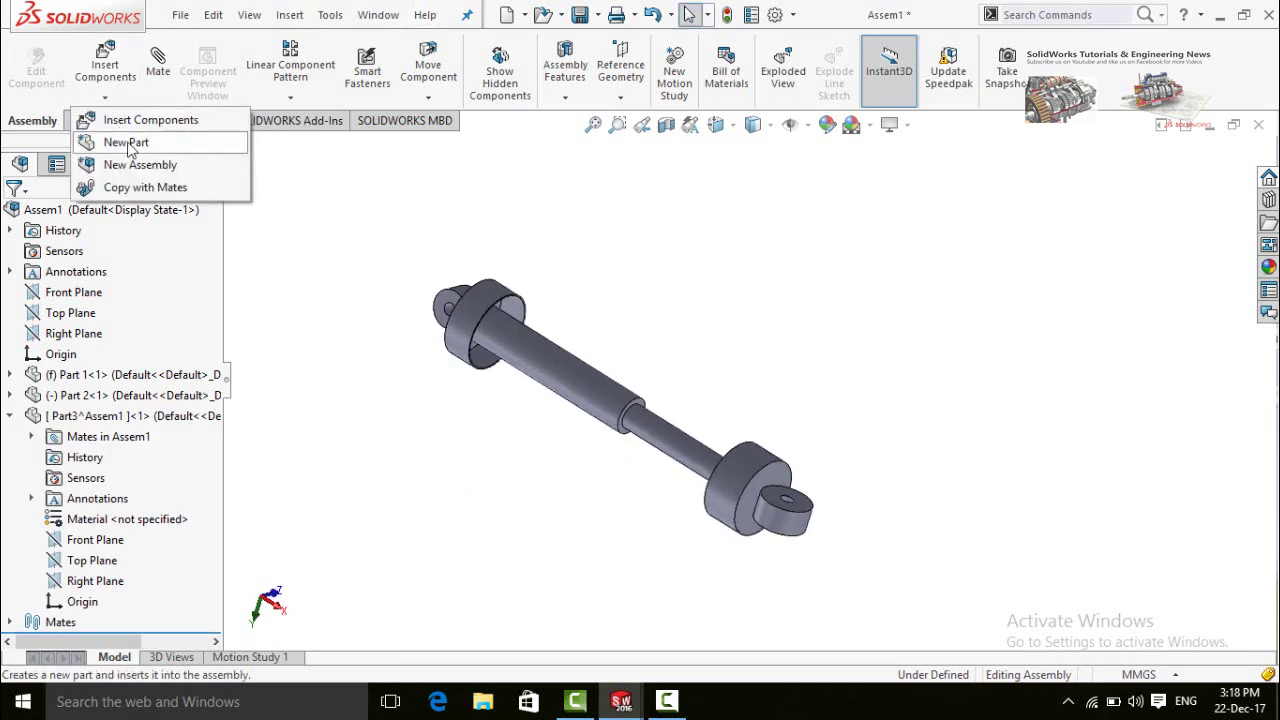
{"action": "left_click", "coordinate": [139, 147]}
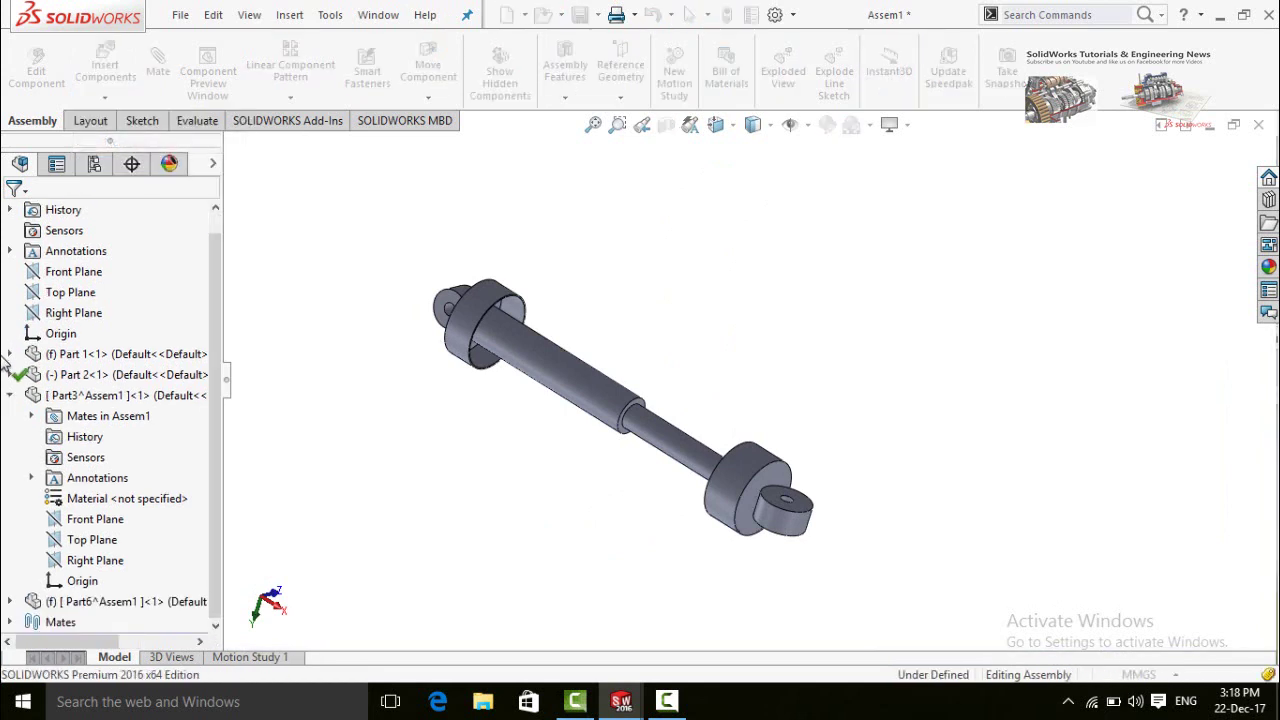
{"action": "left_click", "coordinate": [10, 355]}
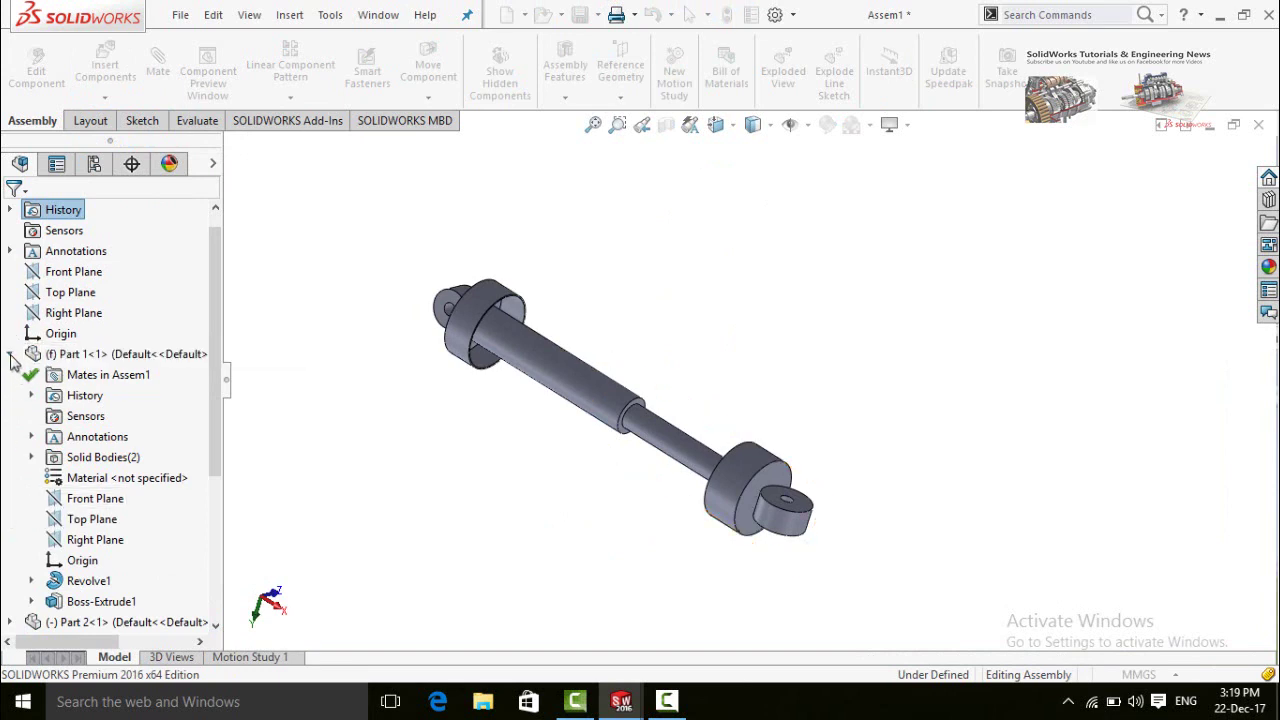
{"action": "left_click", "coordinate": [53, 500]}
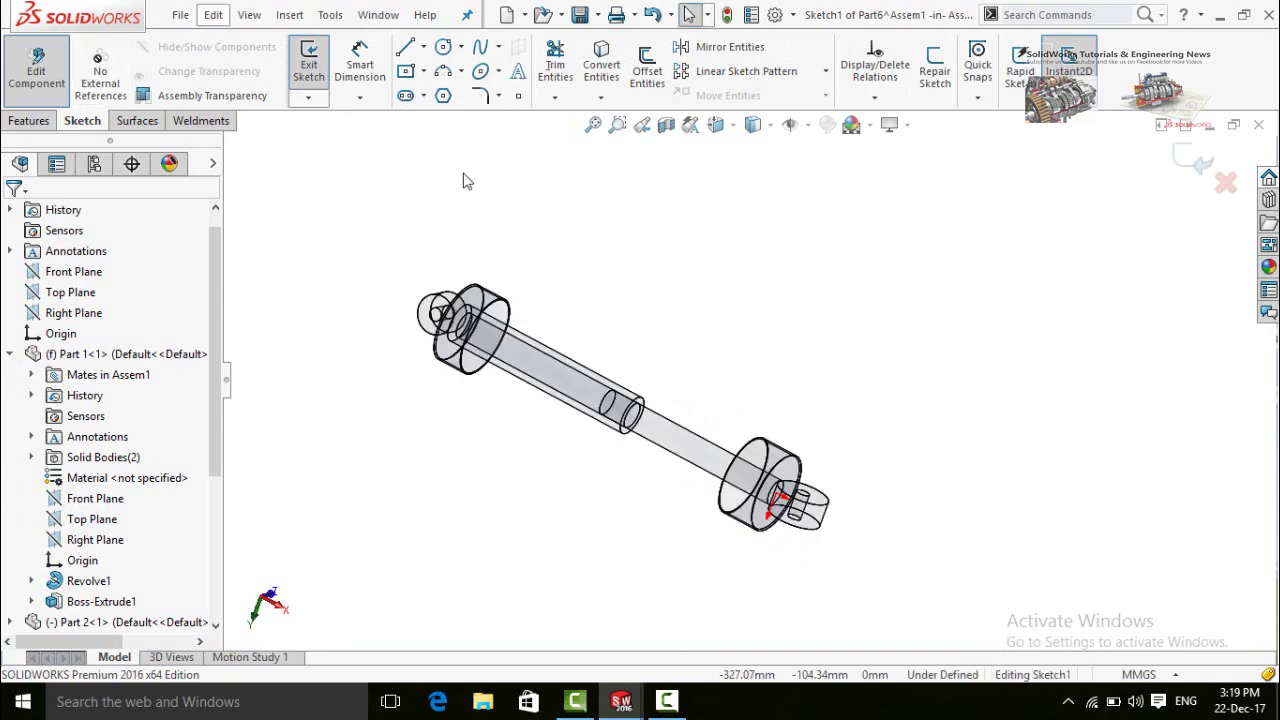
{"action": "key", "text": "ctrl+8"}
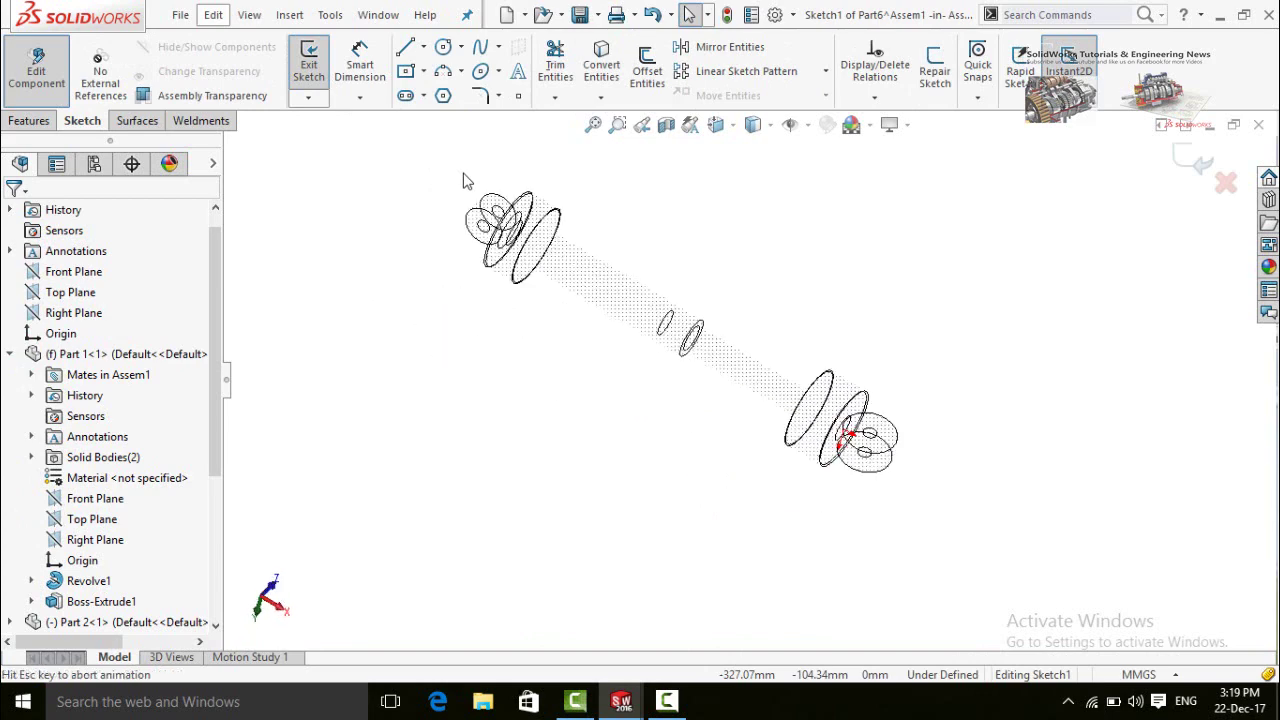
{"action": "scroll", "coordinate": [836, 404], "scroll_direction": "down", "scroll_amount": 2}
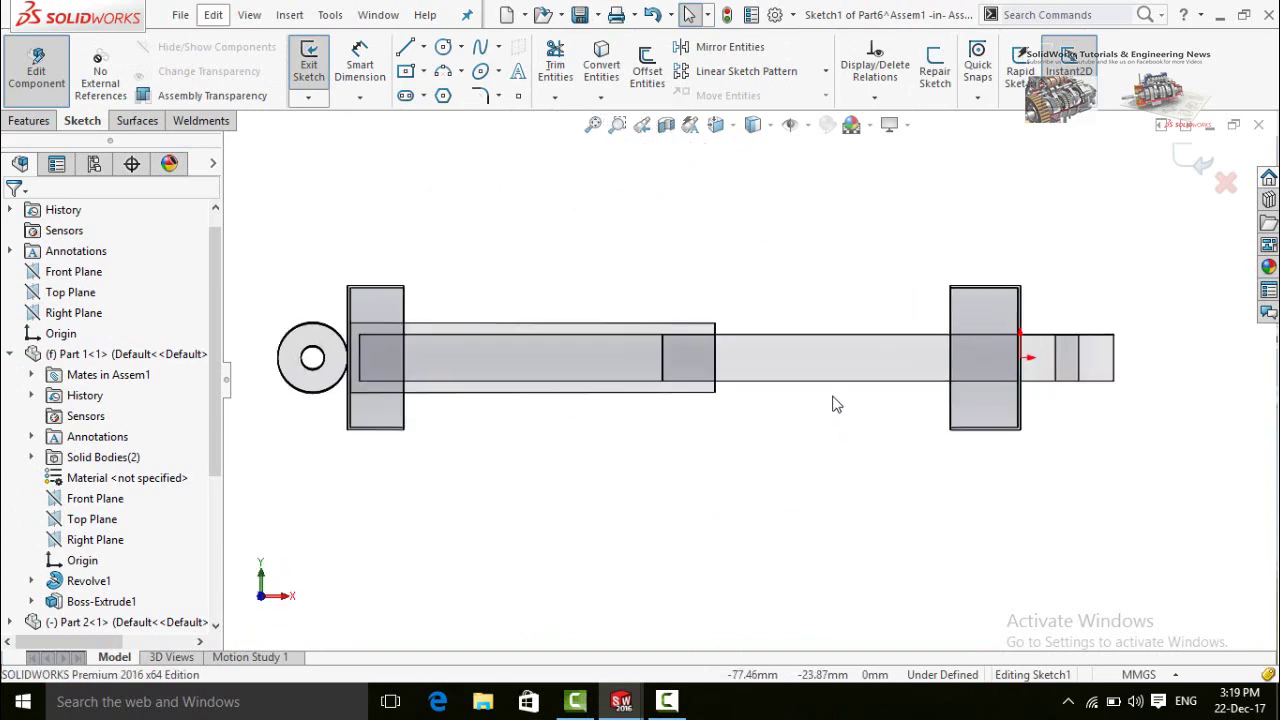
Sketch a horizontal centreline path from the closed end of Part 2's bore to the inner face of Part 1's head, and exit the sketch.
{"action": "left_click", "coordinate": [405, 47]}
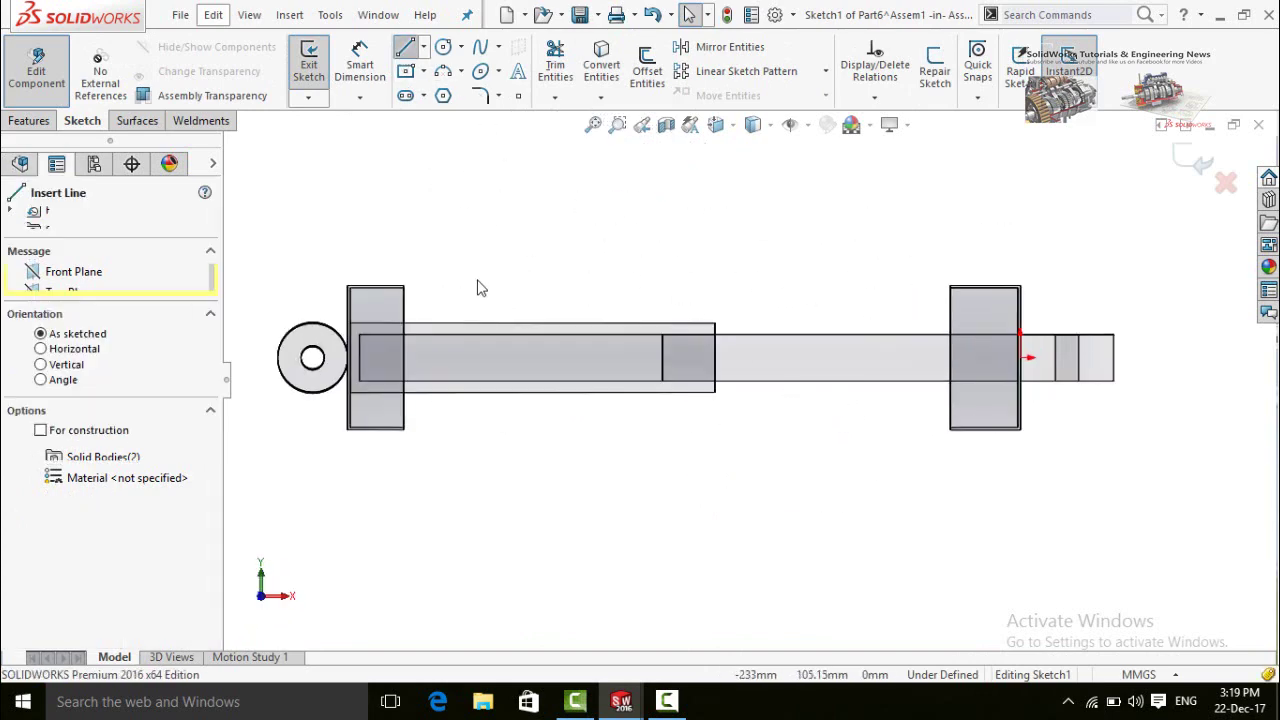
{"action": "left_click", "coordinate": [358, 357]}
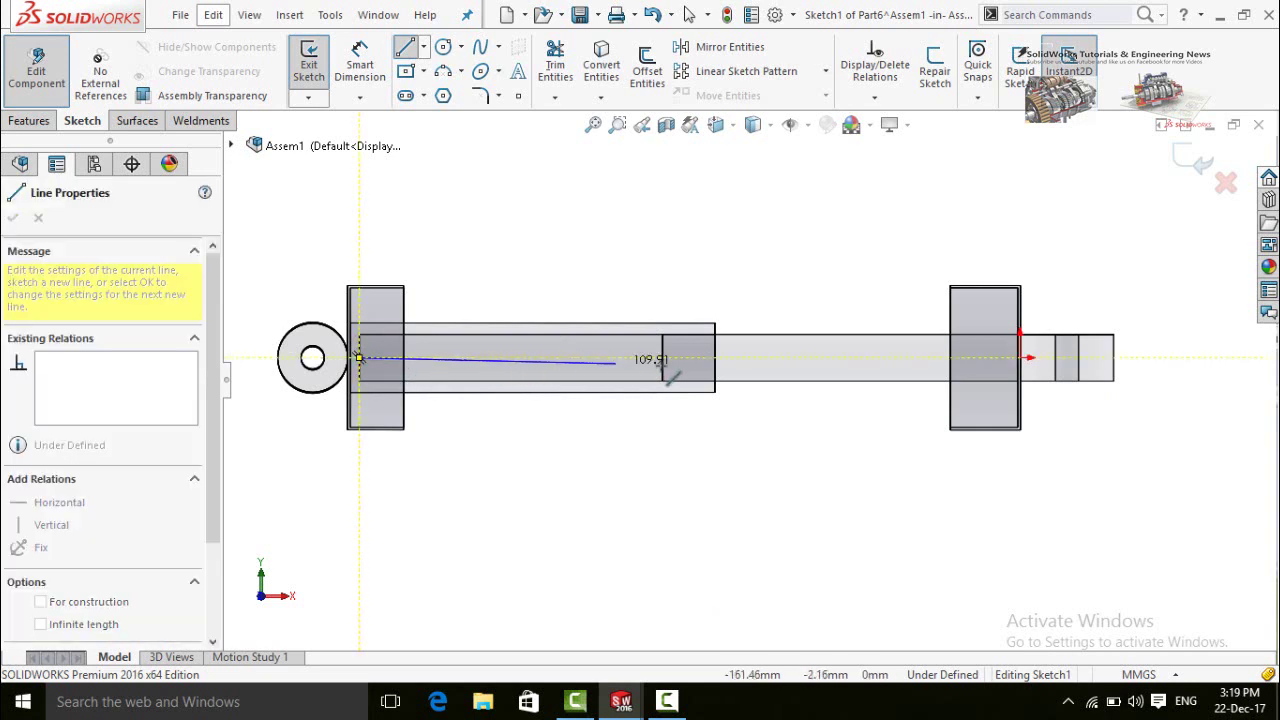
{"action": "scroll", "coordinate": [400, 390], "scroll_direction": "down", "scroll_amount": 3}
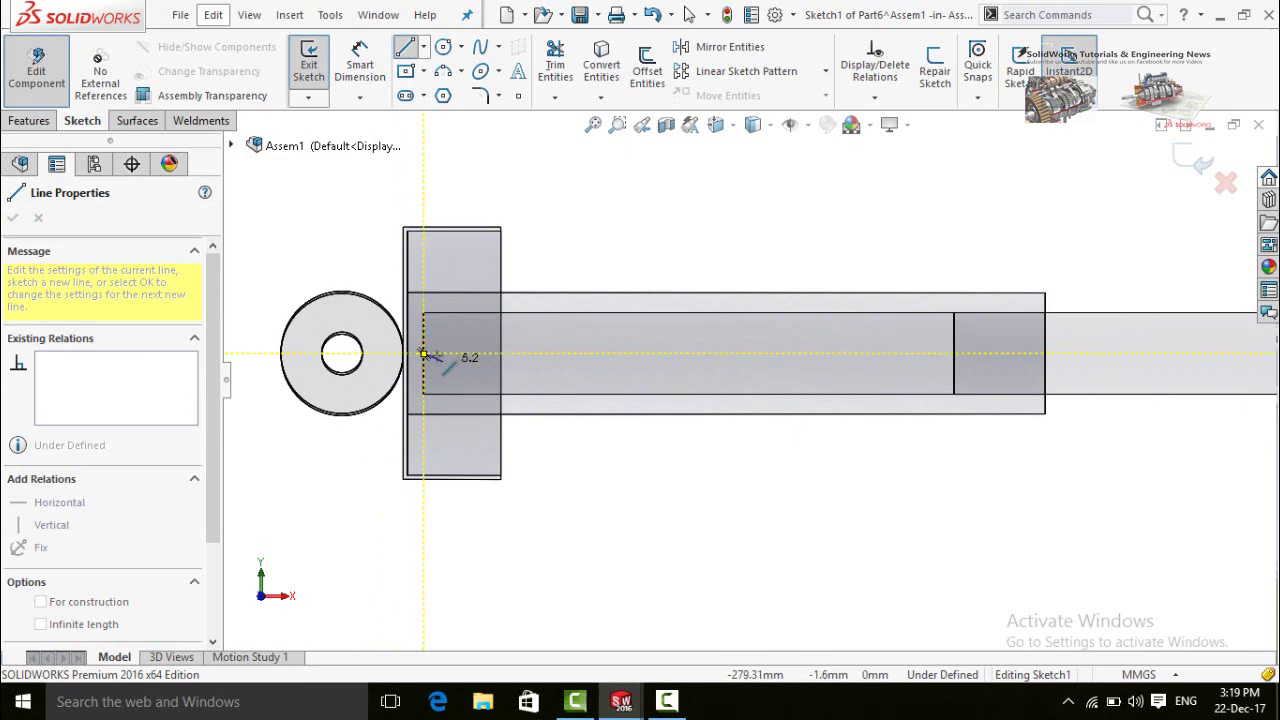
{"action": "scroll", "coordinate": [760, 357], "scroll_direction": "up", "scroll_amount": 3}
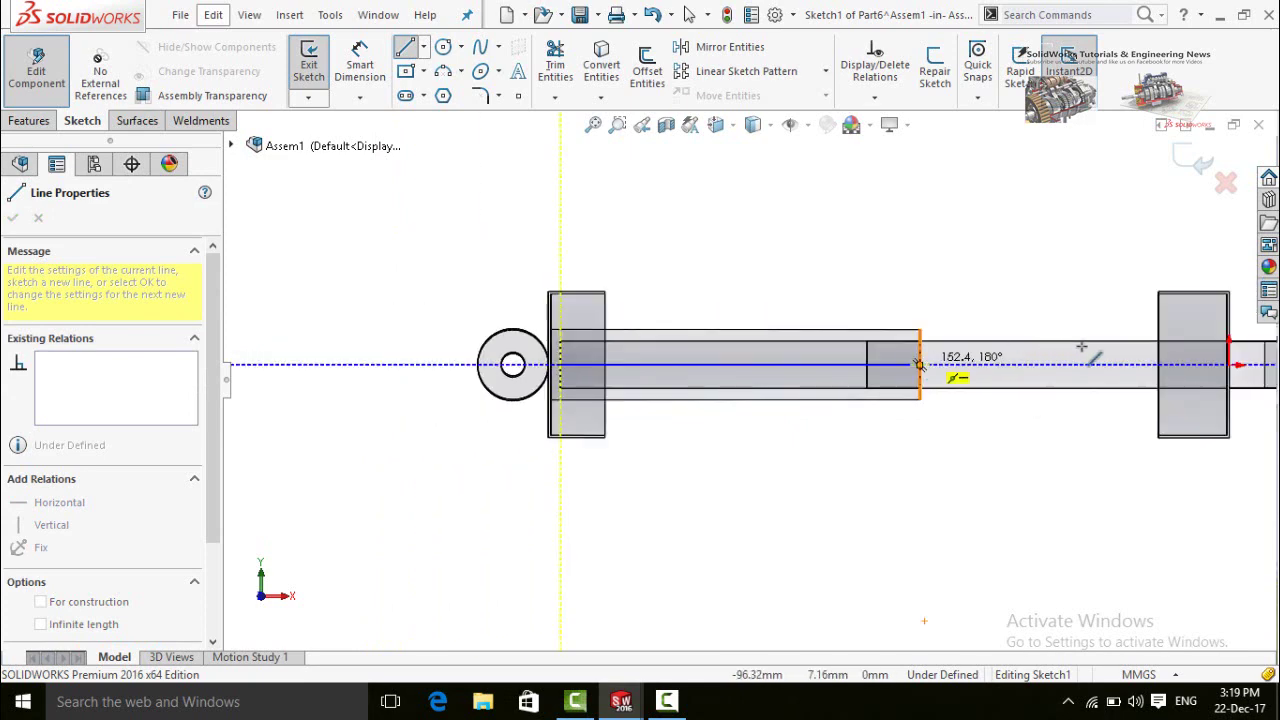
{"action": "scroll", "coordinate": [1150, 360], "scroll_direction": "down", "scroll_amount": 2}
{"action": "scroll", "coordinate": [1115, 375], "scroll_direction": "down", "scroll_amount": 4}
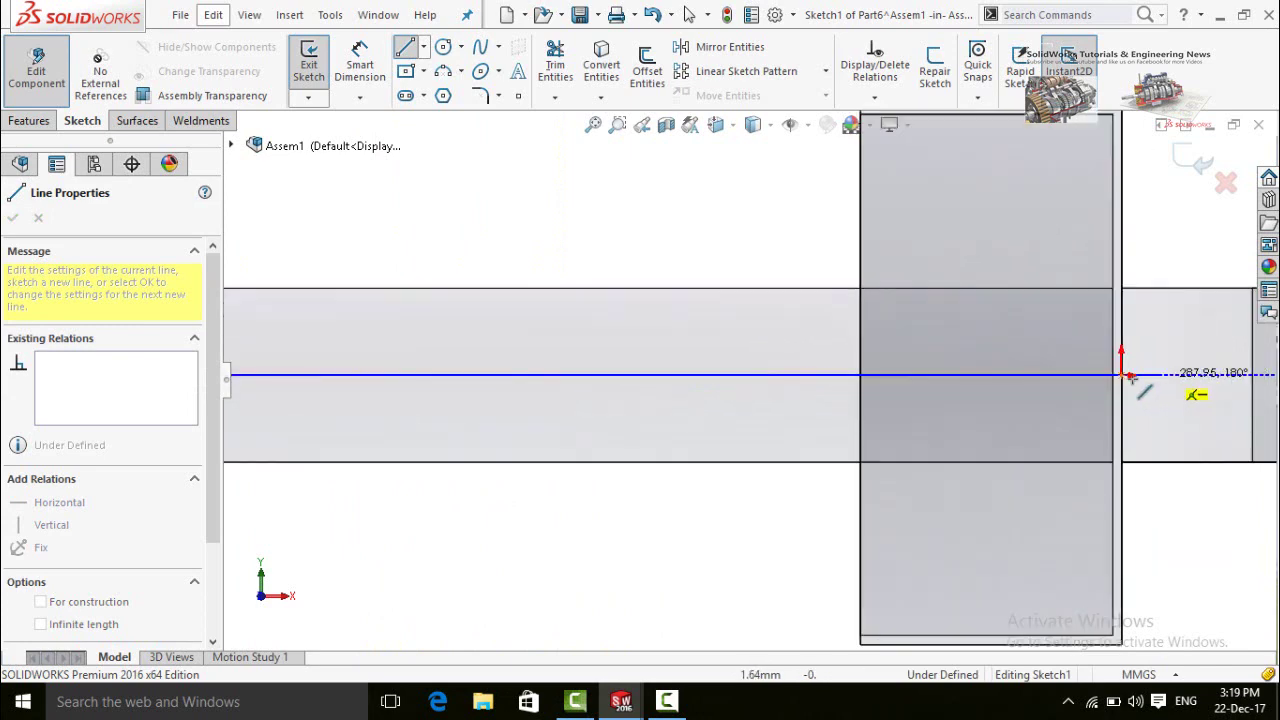
{"action": "left_click", "coordinate": [1113, 375]}
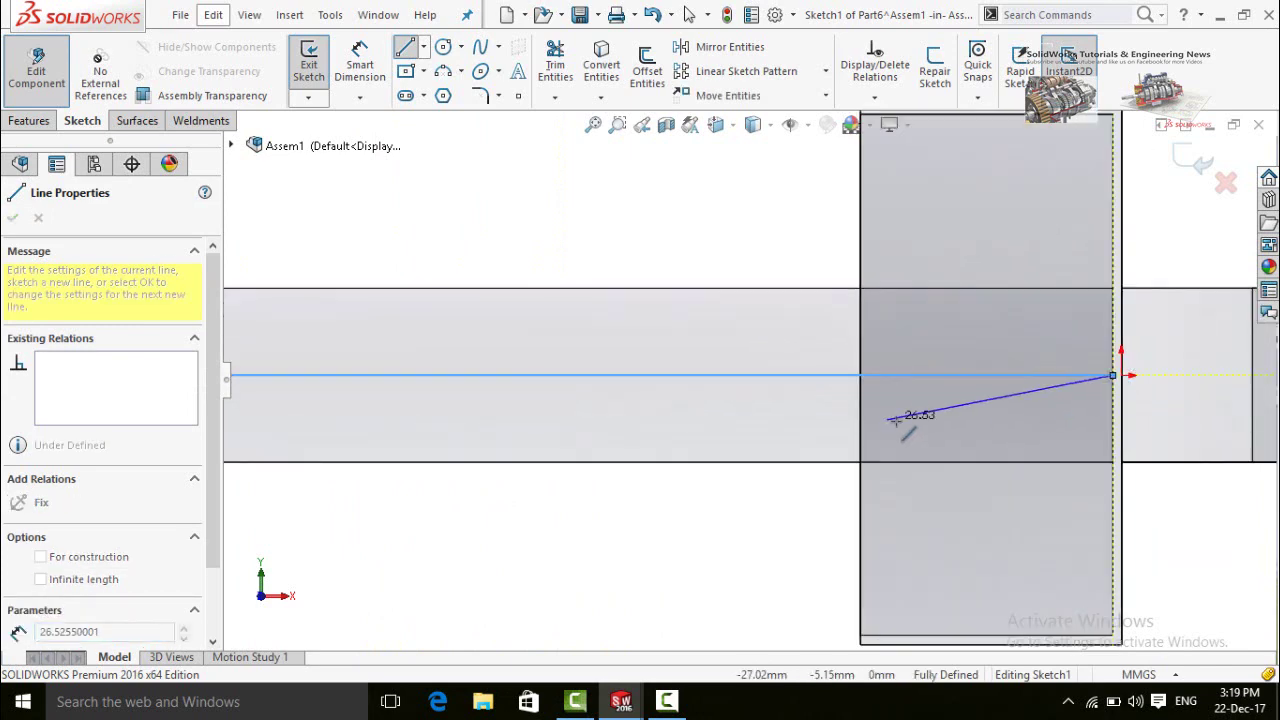
{"action": "key", "text": "Escape"}
{"action": "scroll", "coordinate": [837, 399], "scroll_direction": "up", "scroll_amount": 3}
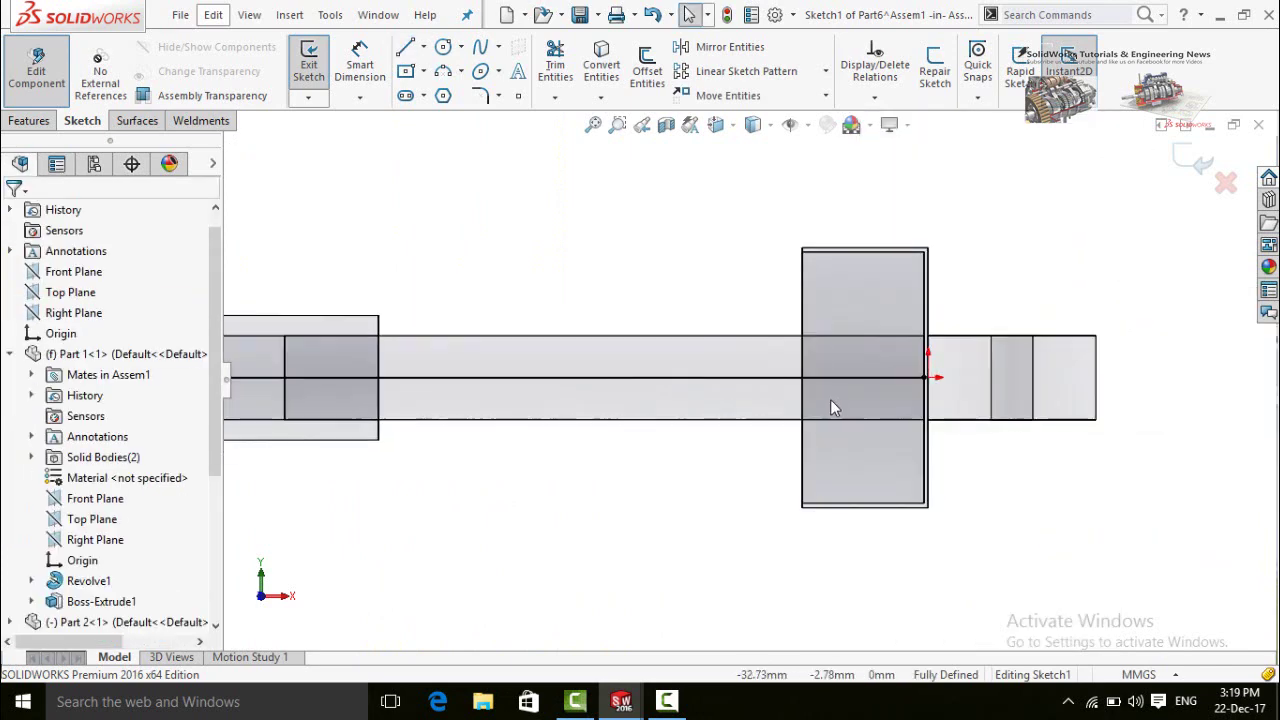
{"action": "scroll", "coordinate": [551, 380], "scroll_direction": "down", "scroll_amount": 1}
{"action": "key", "text": "z"}
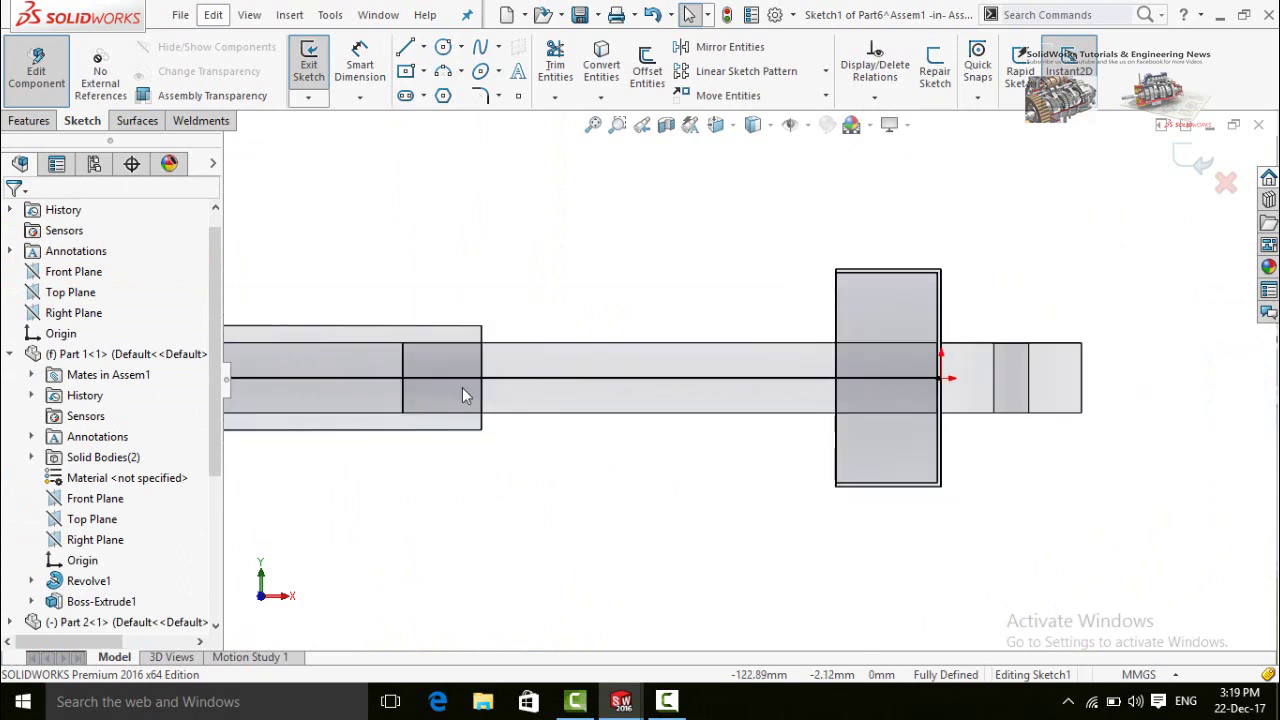
{"action": "scroll", "coordinate": [464, 380], "scroll_direction": "up", "scroll_amount": 1}
{"action": "scroll", "coordinate": [394, 391], "scroll_direction": "up", "scroll_amount": 2}
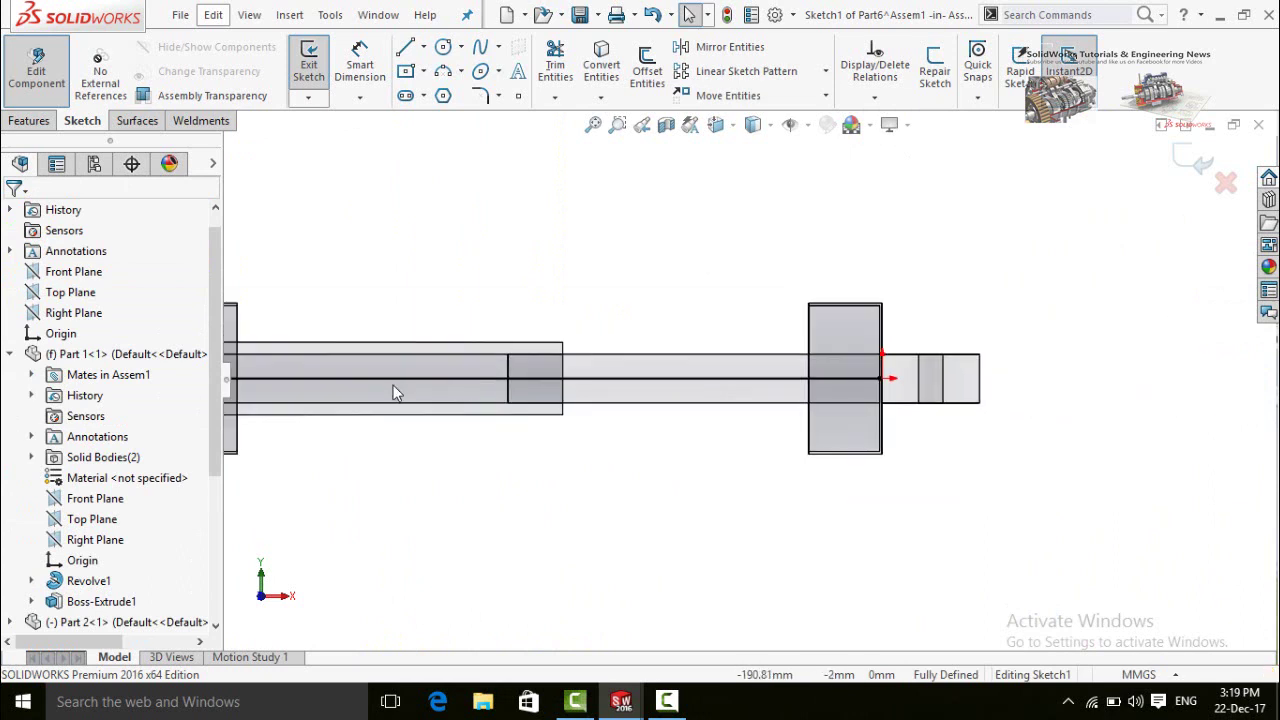
{"action": "scroll", "coordinate": [390, 388], "scroll_direction": "down", "scroll_amount": 2}
{"action": "scroll", "coordinate": [791, 391], "scroll_direction": "up", "scroll_amount": 1}
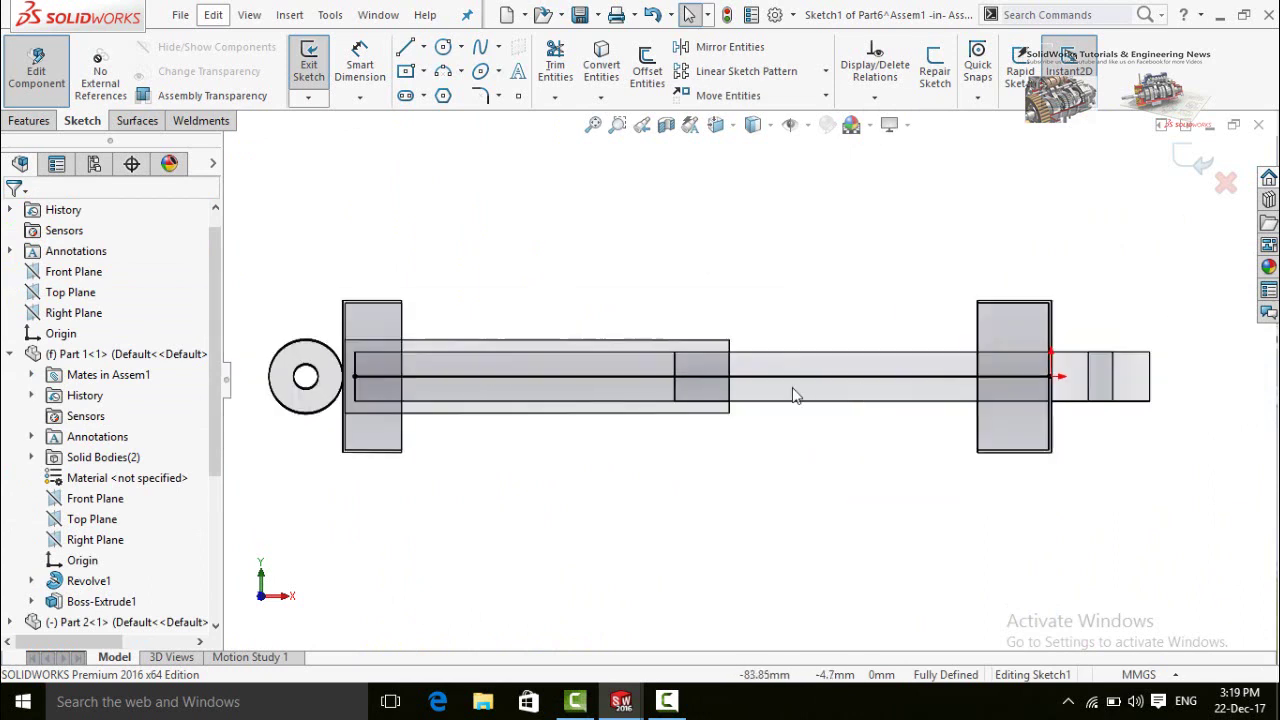
{"action": "left_click", "coordinate": [1190, 168]}
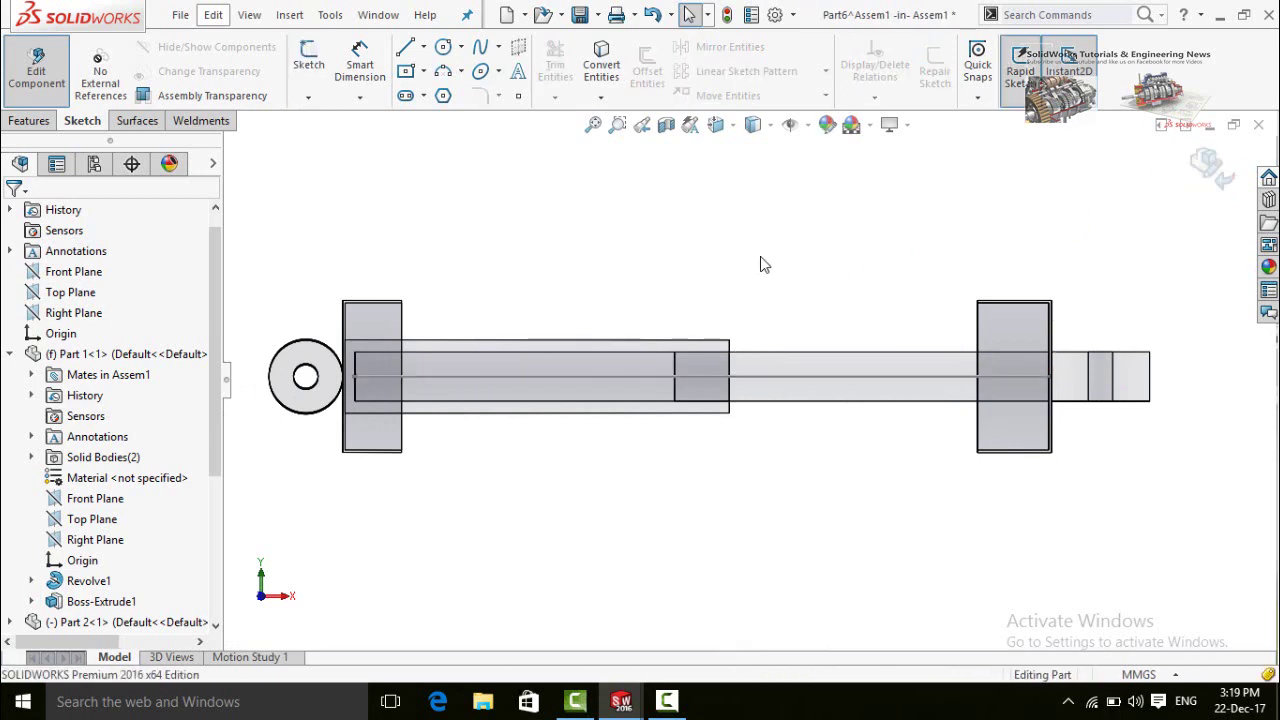
Open another sketch on Part 1's Front Plane and draw a circle about 6 mm in diameter in the upper inner corner of Part 1's head.
{"action": "mouse_move", "coordinate": [760, 265]}
{"action": "middle_mouse_down"}
{"action": "mouse_move", "coordinate": [629, 360]}
{"action": "mouse_move", "coordinate": [640, 391]}
{"action": "mouse_move", "coordinate": [680, 363]}
{"action": "mouse_move", "coordinate": [647, 368]}
{"action": "mouse_move", "coordinate": [734, 365]}
{"action": "middle_mouse_up"}
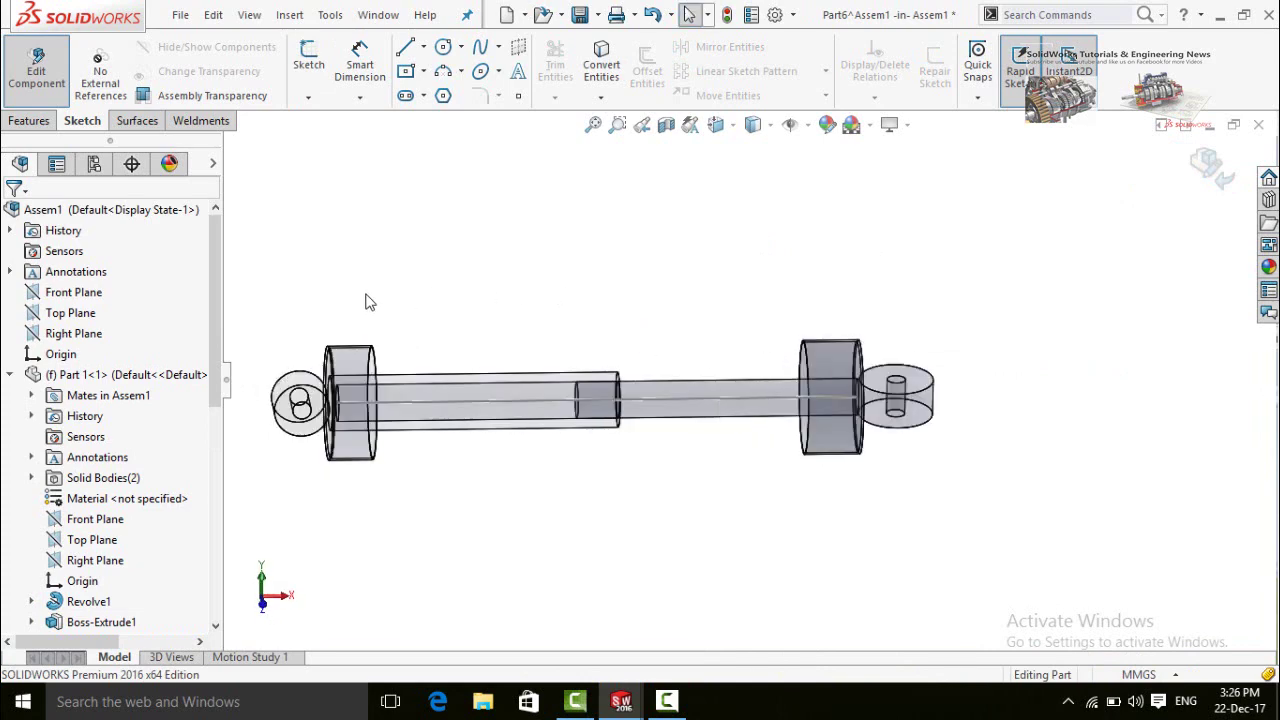
{"action": "scroll", "coordinate": [3, 460], "scroll_direction": "down", "scroll_amount": 1}
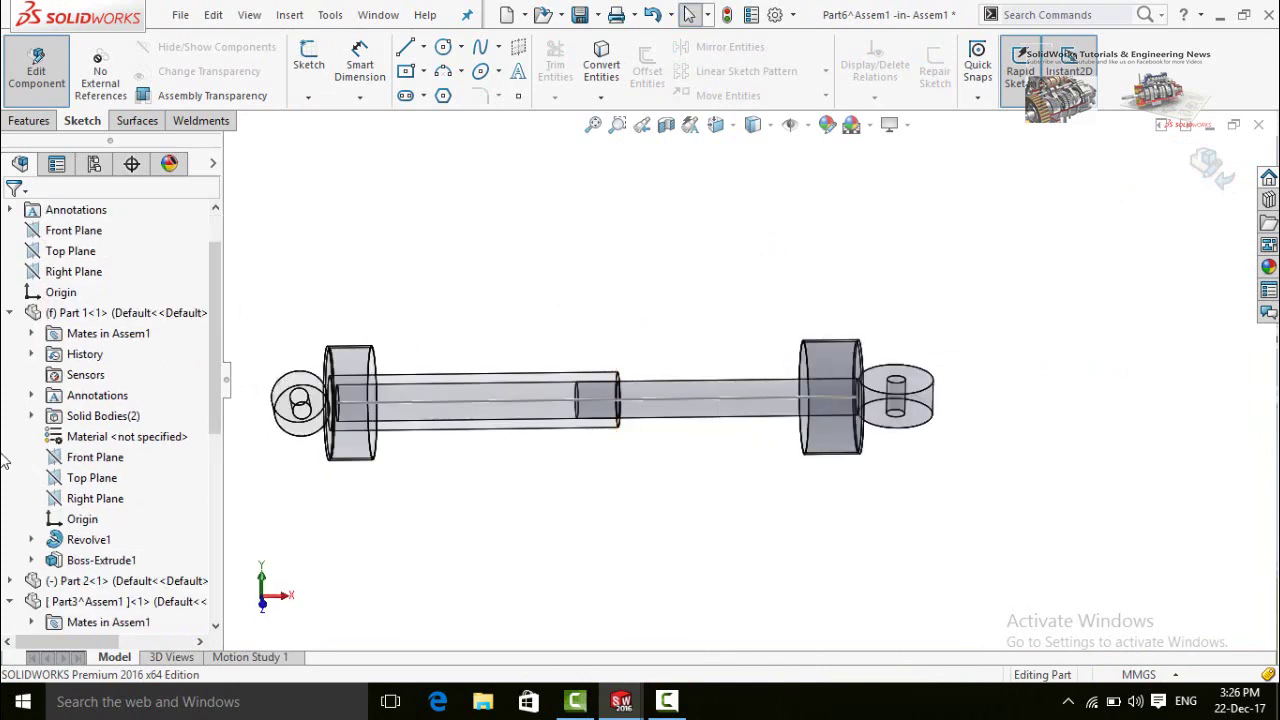
{"action": "left_click", "coordinate": [95, 457]}
{"action": "left_click", "coordinate": [88, 431]}
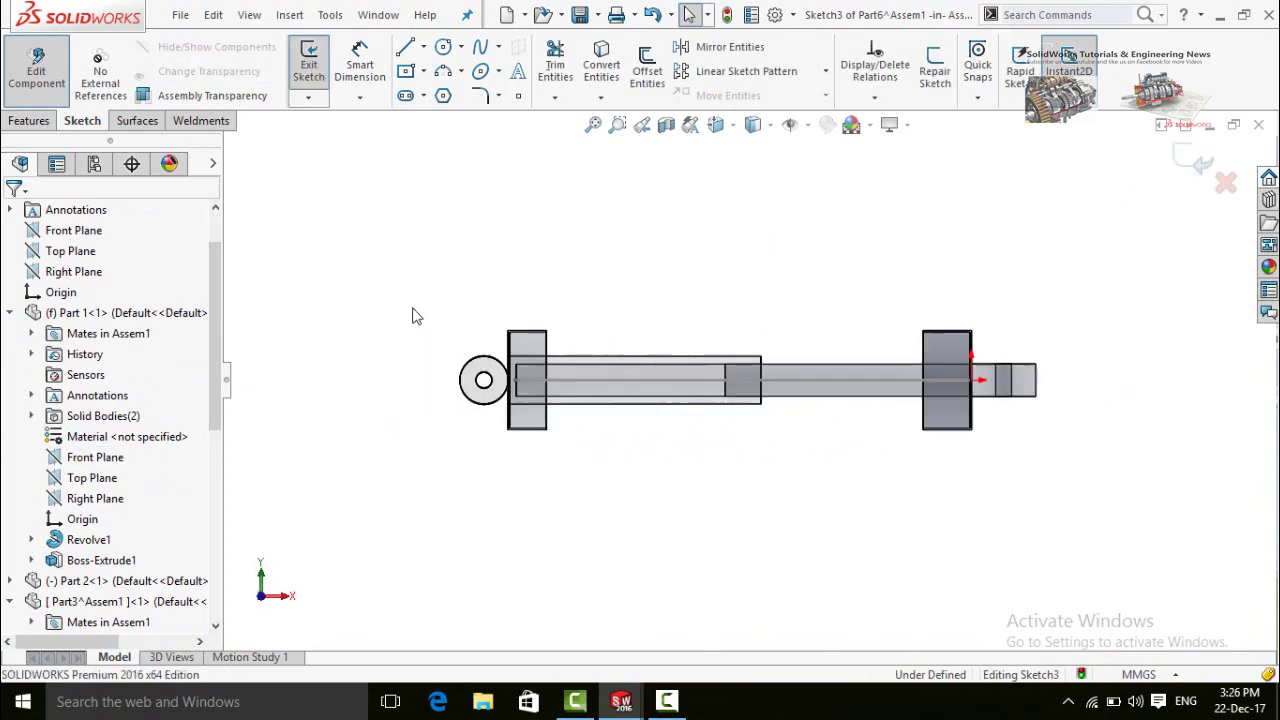
{"action": "scroll", "coordinate": [942, 379], "scroll_direction": "down", "scroll_amount": 5}
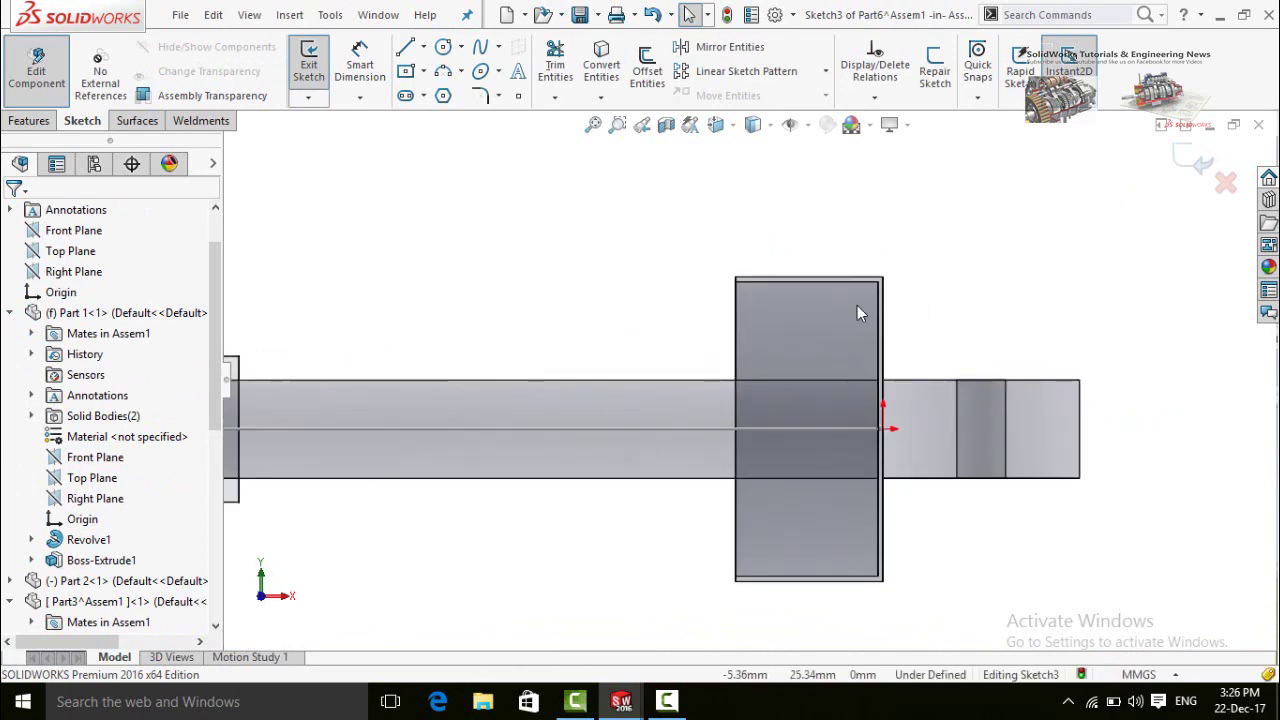
{"action": "left_click", "coordinate": [443, 47]}
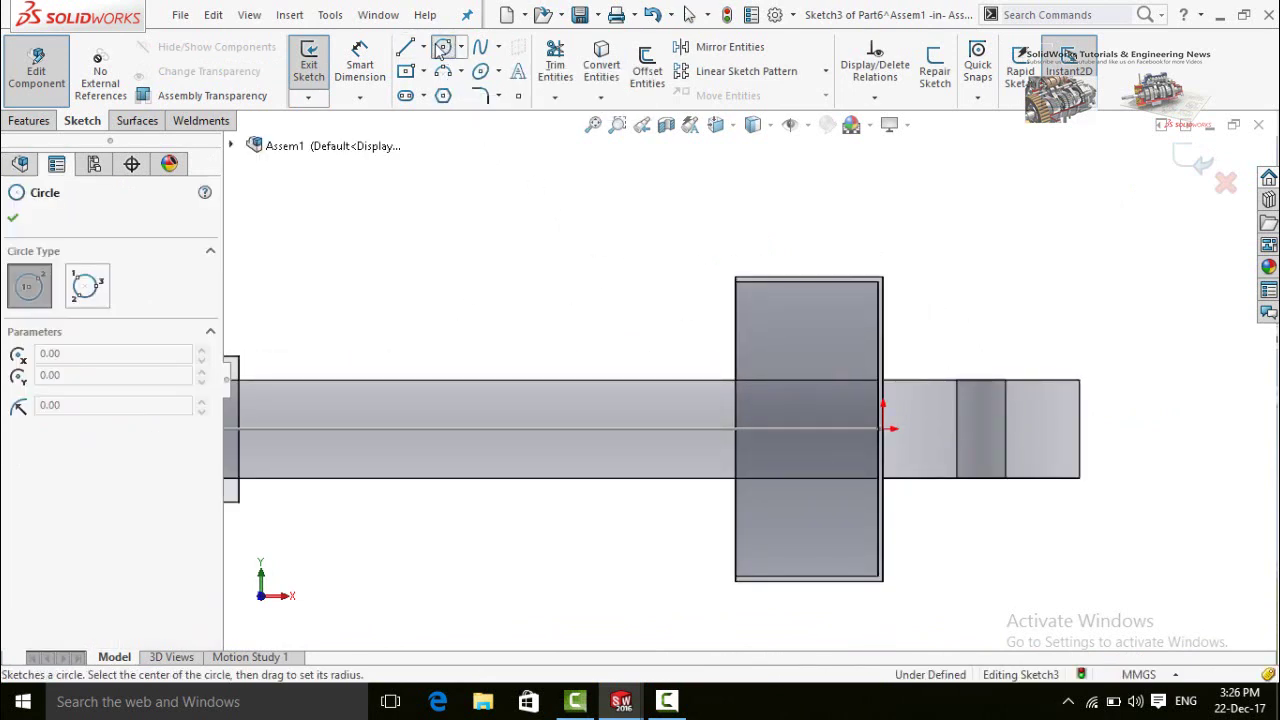
{"action": "scroll", "coordinate": [860, 300], "scroll_direction": "down", "scroll_amount": 1}
{"action": "left_click", "coordinate": [850, 306]}
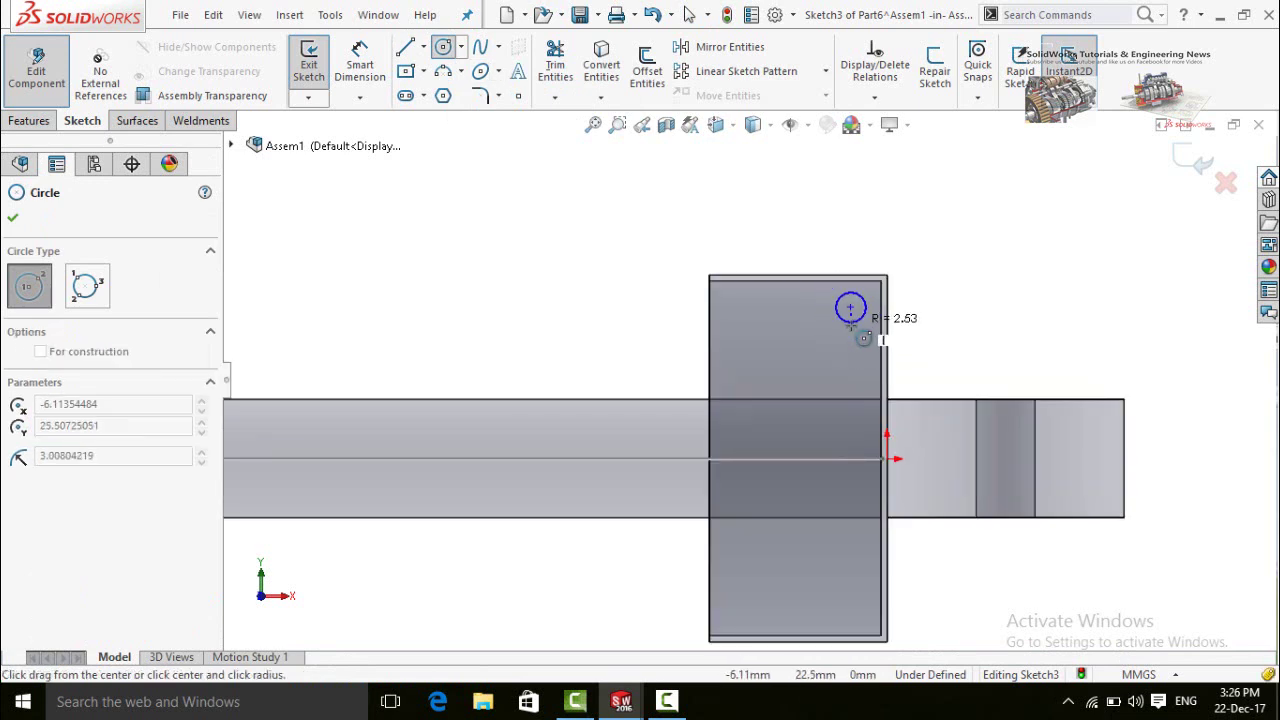
{"action": "left_click", "coordinate": [865, 320]}
{"action": "key", "text": "Escape"}
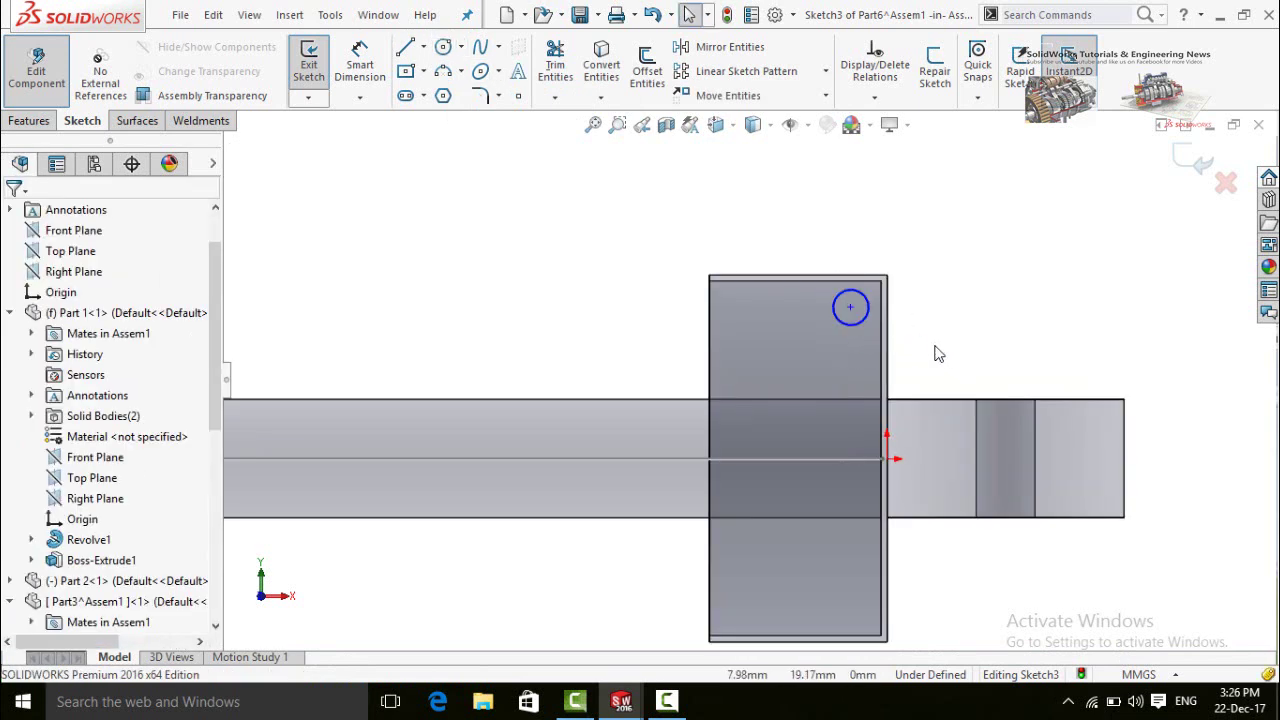
Dimension the circle's diameter as 5 mm.
{"action": "right_click_drag", "start_coordinate": [938, 331], "coordinate": [943, 265]}
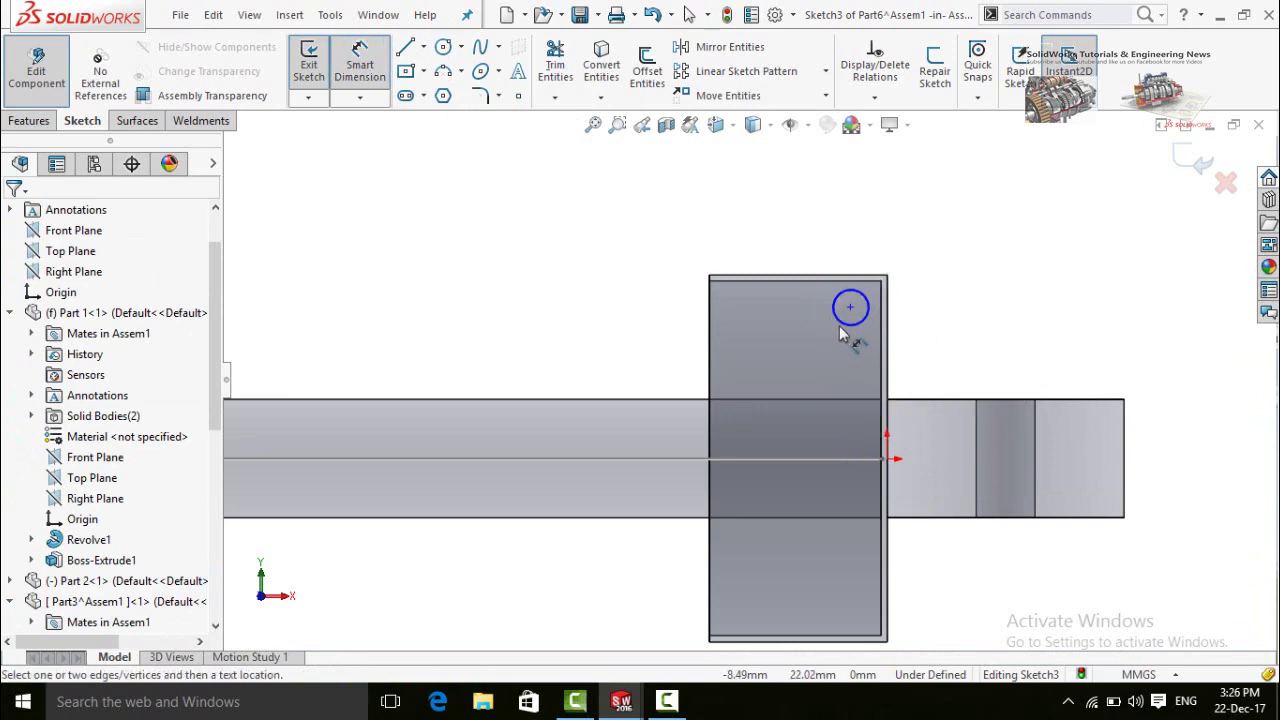
{"action": "left_click", "coordinate": [848, 329]}
{"action": "left_click", "coordinate": [1003, 293]}
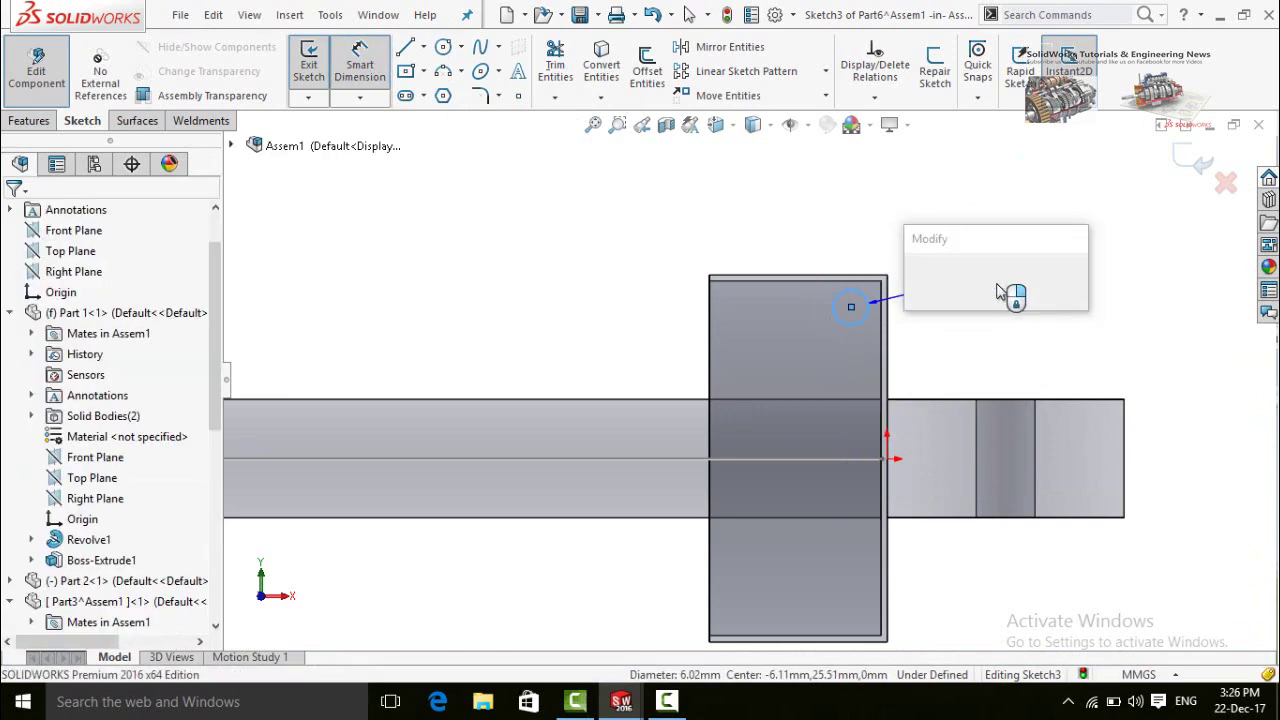
{"action": "type", "text": "5"}
{"action": "key", "text": "Return"}
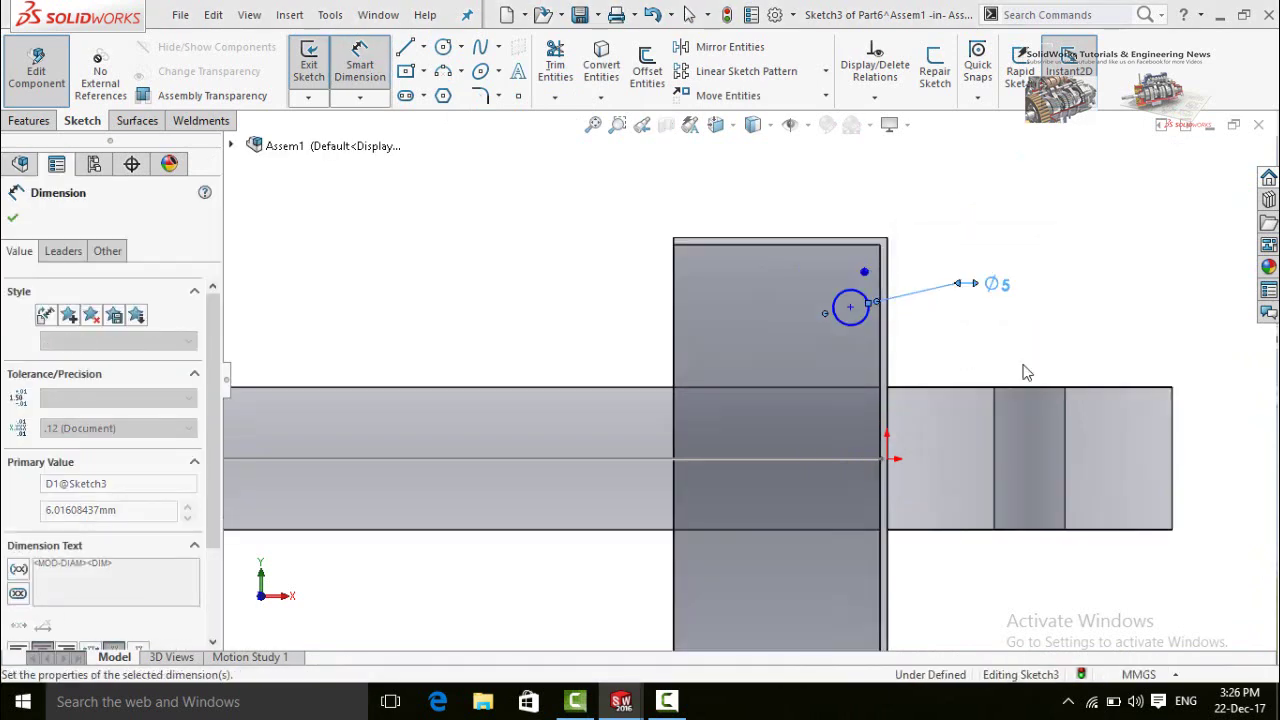
Dimension the circle's centre 3.5 mm below the upper inner edge of Part 1's head.
{"action": "left_click", "coordinate": [850, 308]}
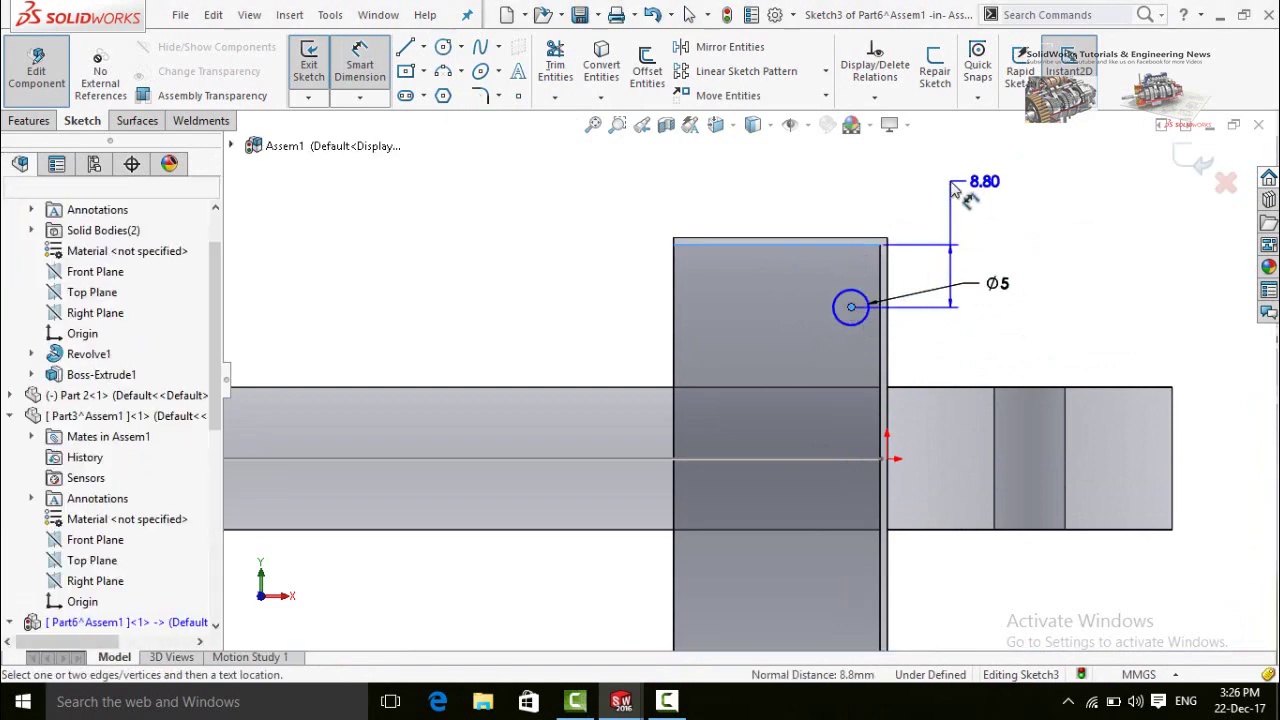
{"action": "left_click", "coordinate": [955, 185]}
{"action": "type", "text": "4"}
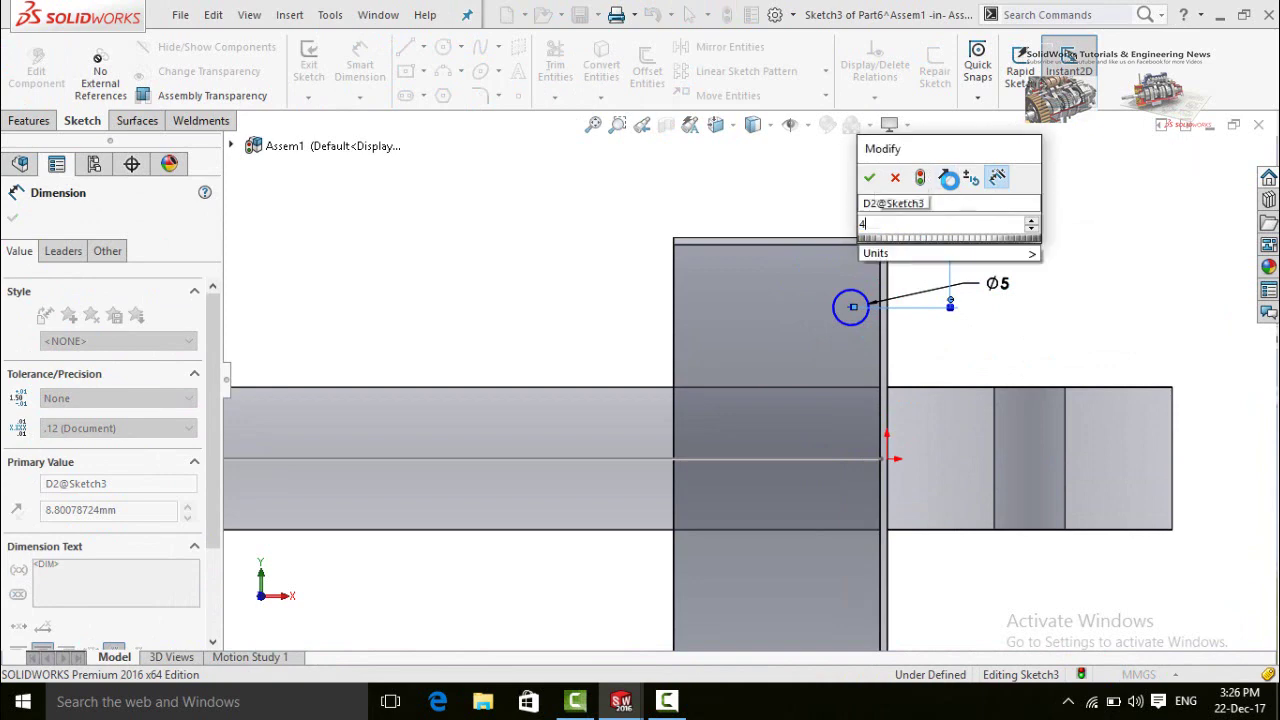
{"action": "key", "text": "BackSpace"}
{"action": "type", "text": "3.5"}
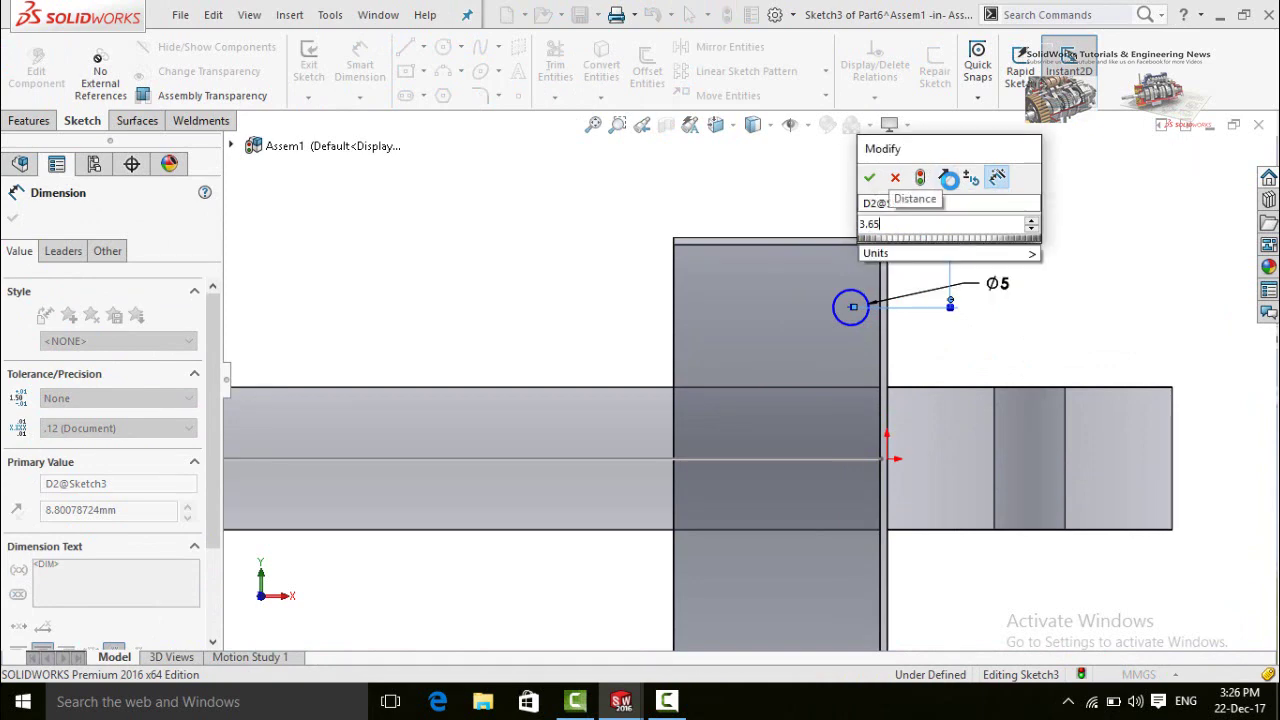
{"action": "key", "text": "Return"}
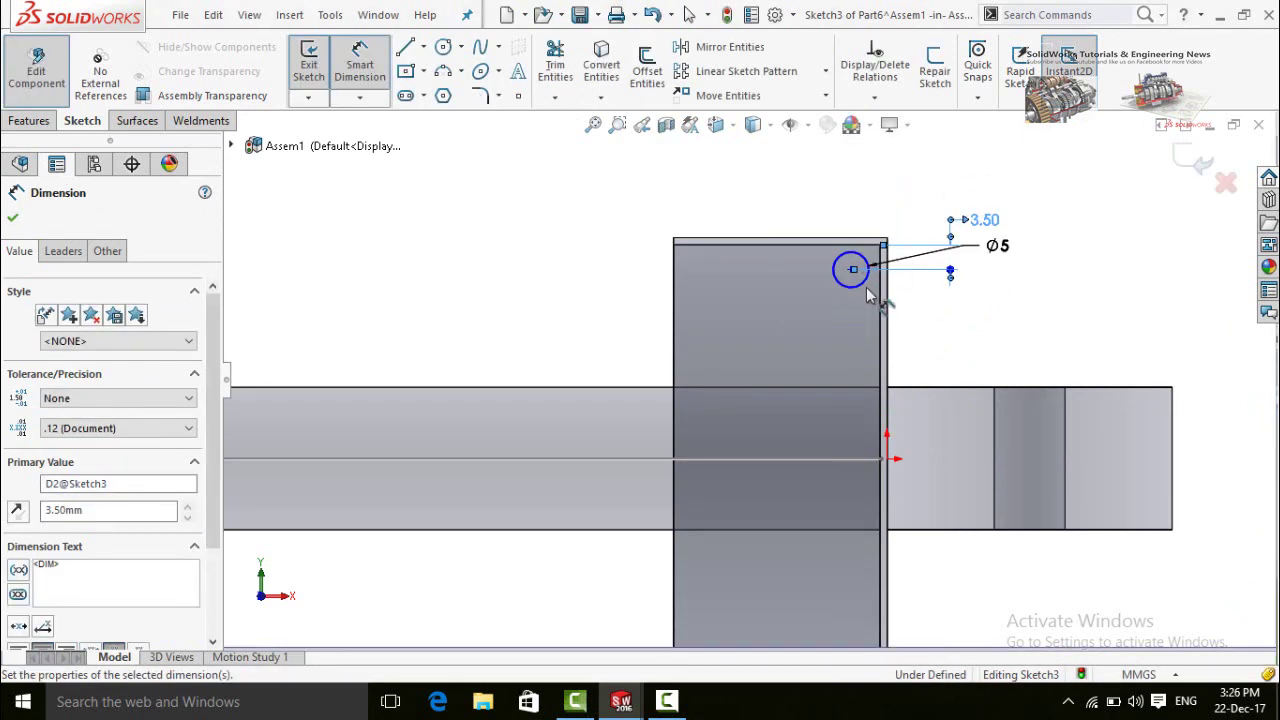
{"action": "left_click", "coordinate": [950, 322]}
Dimension the circle's centre 2.5 mm from the inner face of Part 1's head and exit the sketch.
{"action": "scroll", "coordinate": [900, 300], "scroll_direction": "down", "scroll_amount": 2}
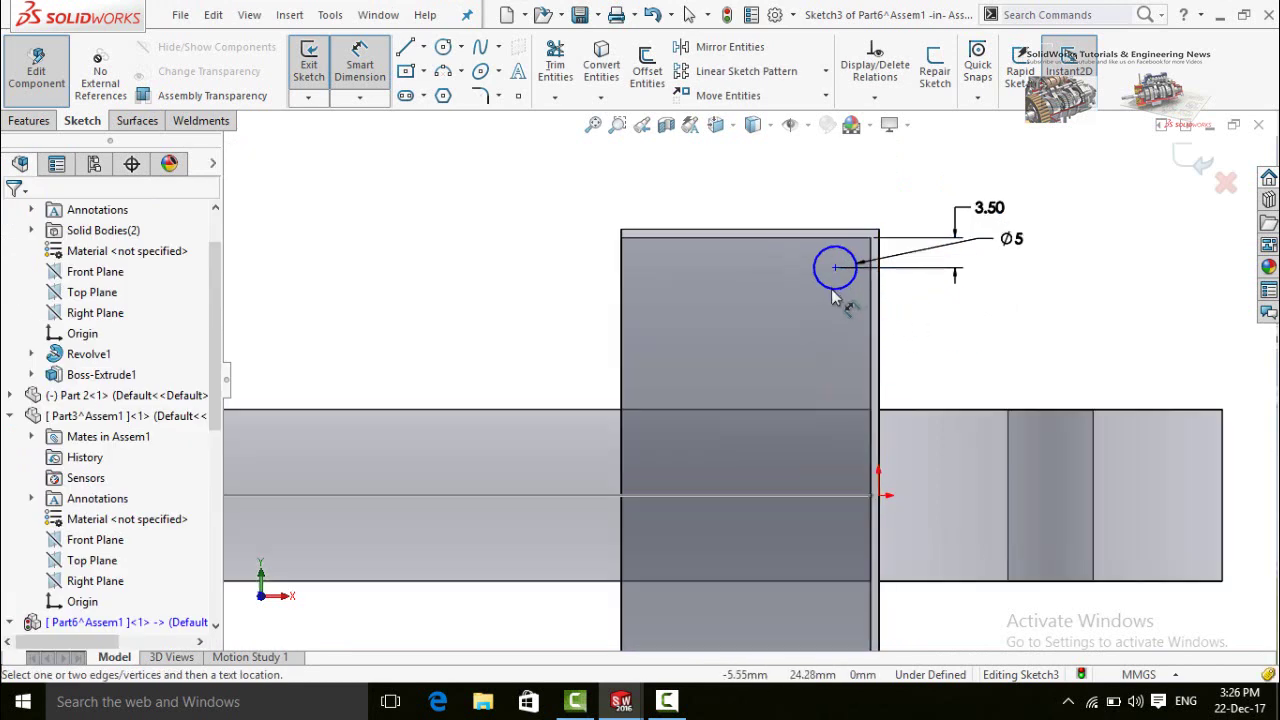
{"action": "left_click", "coordinate": [835, 290]}
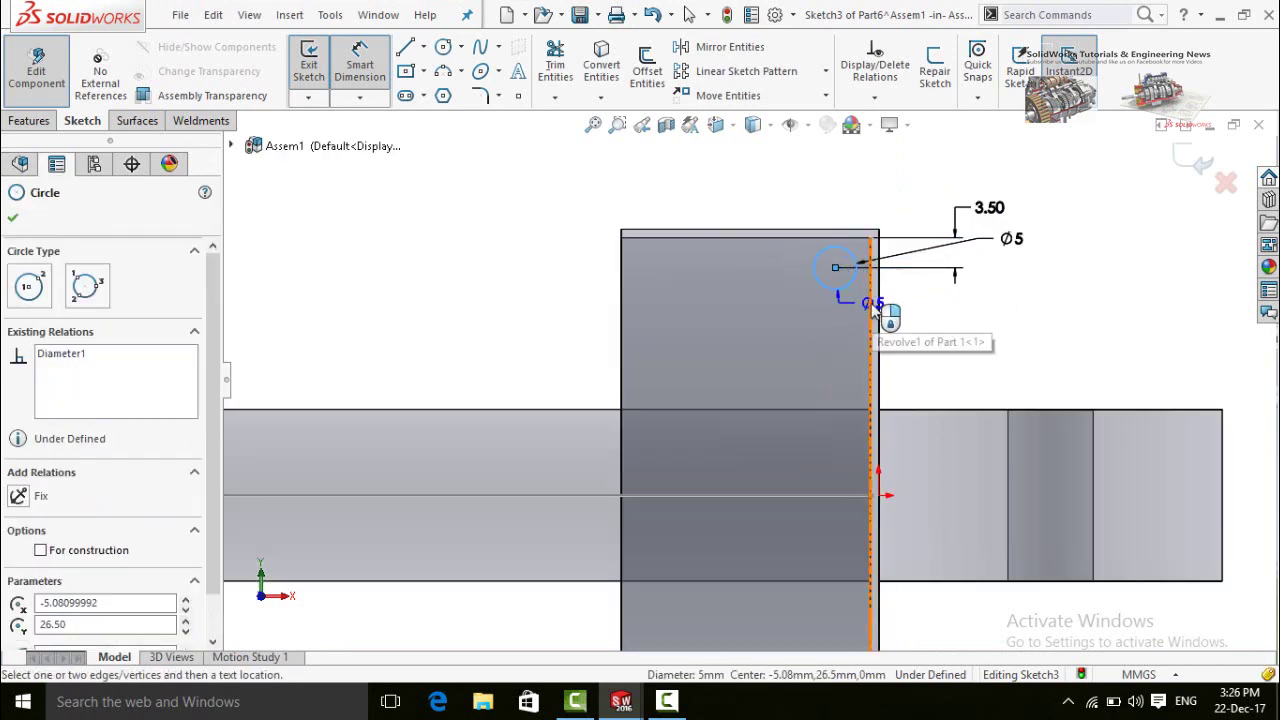
{"action": "left_click", "coordinate": [872, 312]}
{"action": "left_click", "coordinate": [835, 267]}
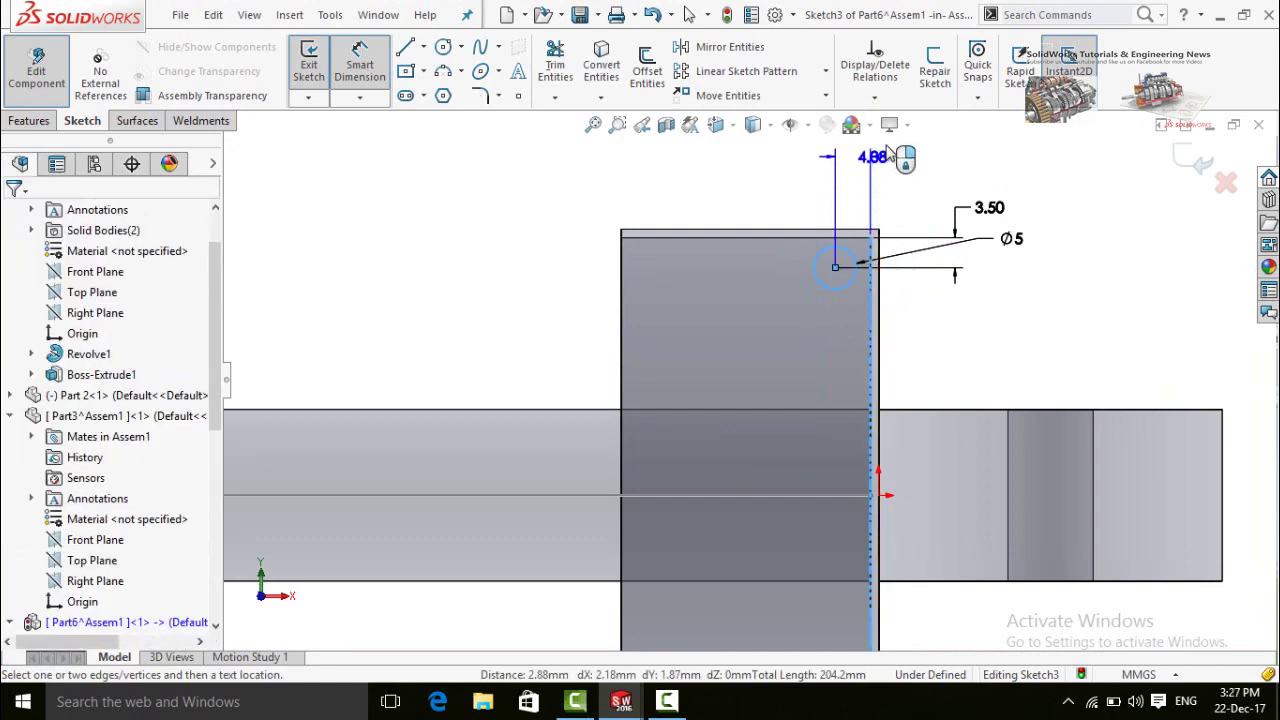
{"action": "left_click", "coordinate": [926, 164]}
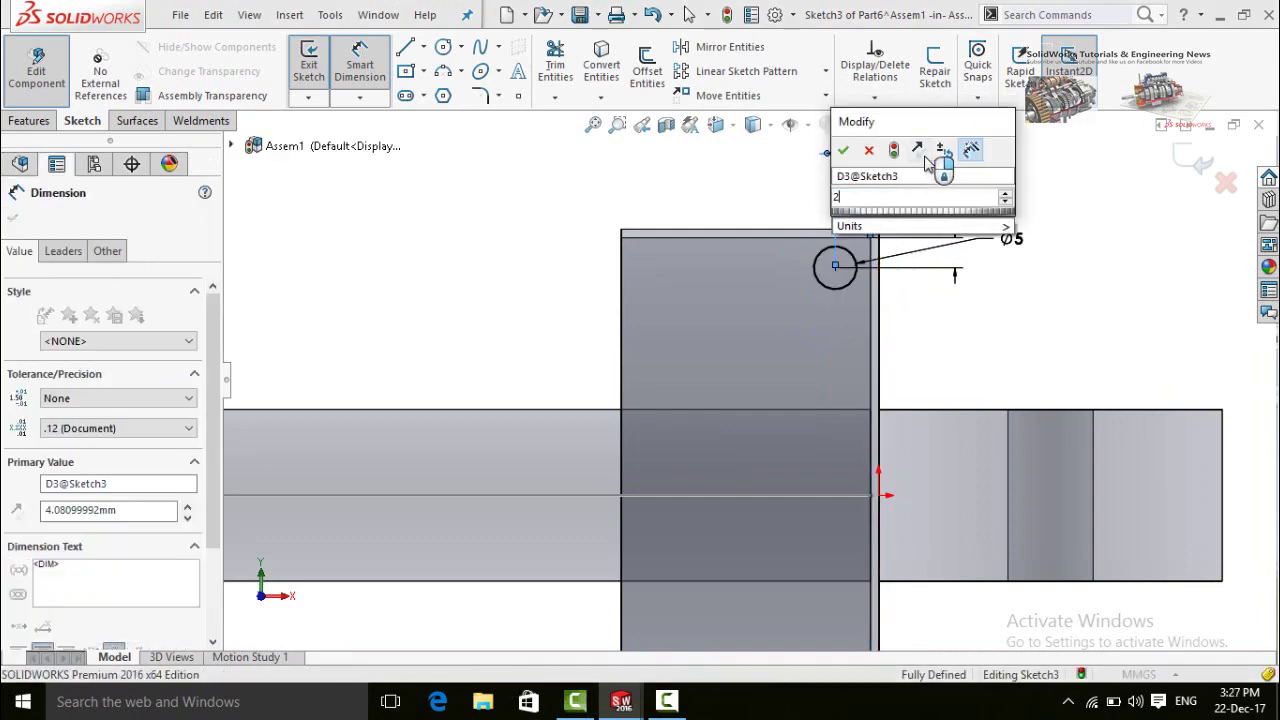
{"action": "type", "text": "2.5"}
{"action": "key", "text": "Return"}
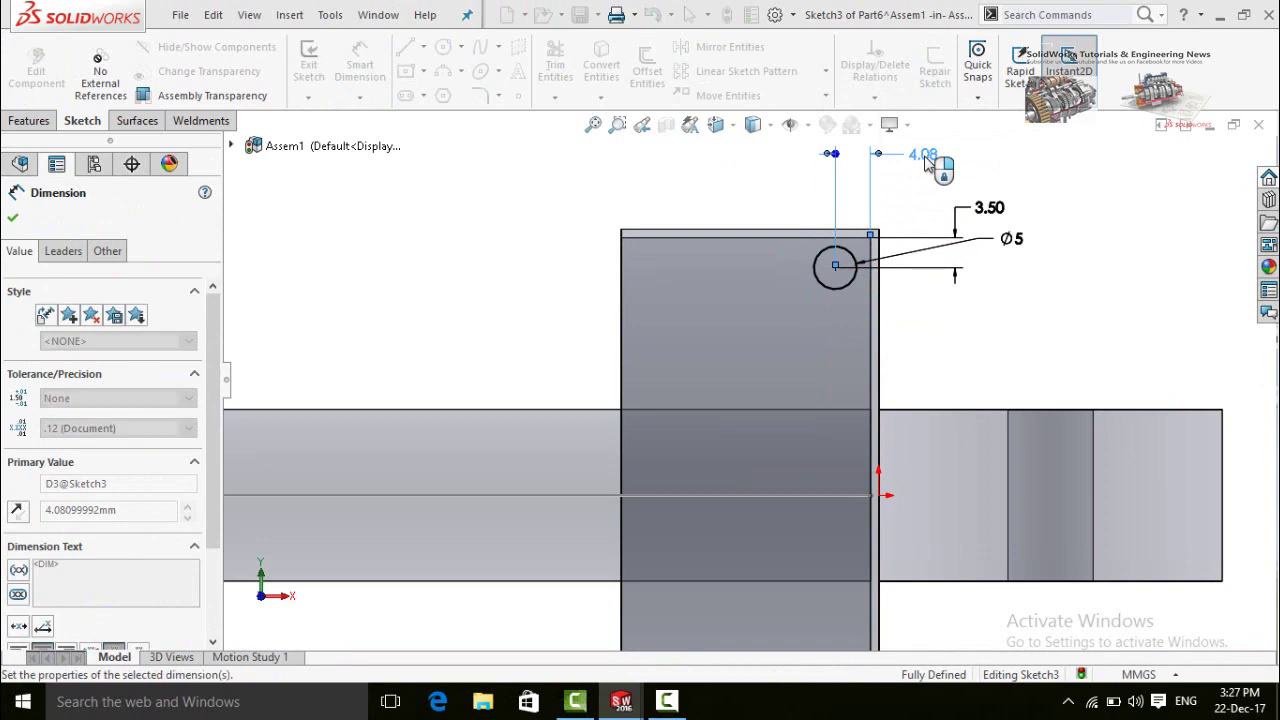
{"action": "key", "text": "Escape"}
{"action": "scroll", "coordinate": [968, 320], "scroll_direction": "up", "scroll_amount": 1}
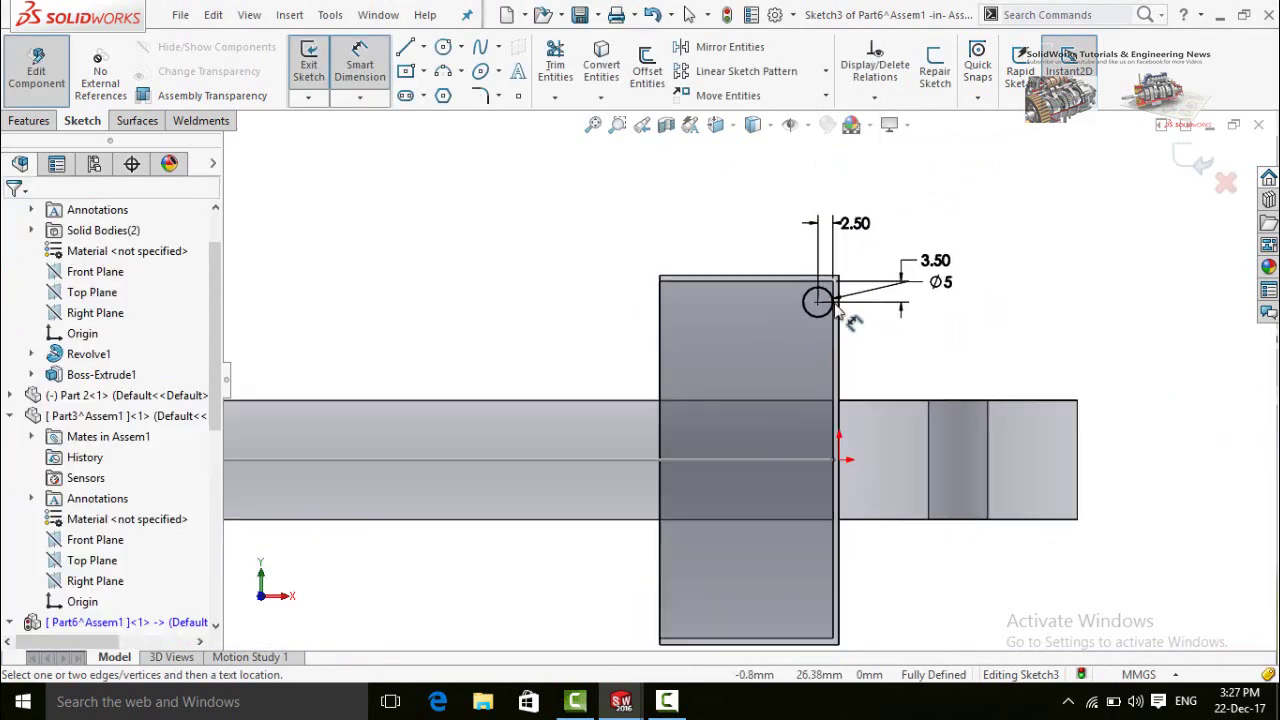
{"action": "key", "text": "Escape"}
{"action": "key", "text": "z"}
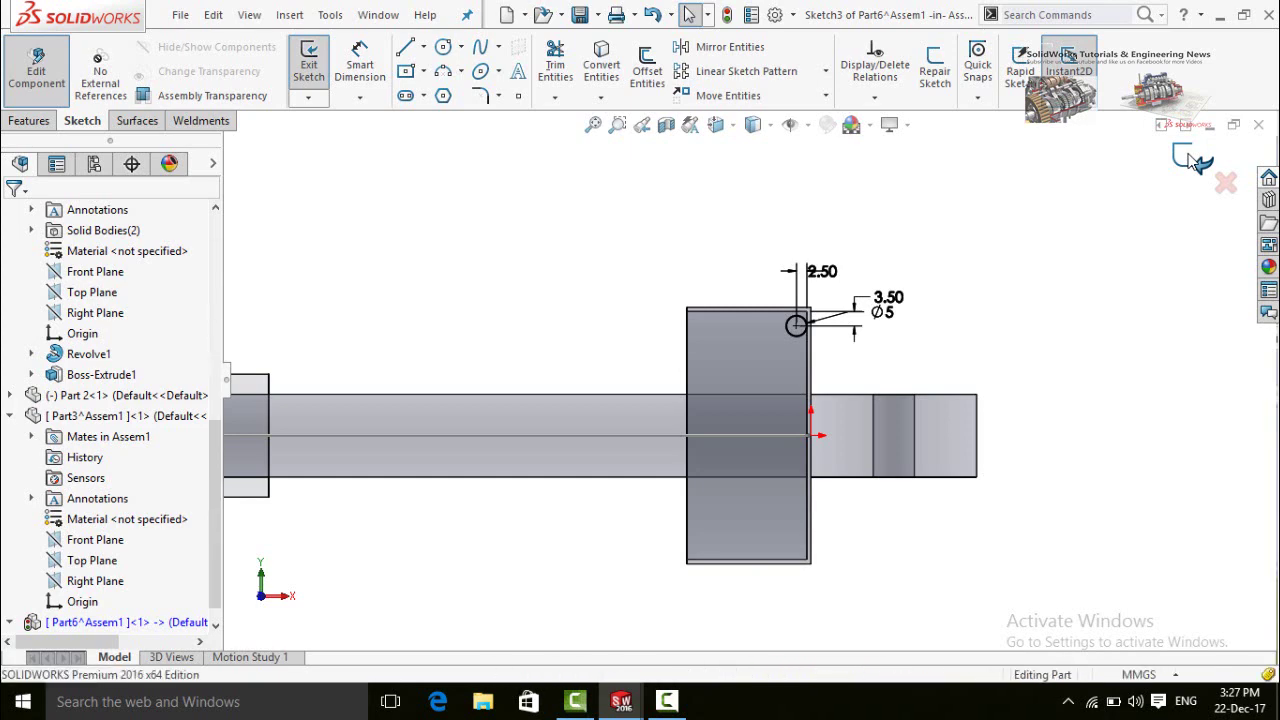
{"action": "left_click", "coordinate": [1197, 162]}
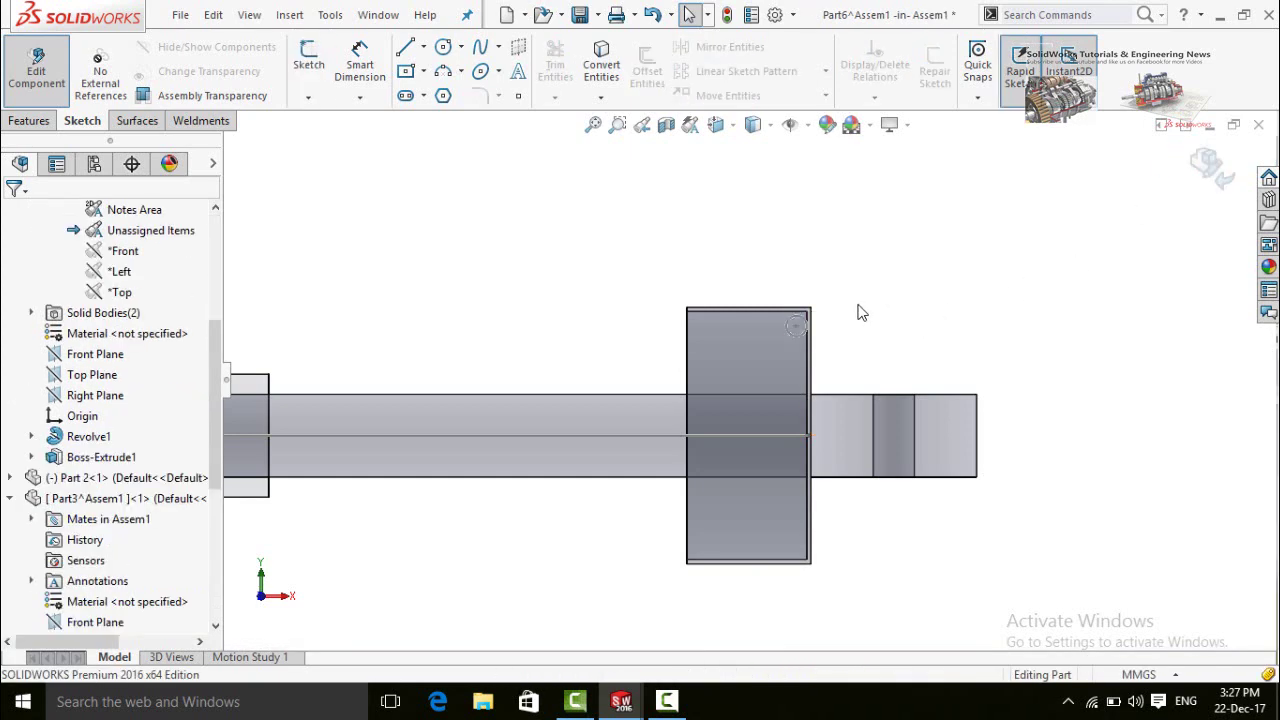
Start a Swept Boss/Base with the 5 mm circle as the profile and the horizontal centreline as the path.
{"action": "middle_click_drag", "start_coordinate": [862, 313], "coordinate": [828, 240]}
{"action": "middle_click_drag", "start_coordinate": [575, 279], "coordinate": [551, 252]}
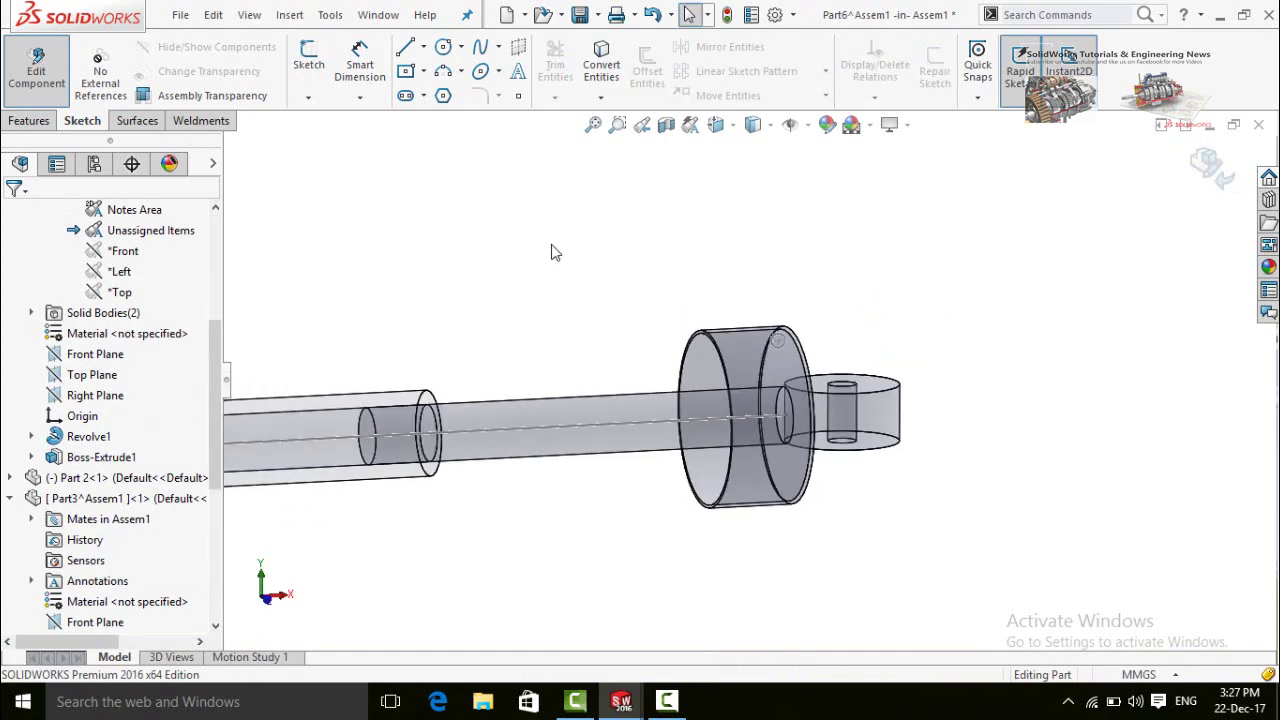
{"action": "left_click", "coordinate": [31, 121]}
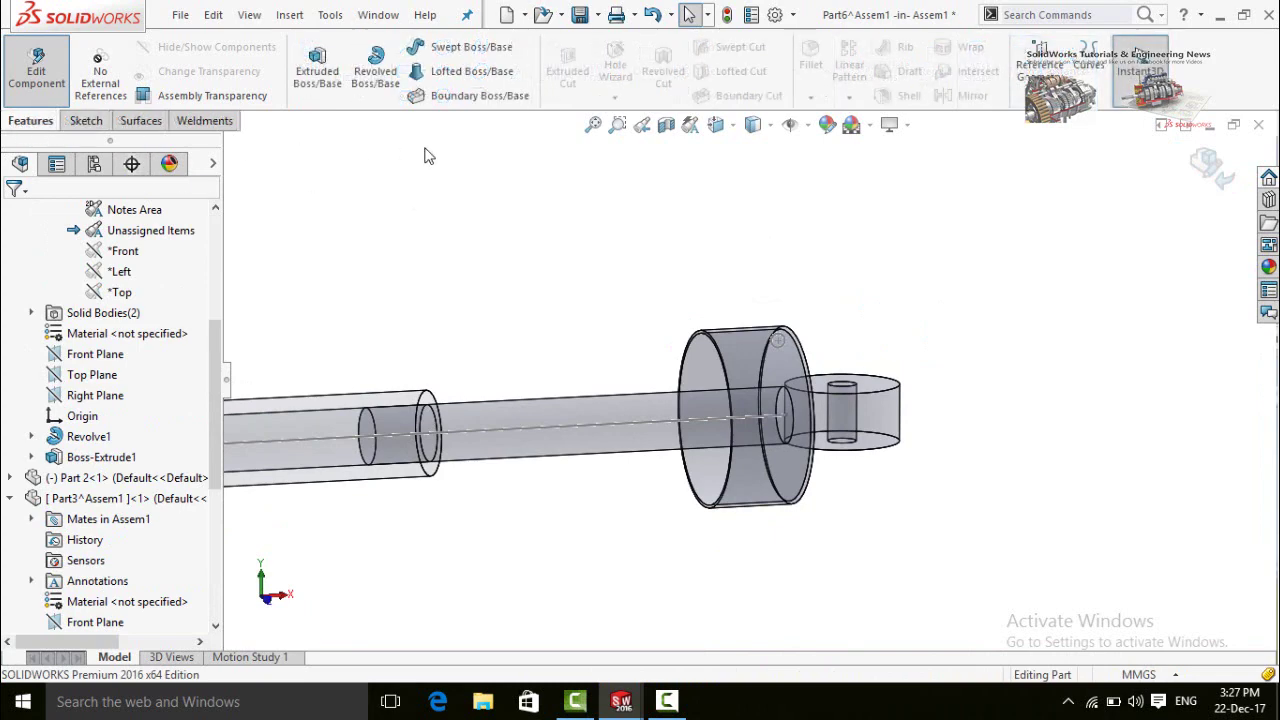
{"action": "left_click", "coordinate": [455, 56]}
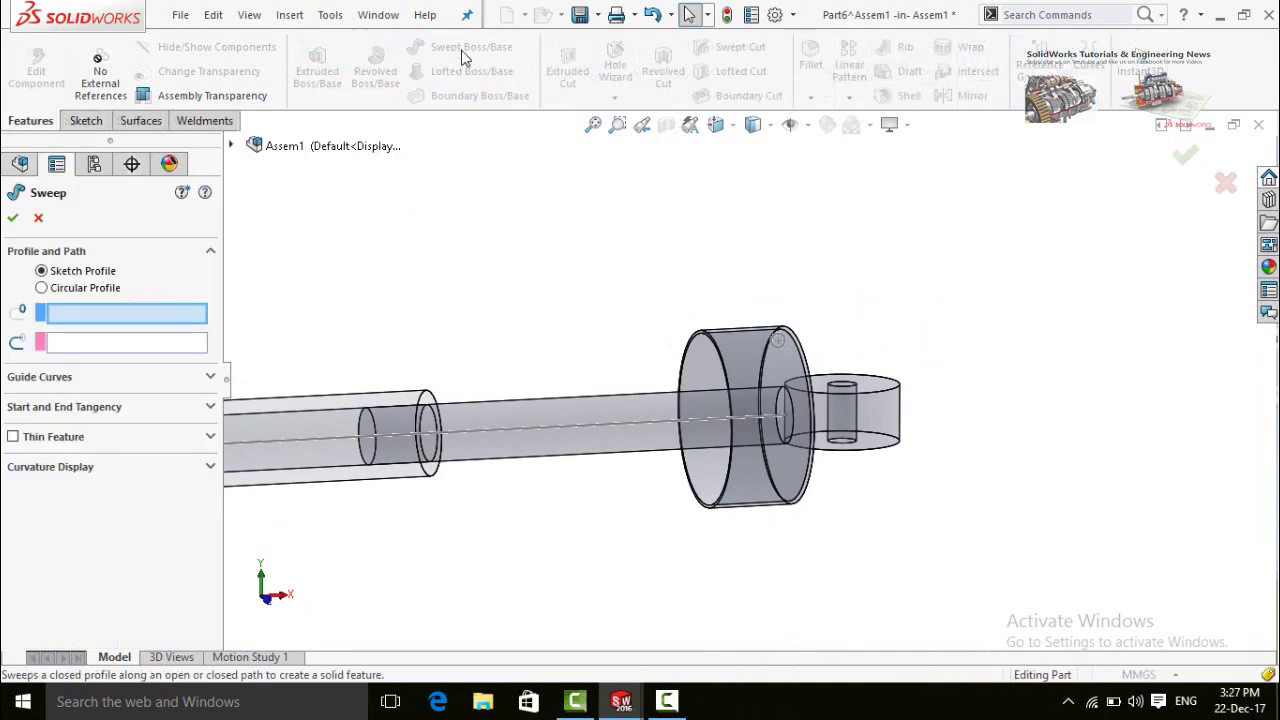
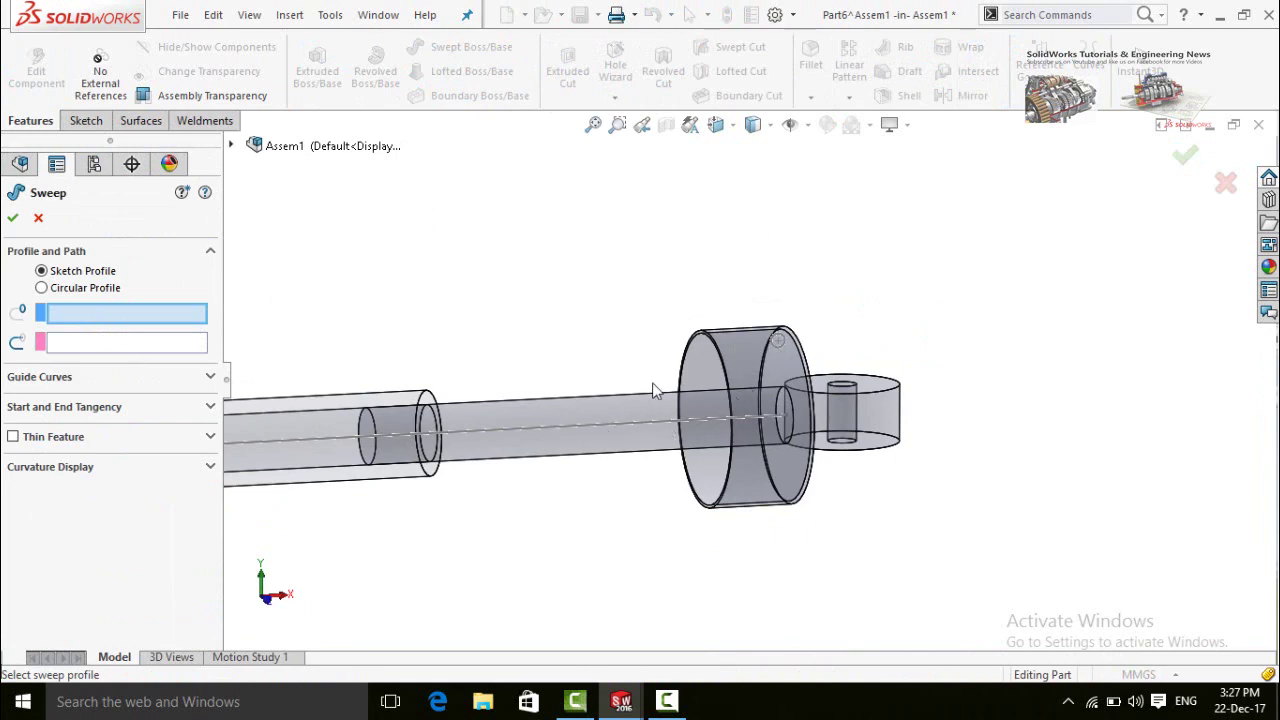
{"action": "scroll", "coordinate": [764, 370], "scroll_direction": "down", "scroll_amount": 2}
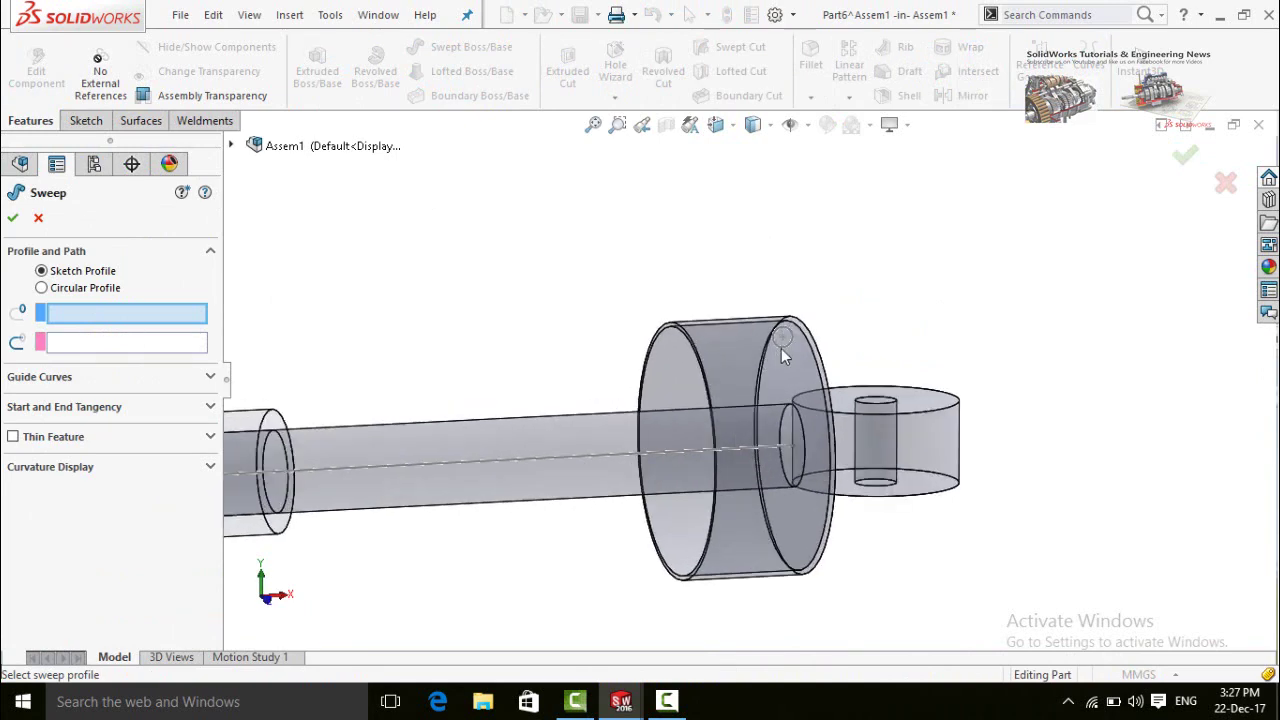
{"action": "left_click", "coordinate": [781, 350]}
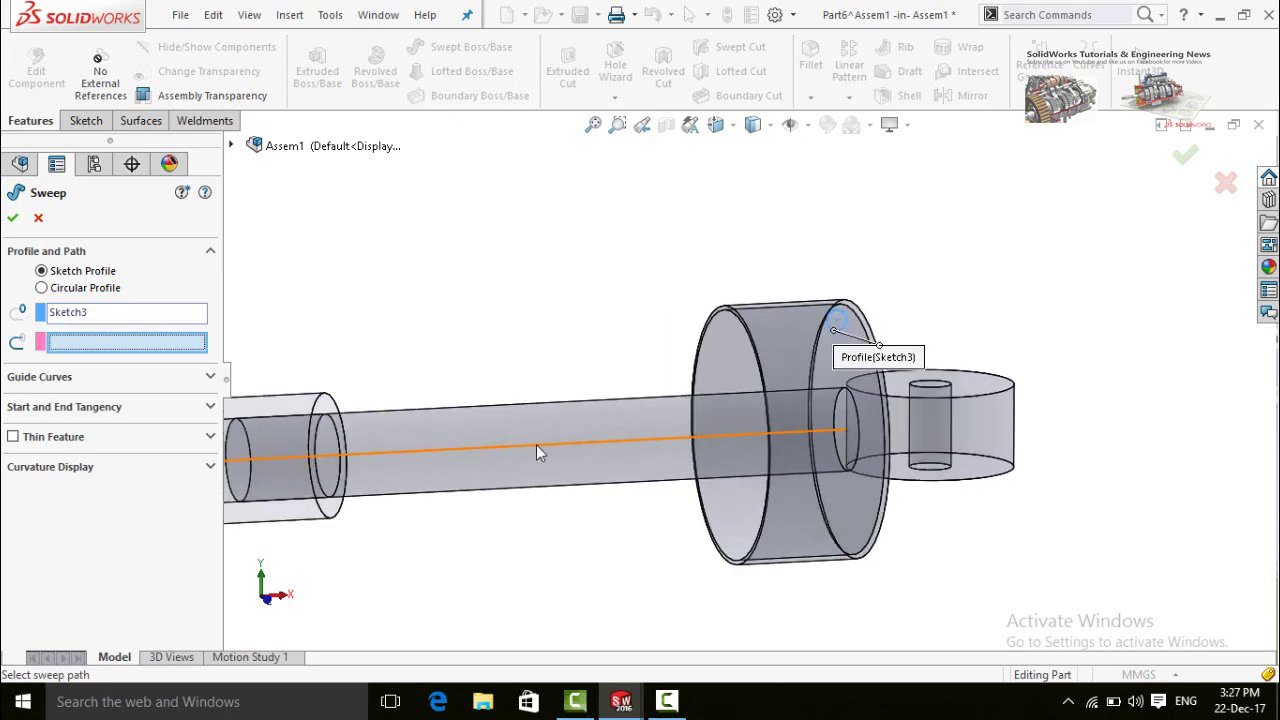
{"action": "left_click", "coordinate": [536, 444]}
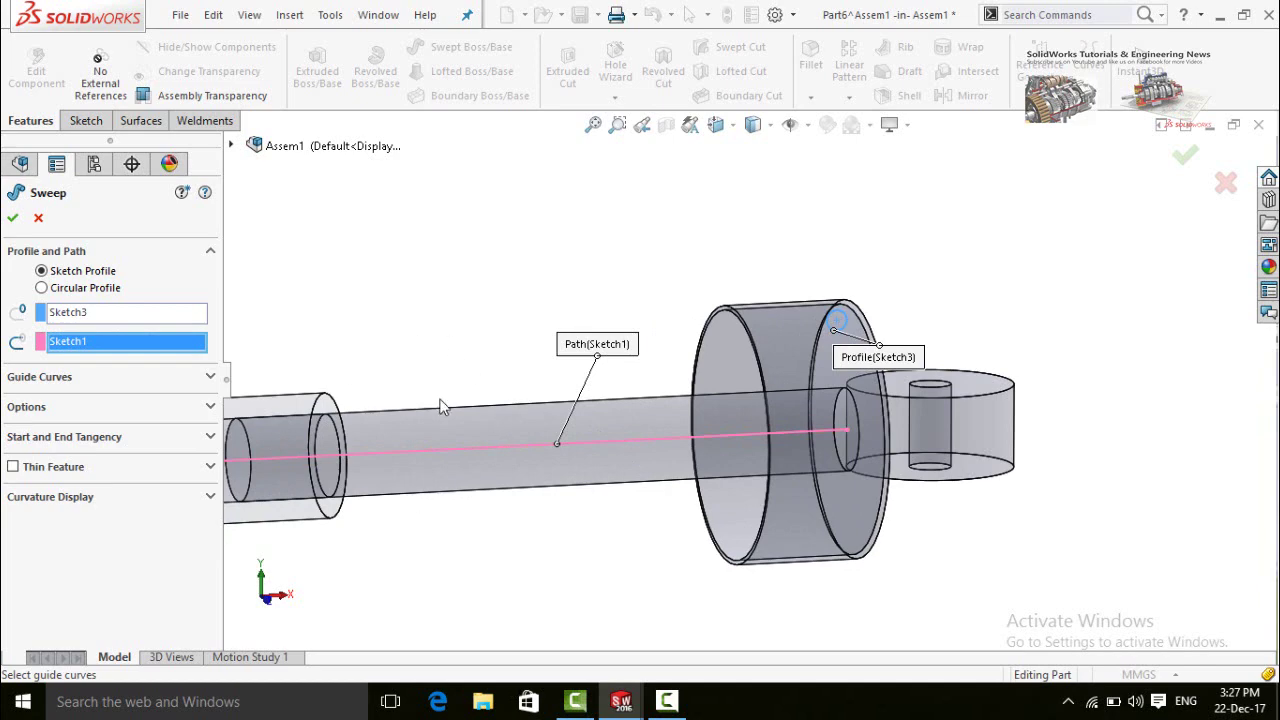
Set the sweep's profile orientation to Follow Path and its profile twist to Specify Twist Value.
{"action": "scroll", "coordinate": [610, 490], "scroll_direction": "up", "scroll_amount": 3}
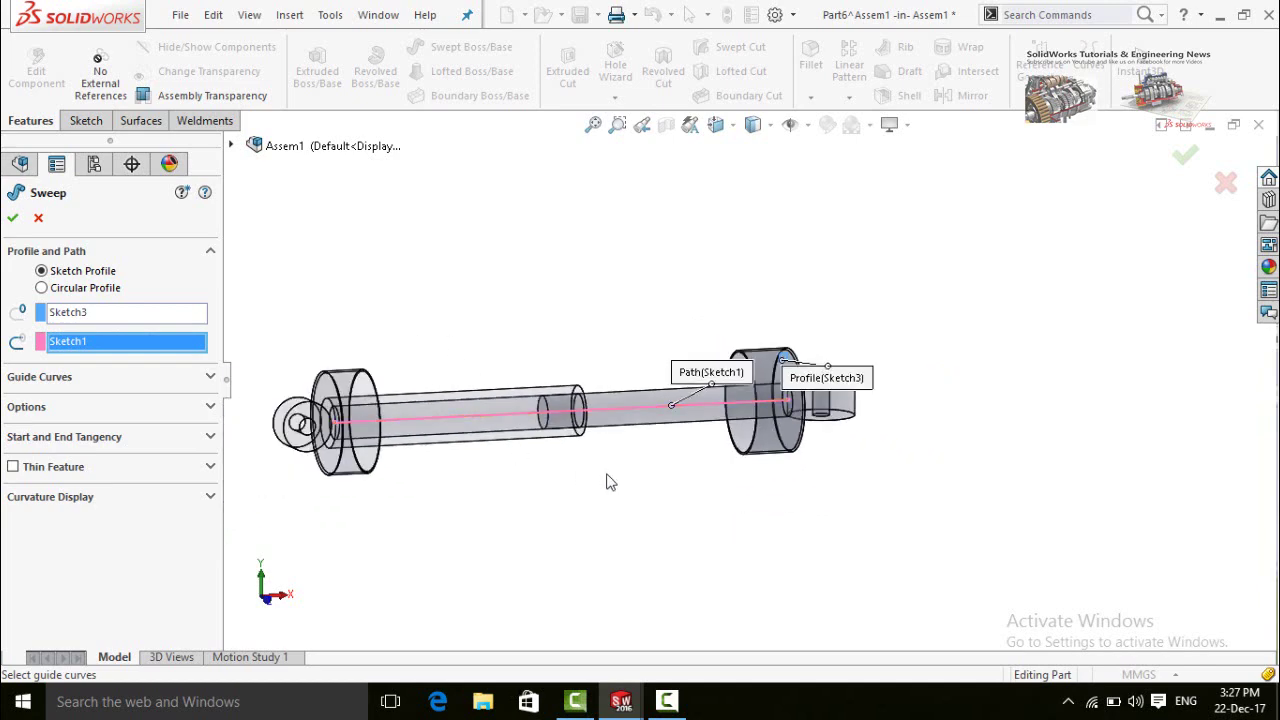
{"action": "middle_click_drag", "start_coordinate": [610, 482], "coordinate": [540, 503]}
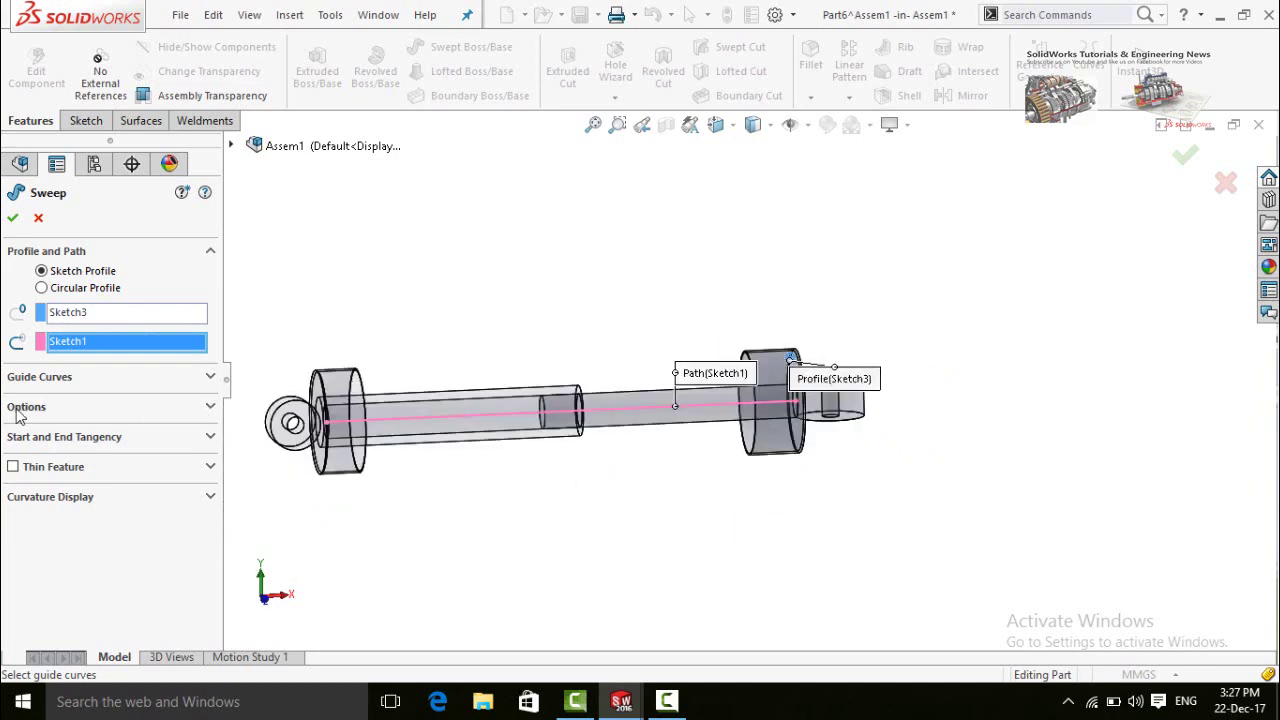
{"action": "left_click", "coordinate": [210, 408]}
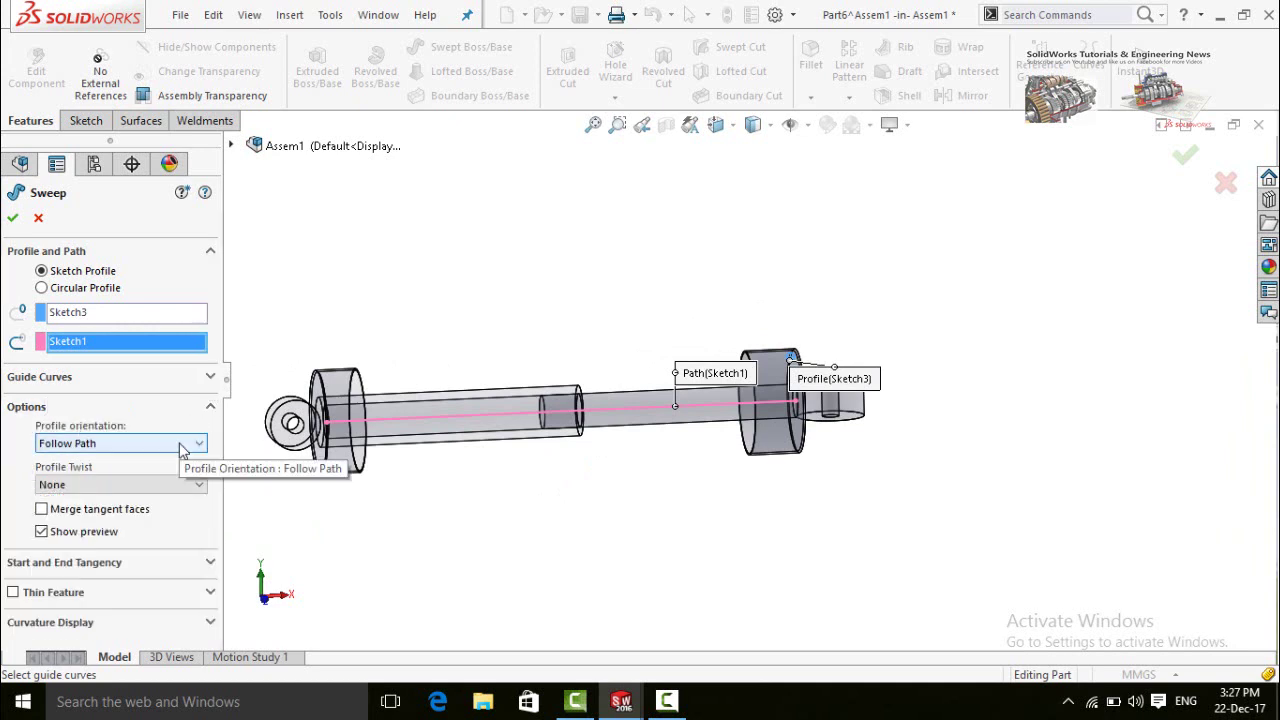
{"action": "left_click", "coordinate": [120, 443]}
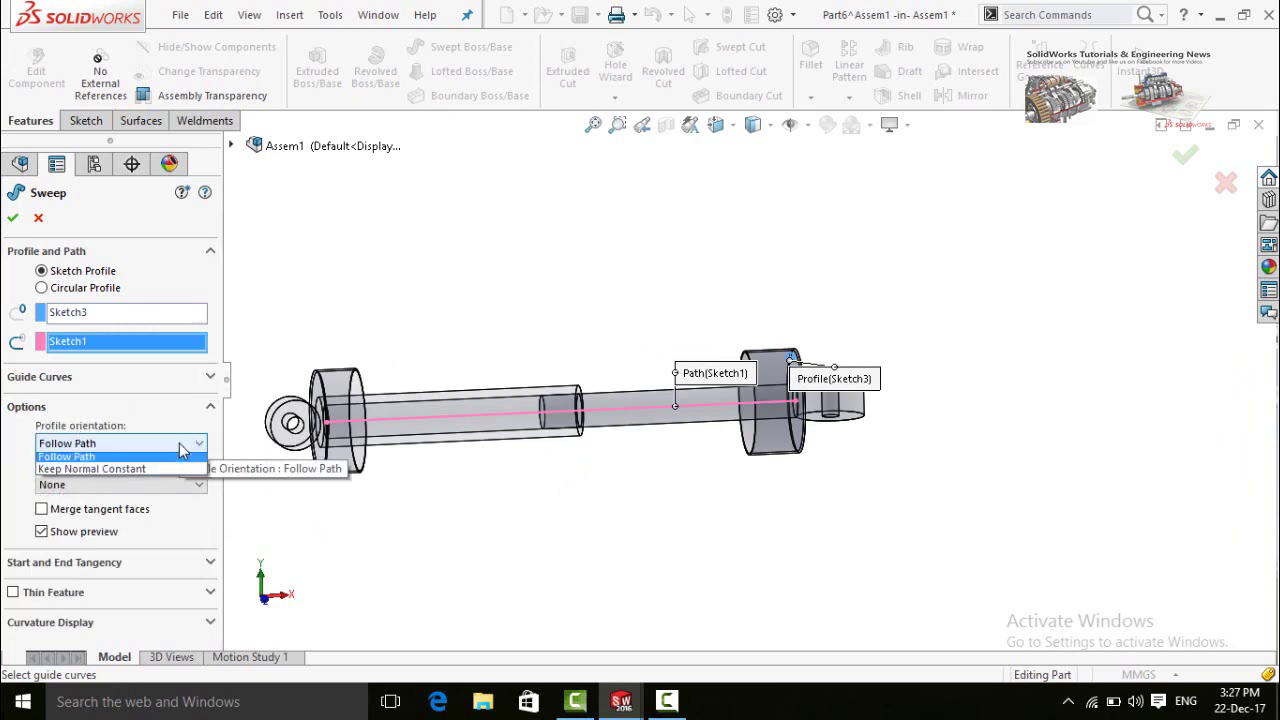
{"action": "left_click", "coordinate": [65, 461]}
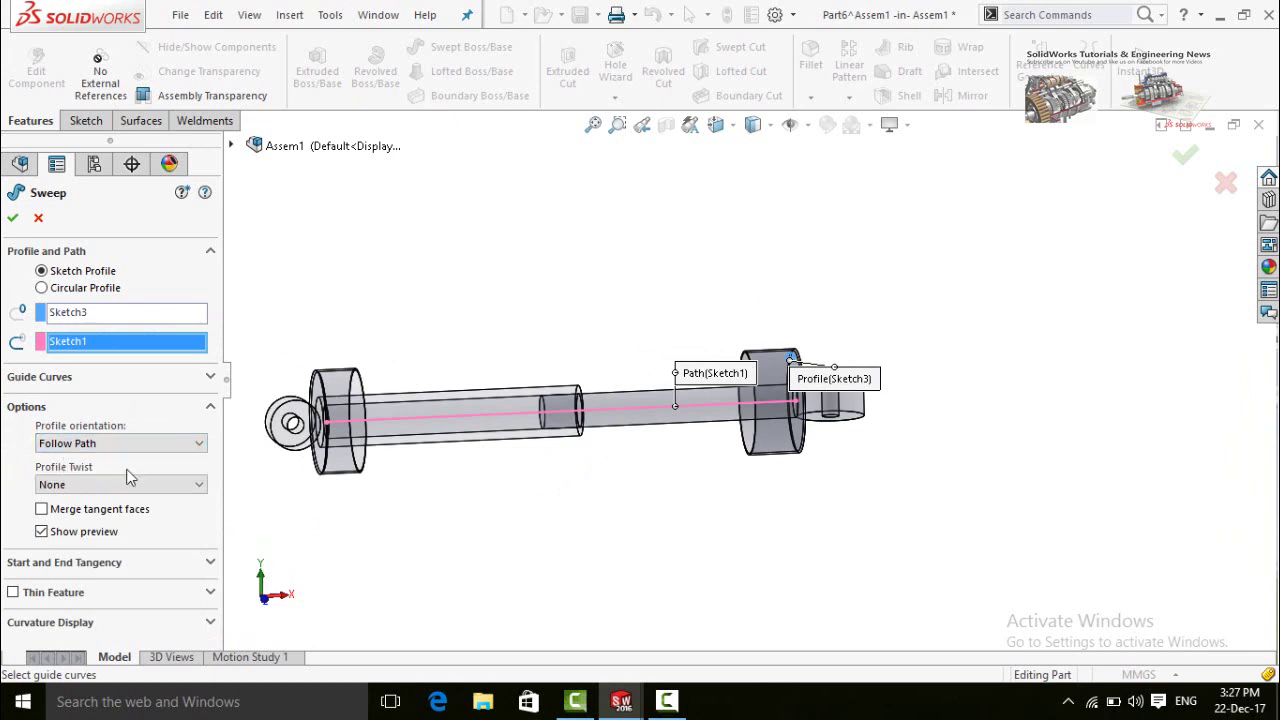
{"action": "left_click", "coordinate": [200, 487]}
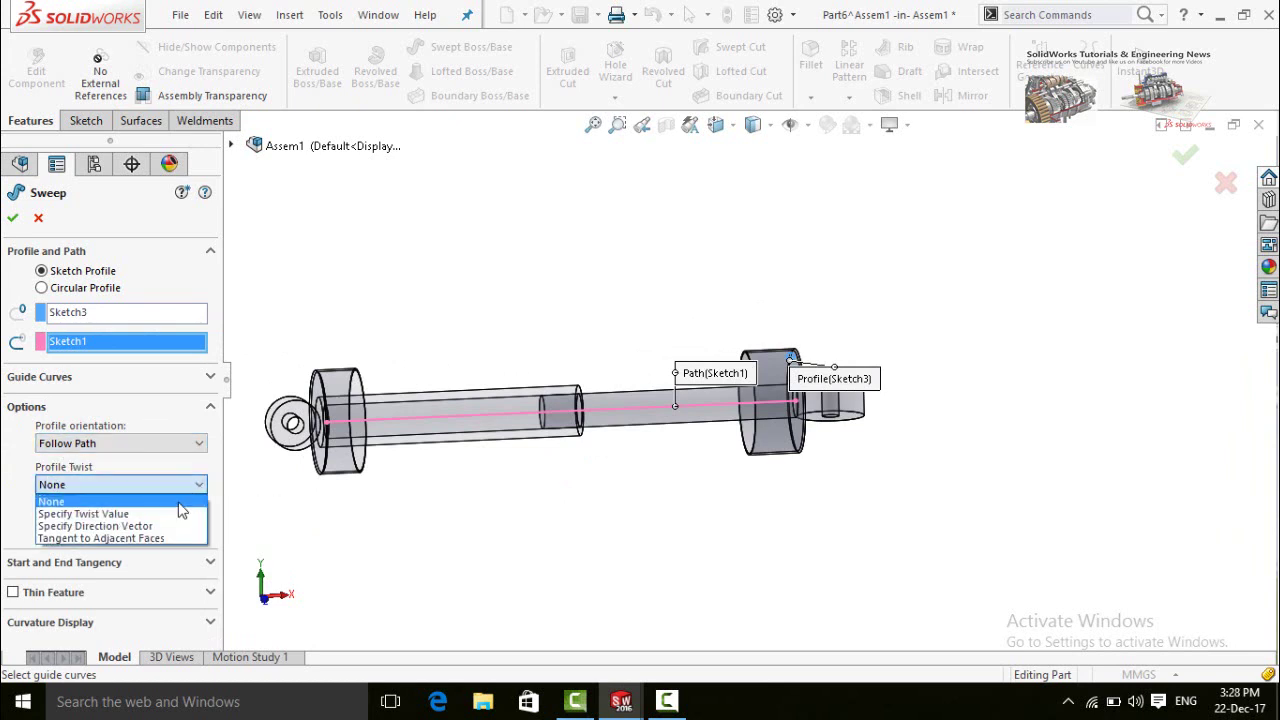
{"action": "left_click", "coordinate": [87, 516]}
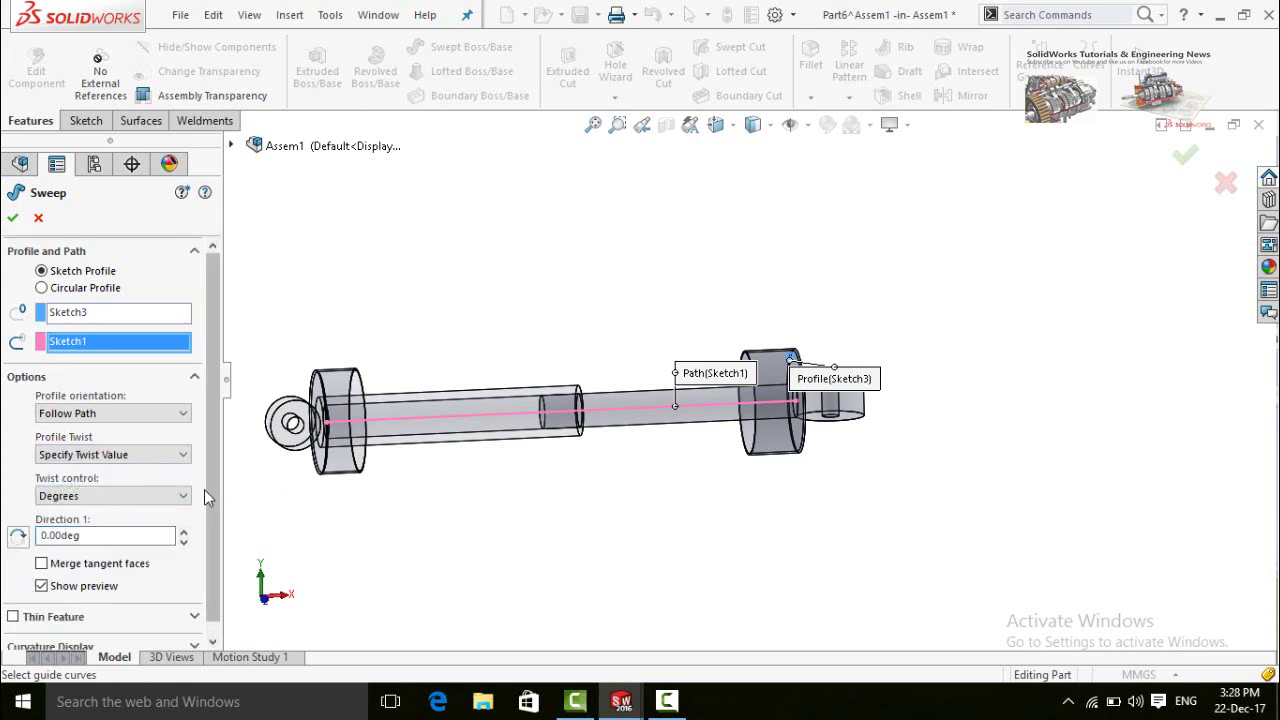
Set the twist control to Revolutions with a value of 15 and create the spring sweep.
{"action": "scroll", "coordinate": [212, 500], "scroll_direction": "down", "scroll_amount": 1}
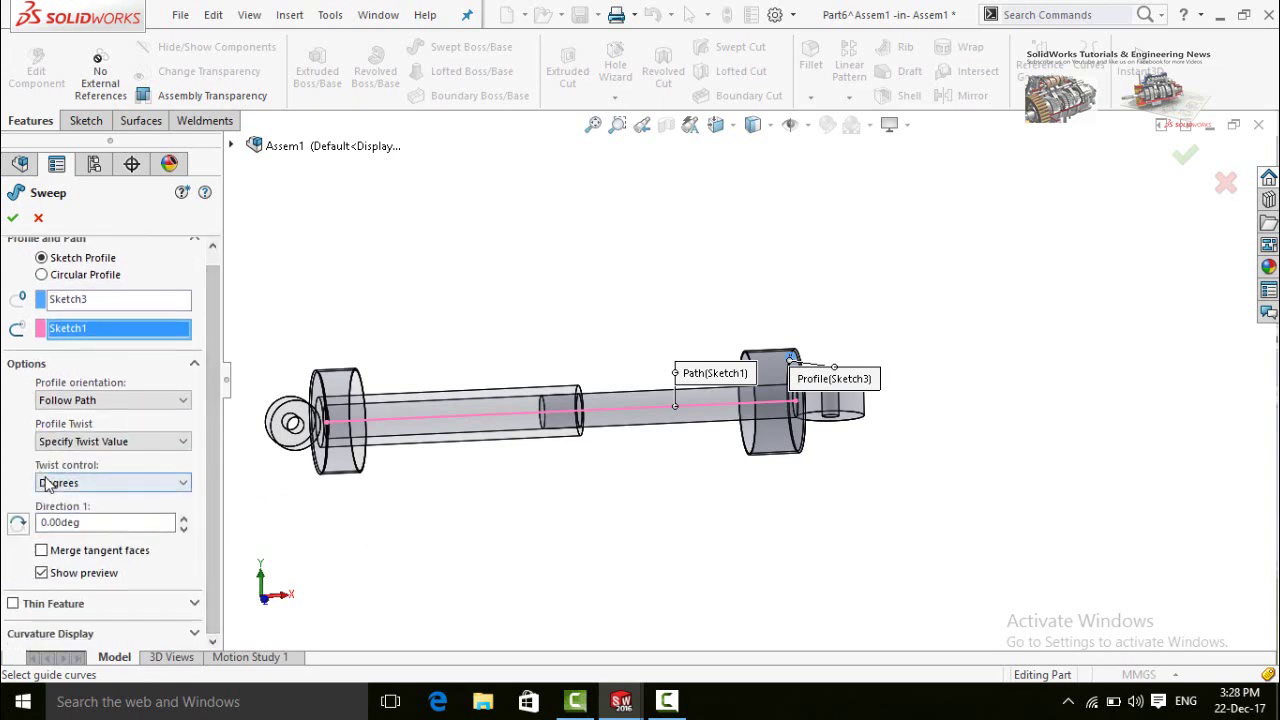
{"action": "left_click", "coordinate": [95, 483]}
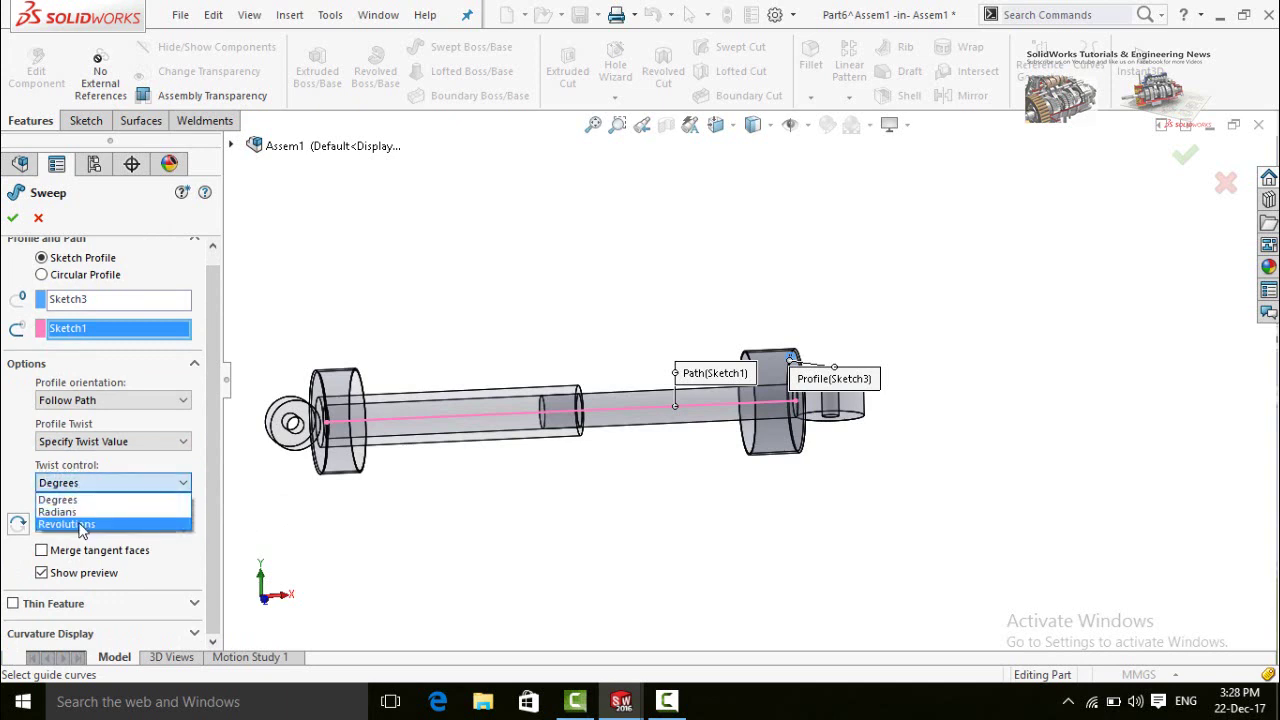
{"action": "left_click", "coordinate": [80, 525]}
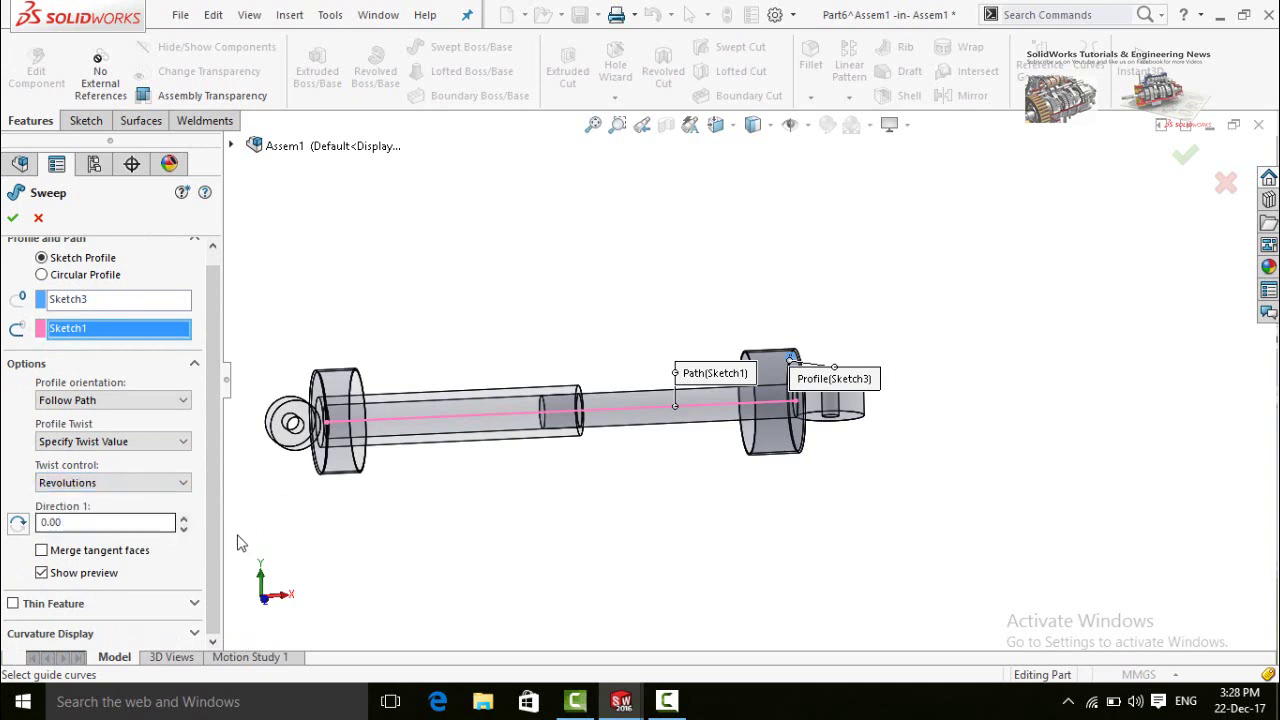
{"action": "double_click", "coordinate": [80, 522]}
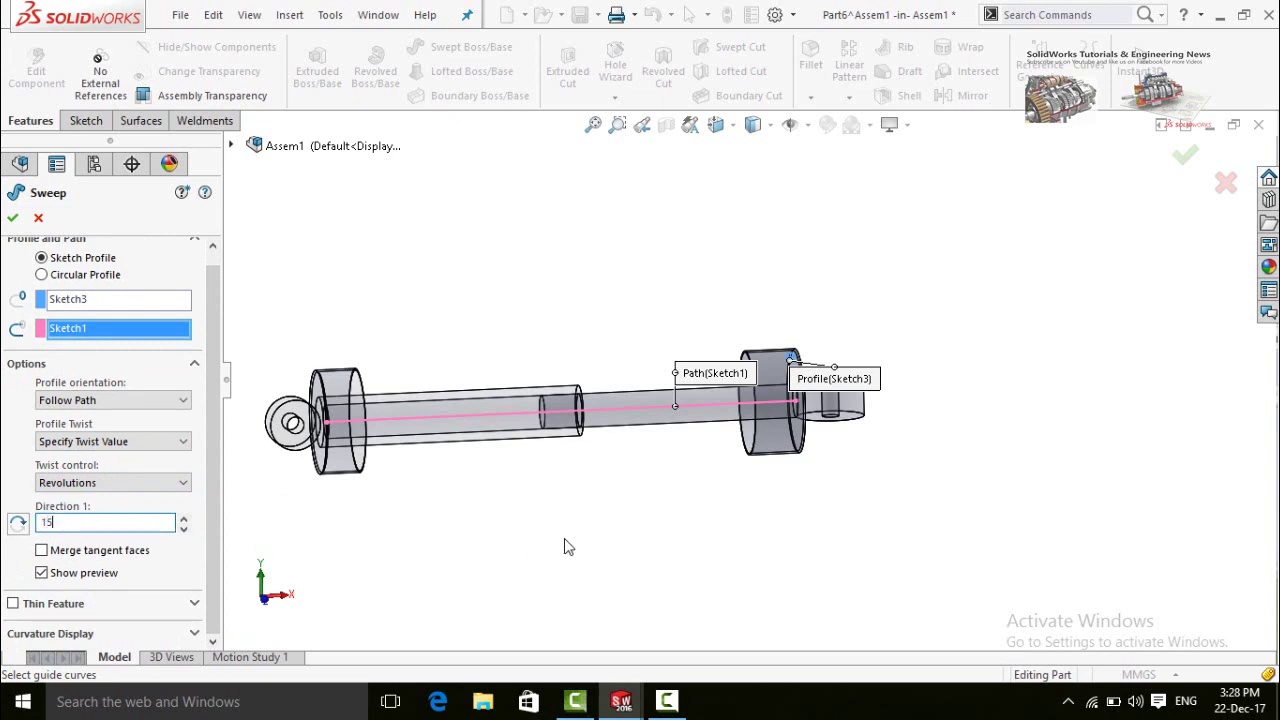
{"action": "key", "text": "Return"}
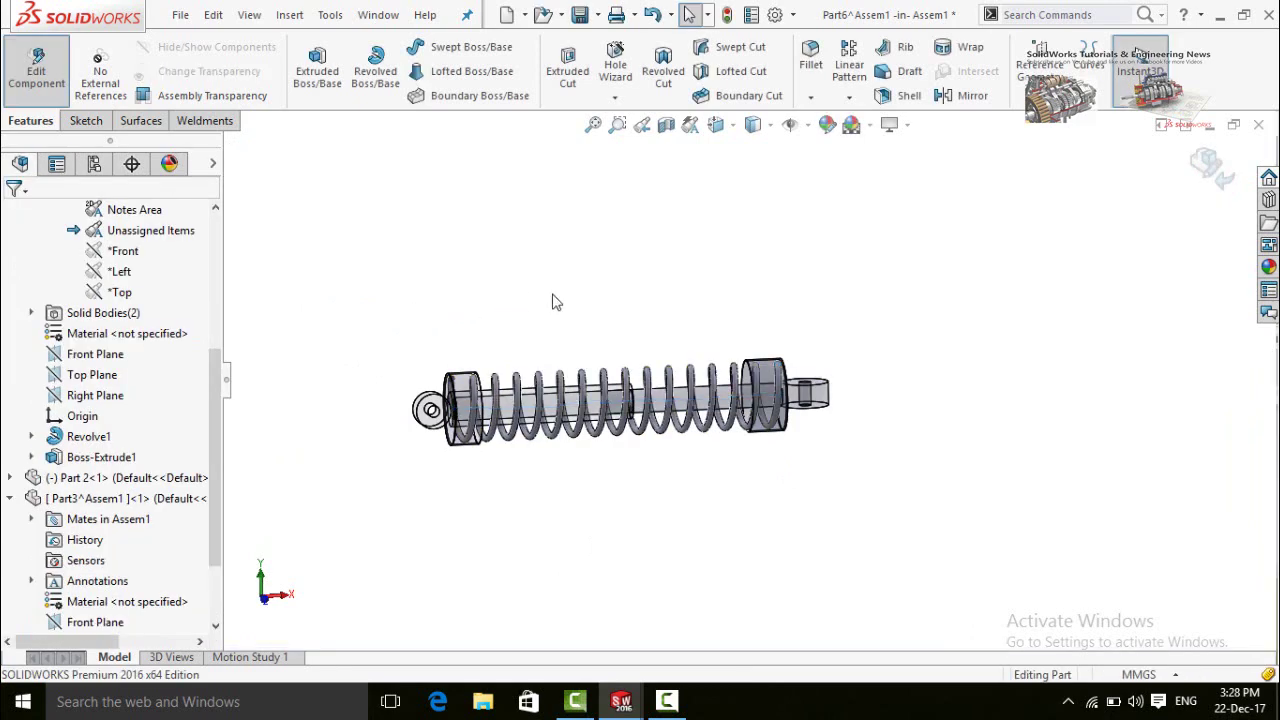
Return from part editing to the assembly and turn off the transparency of Part 1.
{"action": "middle_click_drag", "start_coordinate": [737, 256], "coordinate": [1190, 140]}
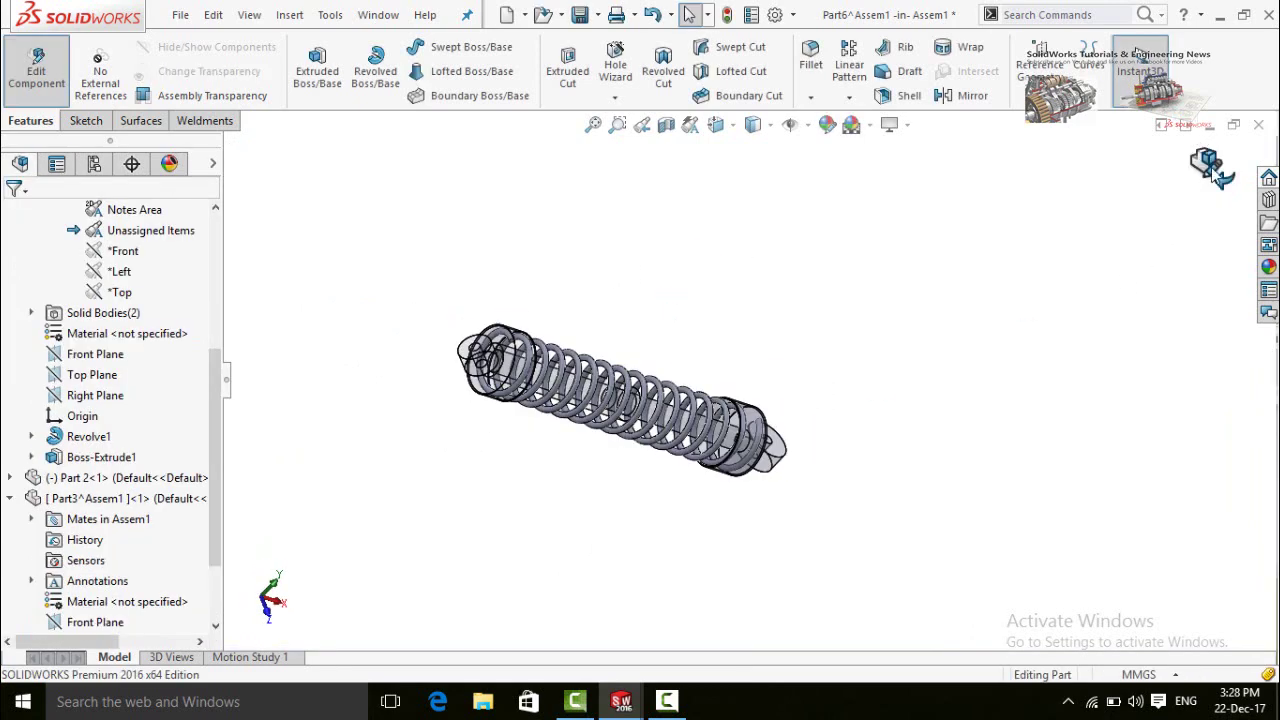
{"action": "left_click", "coordinate": [1212, 163]}
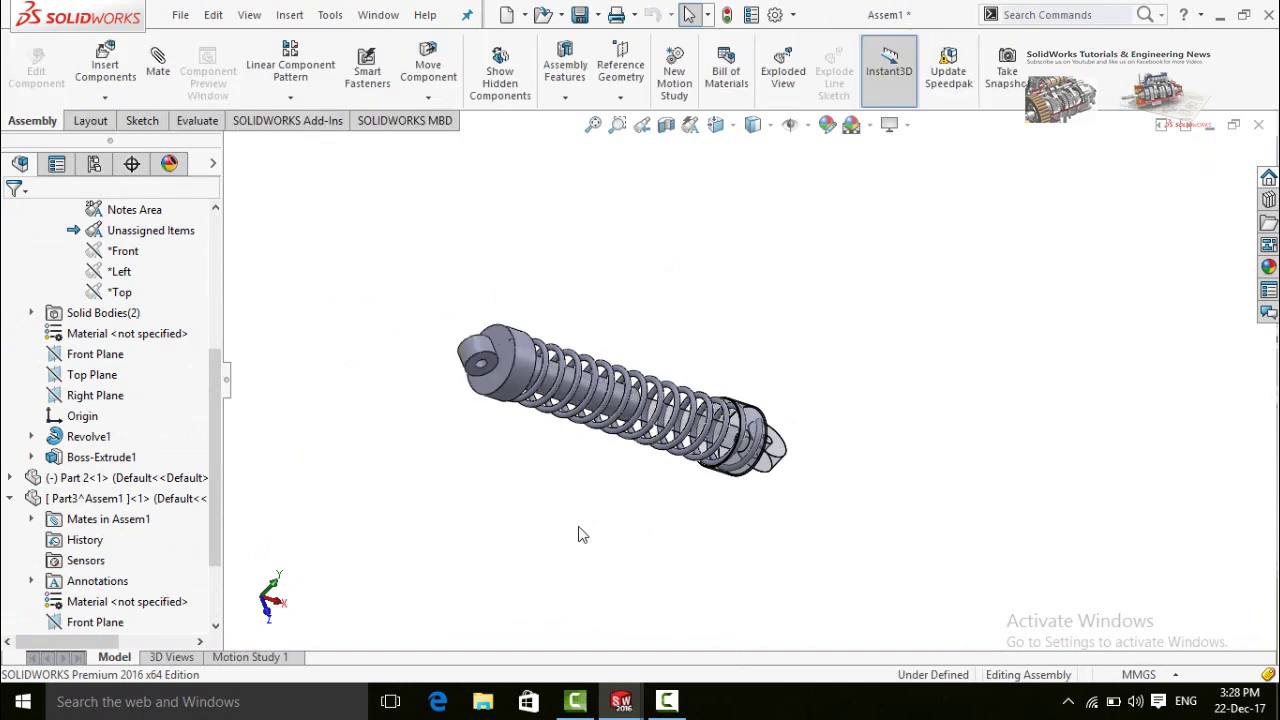
{"action": "middle_click_drag", "start_coordinate": [602, 498], "coordinate": [792, 486]}
{"action": "left_click", "coordinate": [792, 486]}
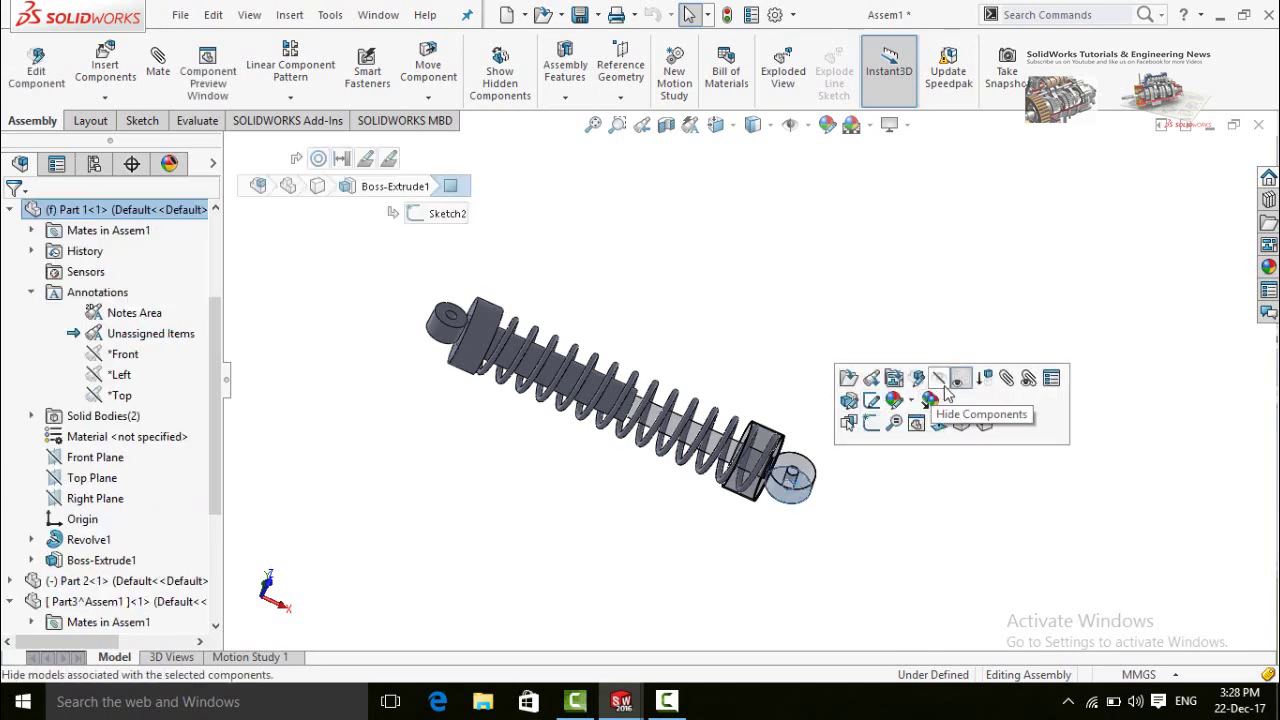
{"action": "left_click", "coordinate": [965, 385]}
{"action": "middle_click_drag", "start_coordinate": [794, 331], "coordinate": [711, 446]}
{"action": "left_click", "coordinate": [797, 446]}
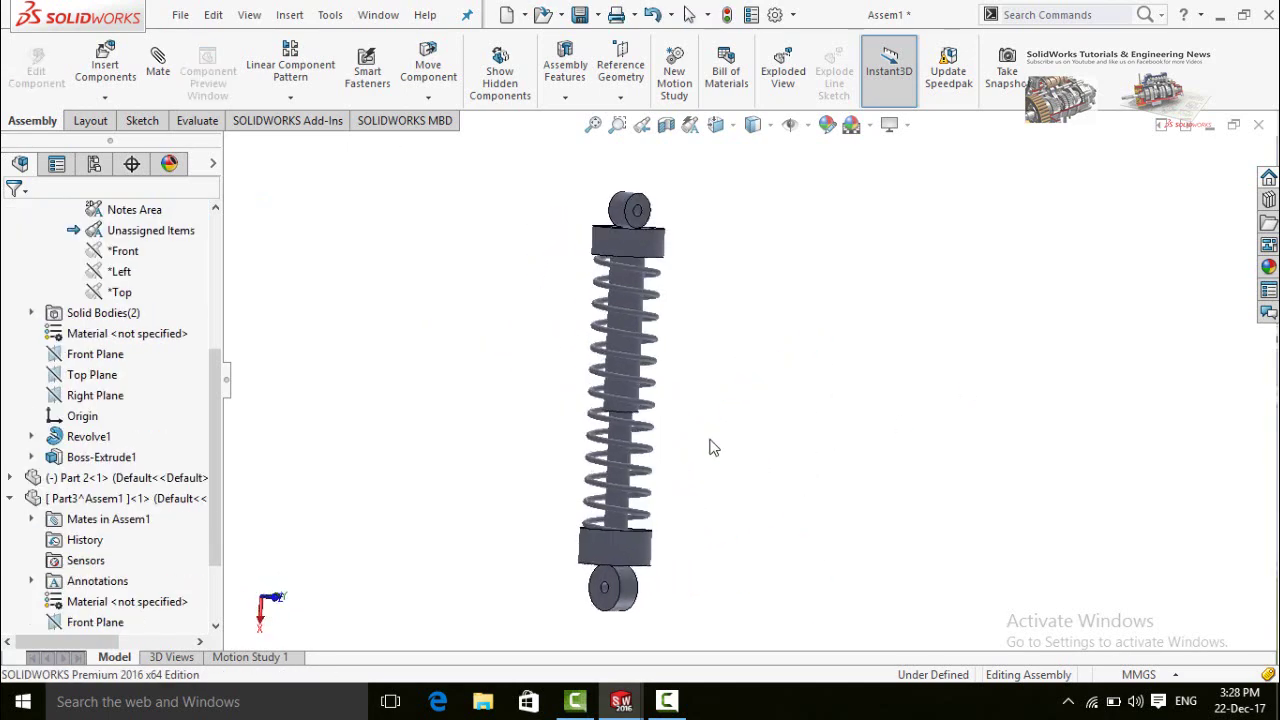
Apply a red colour appearance (255, 0, 0) to the whole spring part.
{"action": "scroll", "coordinate": [666, 488], "scroll_direction": "down", "scroll_amount": 1}
{"action": "scroll", "coordinate": [655, 470], "scroll_direction": "down", "scroll_amount": 1}
{"action": "left_click", "coordinate": [648, 458]}
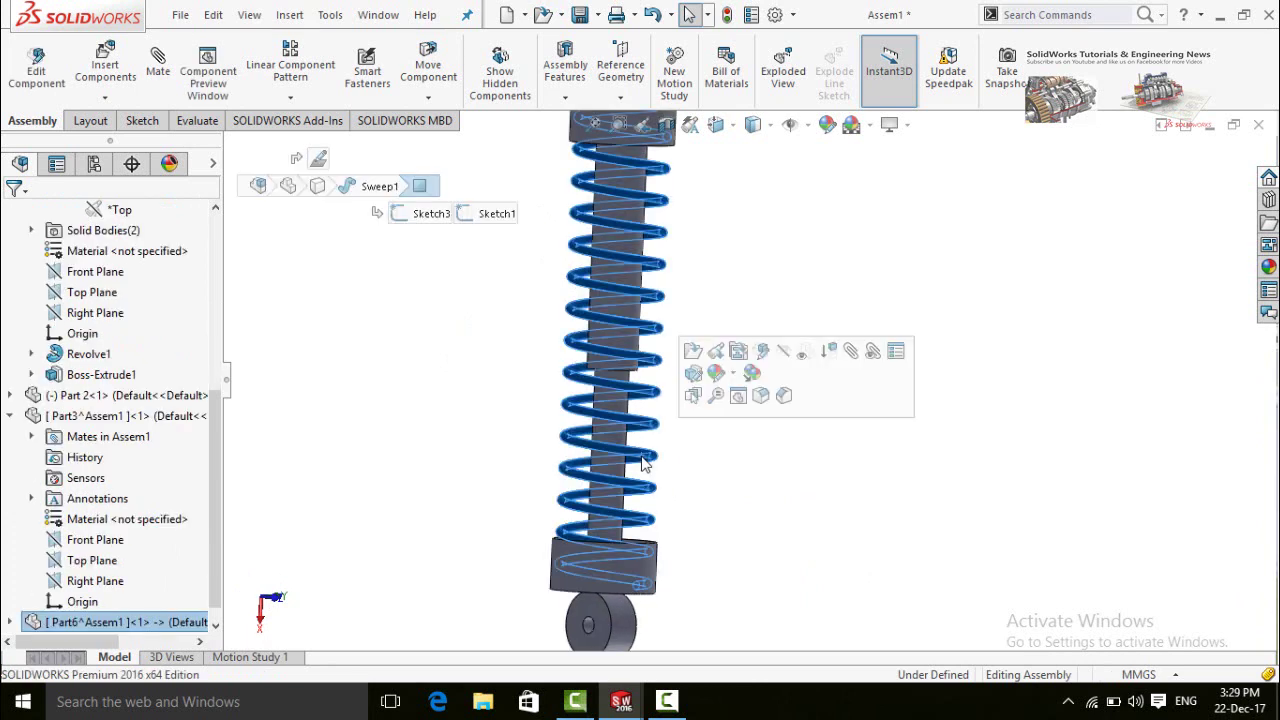
{"action": "left_click", "coordinate": [731, 373]}
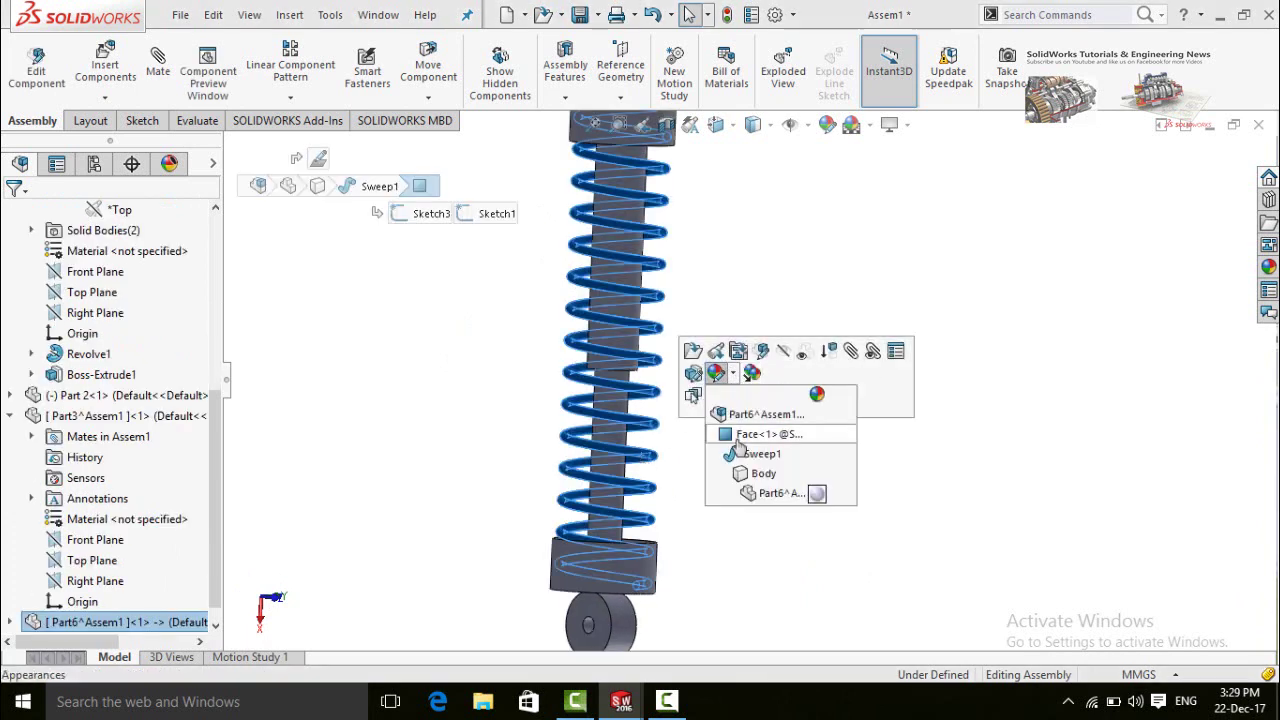
{"action": "left_click", "coordinate": [740, 414]}
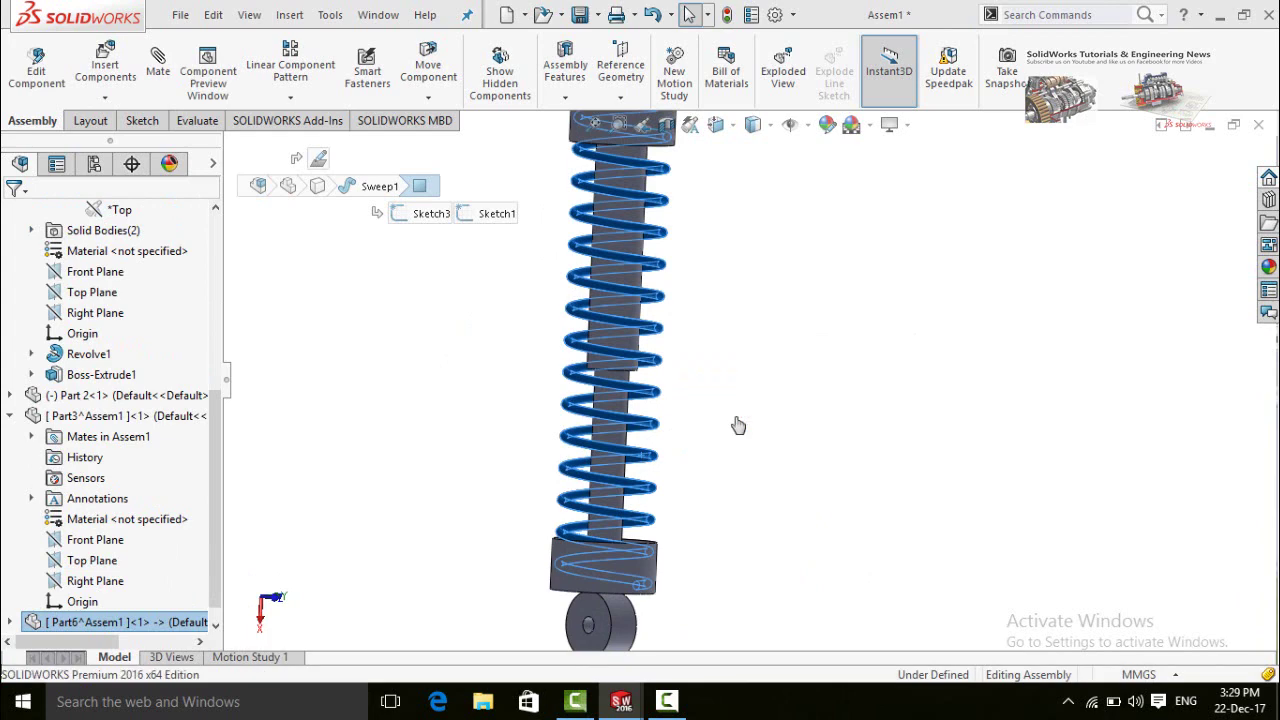
{"action": "left_click", "coordinate": [425, 461]}
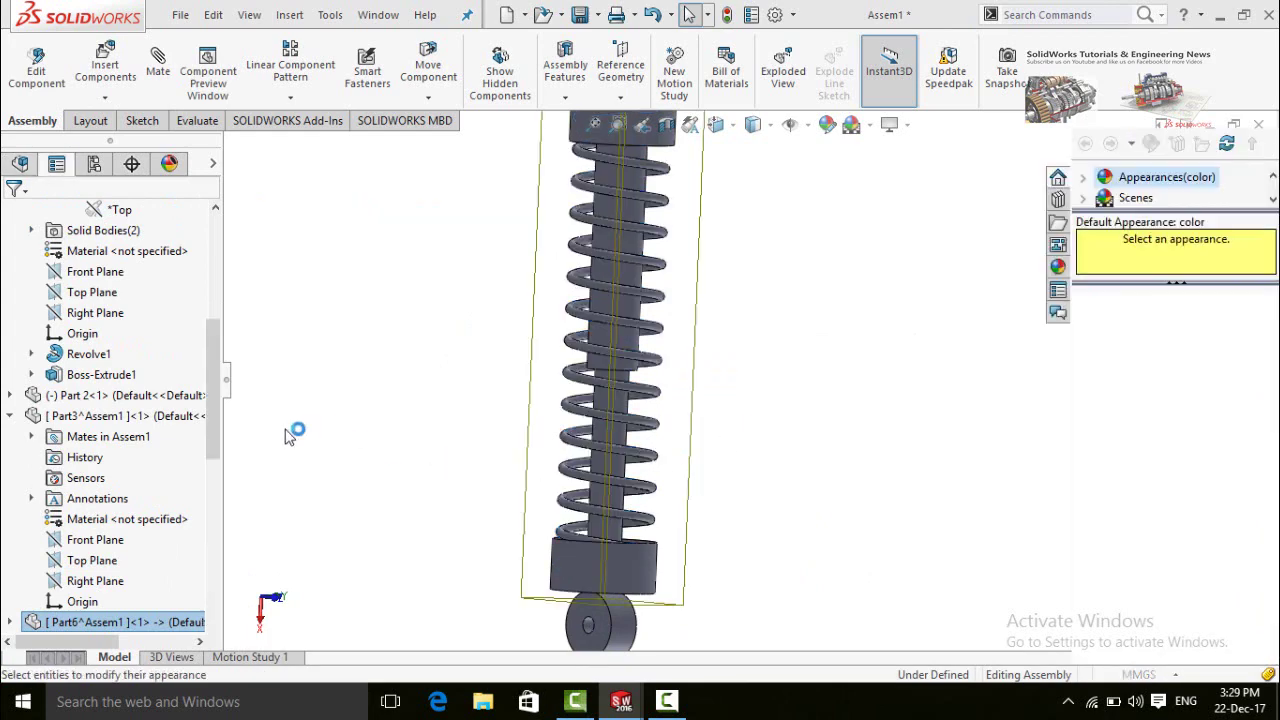
{"action": "scroll", "coordinate": [65, 455], "scroll_direction": "down", "scroll_amount": 5}
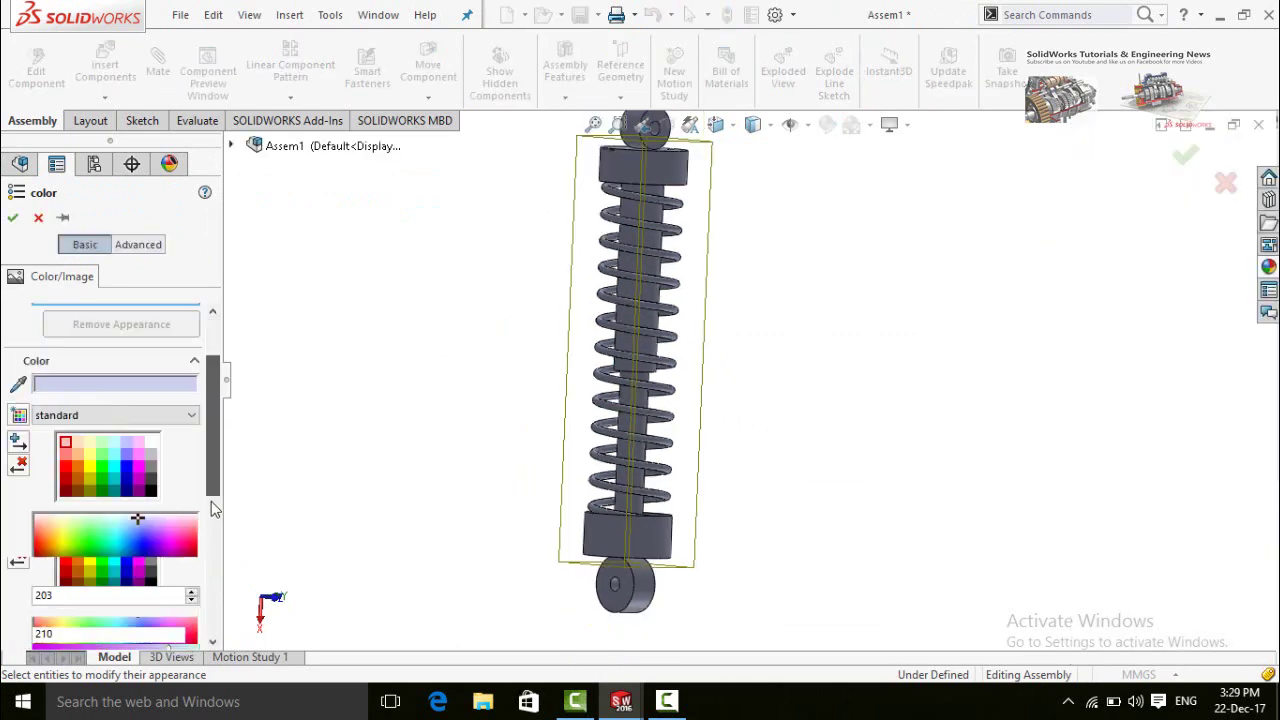
{"action": "left_click", "coordinate": [65, 425]}
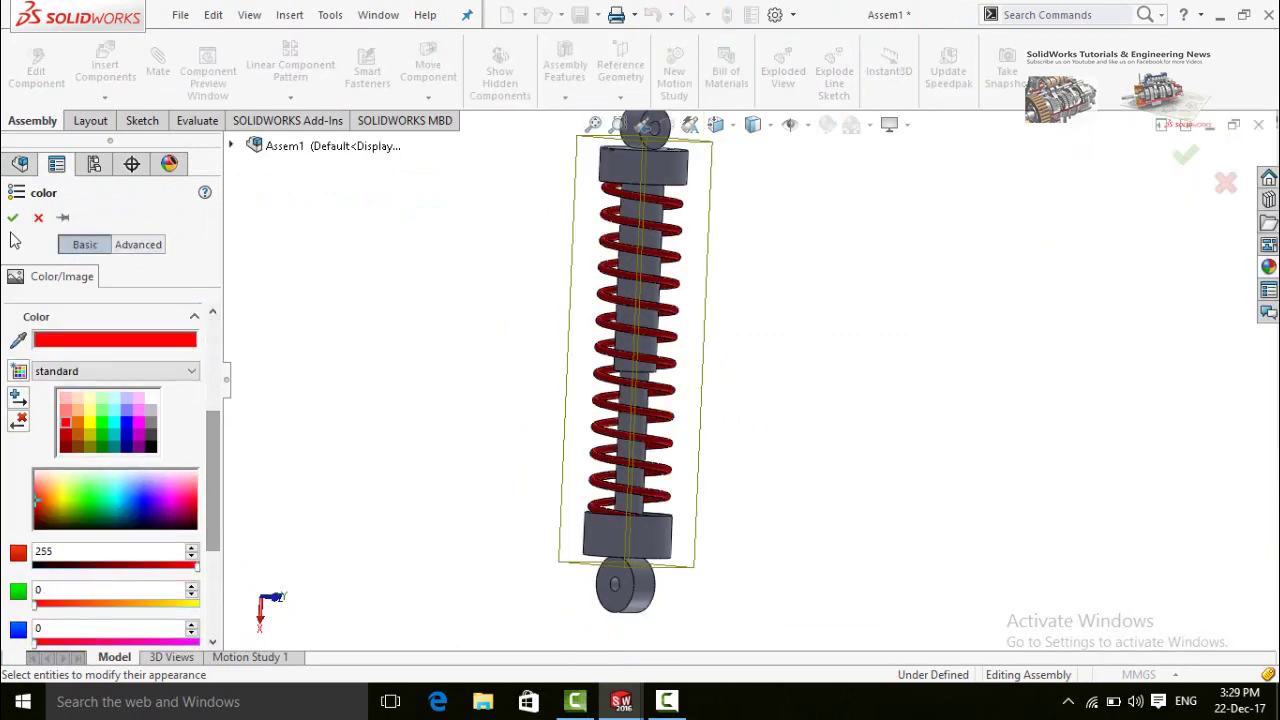
{"action": "left_click", "coordinate": [12, 217]}
Apply a yellow colour appearance to Part 1 at component level.
{"action": "left_click", "coordinate": [611, 534]}
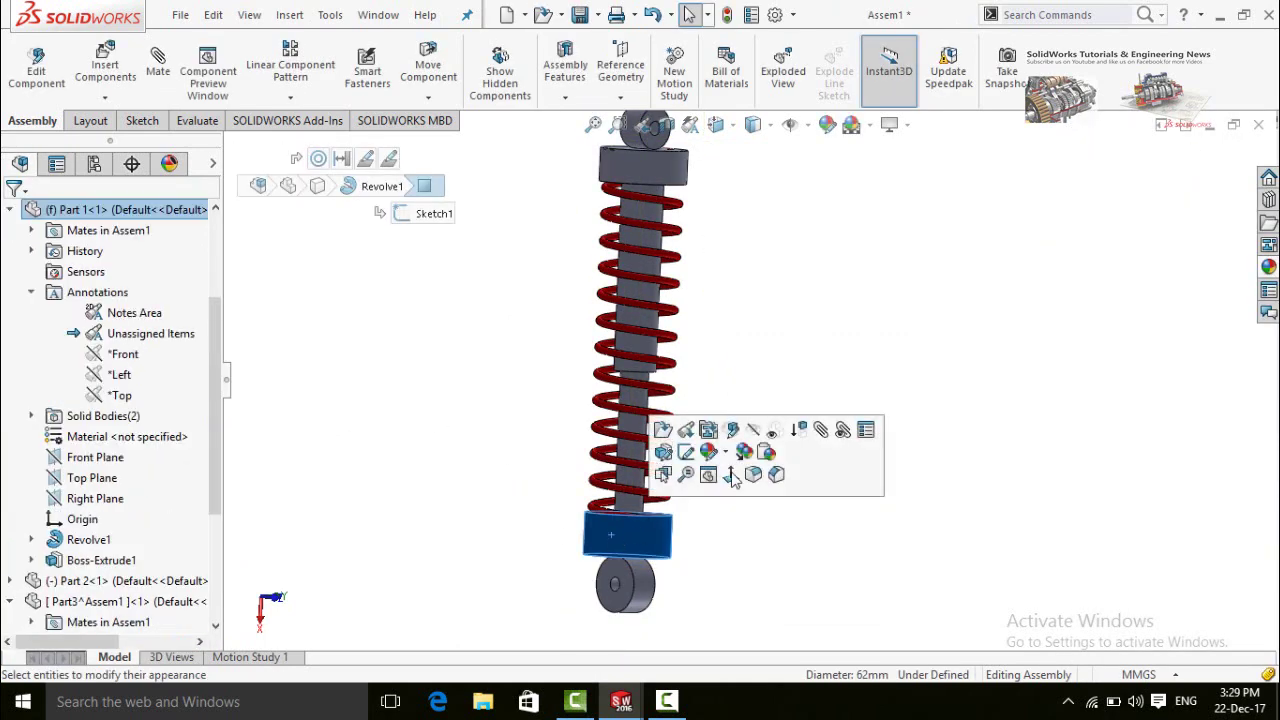
{"action": "left_click", "coordinate": [726, 453]}
{"action": "left_click", "coordinate": [714, 492]}
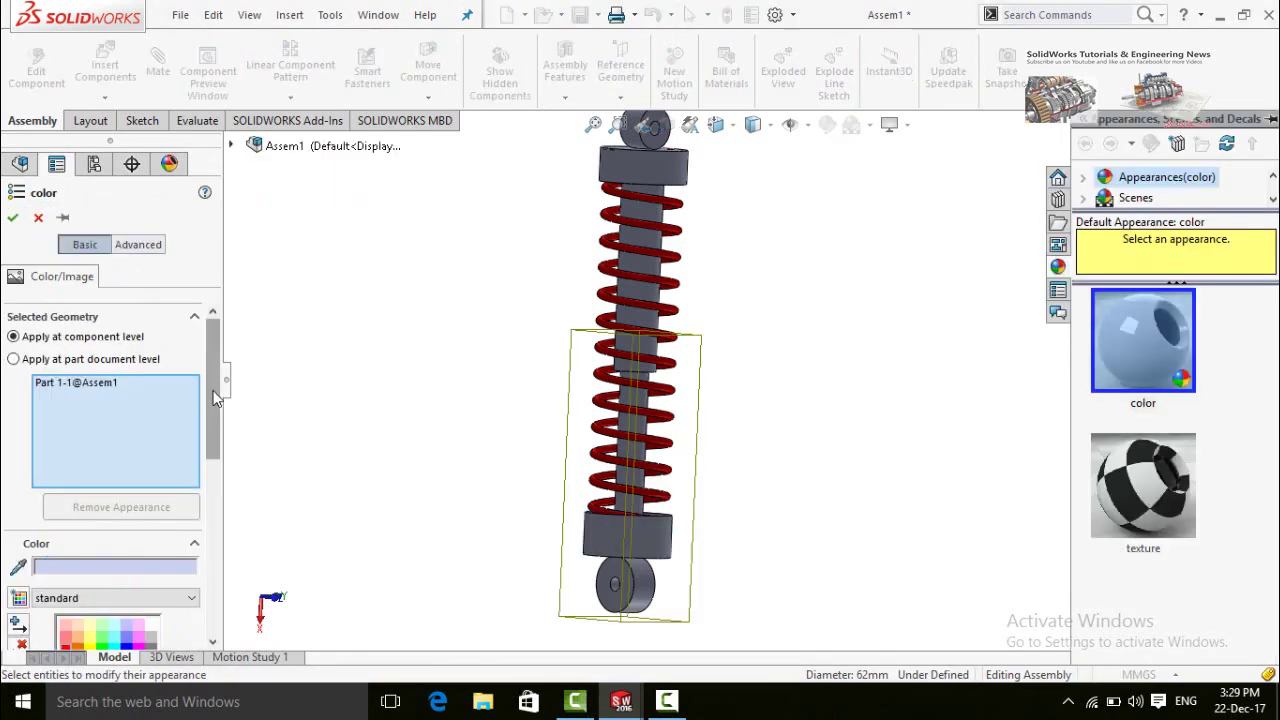
{"action": "scroll", "coordinate": [211, 497], "scroll_direction": "down", "scroll_amount": 5}
{"action": "scroll", "coordinate": [211, 497], "scroll_direction": "down", "scroll_amount": 1}
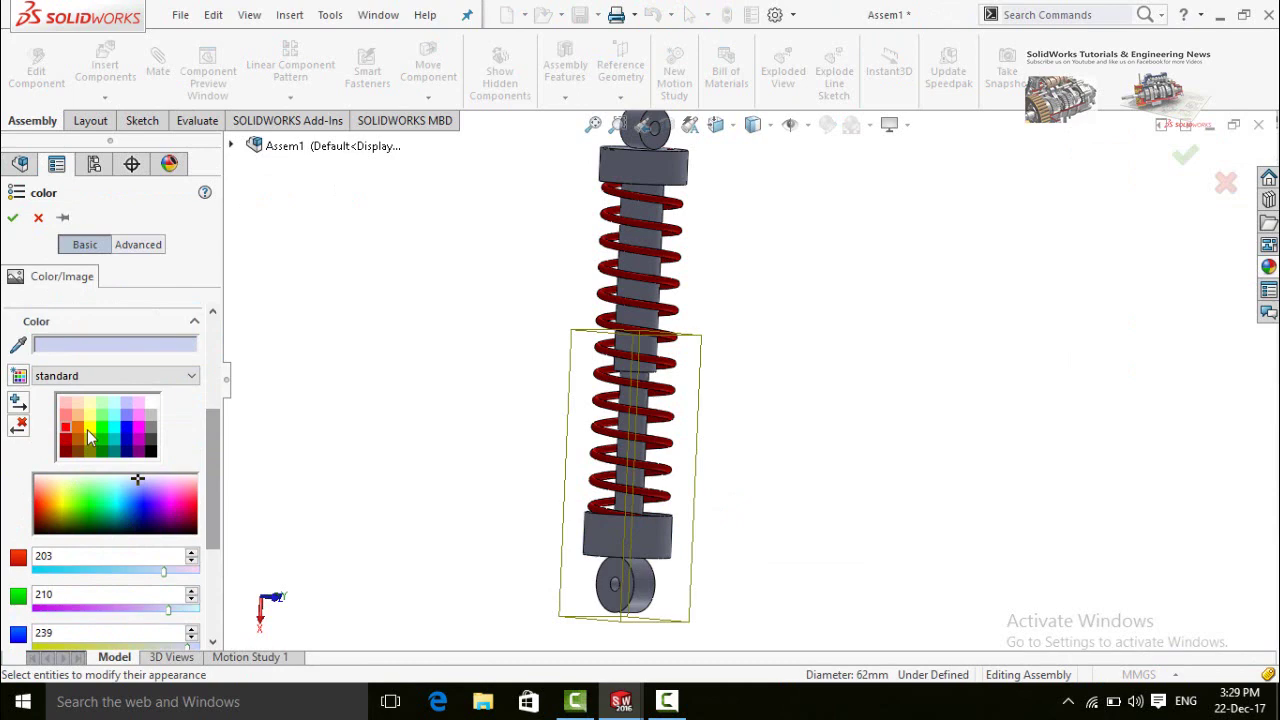
{"action": "left_click", "coordinate": [84, 428]}
{"action": "left_click", "coordinate": [13, 220]}
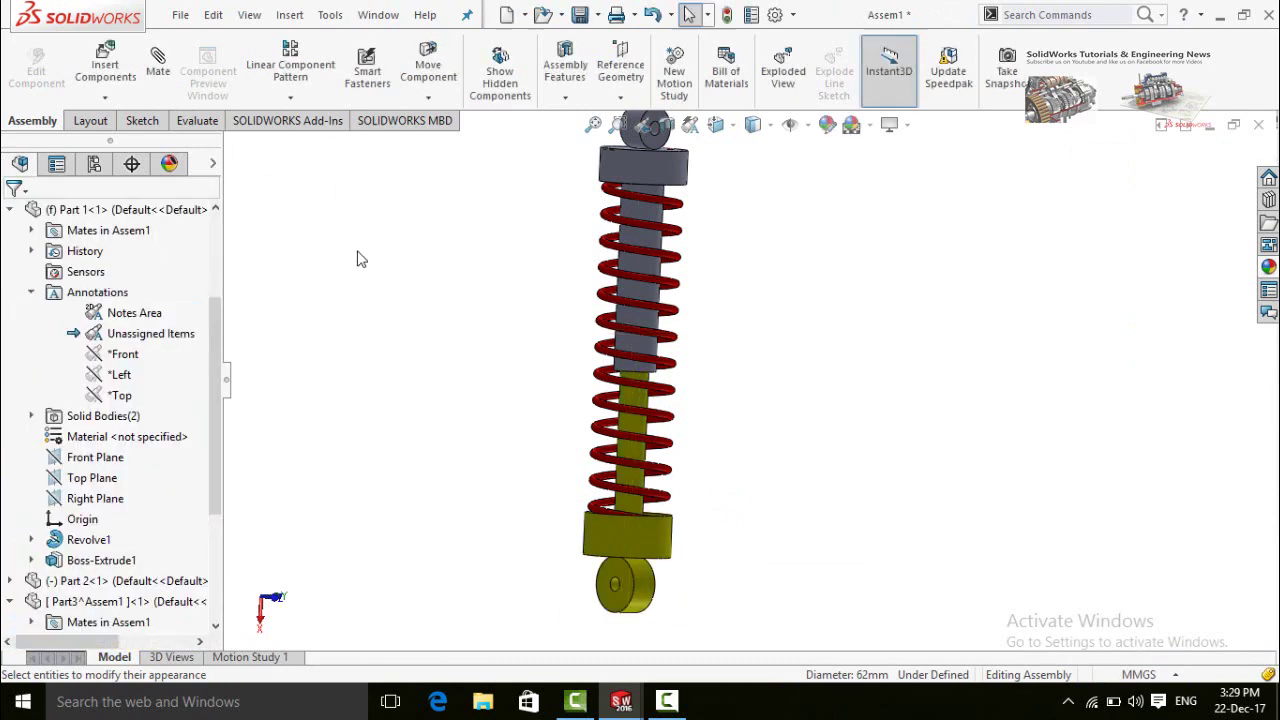
Apply a green colour appearance from the standard swatches to the whole of Part 2.
{"action": "left_click", "coordinate": [617, 167]}
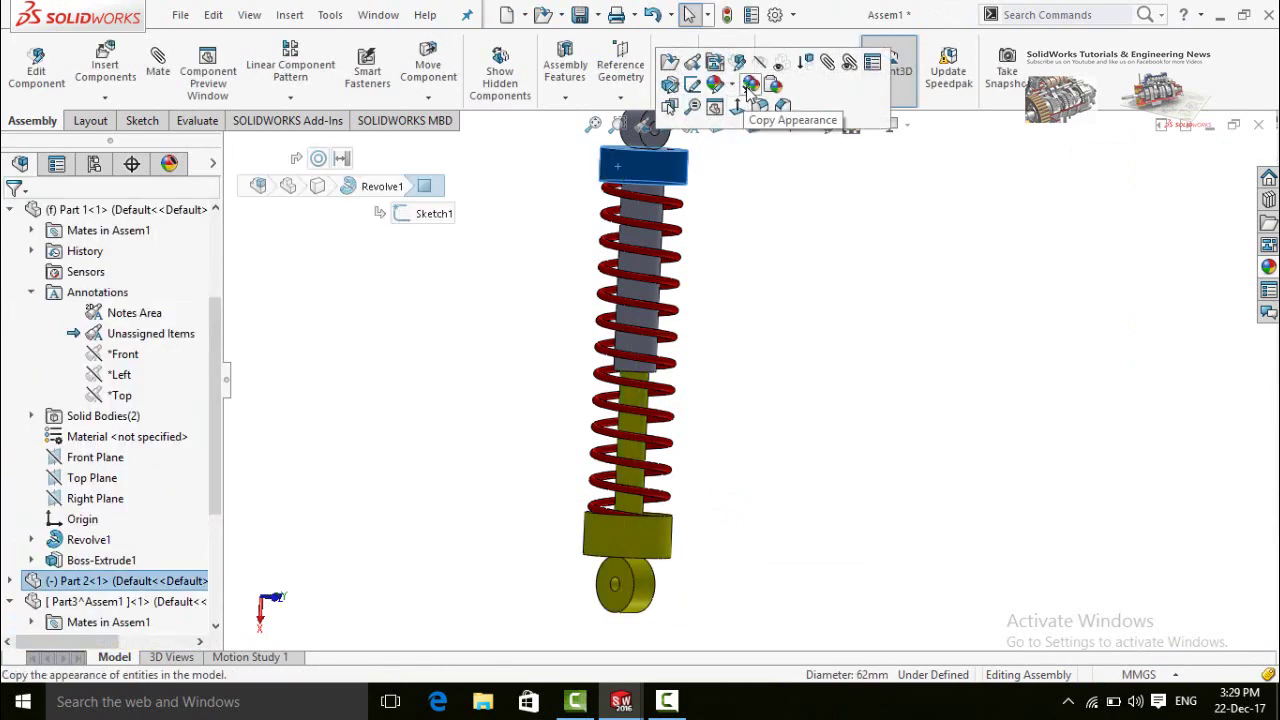
{"action": "left_click", "coordinate": [731, 88]}
{"action": "left_click", "coordinate": [760, 124]}
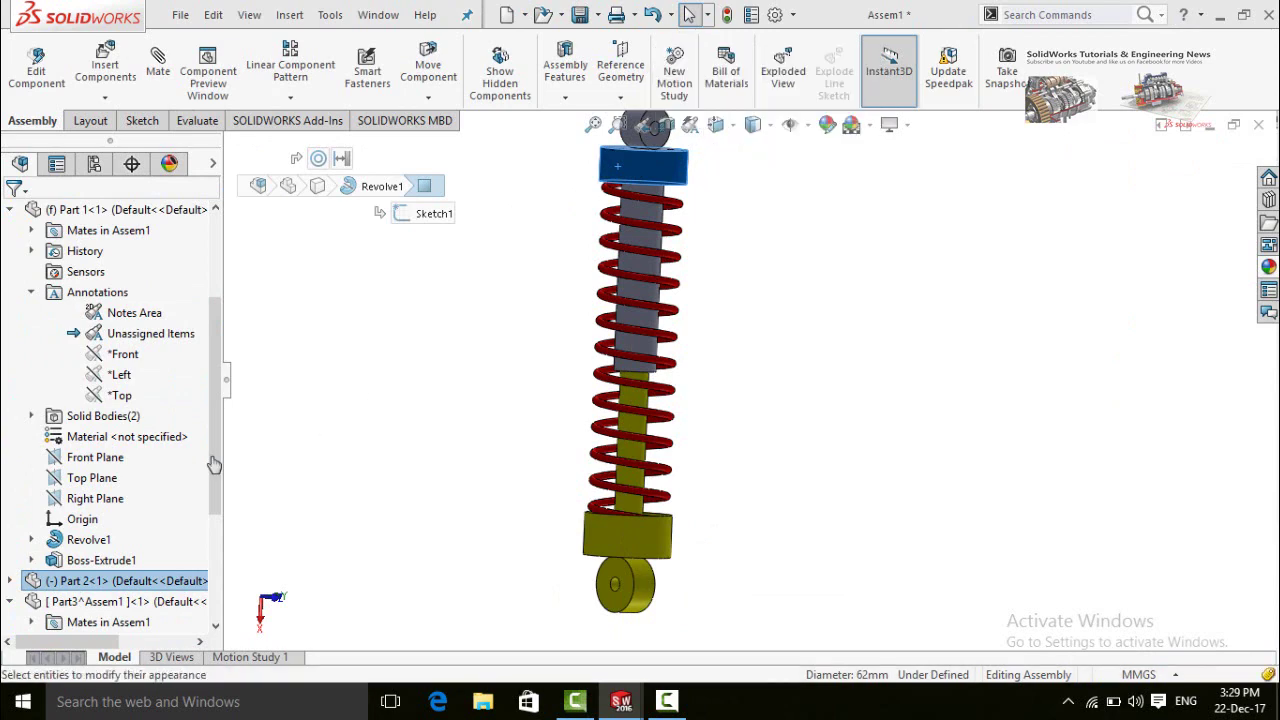
{"action": "scroll", "coordinate": [110, 500], "scroll_direction": "down", "scroll_amount": 5}
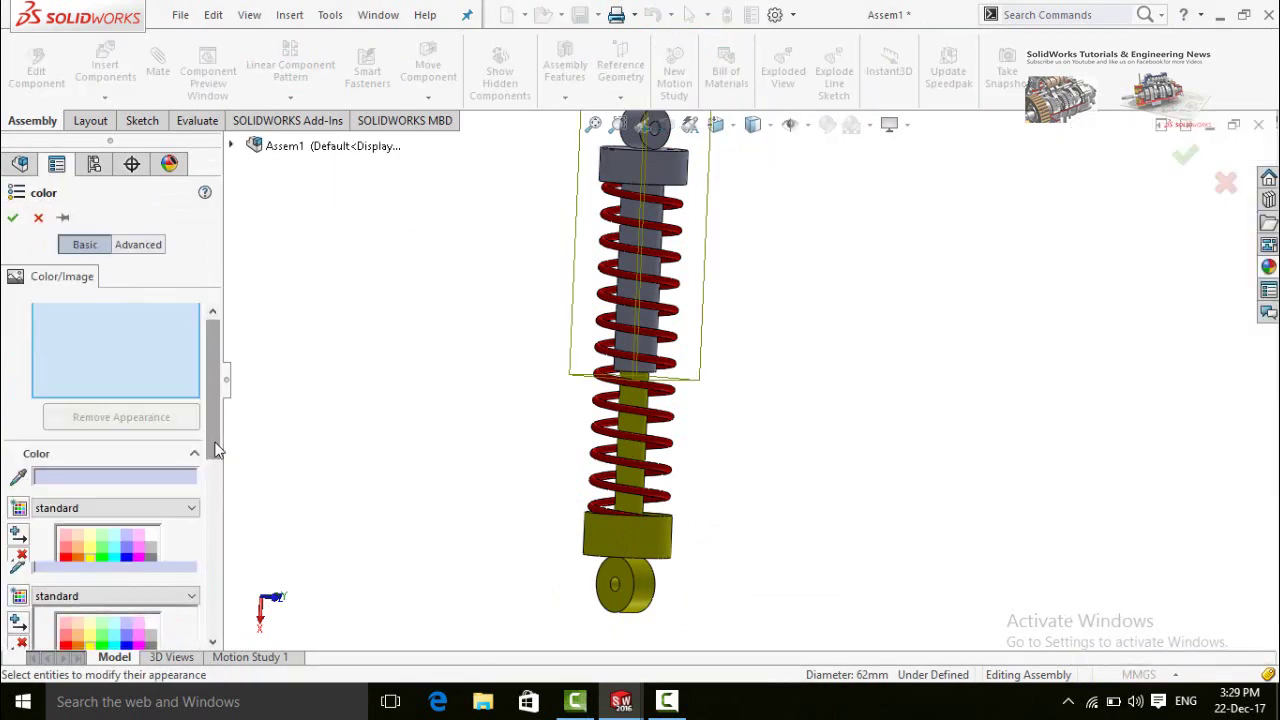
{"action": "left_click", "coordinate": [101, 497]}
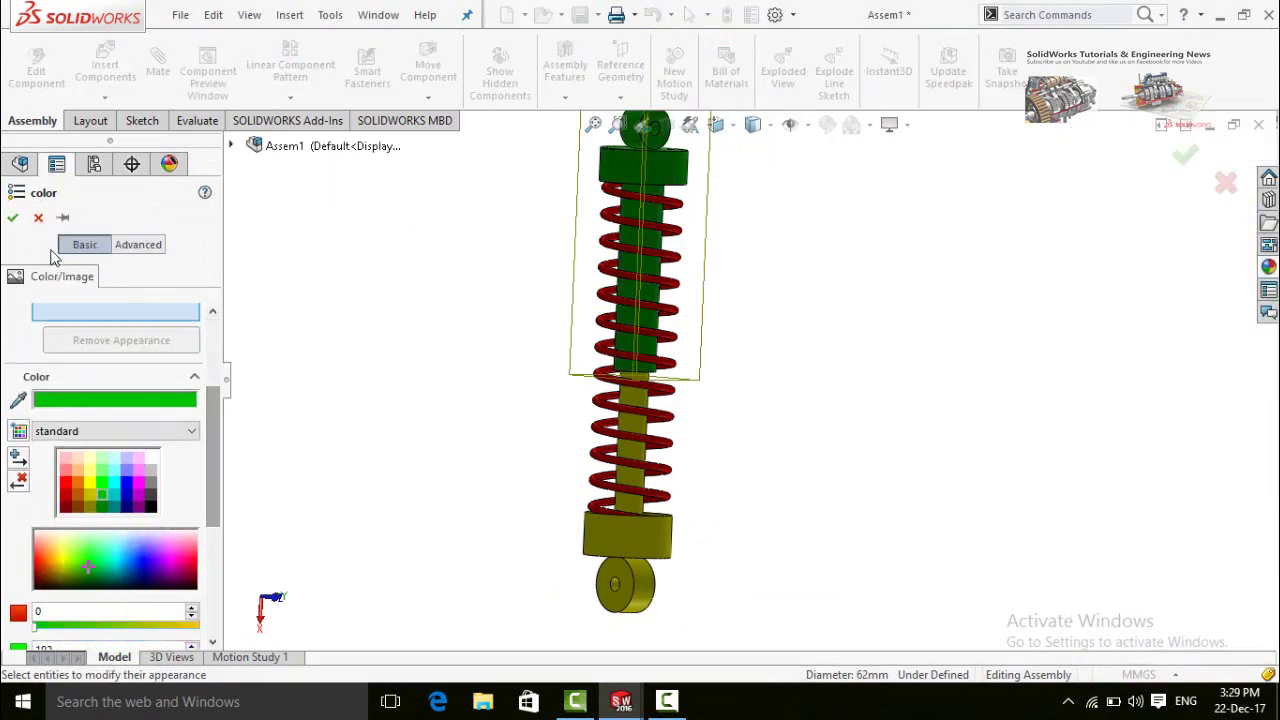
{"action": "left_click", "coordinate": [13, 219]}
Add a Coincident mate between the flat end faces of Part 1's eye and Part 2's eye.
{"action": "scroll", "coordinate": [470, 310], "scroll_direction": "up", "scroll_amount": 2}
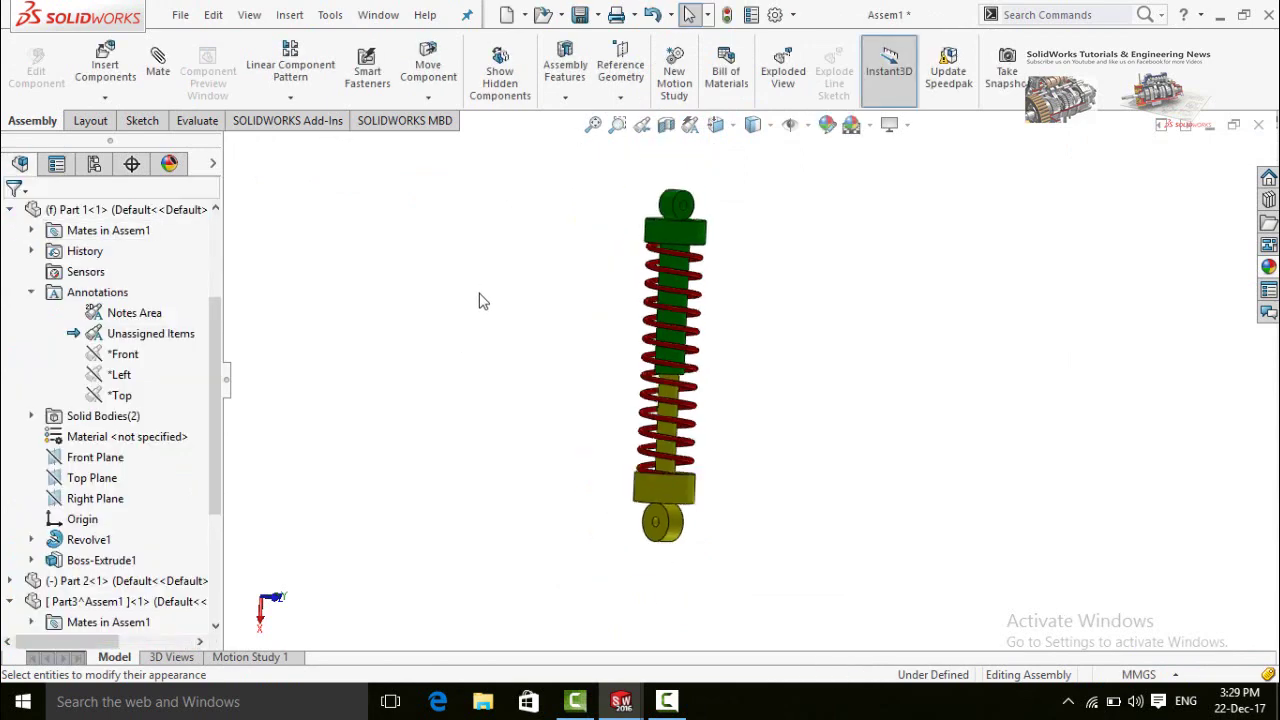
{"action": "middle_click_drag", "start_coordinate": [480, 300], "coordinate": [697, 231]}
{"action": "middle_click_drag", "start_coordinate": [712, 314], "coordinate": [743, 552]}
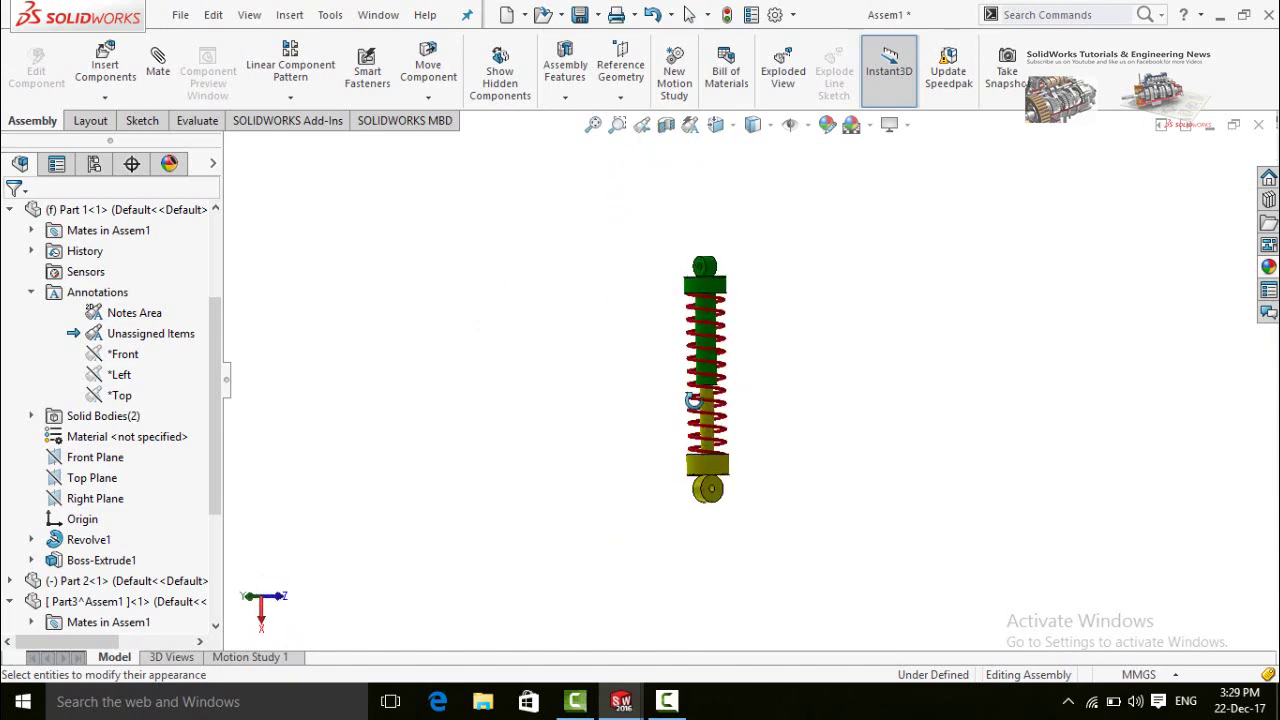
{"action": "scroll", "coordinate": [743, 552], "scroll_direction": "down", "scroll_amount": 3}
{"action": "left_click", "coordinate": [695, 455]}
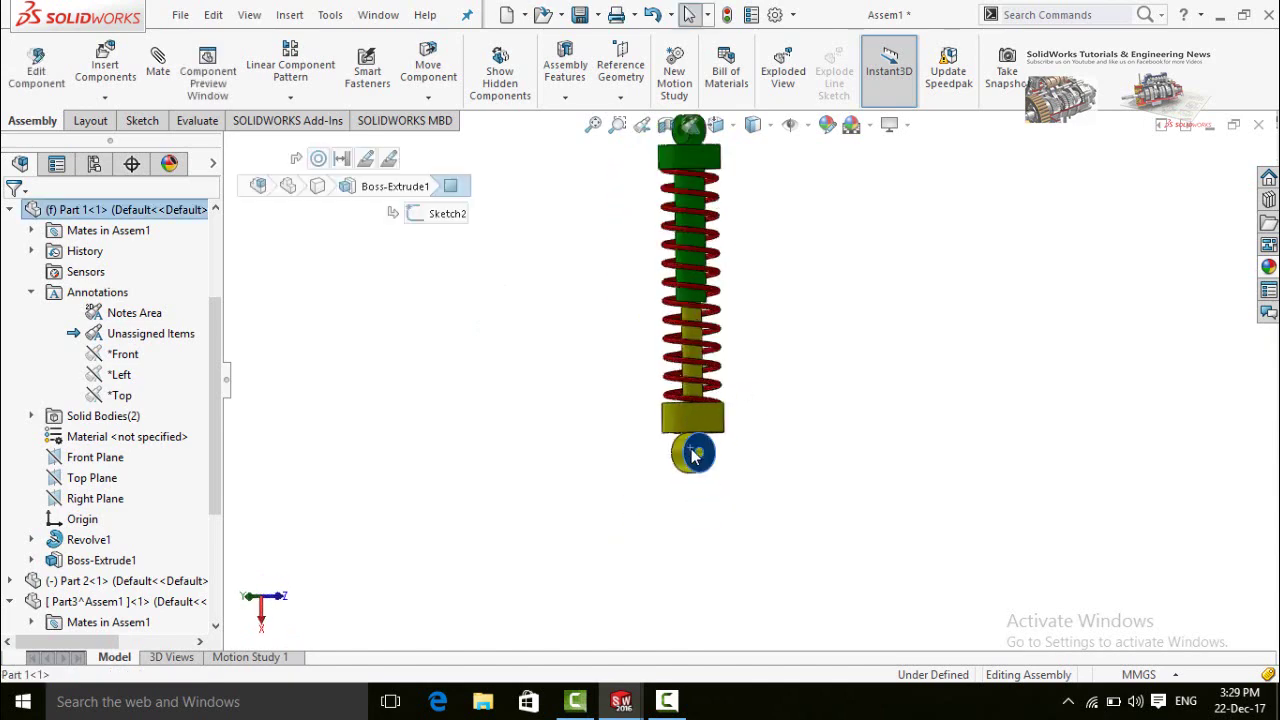
{"action": "left_click", "coordinate": [900, 344]}
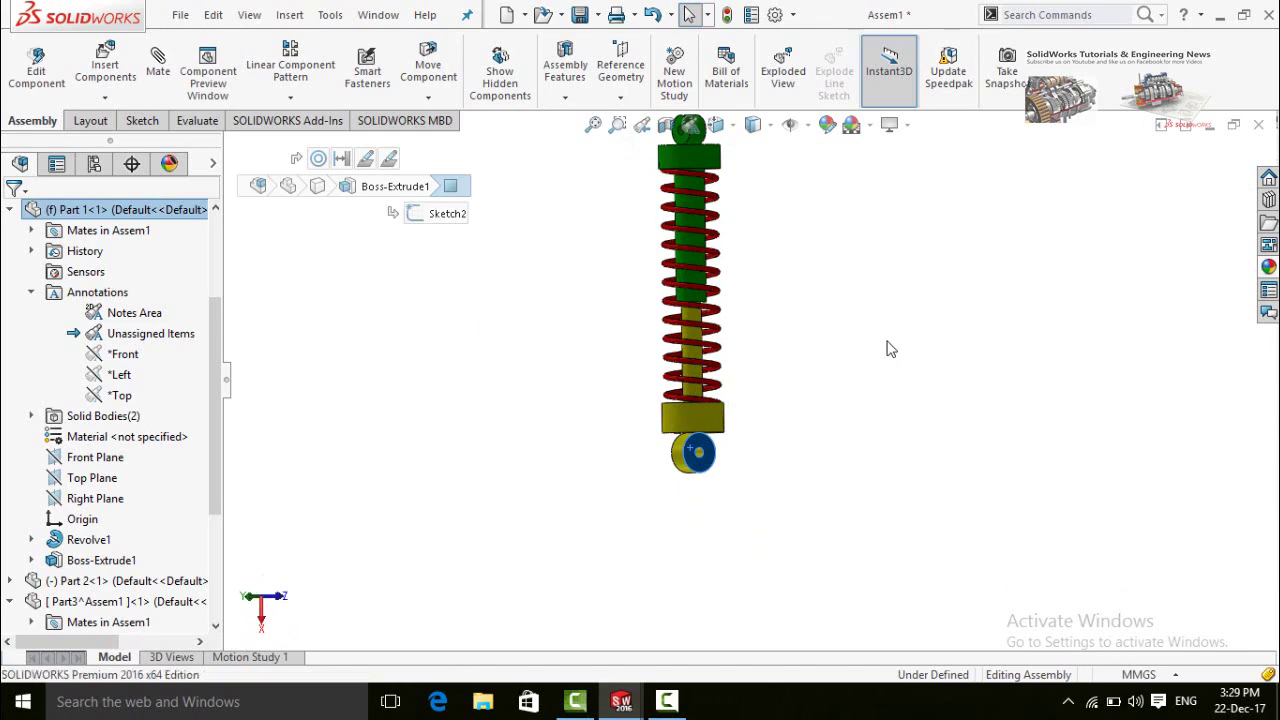
{"action": "scroll", "coordinate": [675, 197], "scroll_direction": "down", "scroll_amount": 3}
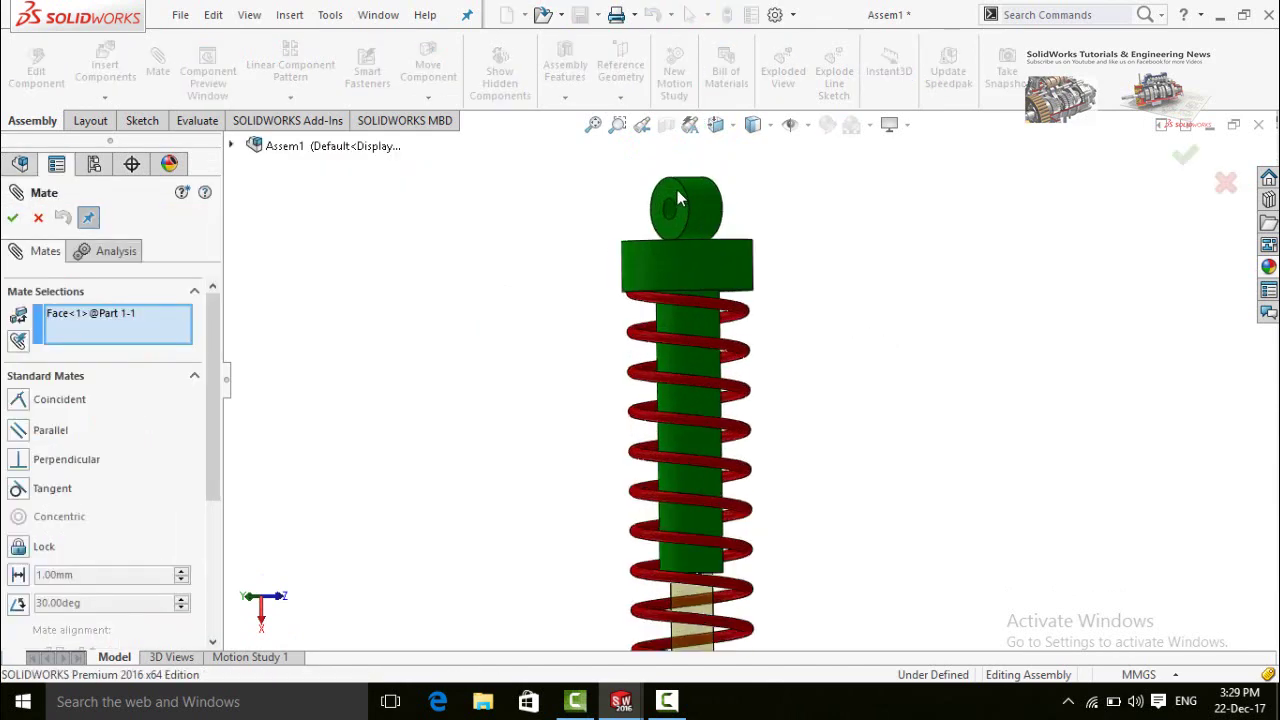
{"action": "left_click", "coordinate": [675, 197]}
{"action": "scroll", "coordinate": [905, 290], "scroll_direction": "up", "scroll_amount": 4}
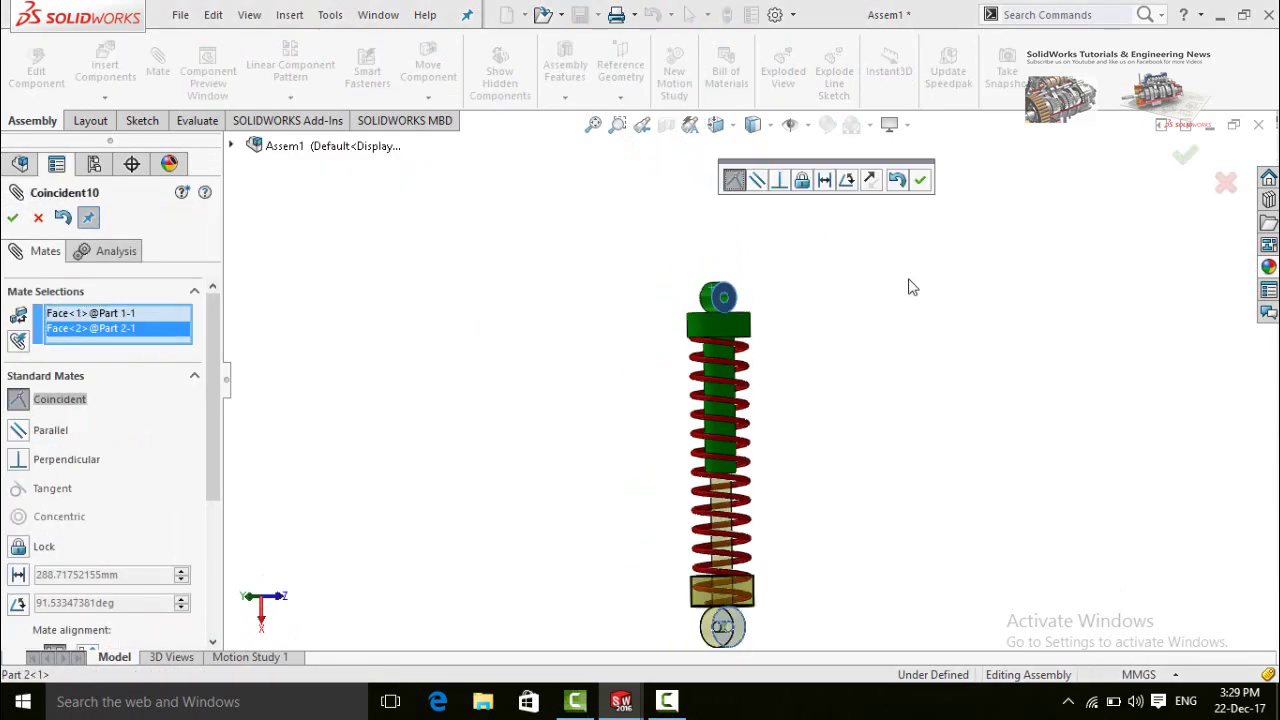
{"action": "key", "text": "Return"}
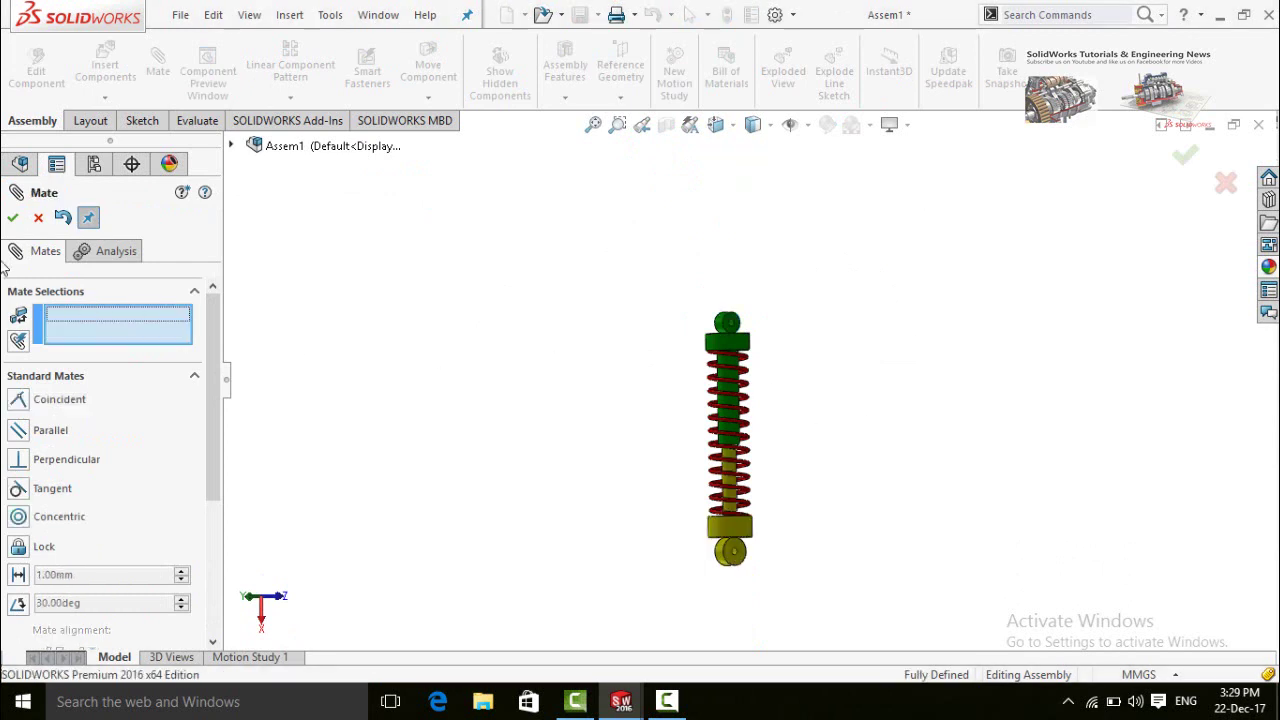
{"action": "left_click", "coordinate": [12, 217]}
Move Part 2 down along its axis towards Part 1 and rebuild the assembly to update the spring.
{"action": "middle_click_drag", "start_coordinate": [663, 423], "coordinate": [751, 526]}
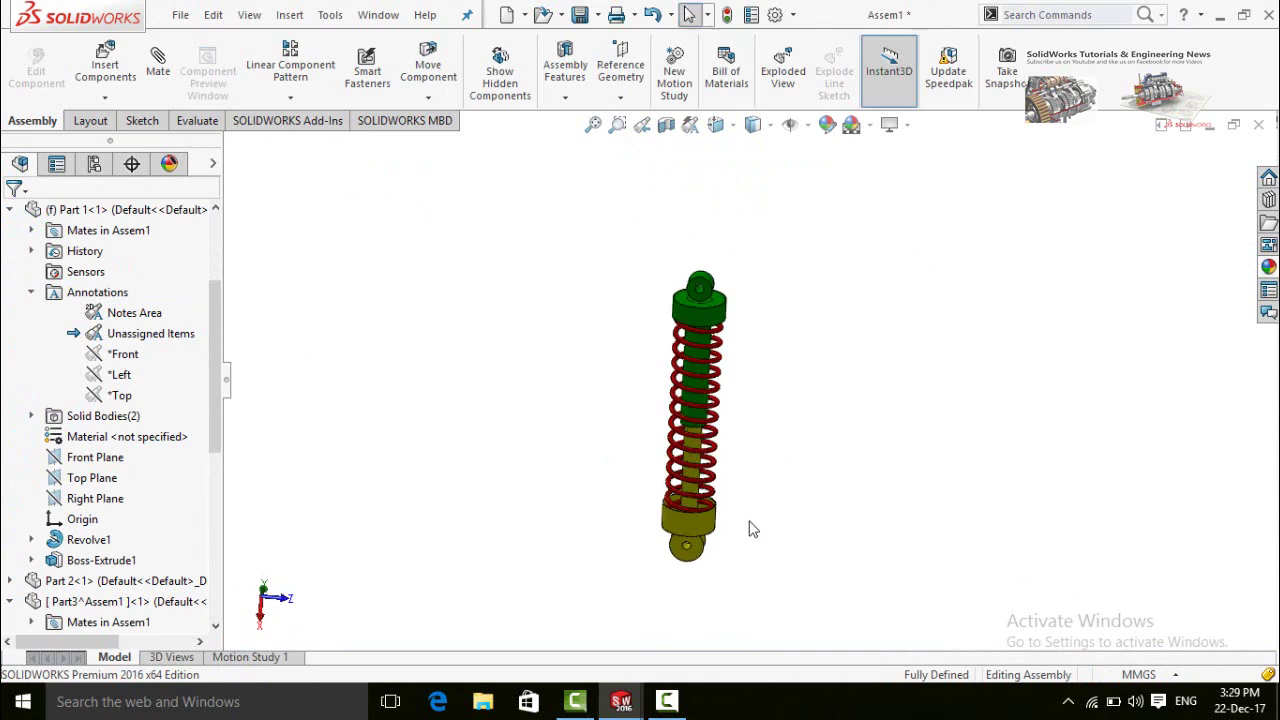
{"action": "scroll", "coordinate": [751, 526], "scroll_direction": "down", "scroll_amount": 3}
{"action": "scroll", "coordinate": [755, 465], "scroll_direction": "up", "scroll_amount": 1}
{"action": "left_click", "coordinate": [670, 178]}
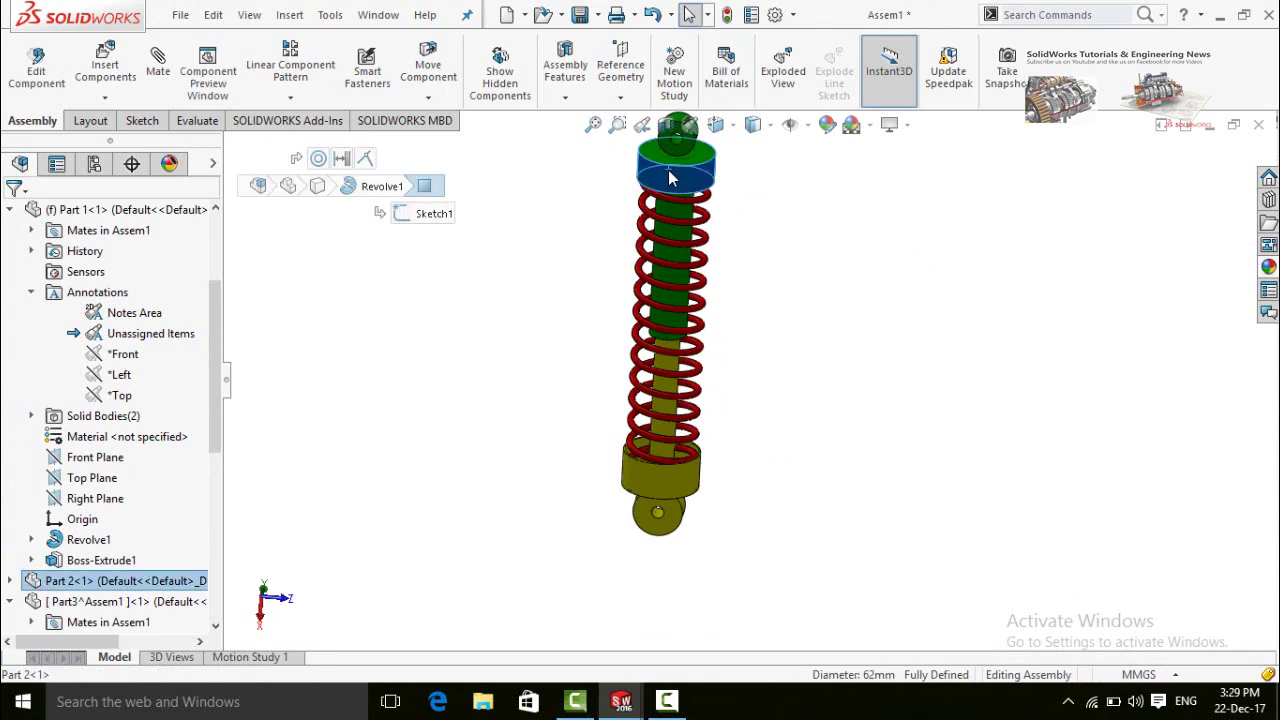
{"action": "left_click_drag", "start_coordinate": [670, 178], "coordinate": [670, 380]}
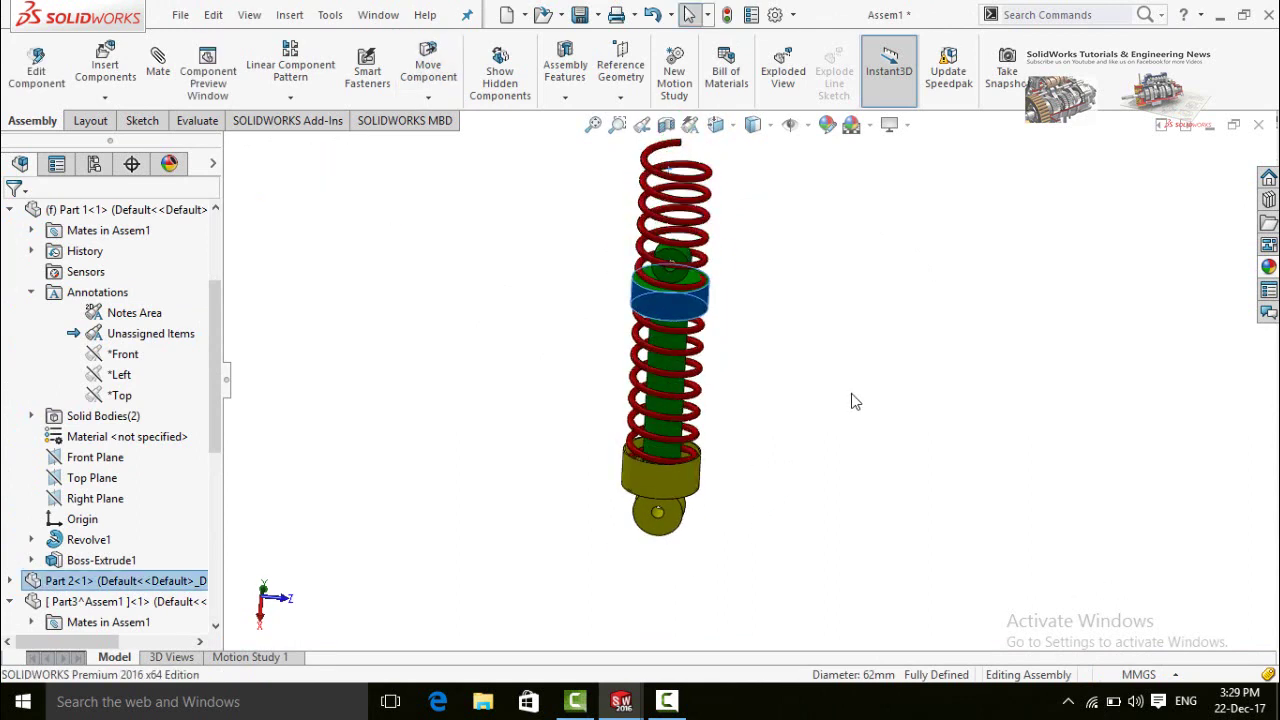
{"action": "left_click", "coordinate": [760, 237]}
{"action": "scroll", "coordinate": [777, 229], "scroll_direction": "up", "scroll_amount": 1}
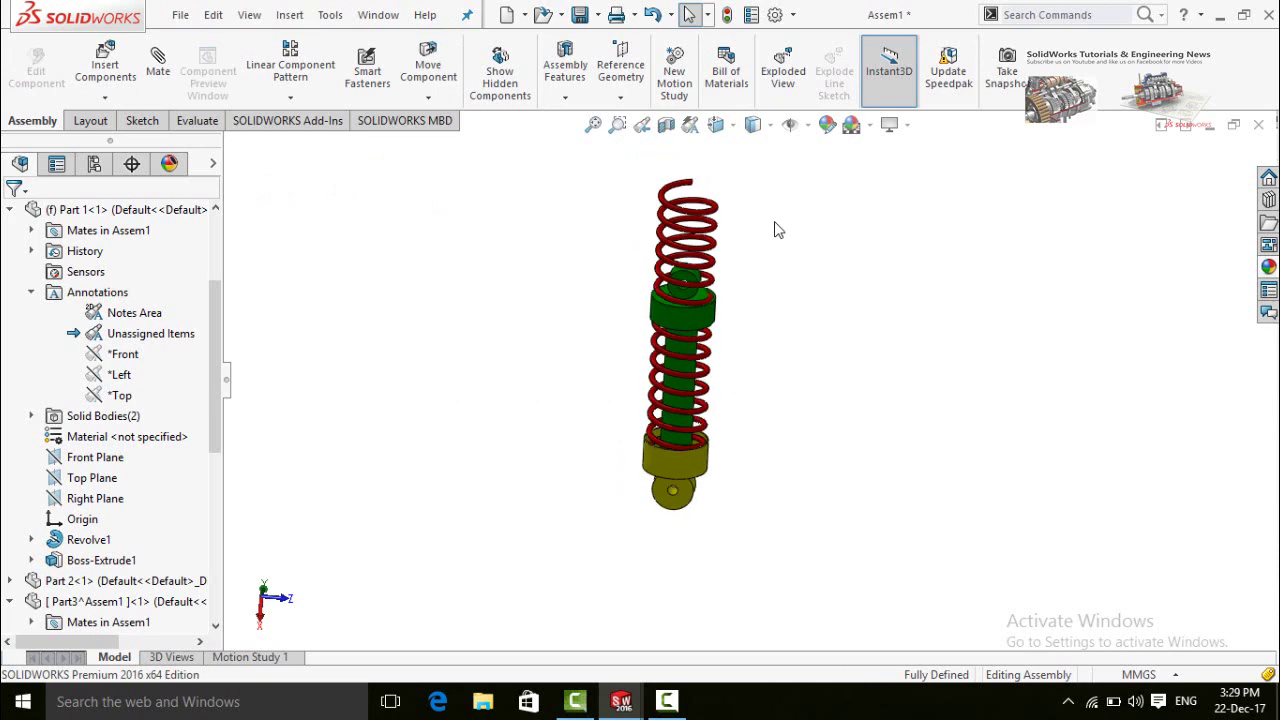
{"action": "left_click", "coordinate": [727, 17]}
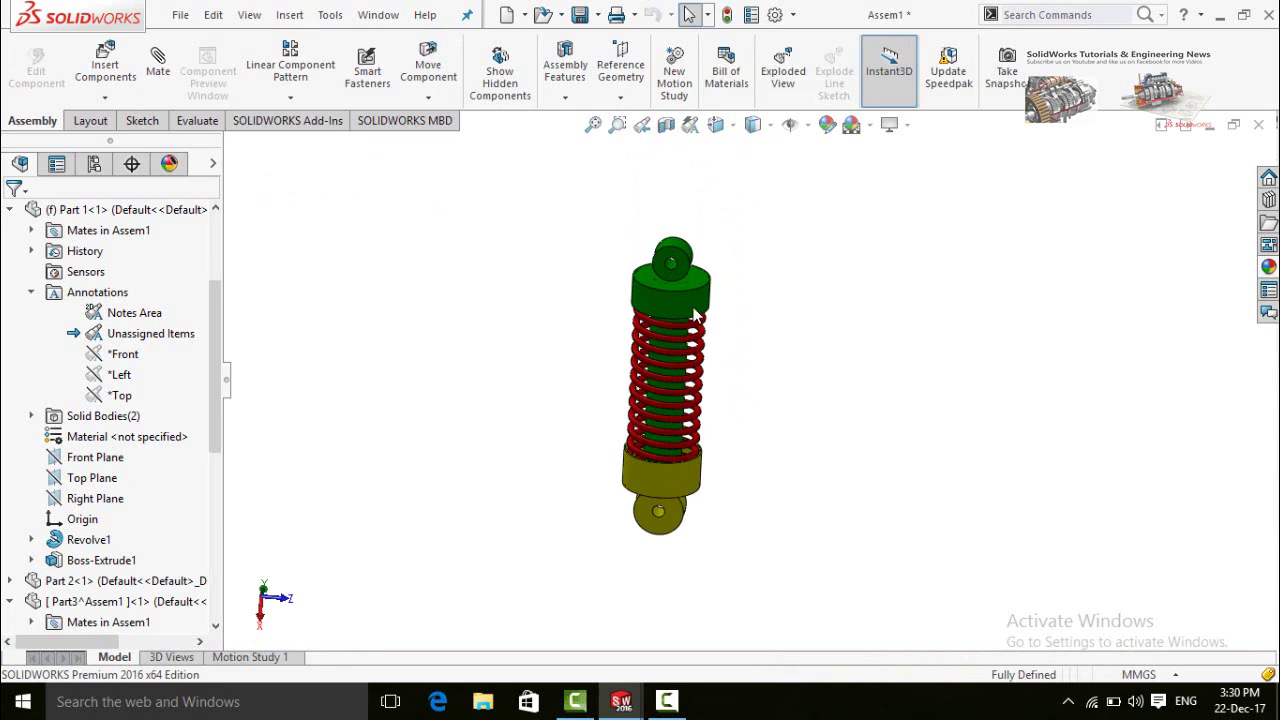
Move Part 2 back up to extend the shock absorber and rebuild the assembly.
{"action": "left_click_drag", "start_coordinate": [664, 313], "coordinate": [752, 50]}
{"action": "left_click", "coordinate": [778, 145]}
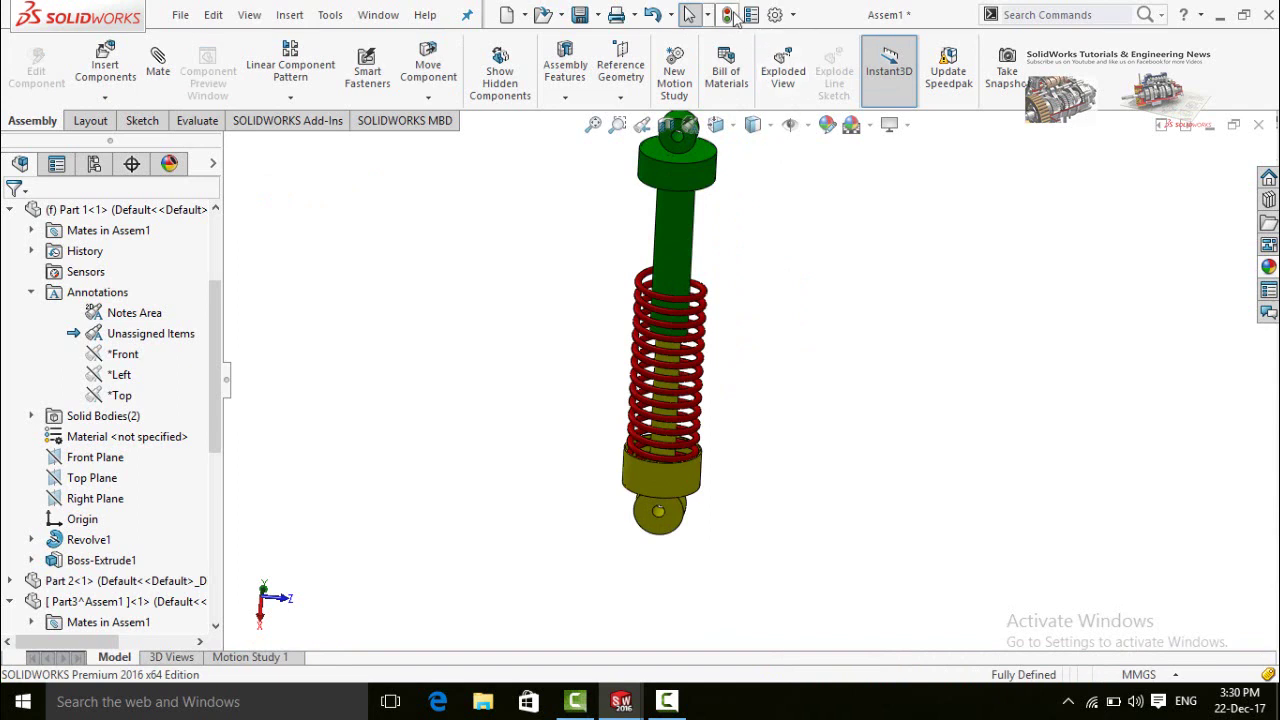
{"action": "left_click", "coordinate": [727, 15]}
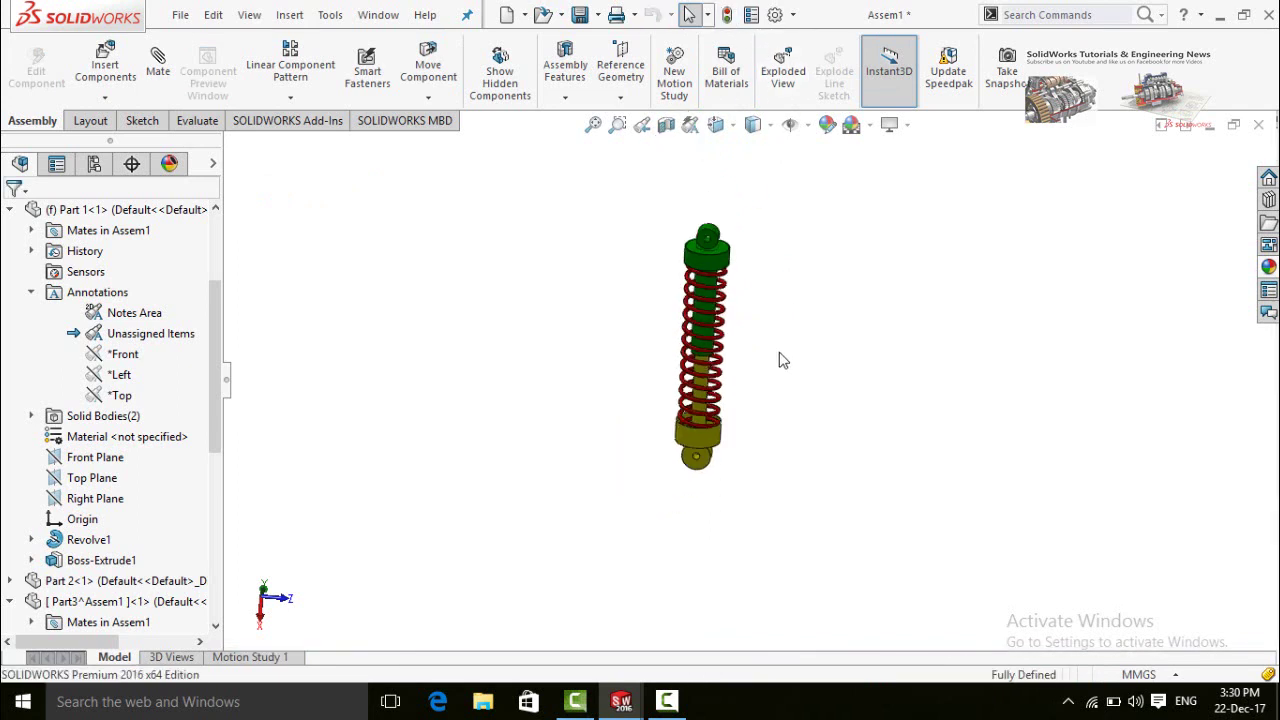
Open Motion Study 2 and set the study type to Animation.
{"action": "middle_click_drag", "start_coordinate": [780, 357], "coordinate": [730, 365]}
{"action": "scroll", "coordinate": [700, 380], "scroll_direction": "down", "scroll_amount": 3}
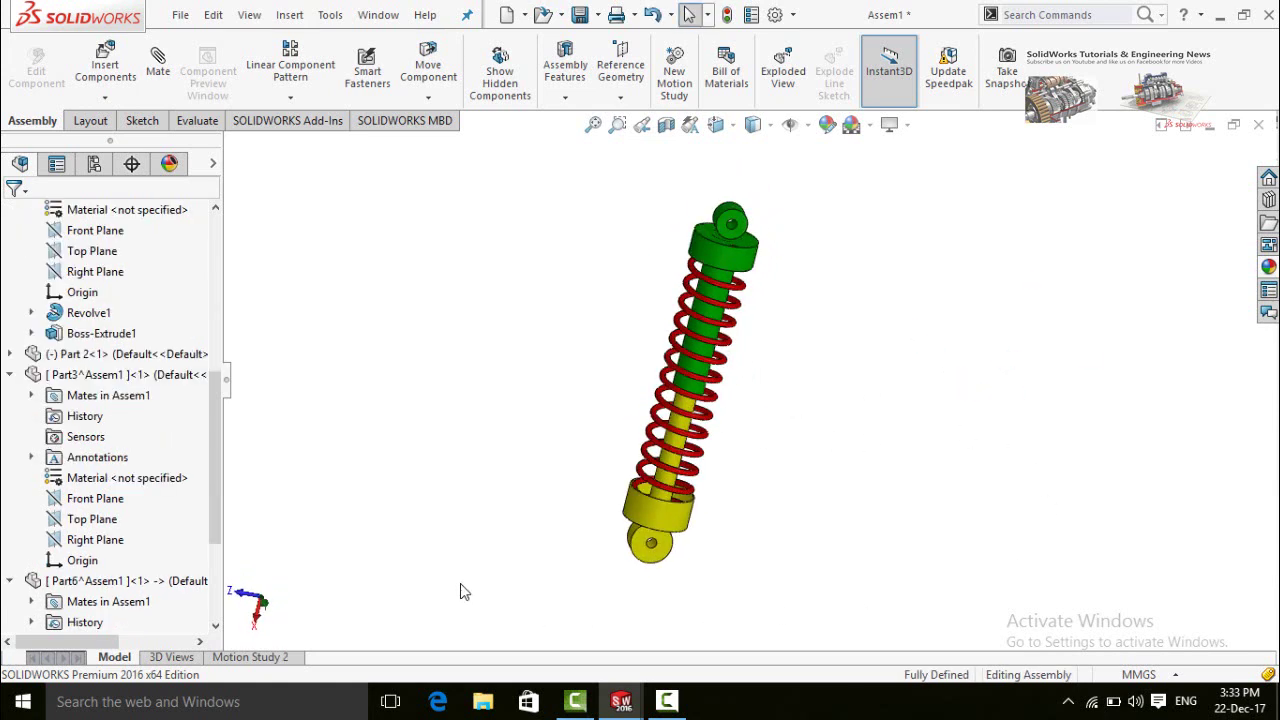
{"action": "left_click", "coordinate": [248, 657]}
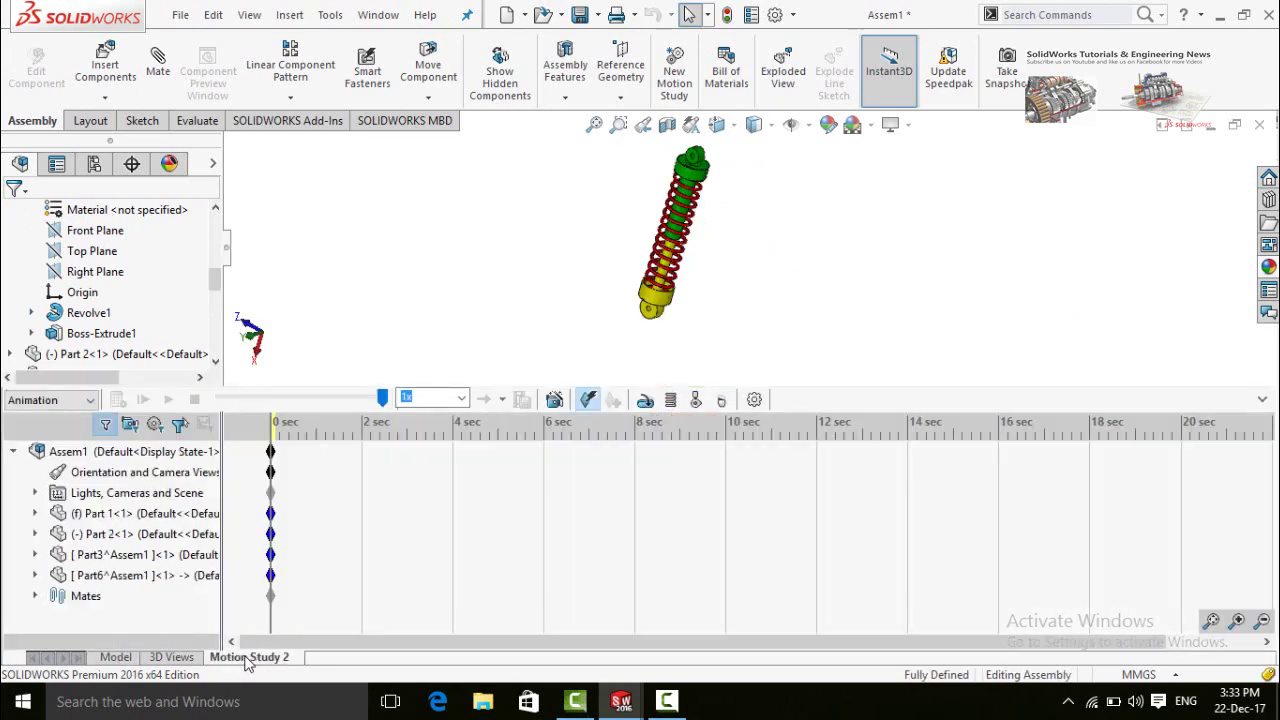
{"action": "left_click", "coordinate": [42, 408]}
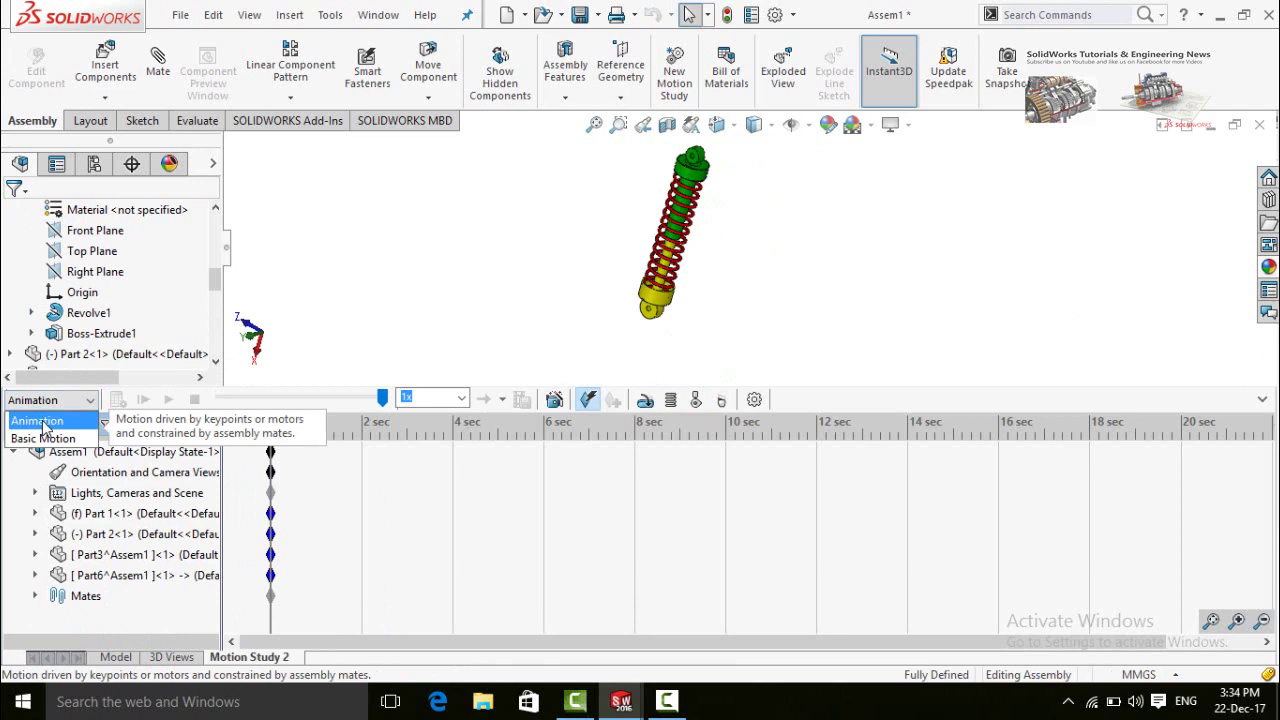
{"action": "left_click", "coordinate": [42, 425]}
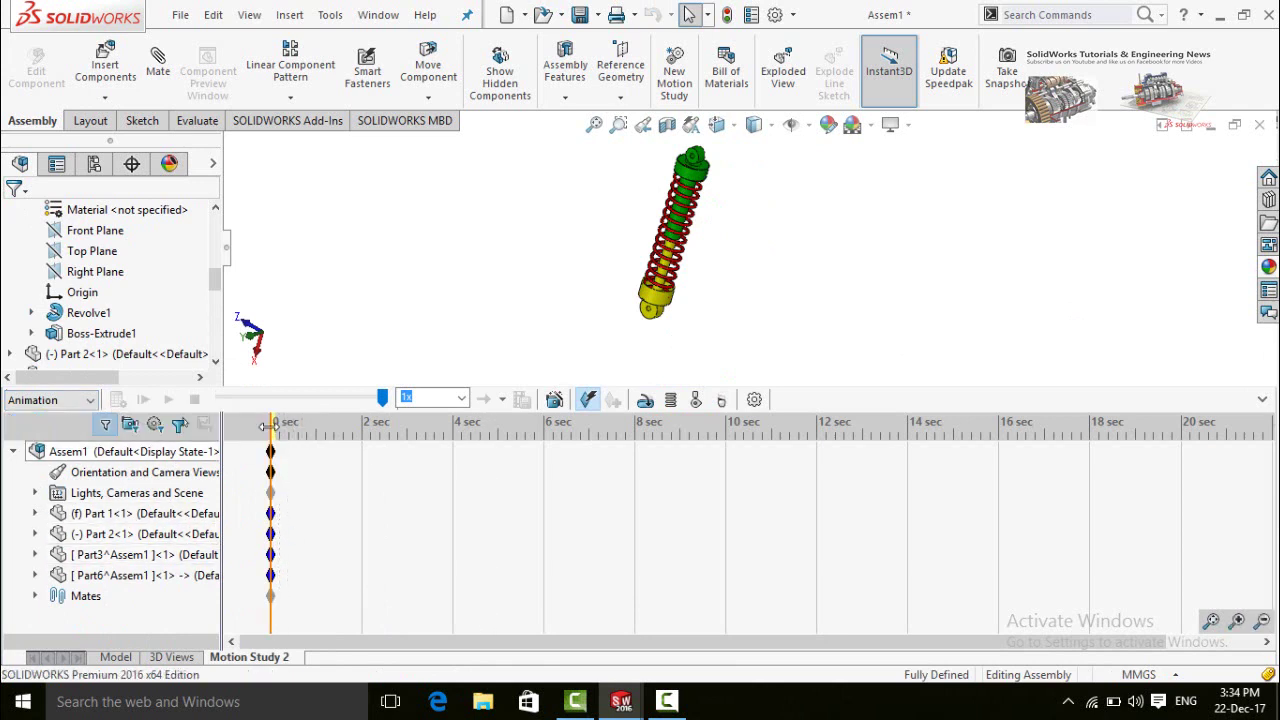
Set the motion study time to 5 seconds and move Part 2 down towards Part 1 to key its compressed position.
{"action": "left_click_drag", "start_coordinate": [268, 426], "coordinate": [498, 433]}
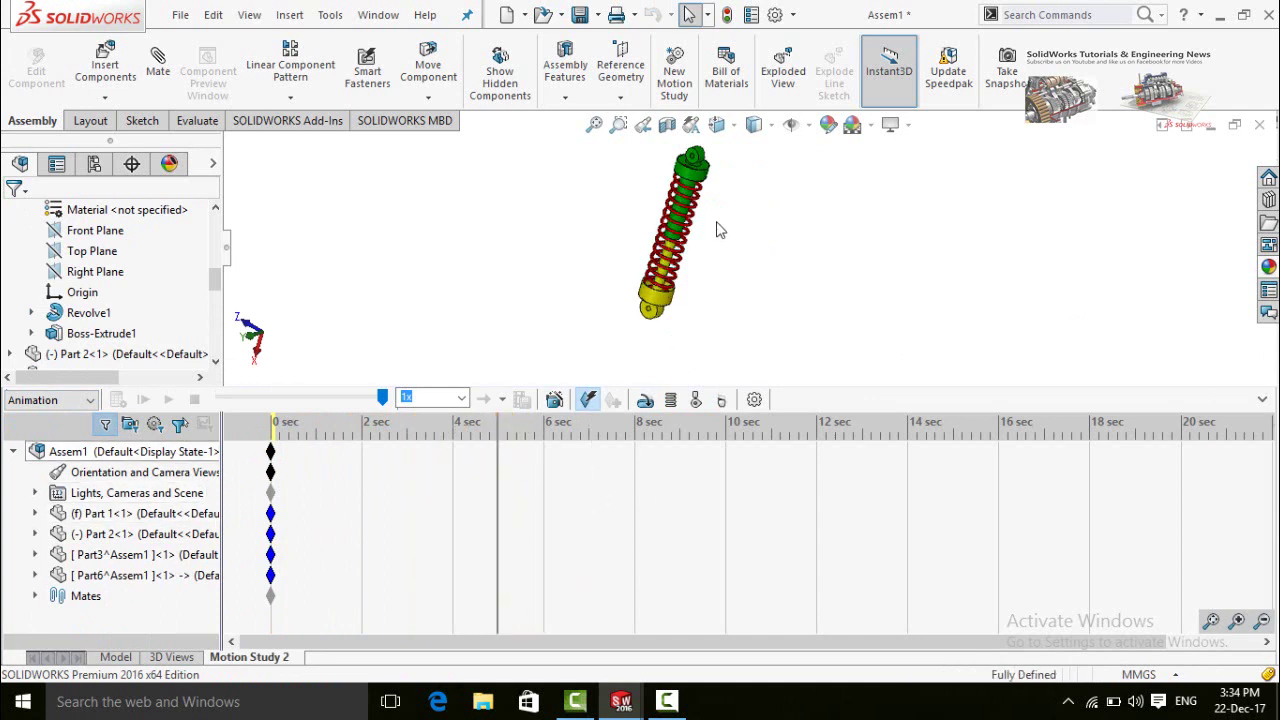
{"action": "left_click_drag", "start_coordinate": [698, 176], "coordinate": [688, 298]}
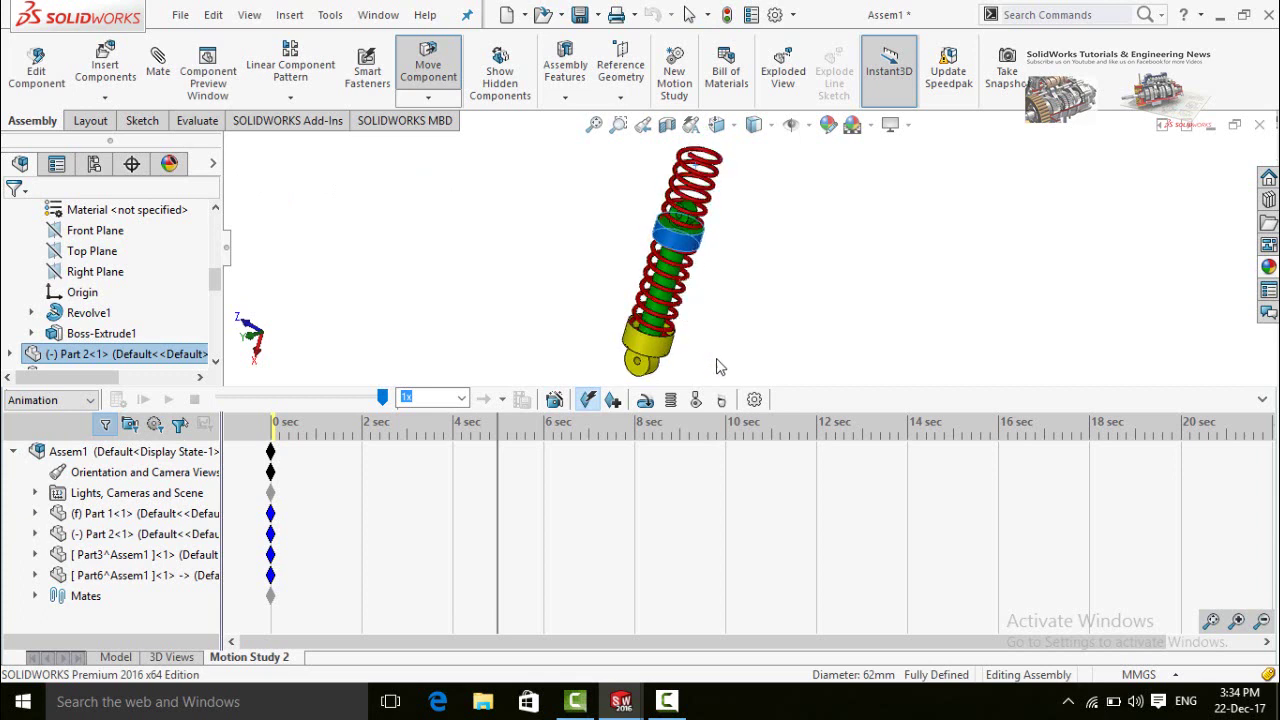
{"action": "left_click", "coordinate": [770, 346]}
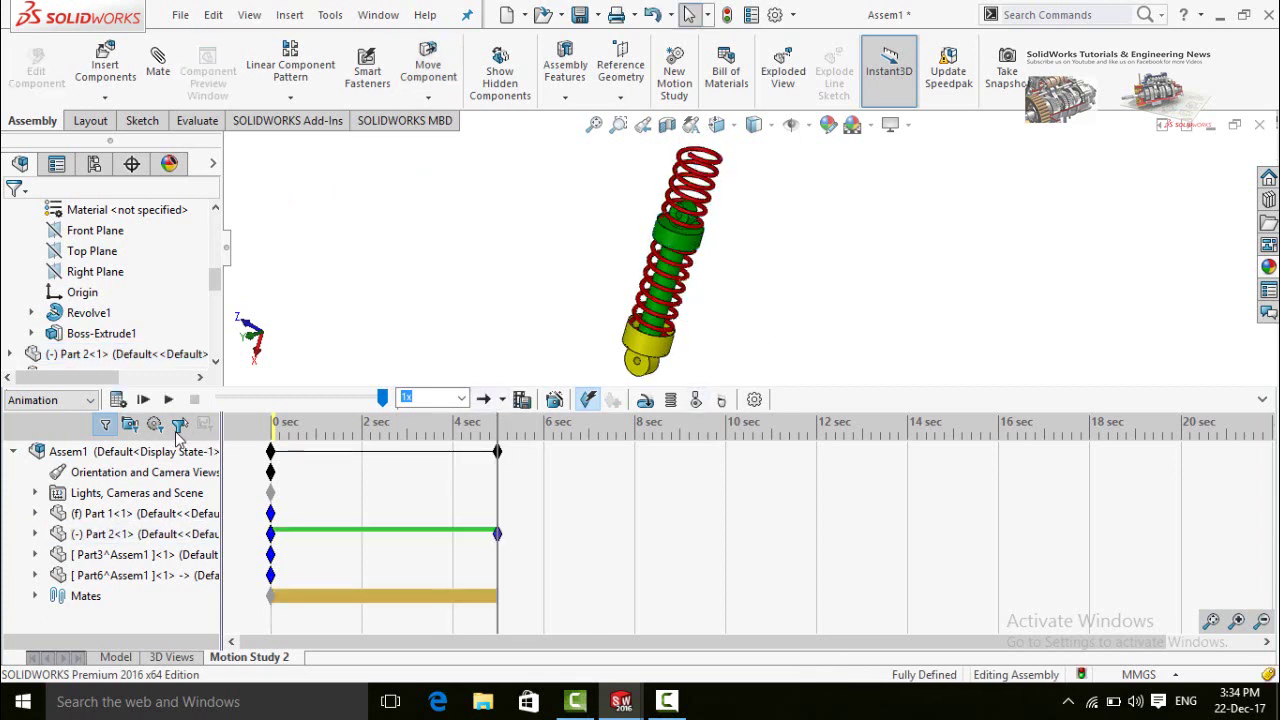
Calculate the 5-second compression, set the study time to 10 seconds and move Part 2 back up to key its extended position.
{"action": "left_click", "coordinate": [117, 400]}
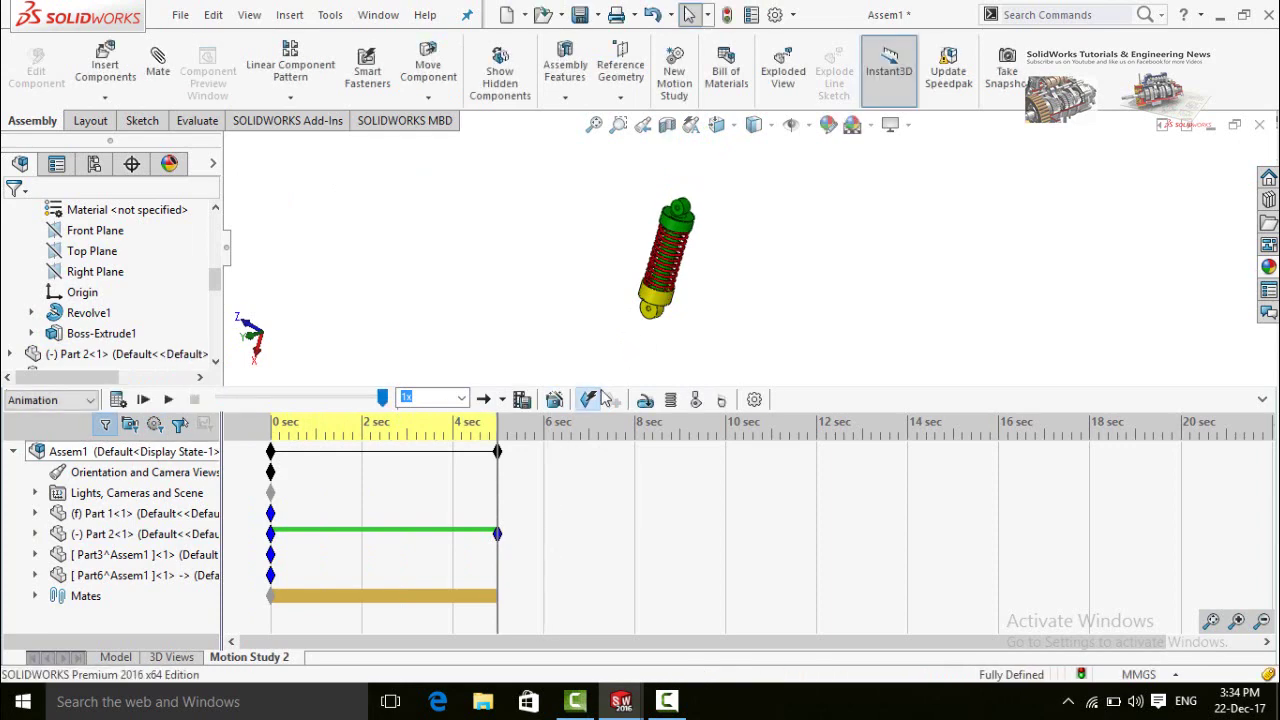
{"action": "left_click_drag", "start_coordinate": [497, 427], "coordinate": [596, 430]}
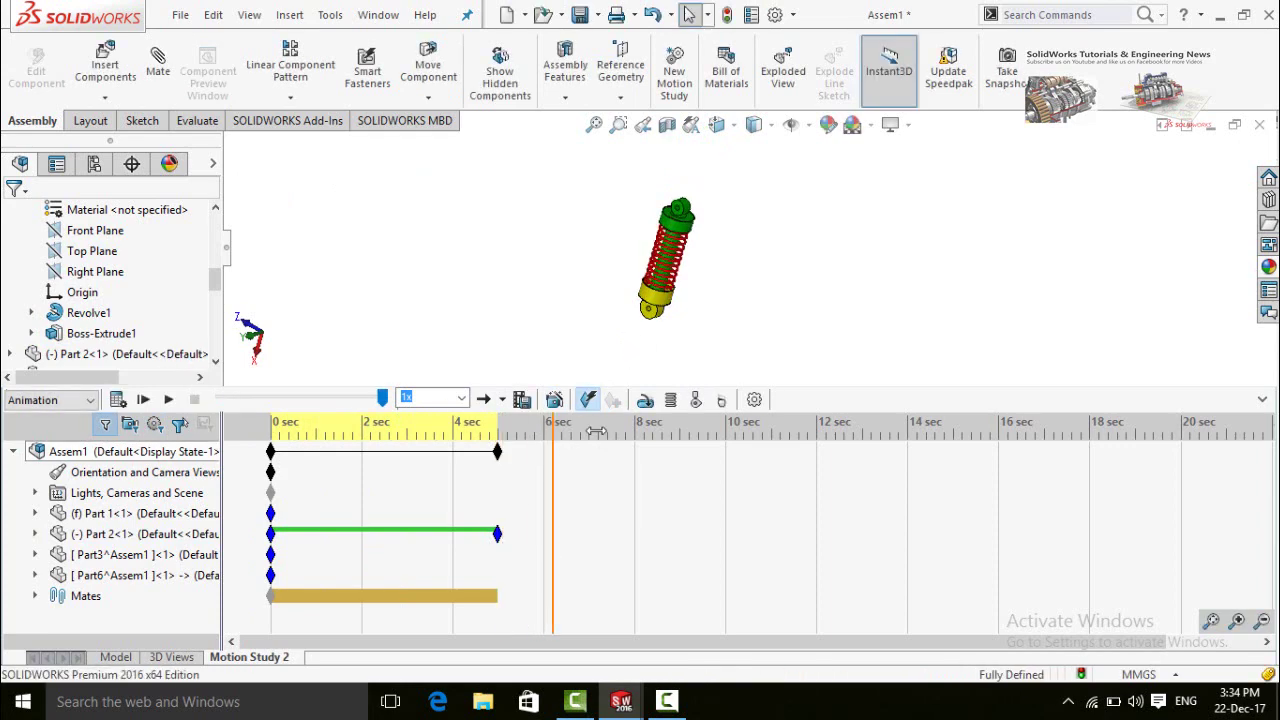
{"action": "left_click_drag", "start_coordinate": [745, 430], "coordinate": [727, 432]}
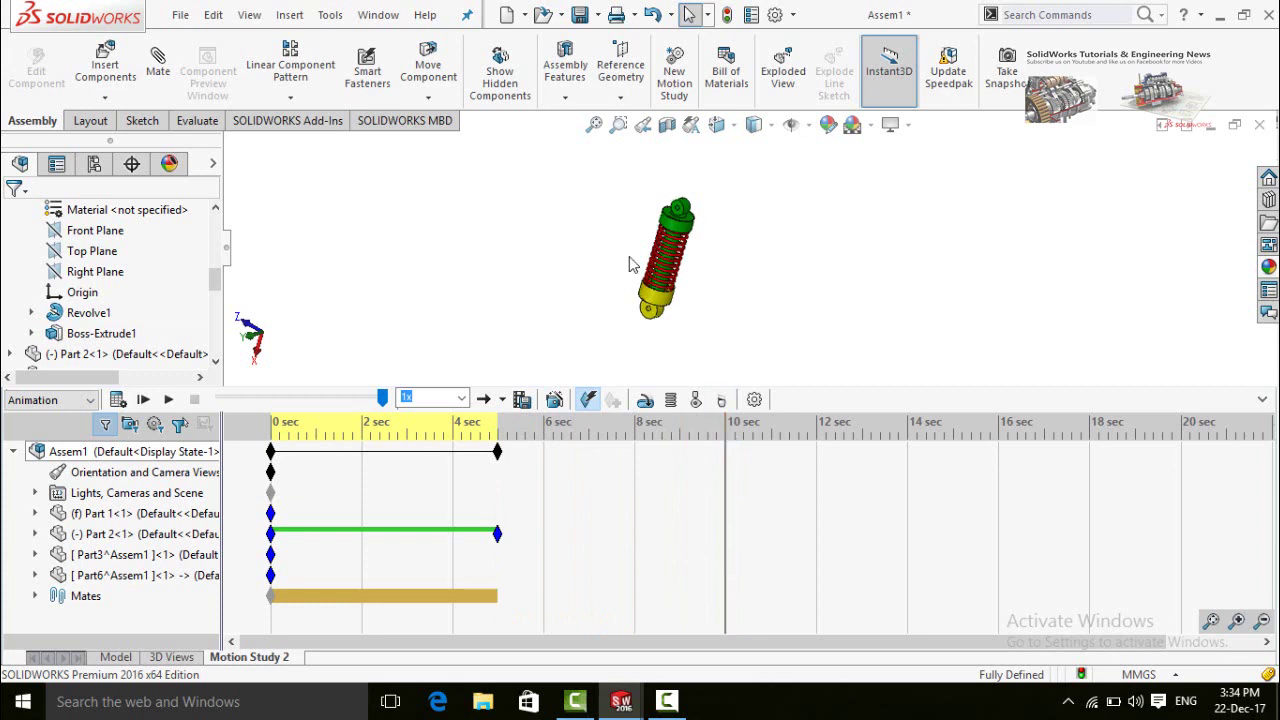
{"action": "left_click_drag", "start_coordinate": [677, 231], "coordinate": [692, 182]}
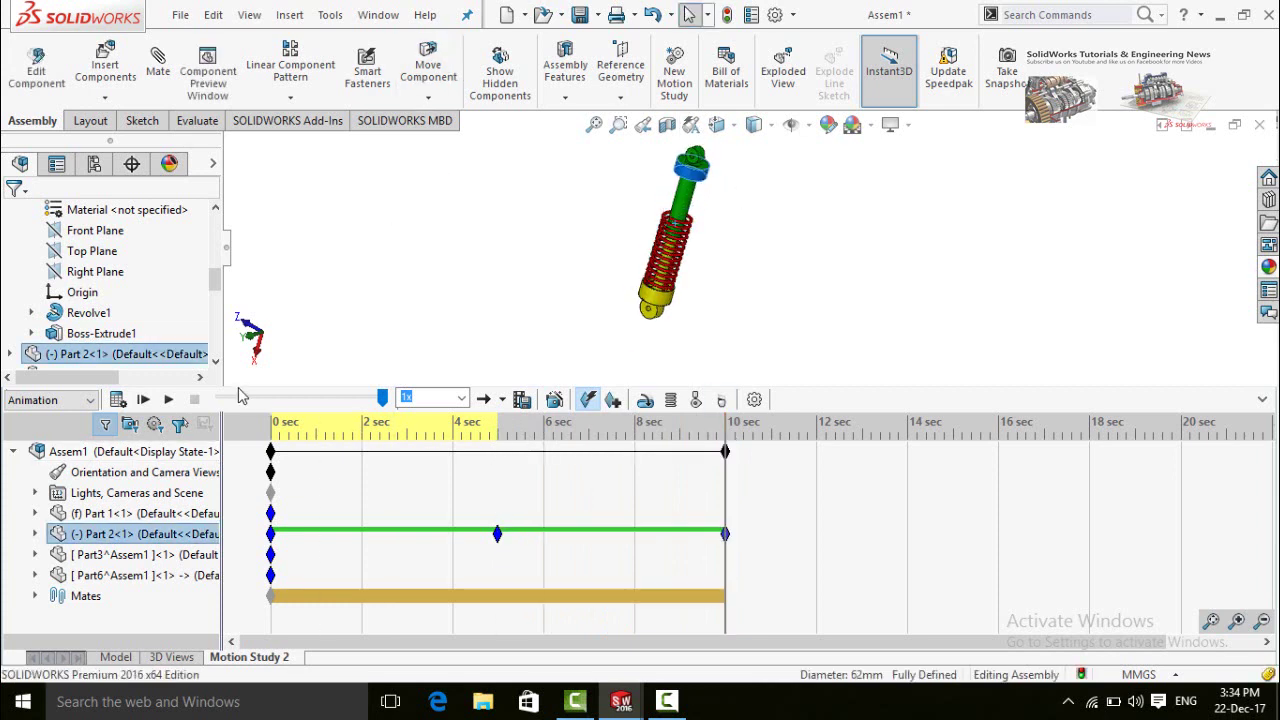
Calculate the 10-second motion study and play back the compression and extension of the shock absorber.
{"action": "left_click", "coordinate": [118, 400]}
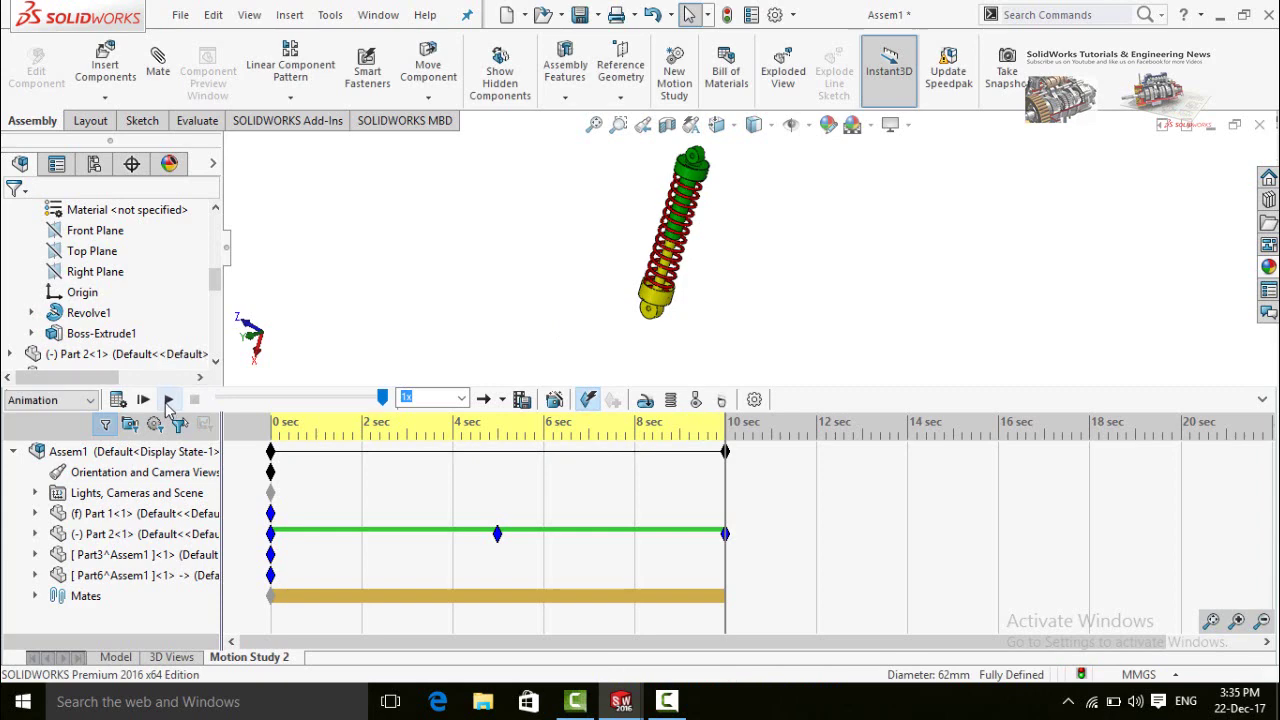
{"action": "left_click", "coordinate": [168, 400]}
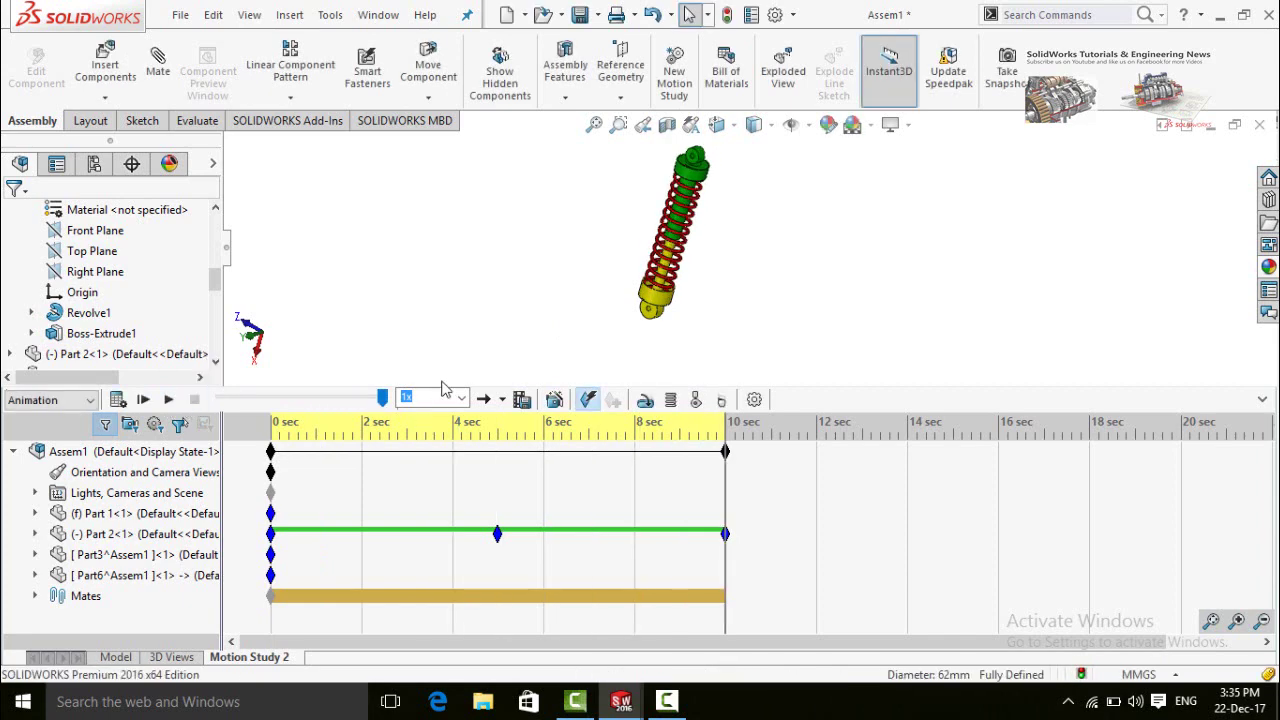
Save the animation as the AVI file Shock Absorber at 16:9 with Microsoft Video 1 compression, recalculating the motion results.
{"action": "left_click", "coordinate": [524, 400]}
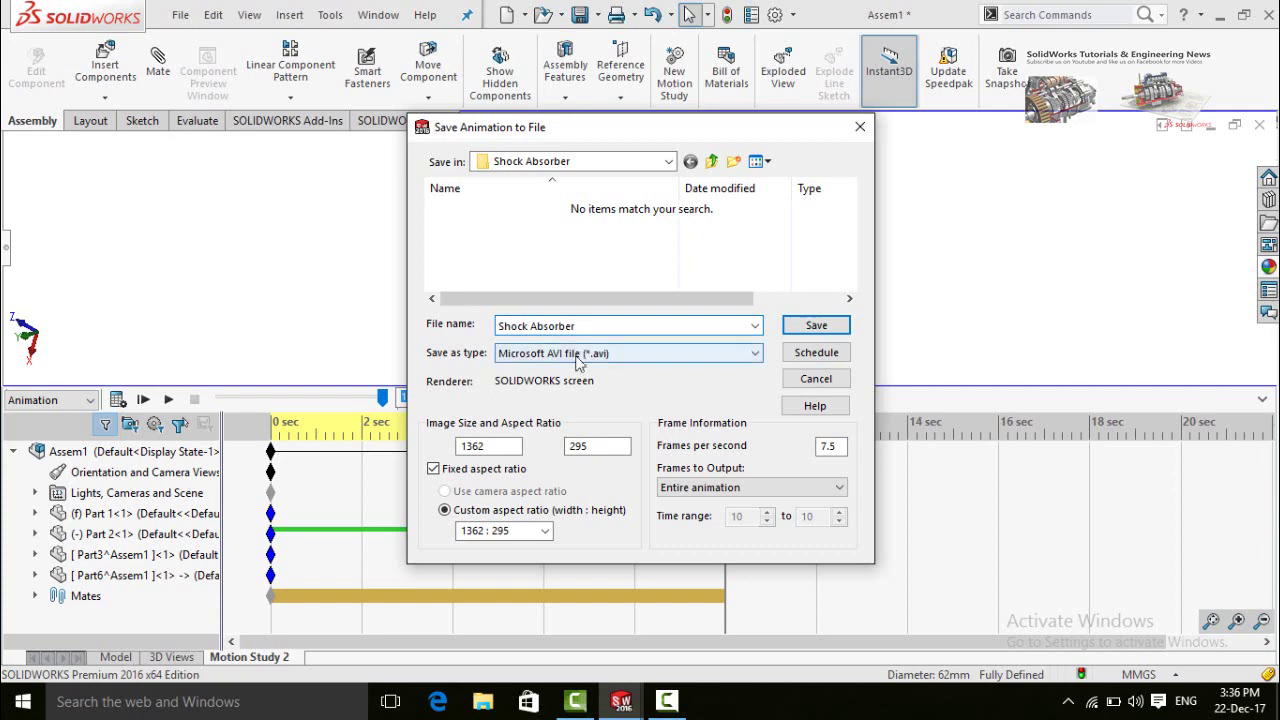
{"action": "left_click", "coordinate": [545, 533]}
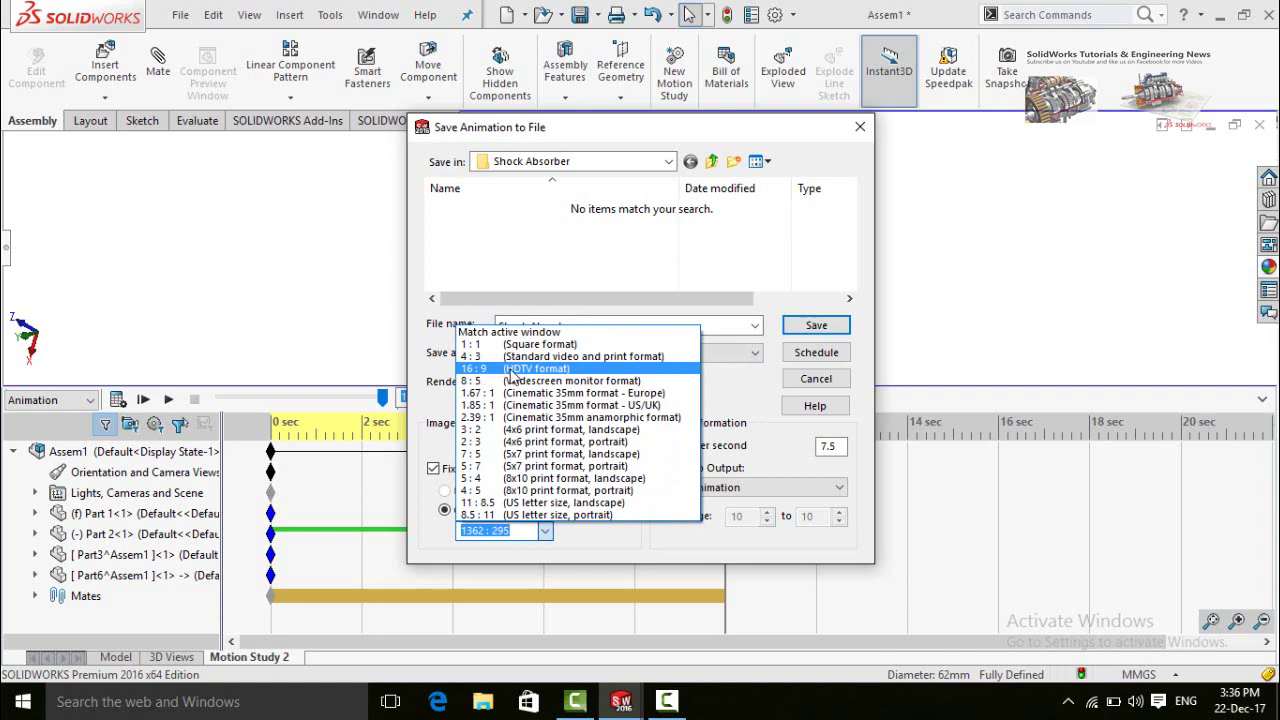
{"action": "left_click", "coordinate": [511, 369]}
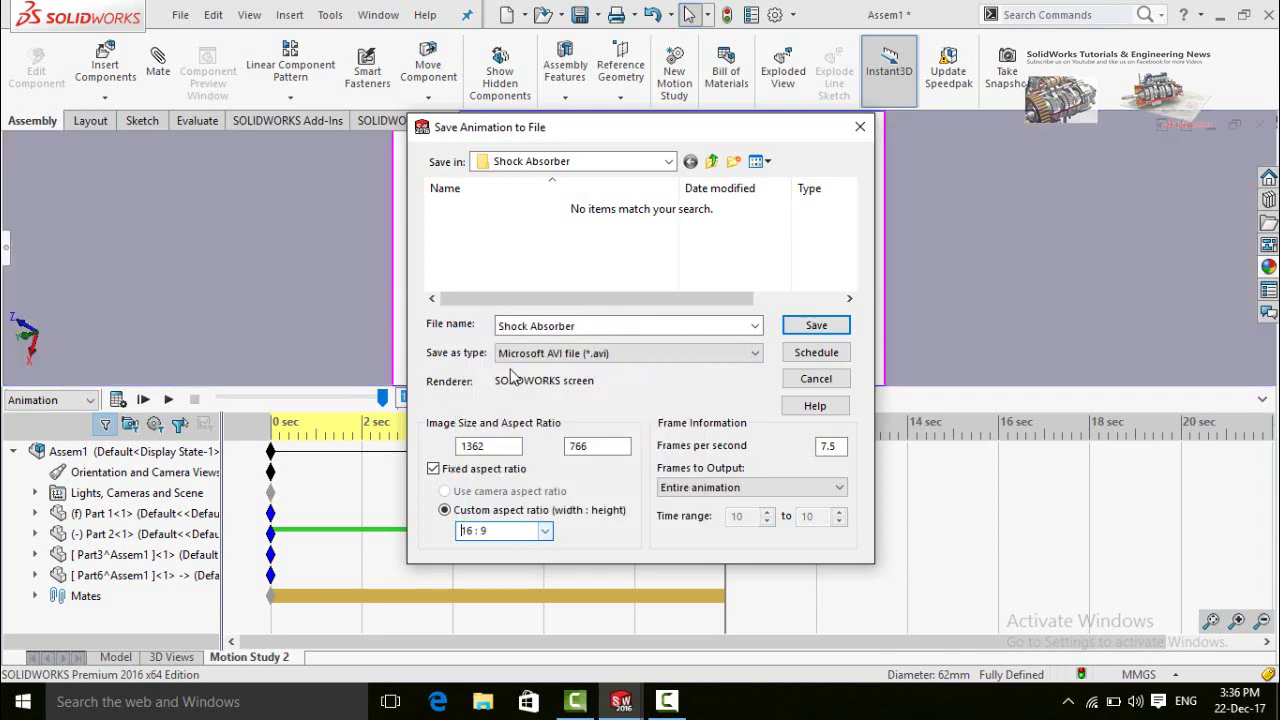
{"action": "left_click", "coordinate": [816, 330]}
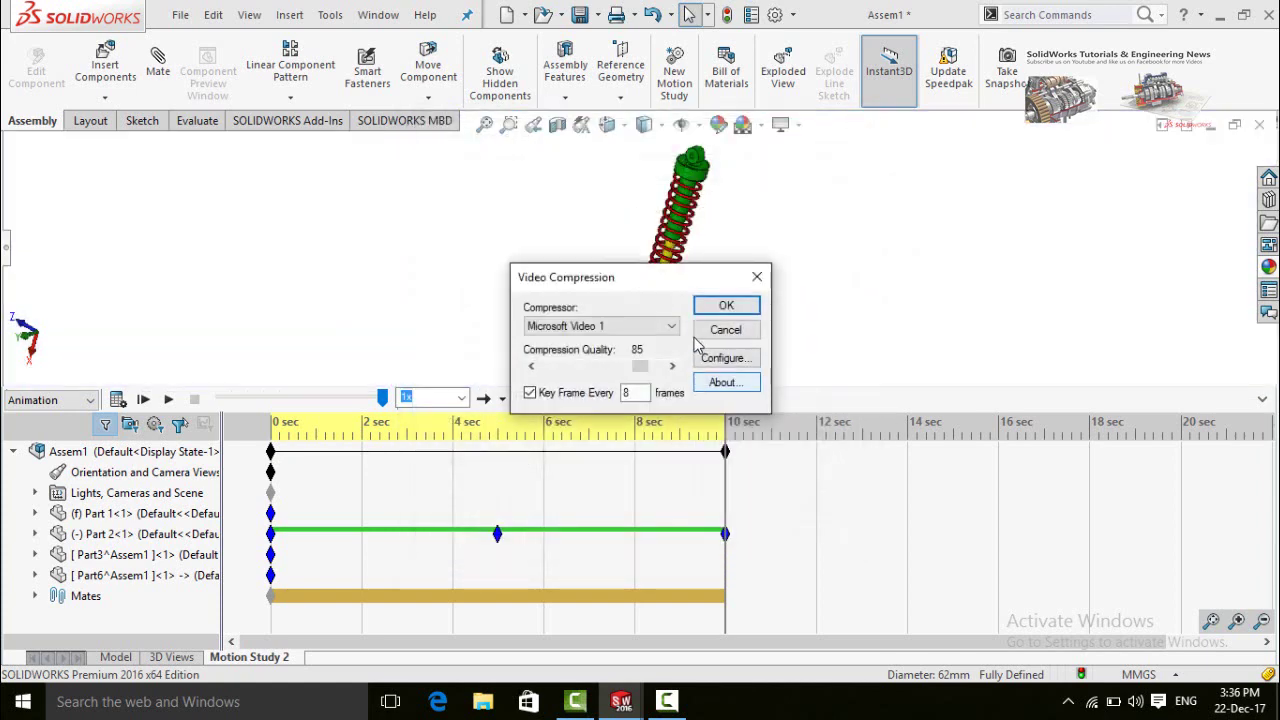
{"action": "left_click", "coordinate": [722, 308]}
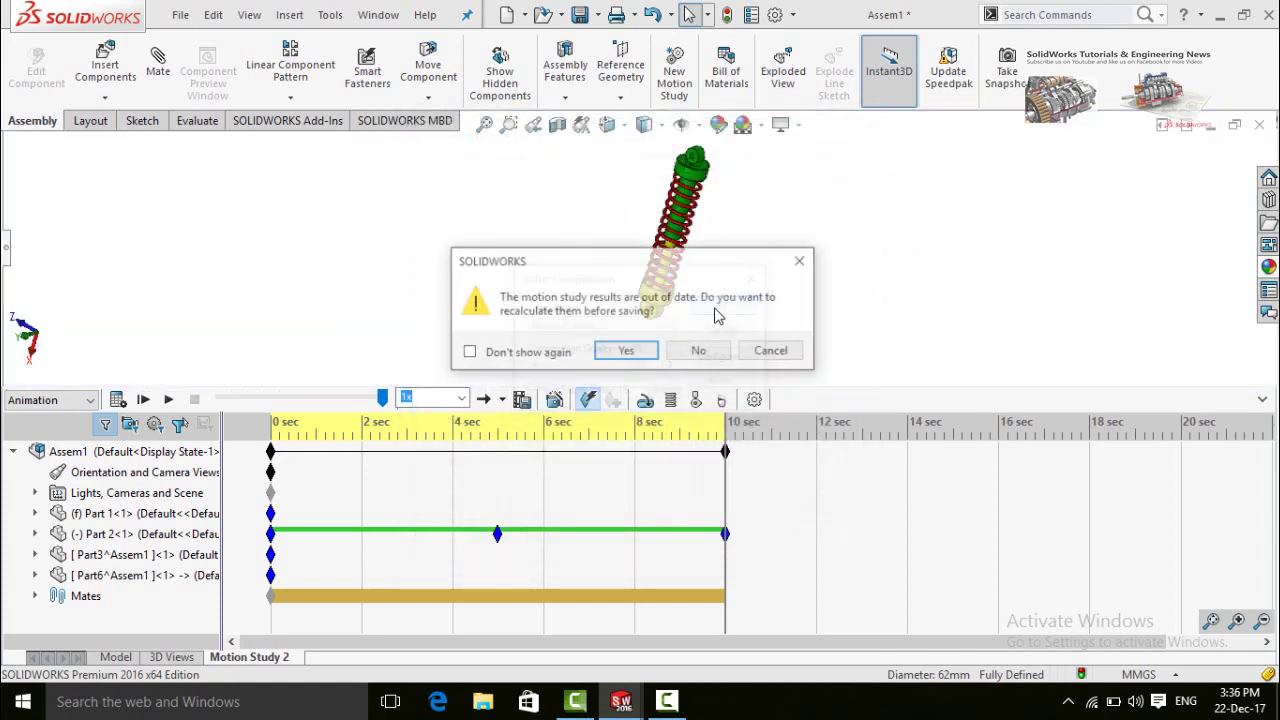
{"action": "left_click", "coordinate": [626, 353]}
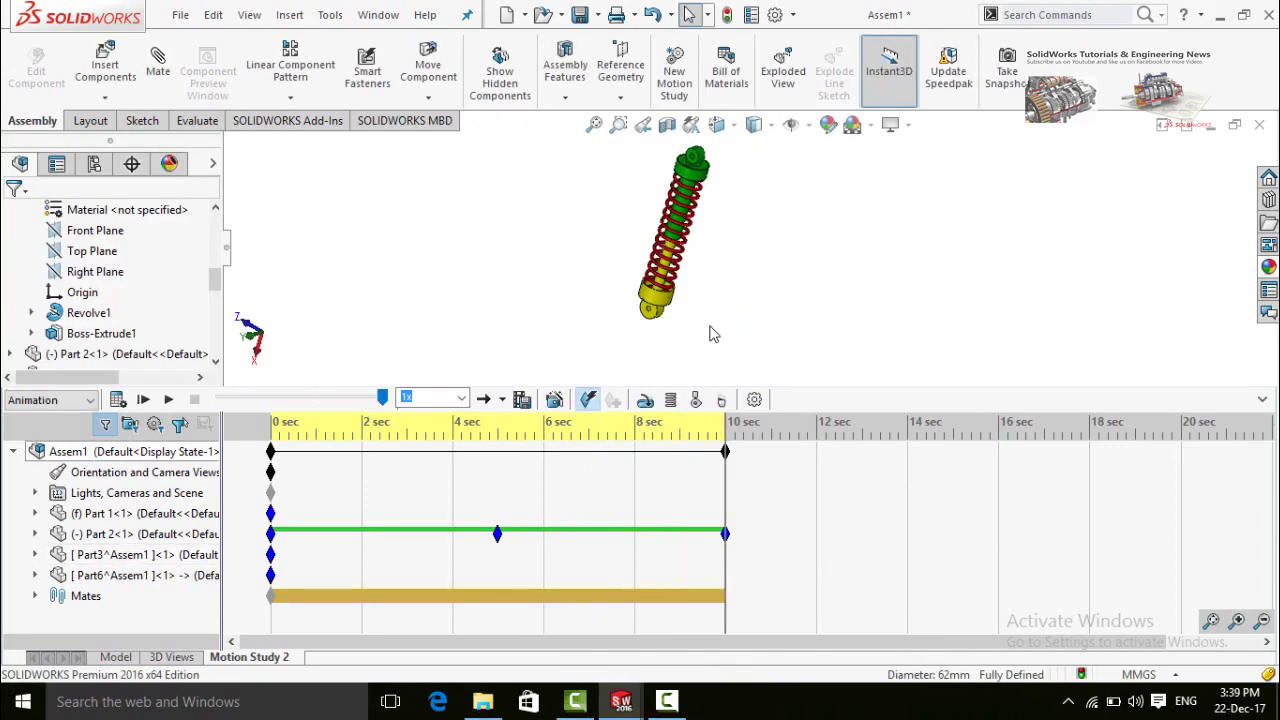
Switch to File Explorer, open the Shock Absorber AVI file in Windows Media Player and replay it.
{"action": "left_click", "coordinate": [483, 701]}
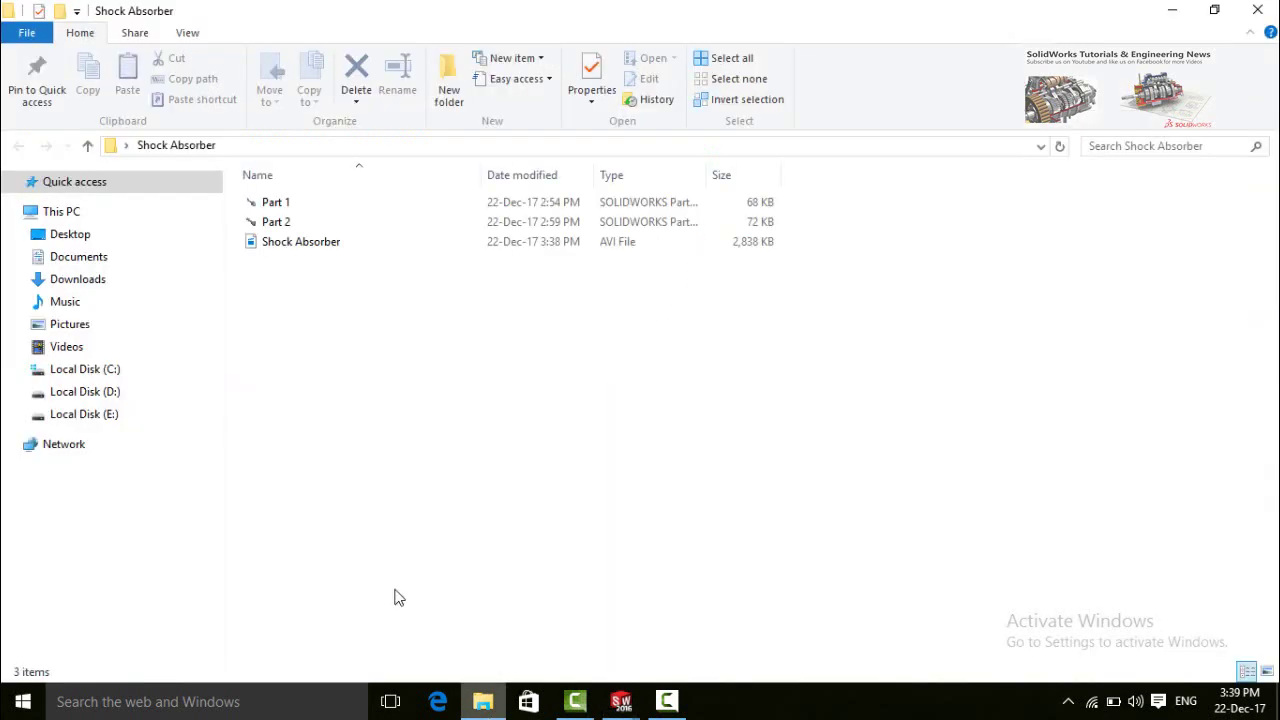
{"action": "left_click", "coordinate": [279, 252]}
{"action": "double_click", "coordinate": [262, 248]}
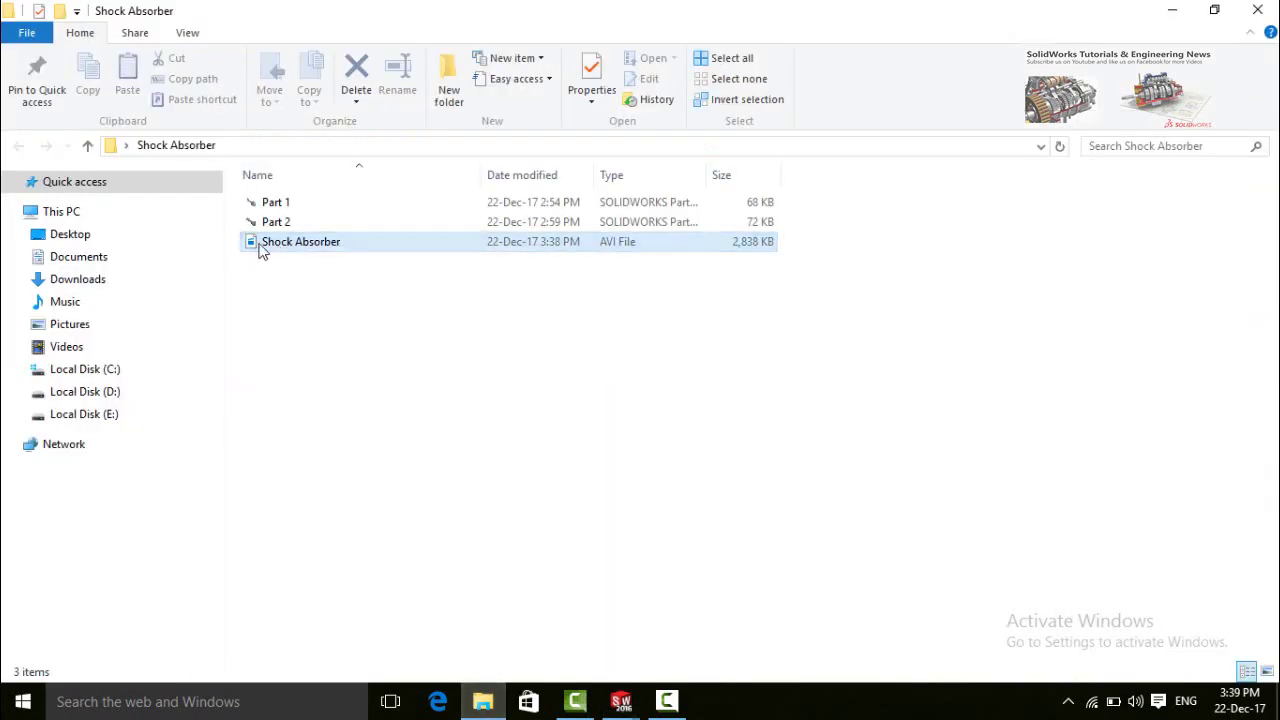
{"action": "right_click", "coordinate": [259, 249]}
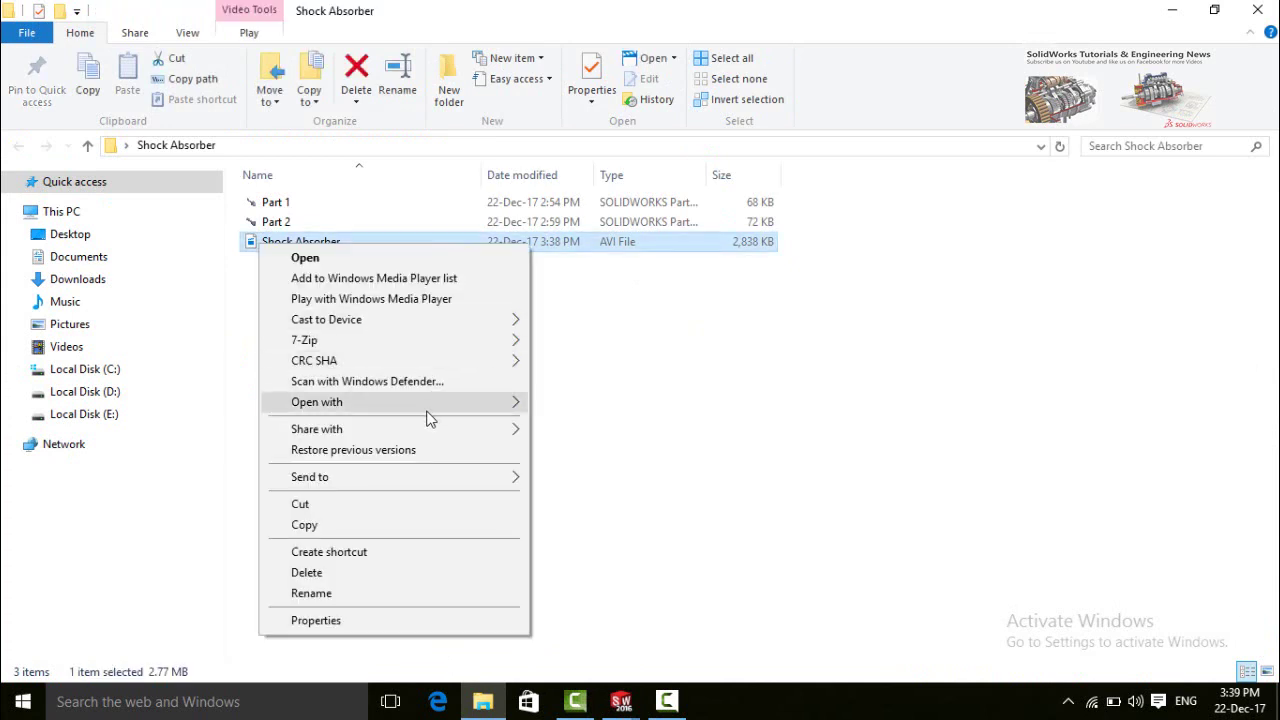
{"action": "mouse_move", "coordinate": [428, 418]}
{"action": "left_click", "coordinate": [575, 467]}
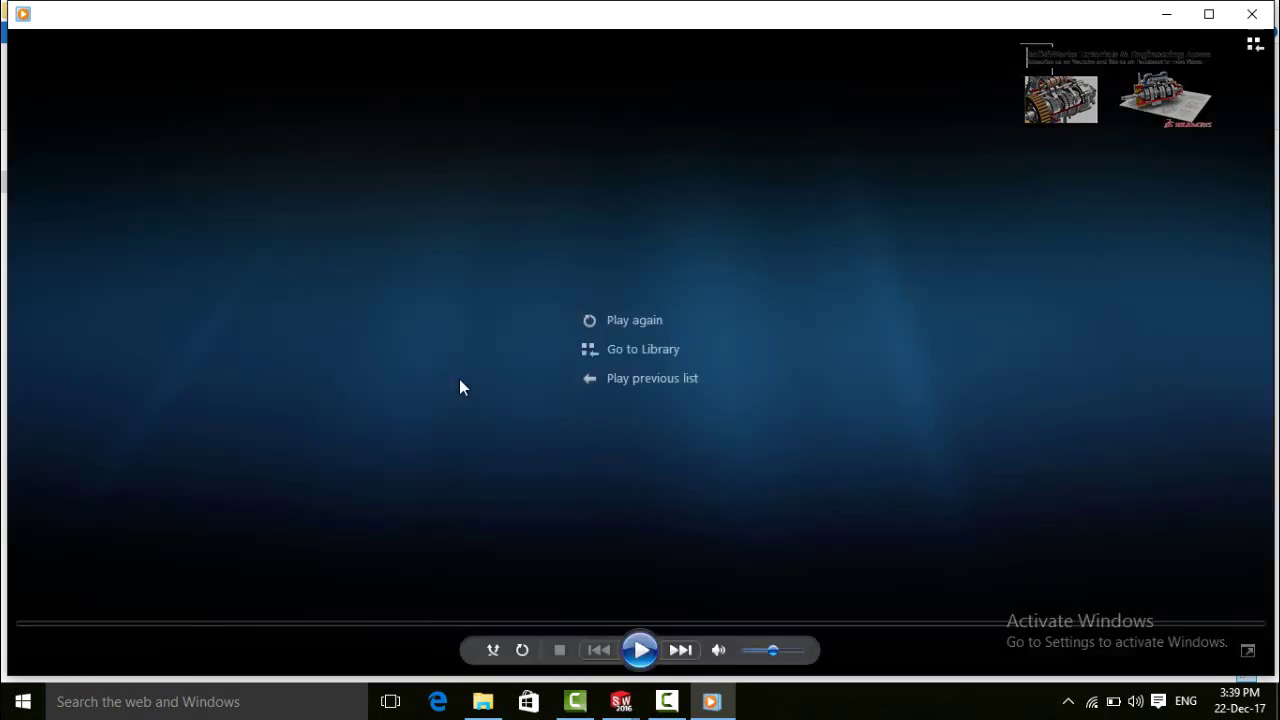
{"action": "left_click", "coordinate": [637, 650]}
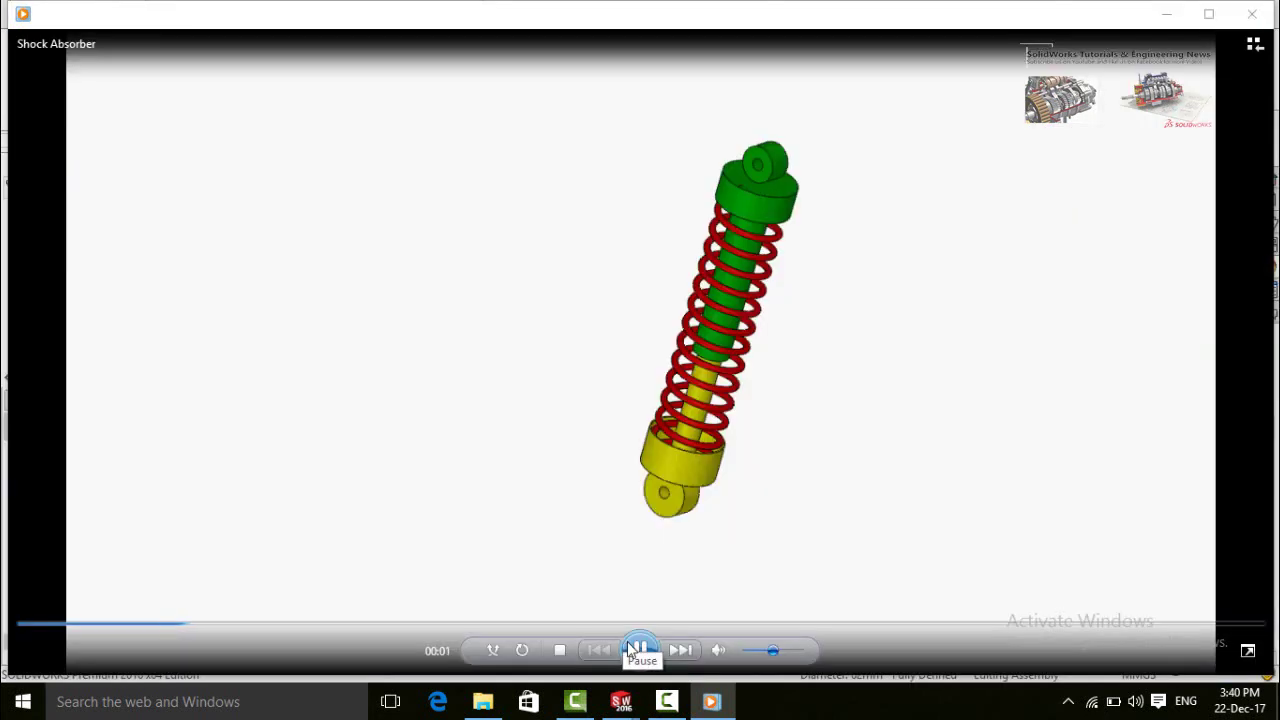